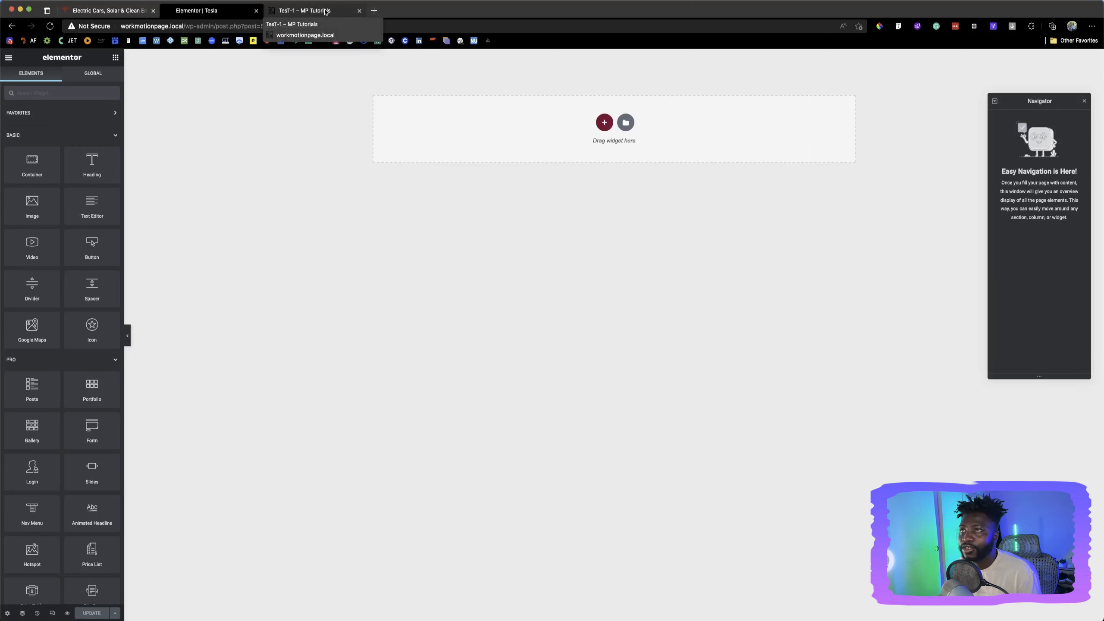
Compare the header and hero section of the original Tesla homepage with the Test-1 recreation page
click(325, 12)
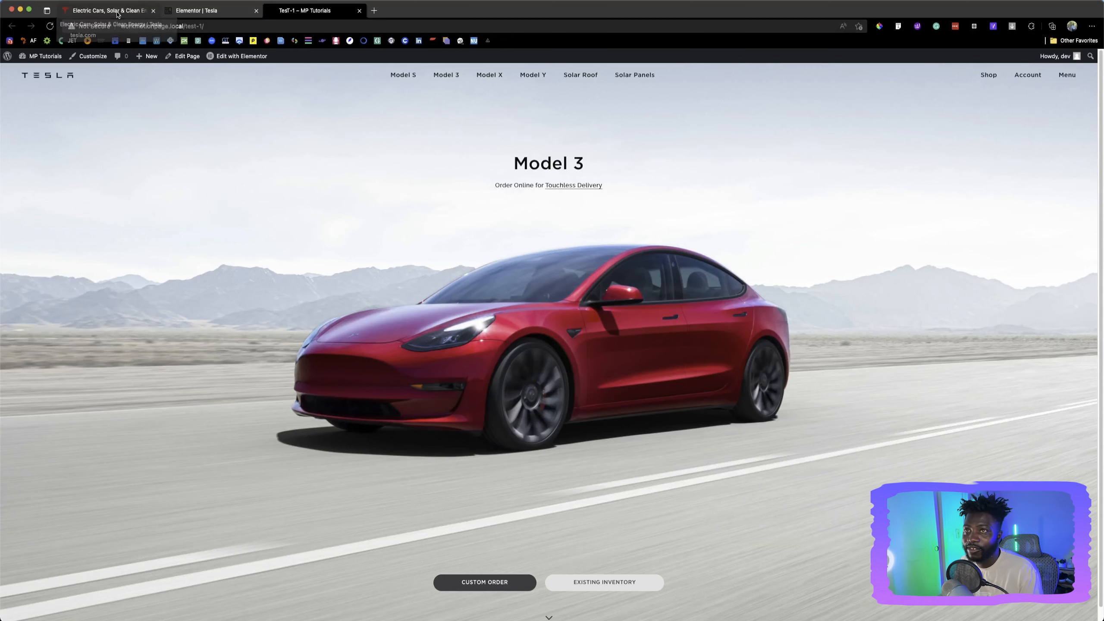
drag(117, 14, 313, 26)
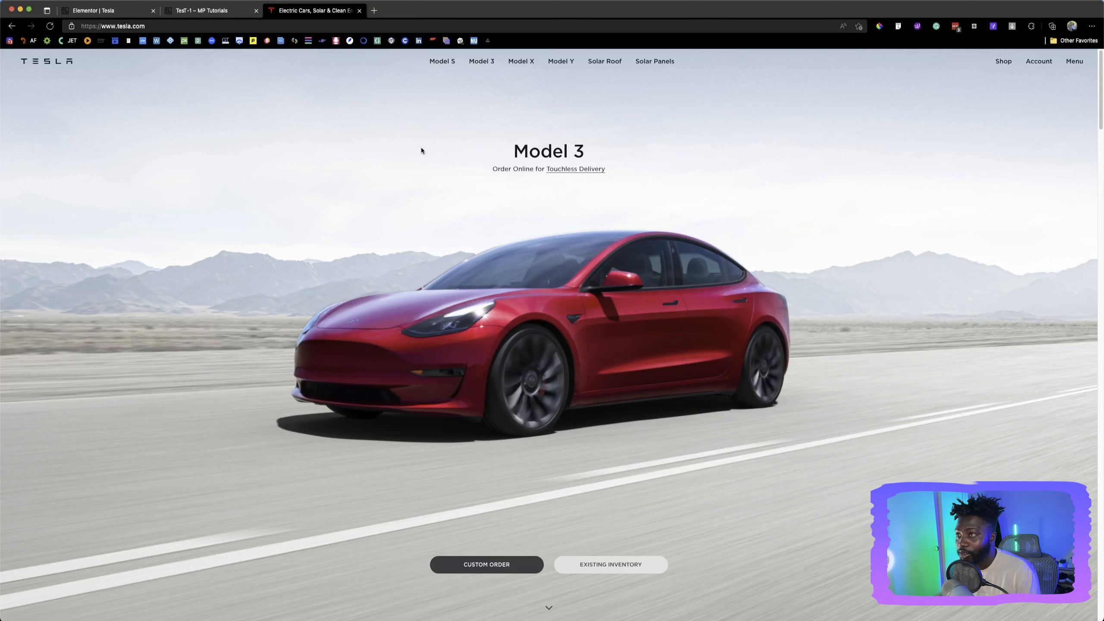
click(200, 11)
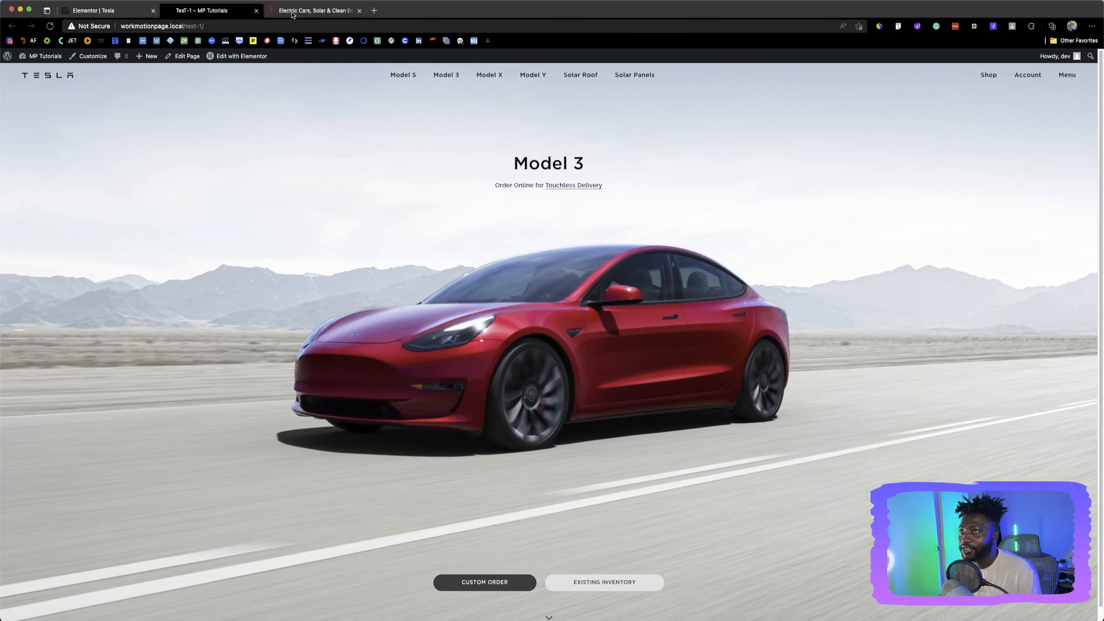
mouse_move(246, 60)
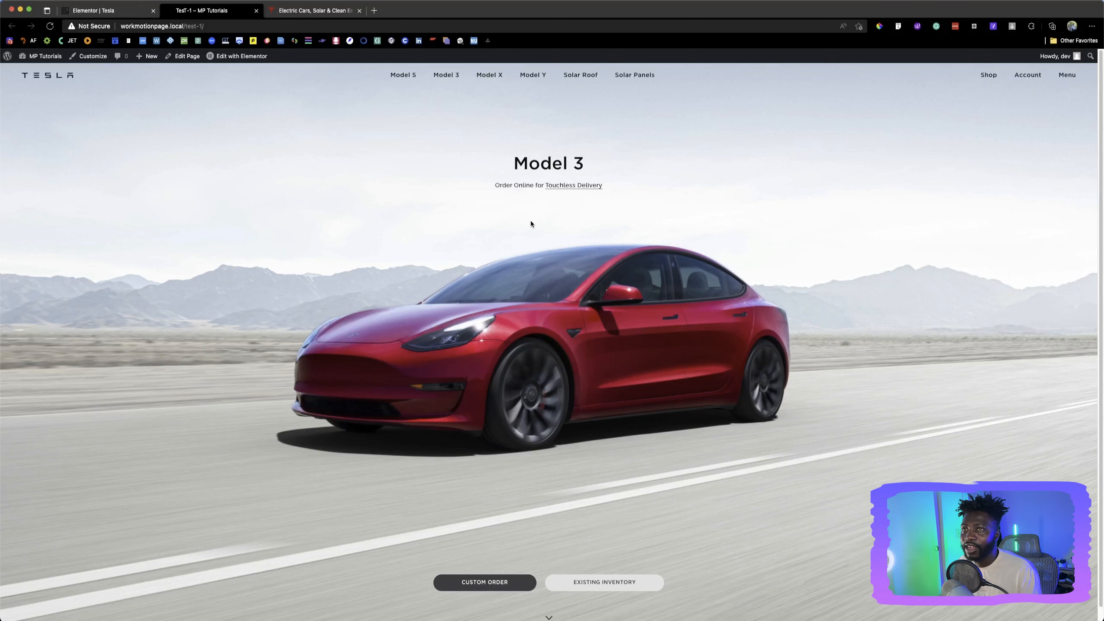
click(110, 12)
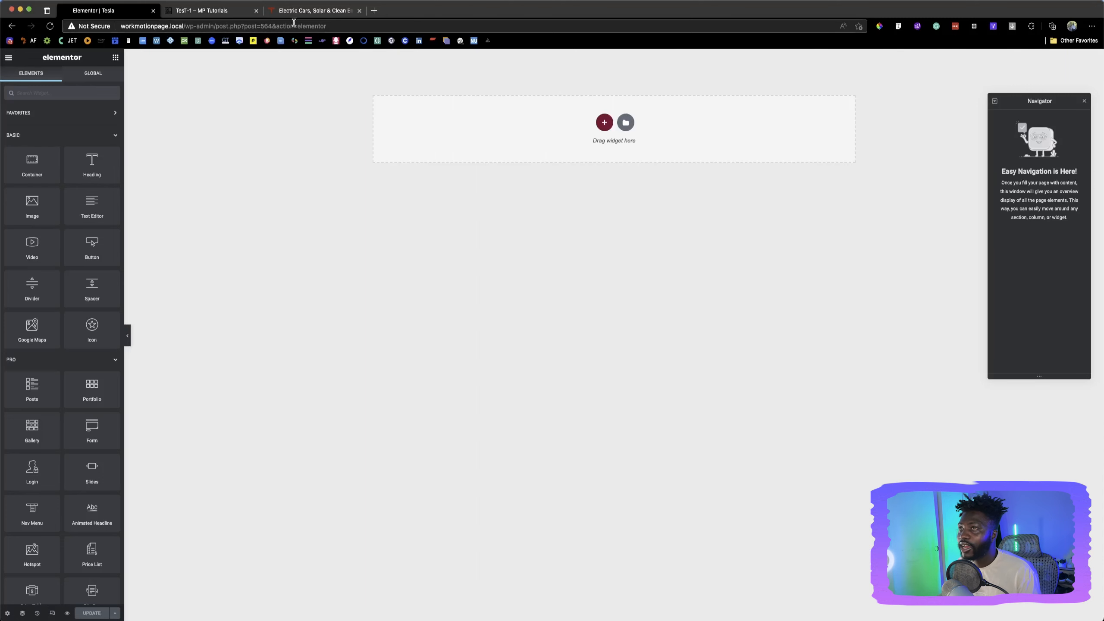
click(228, 11)
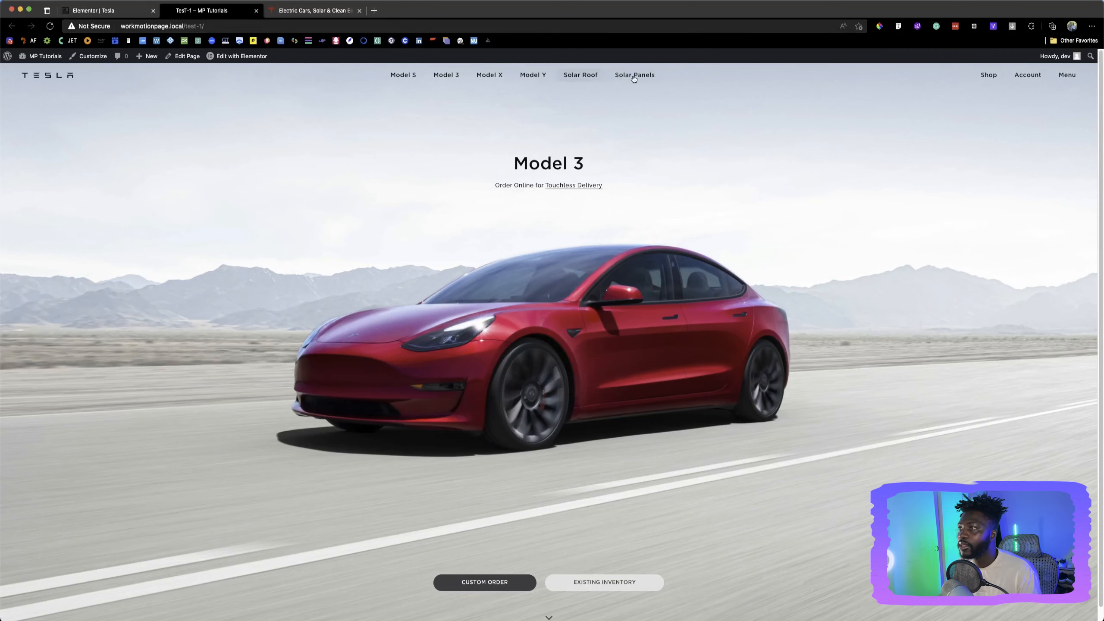
click(300, 11)
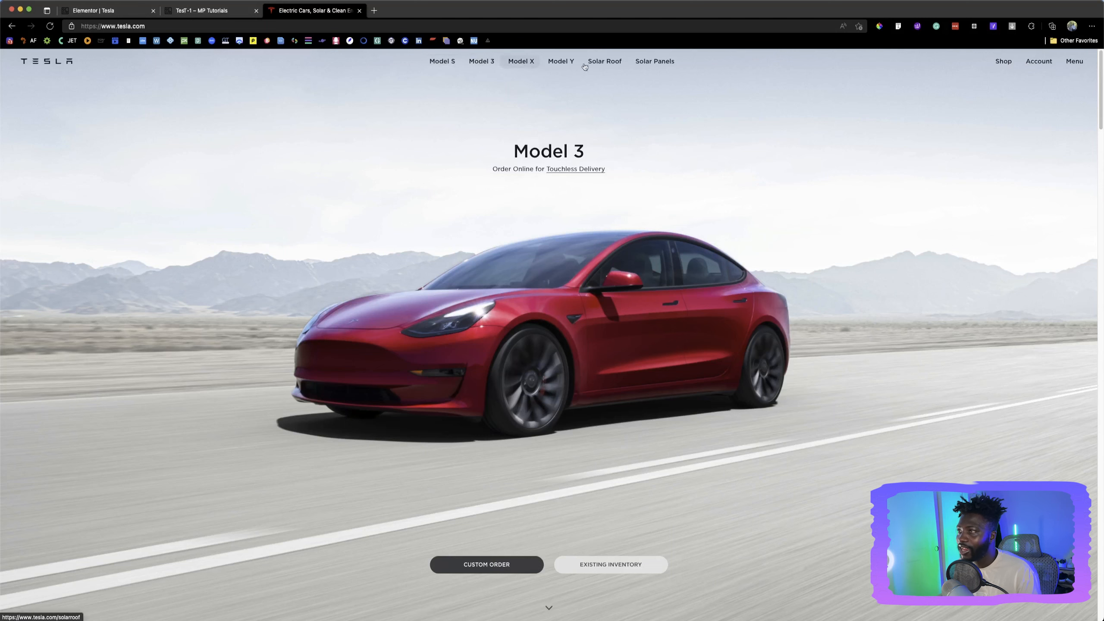
click(216, 10)
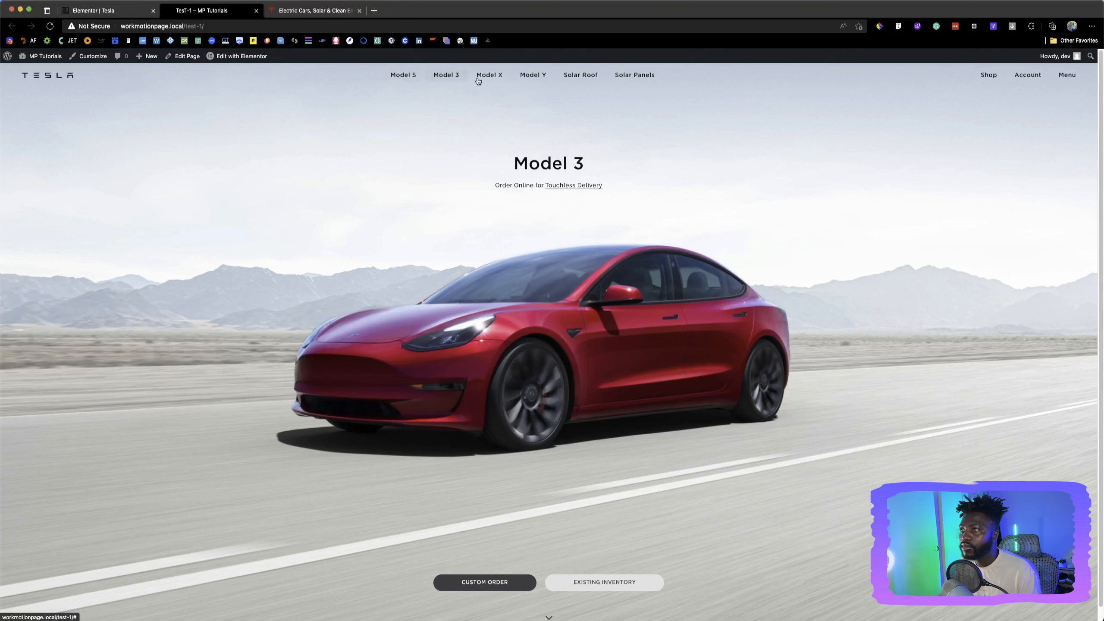
In the Elementor editor, add a new row-direction container to the empty page and set its content width to Full Width
click(116, 11)
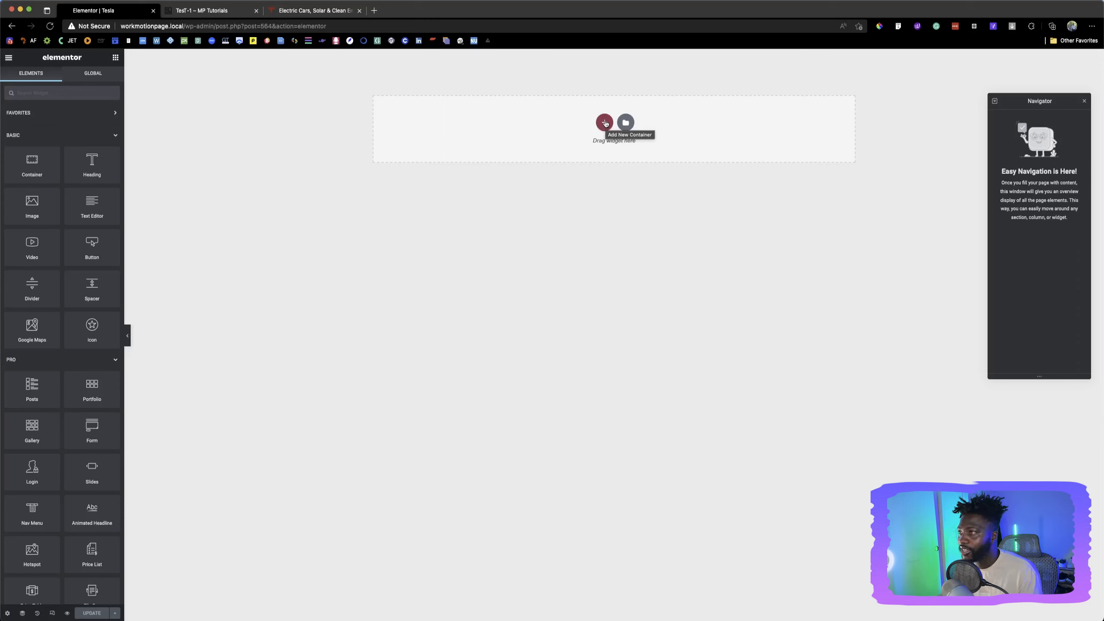
click(605, 123)
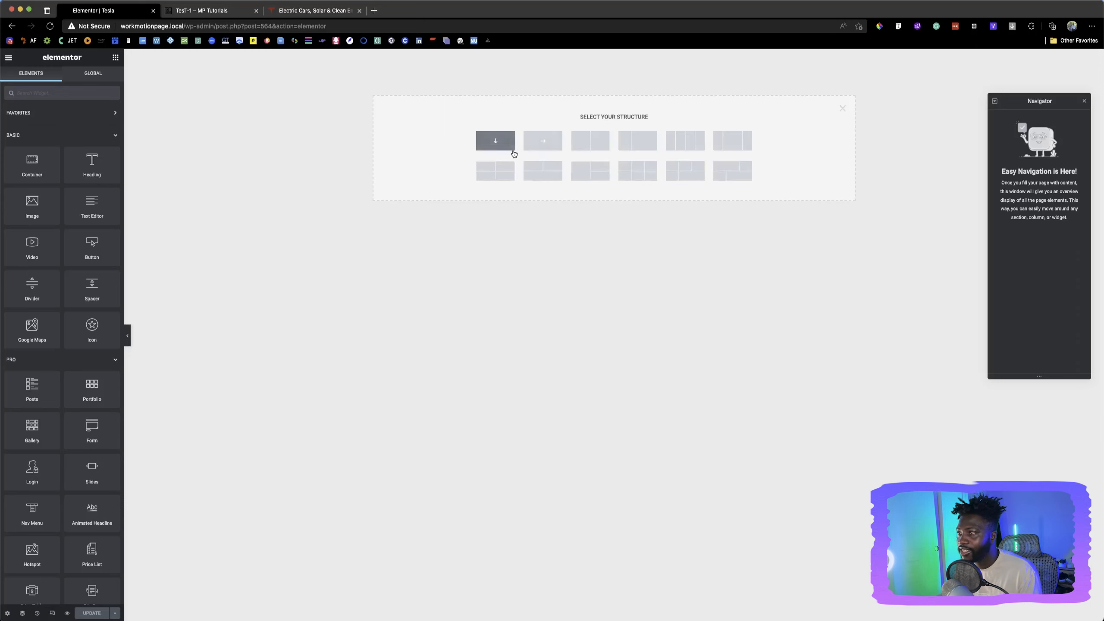
click(543, 141)
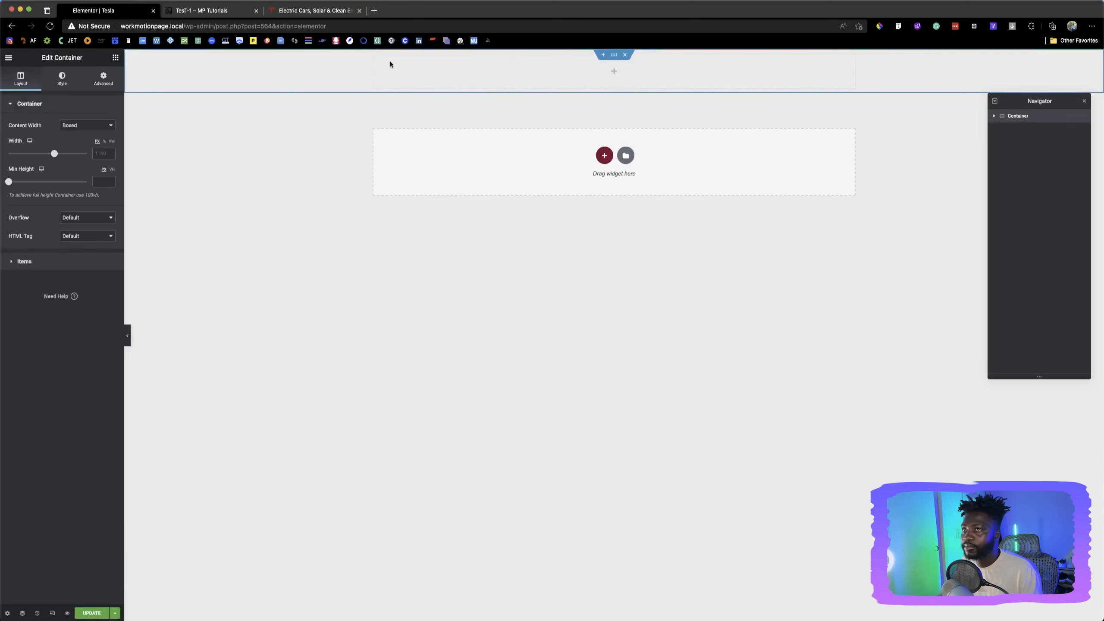
click(87, 125)
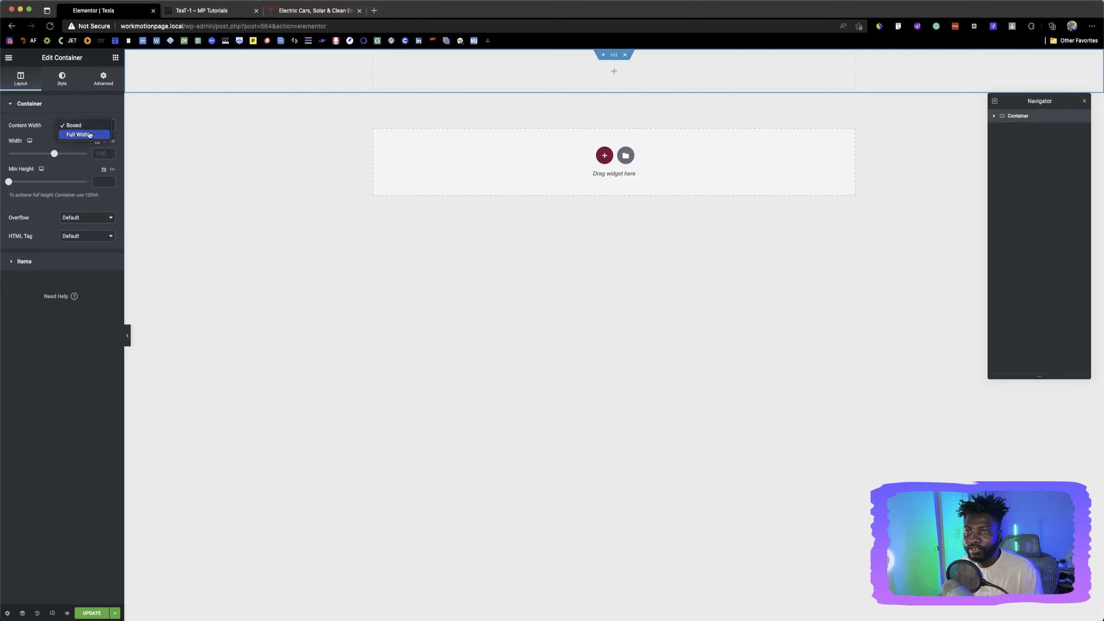
click(76, 133)
Check the original Tesla header for reference, and add an Image widget to the full-width container in the Elementor editor
click(268, 14)
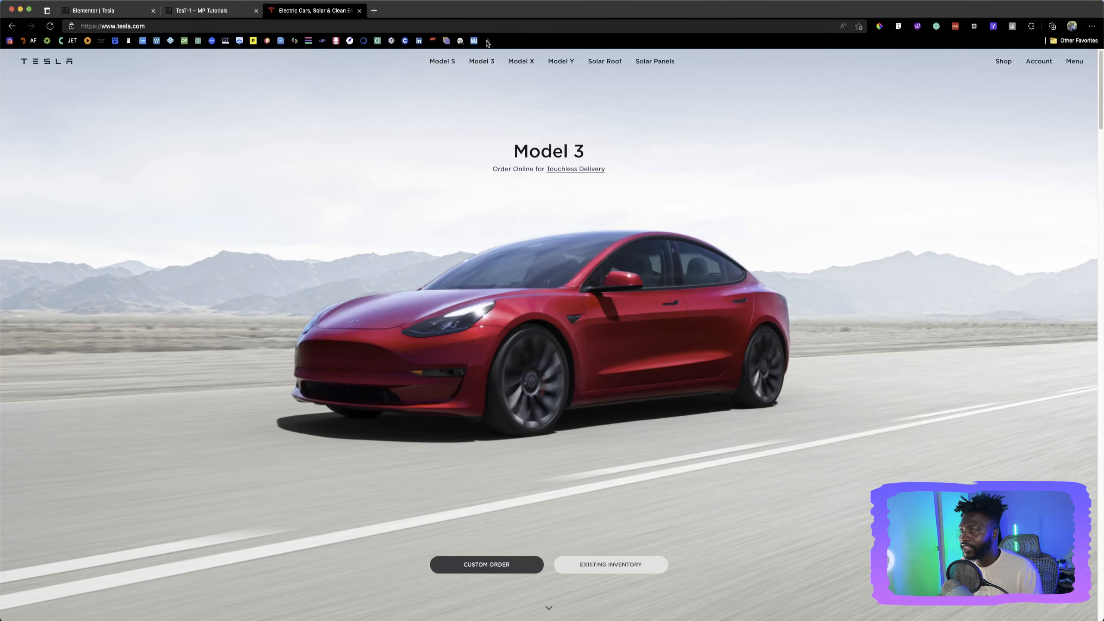
click(123, 11)
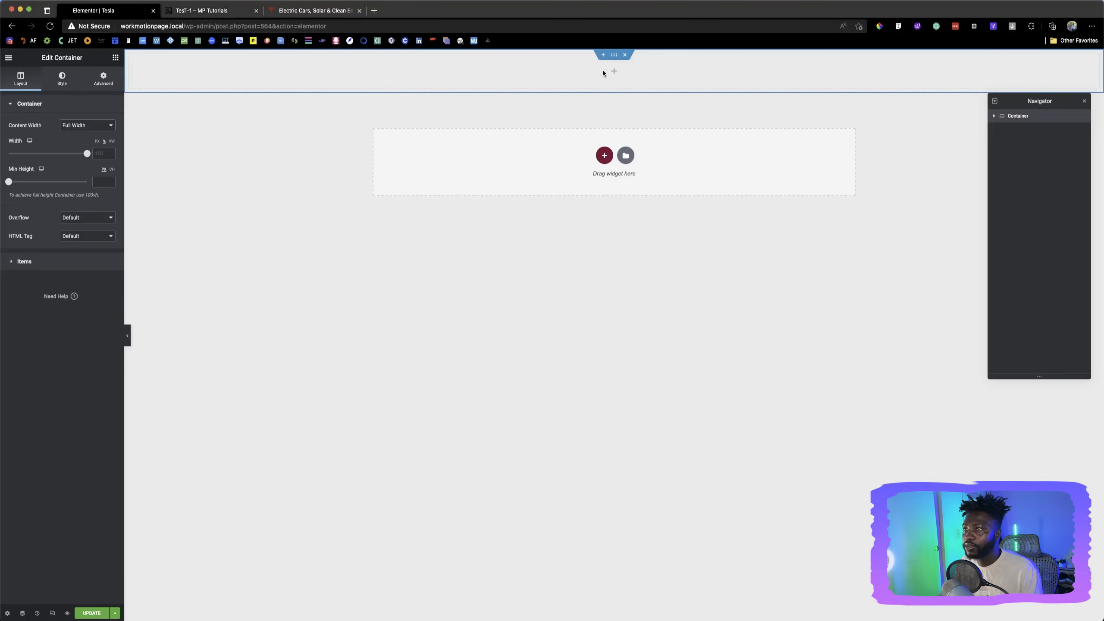
click(301, 9)
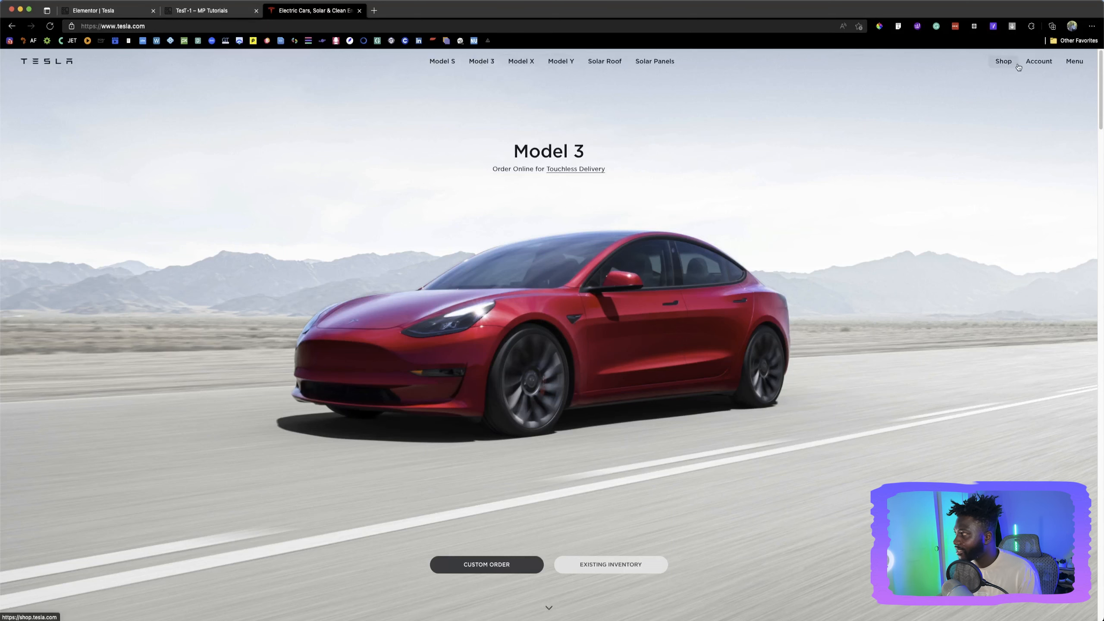
click(99, 10)
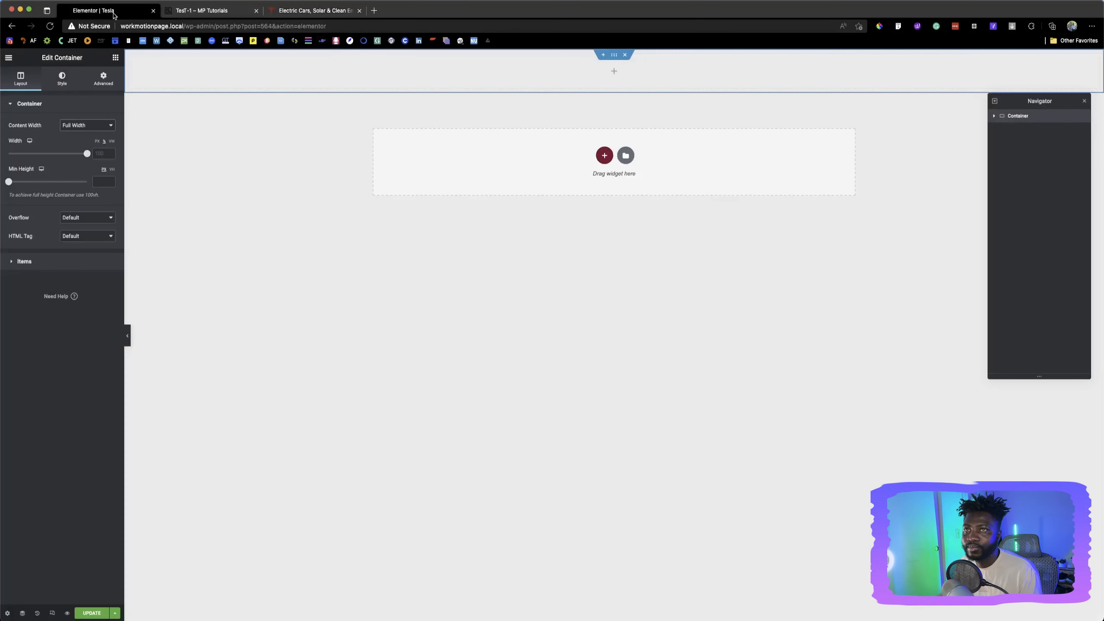
click(116, 59)
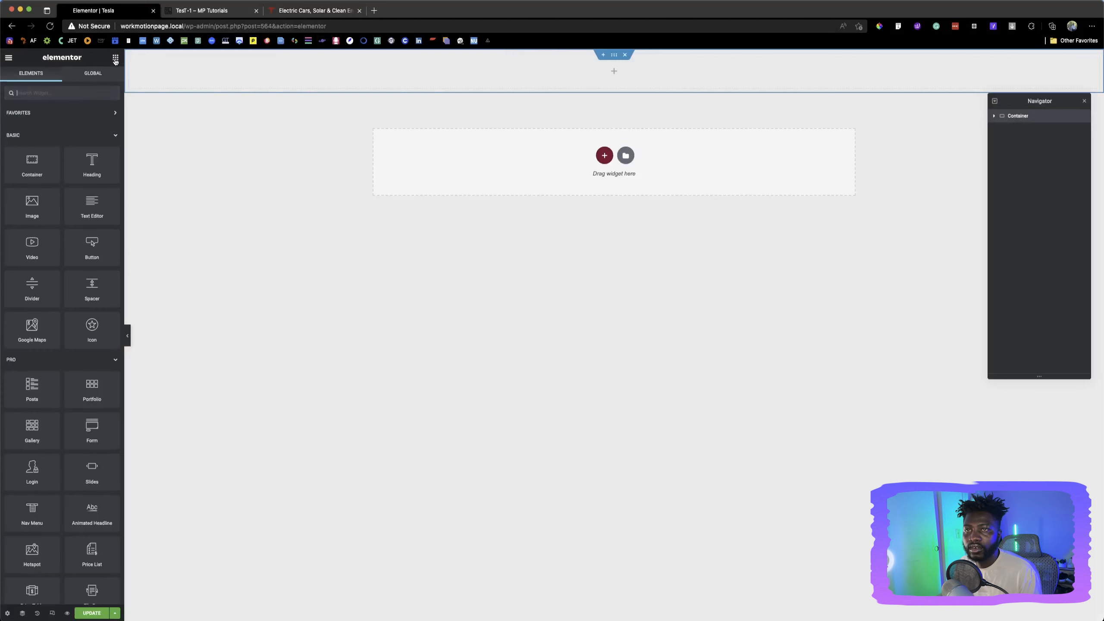
click(76, 94)
text(ima)
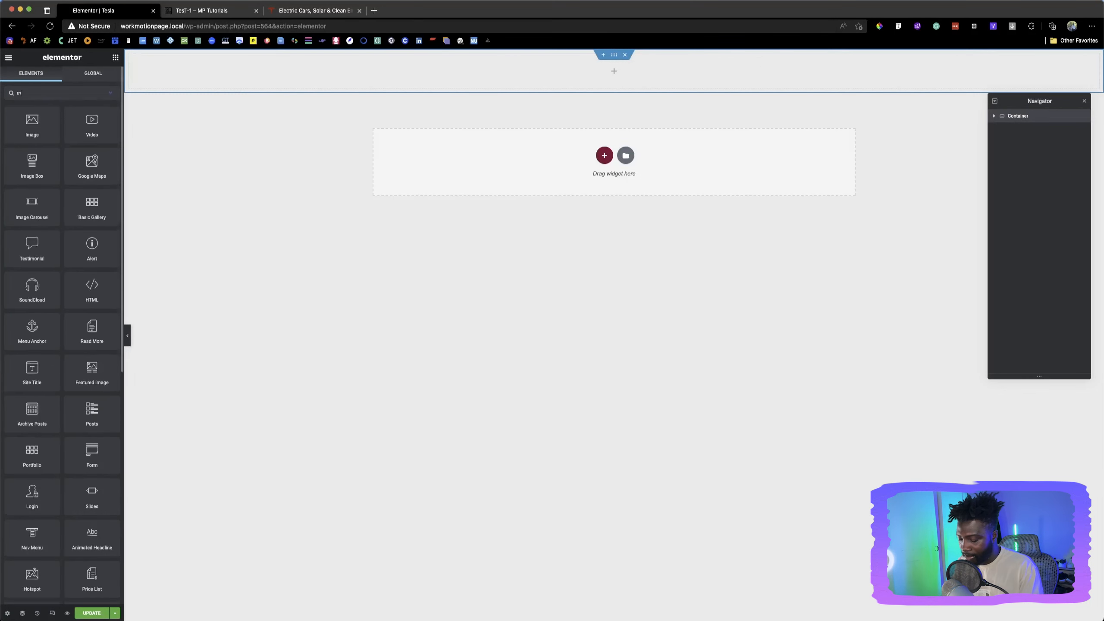
text(ge)
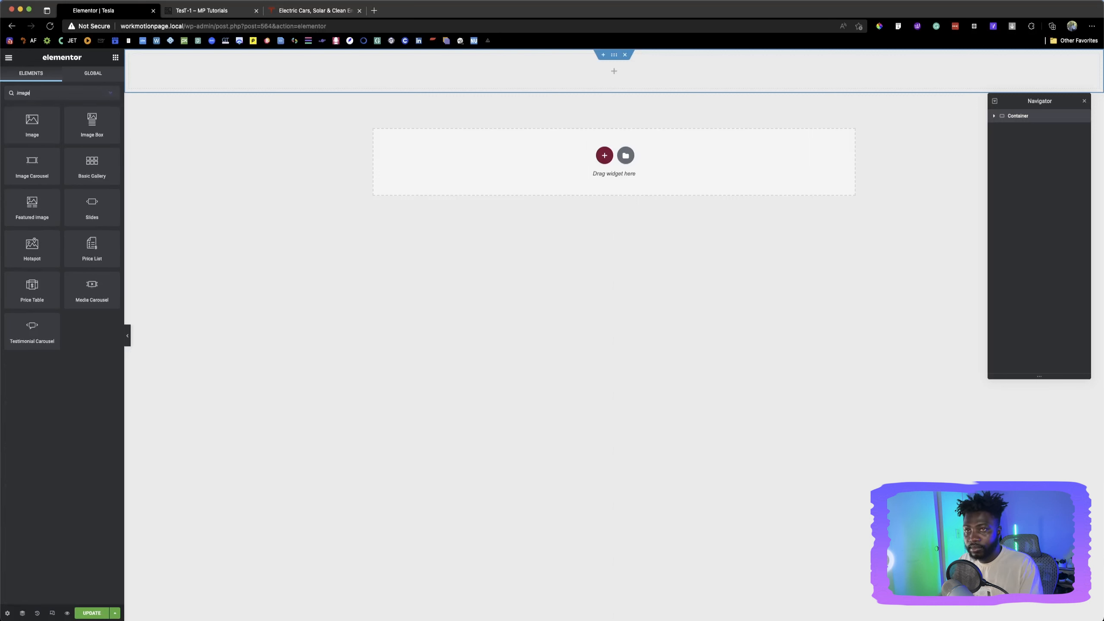
drag(43, 131, 437, 72)
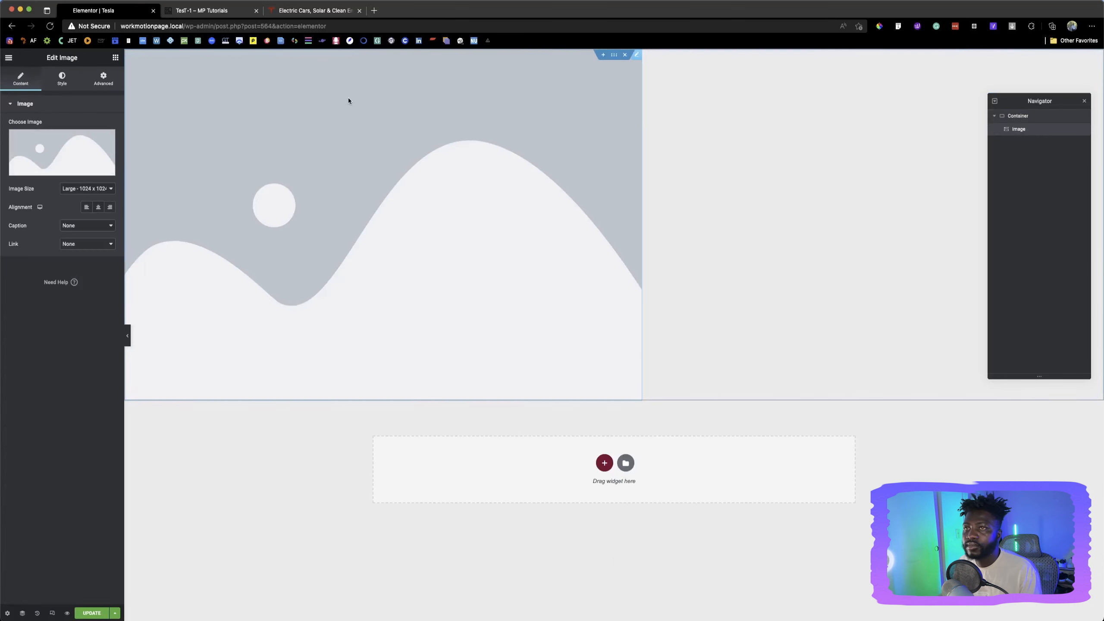
Add a Nav Menu widget beside the image in the container and duplicate it
click(115, 57)
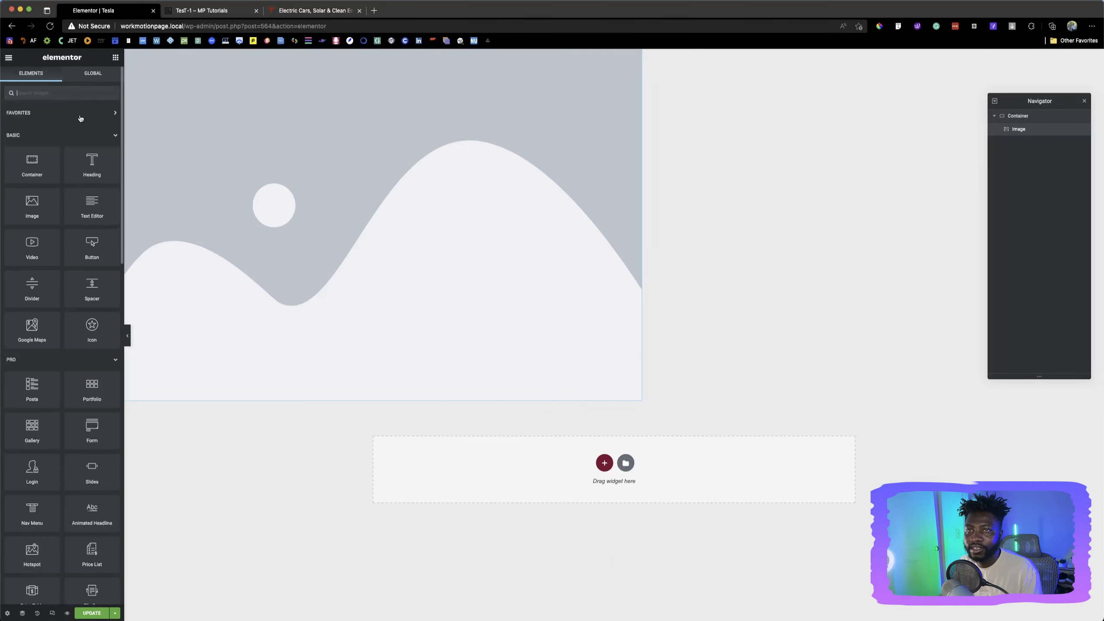
text(nav)
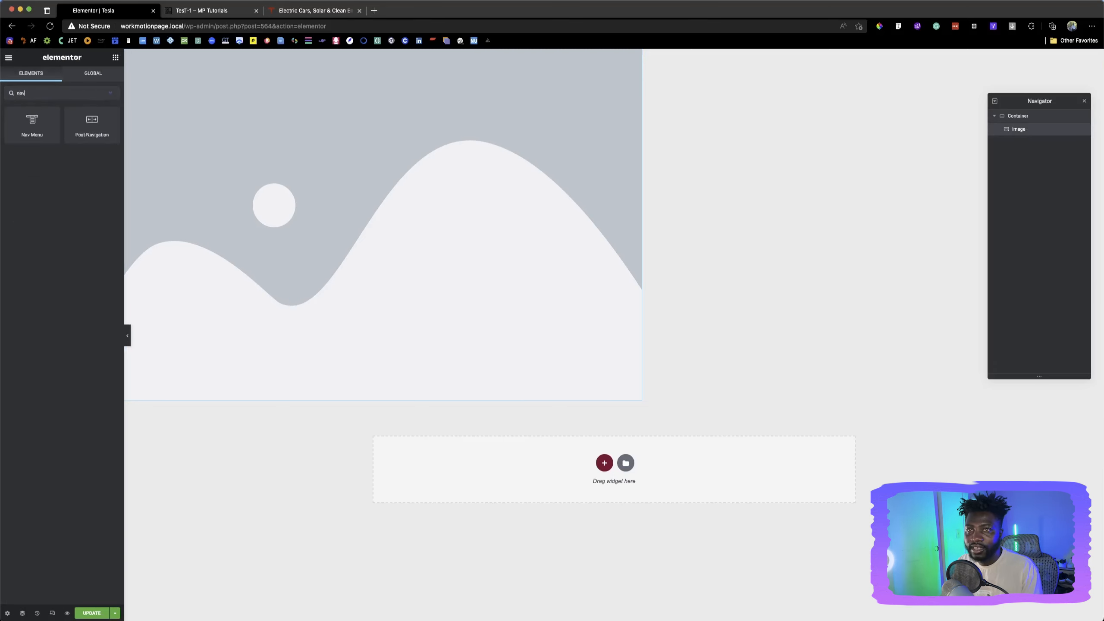
drag(47, 135, 645, 305)
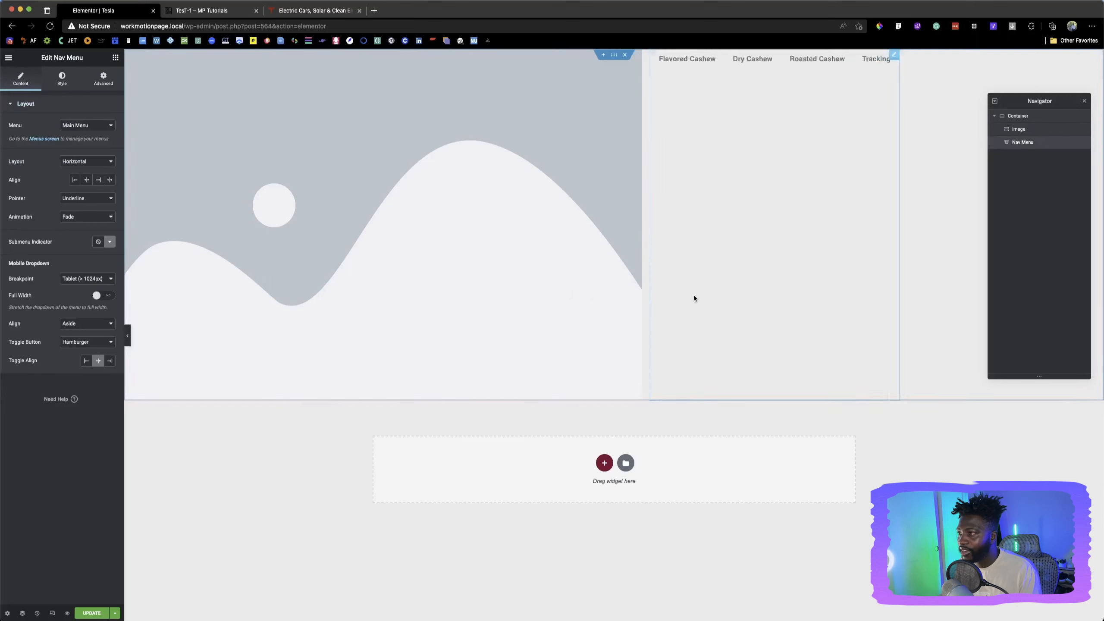
right_click(700, 59)
click(730, 79)
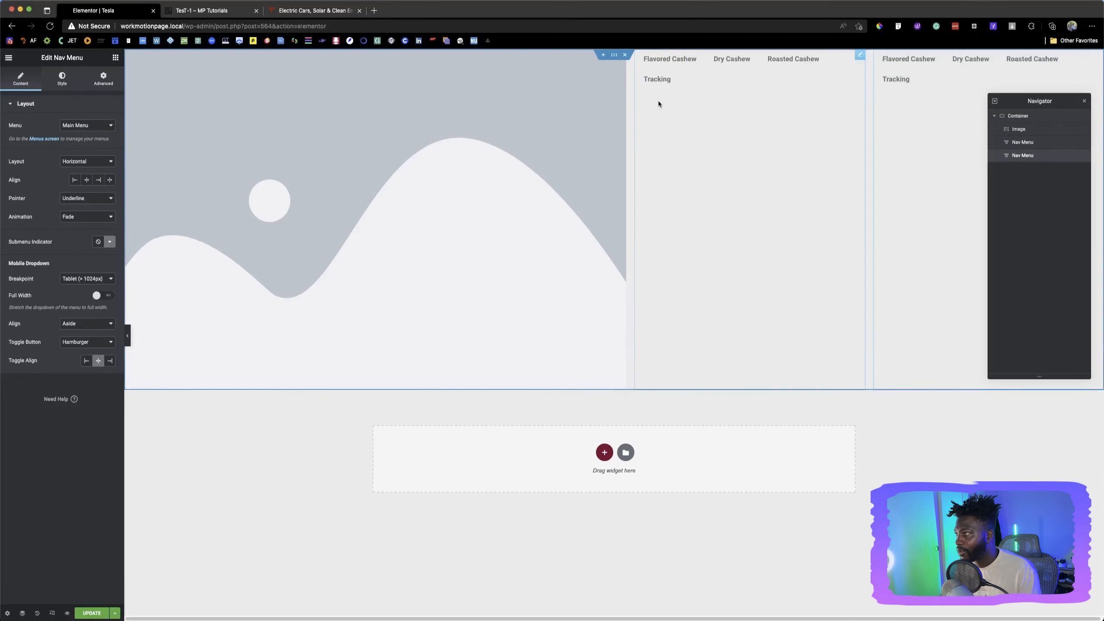
Assign the Tesla-1 menu to the first Nav Menu widget and the Tesla-2 menu to the second
click(704, 108)
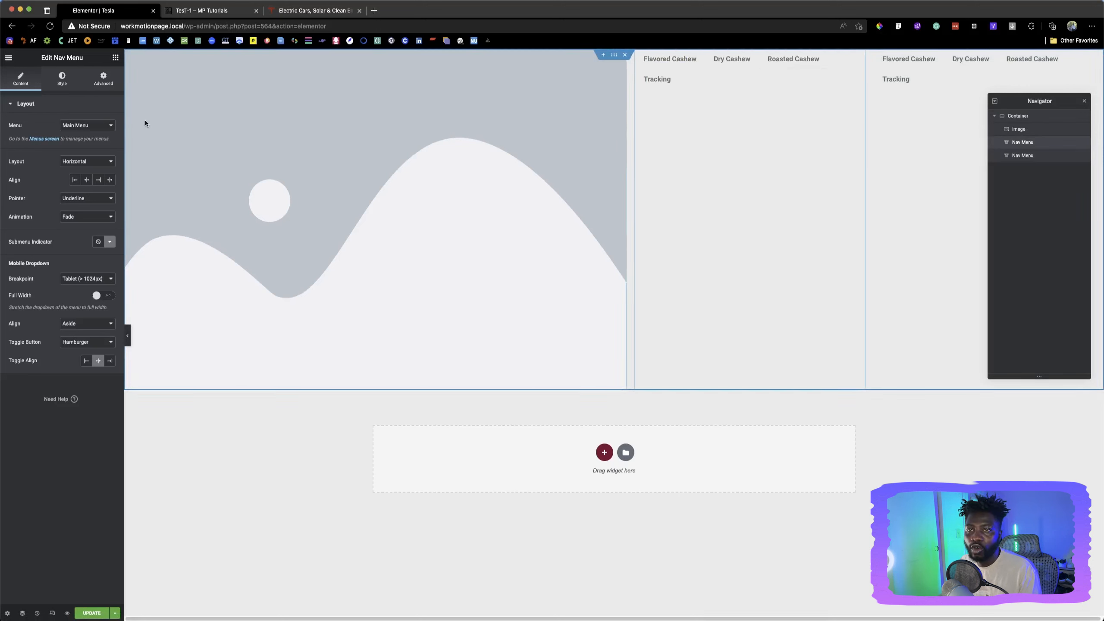
click(92, 126)
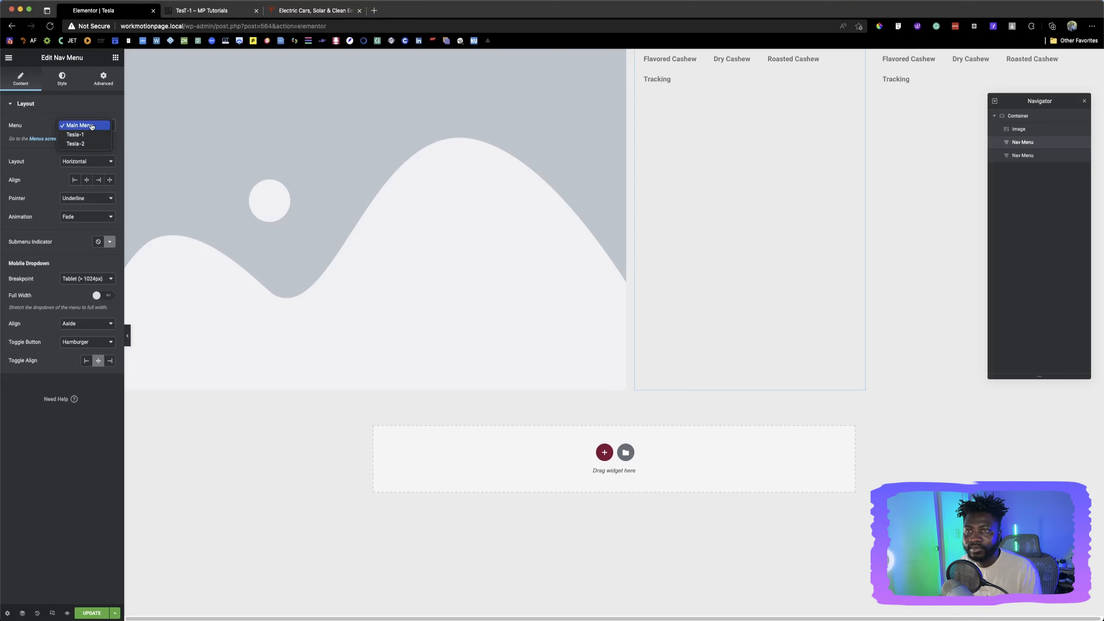
click(75, 135)
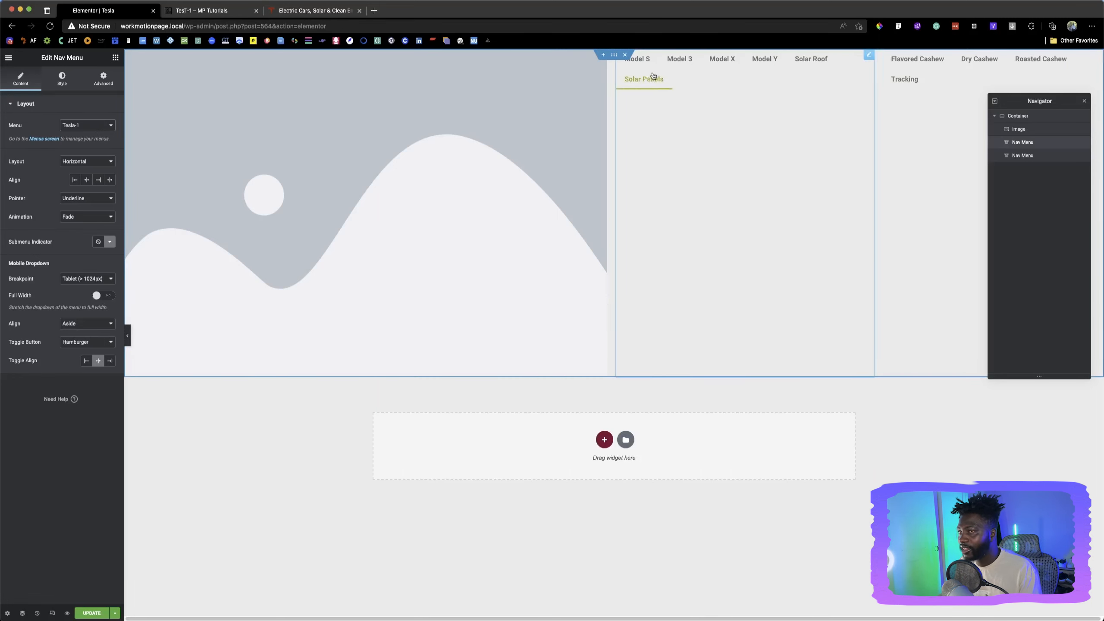
click(934, 74)
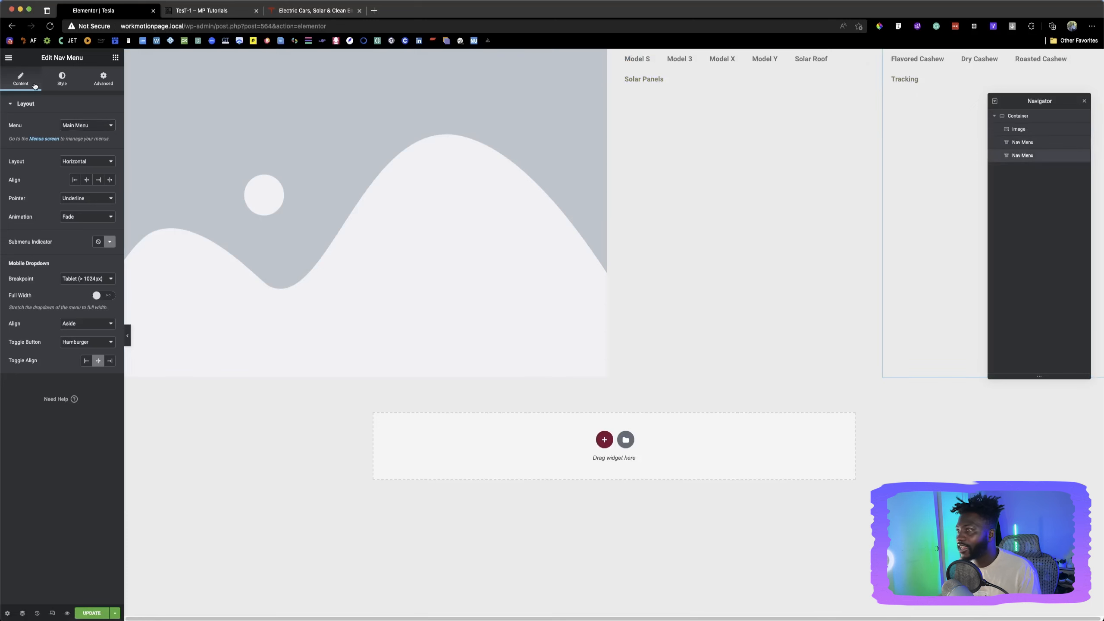
click(87, 125)
click(79, 145)
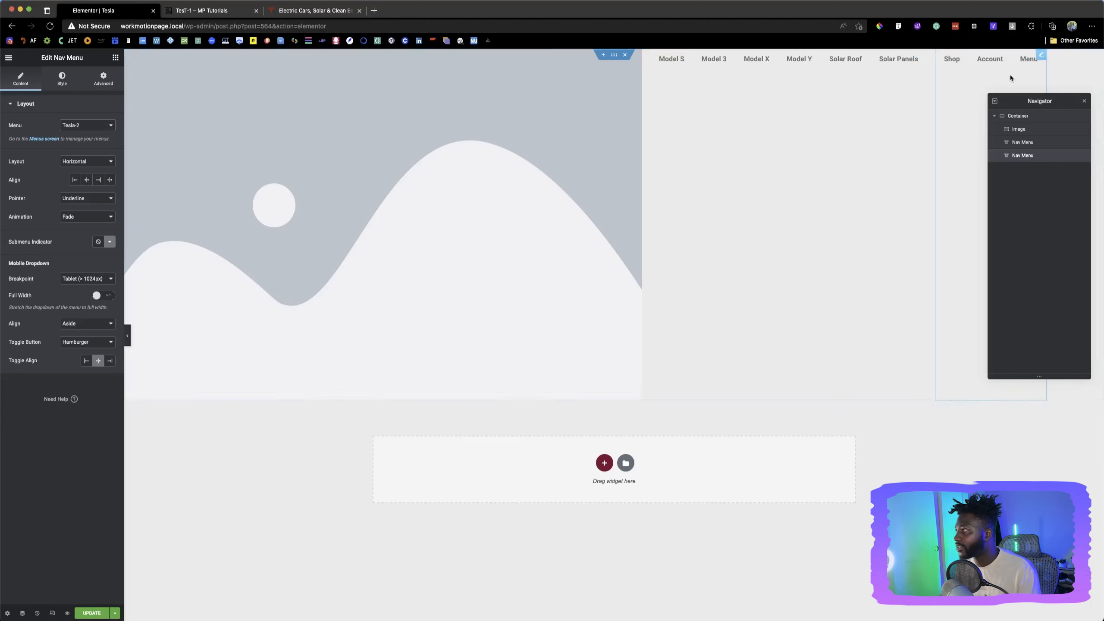
Set the Image widget's picture to tesla-logo.svg from the media library
click(587, 77)
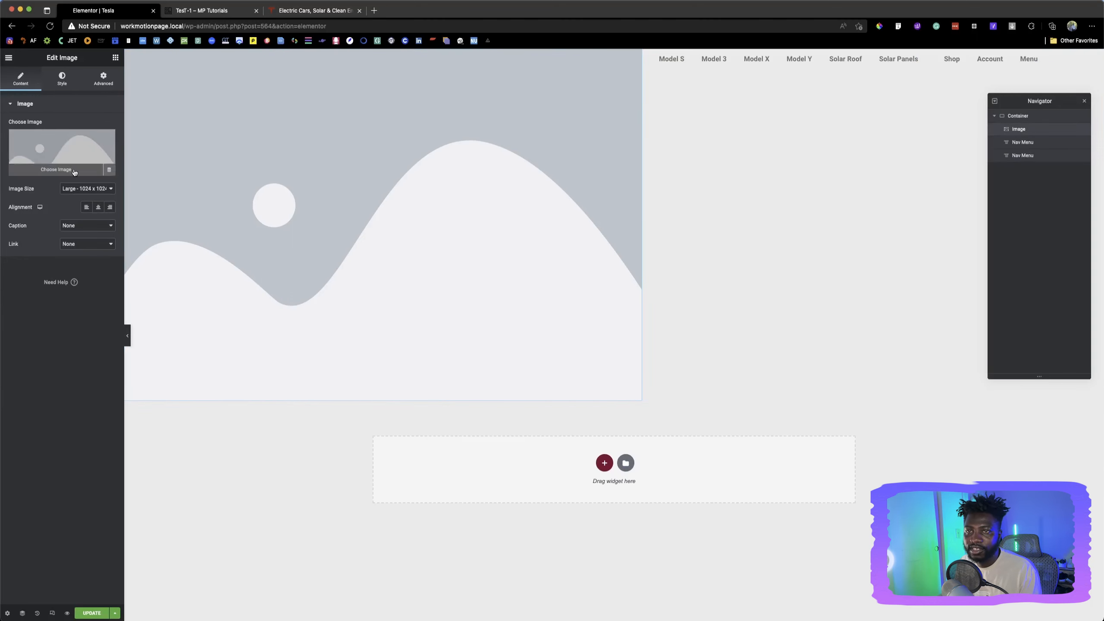
click(76, 153)
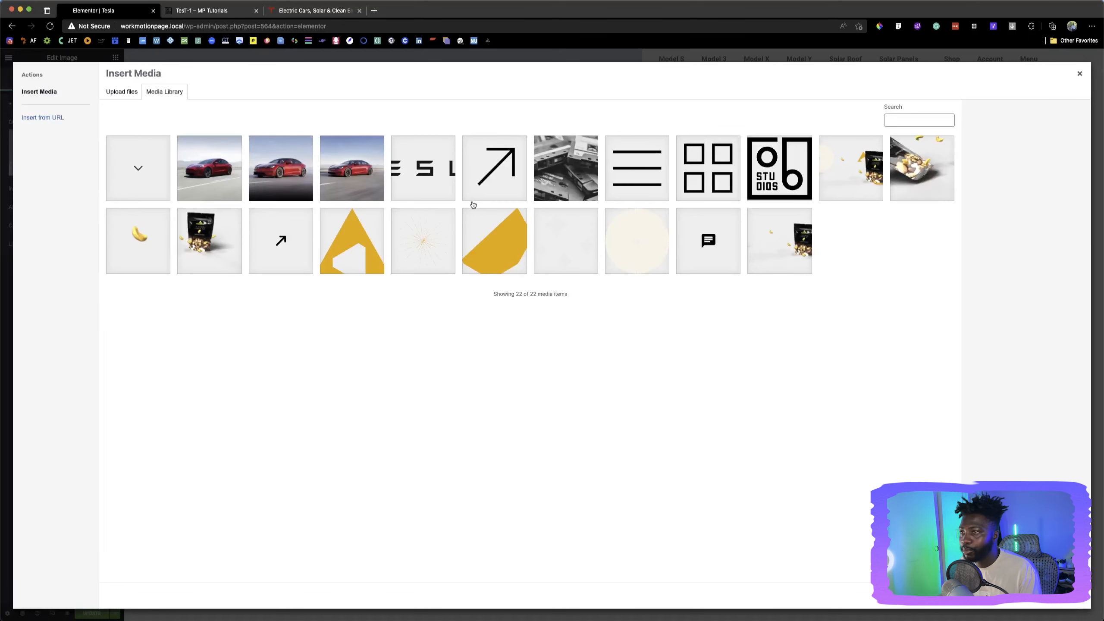
click(417, 181)
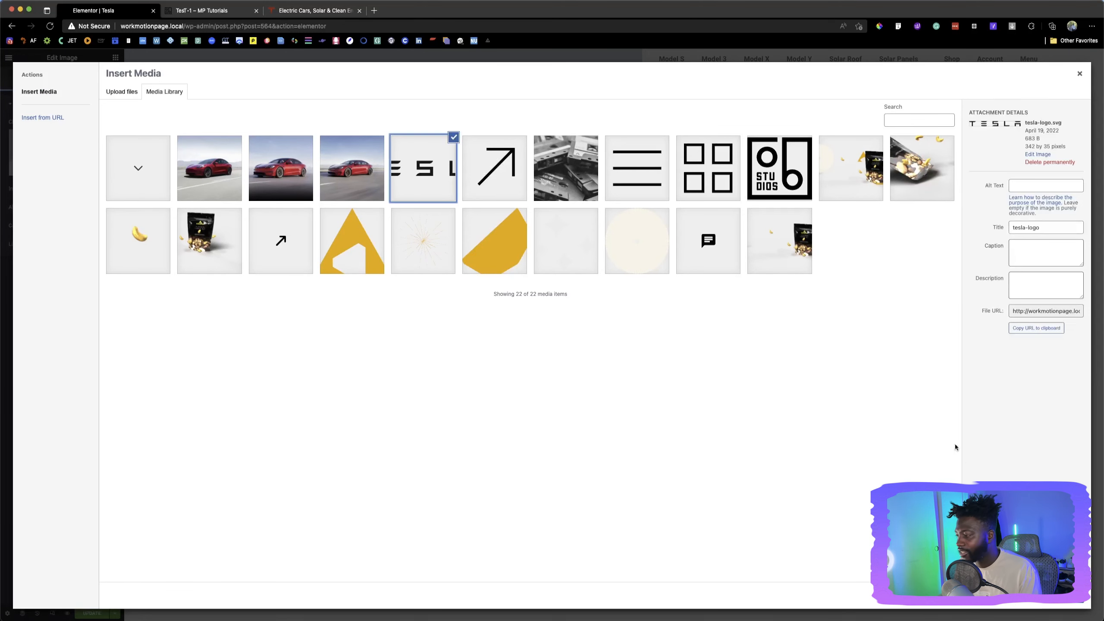
click(1065, 604)
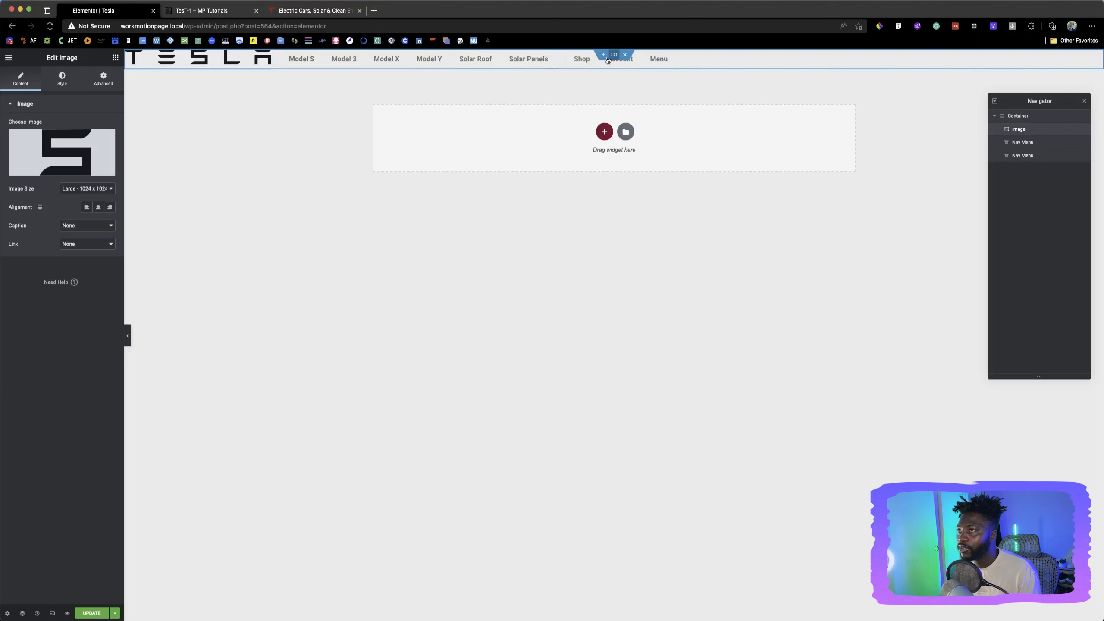
Check the header of the finished Test-1 page, and set the header container's minimum height to 56 px
click(613, 55)
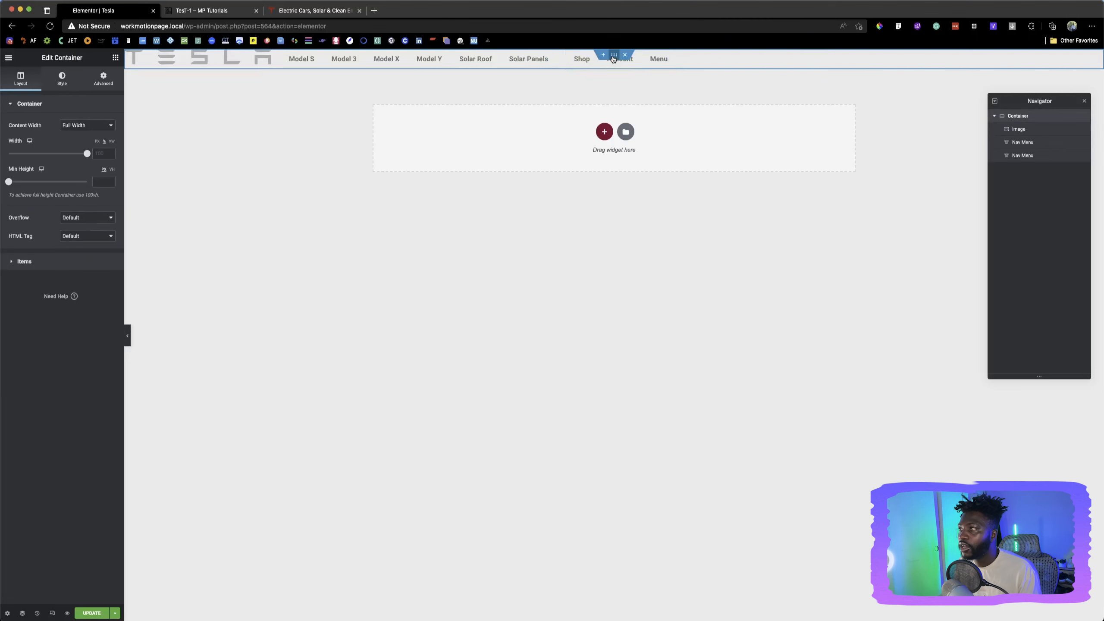
click(210, 11)
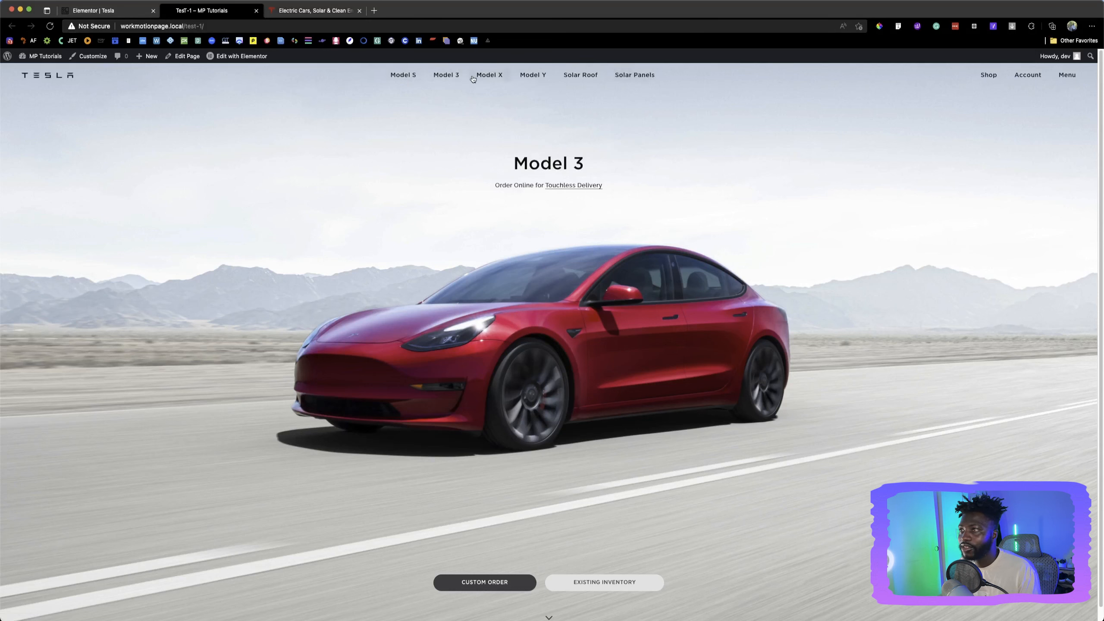
click(108, 12)
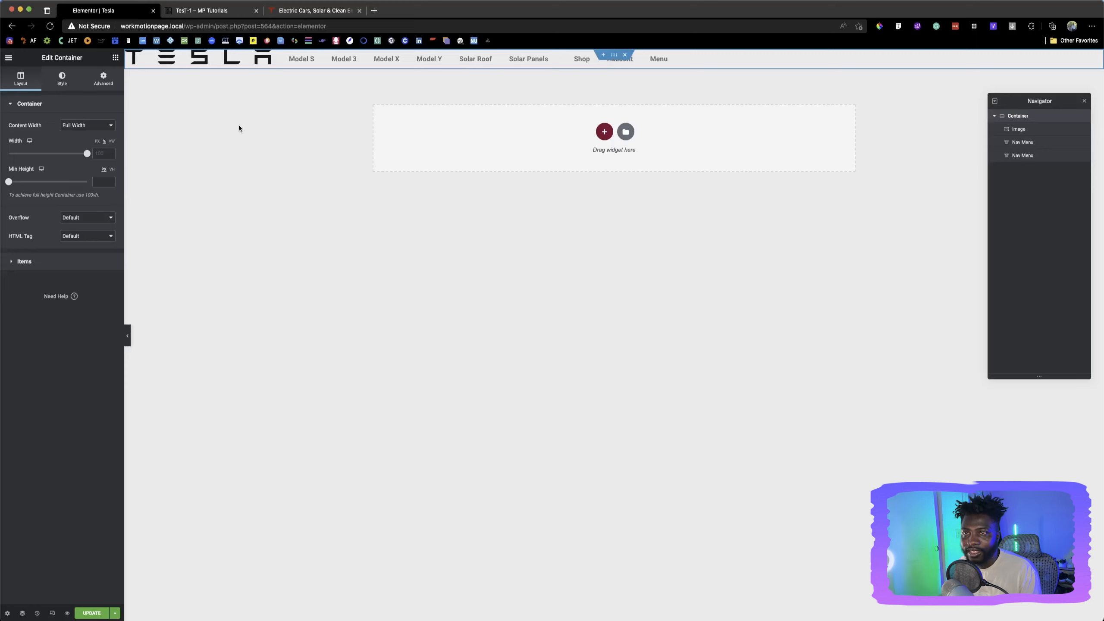
click(105, 181)
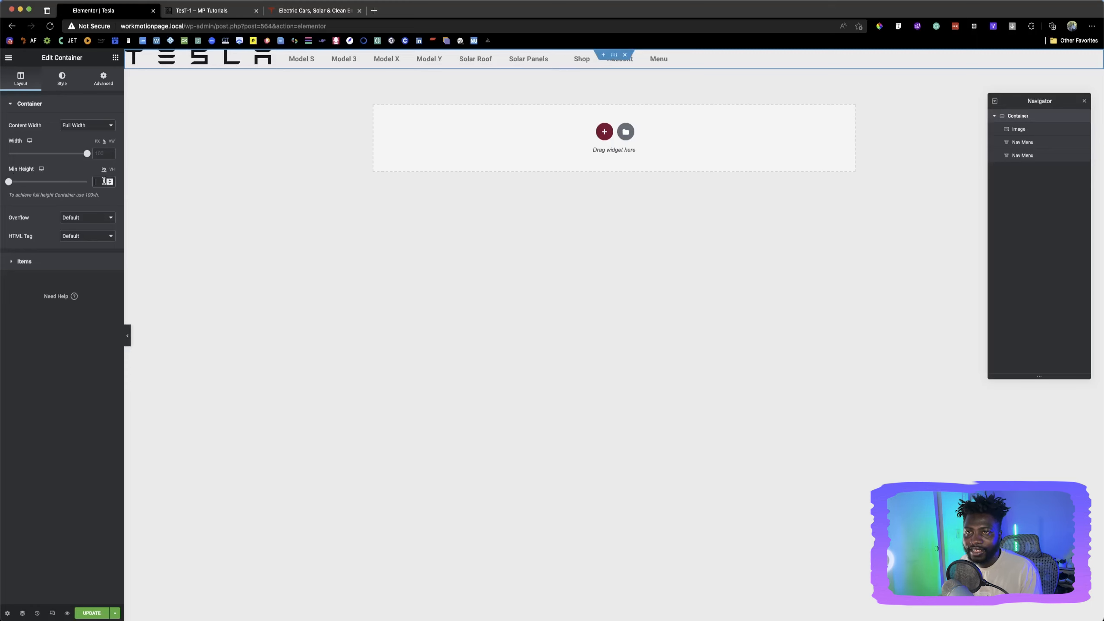
text(56)
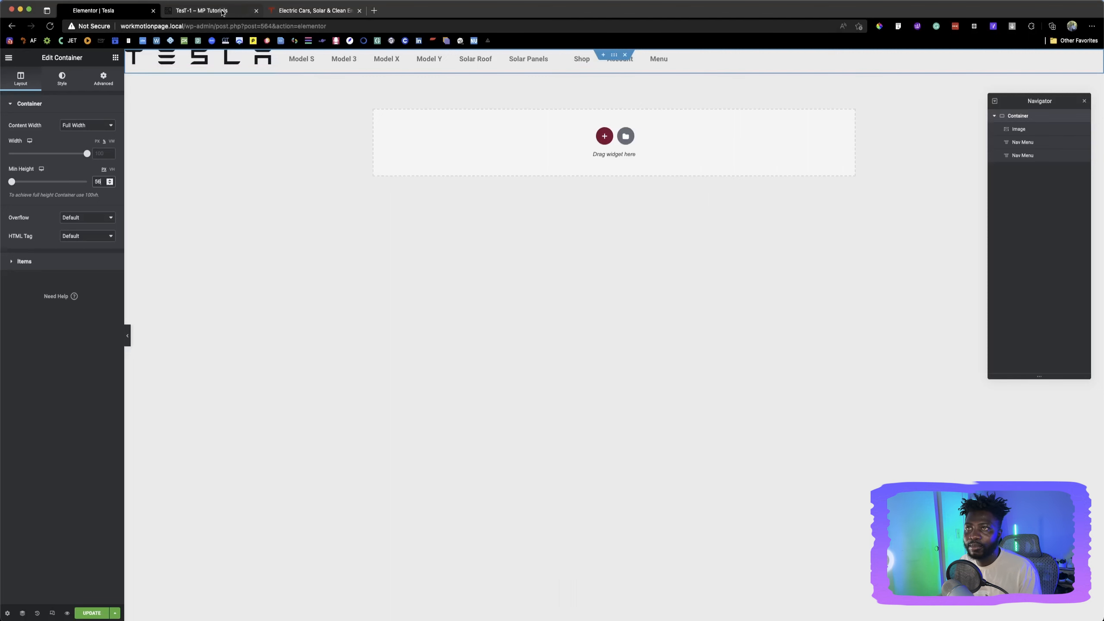
Check the original Tesla header for reference, and align the container's items to the vertical center
click(286, 11)
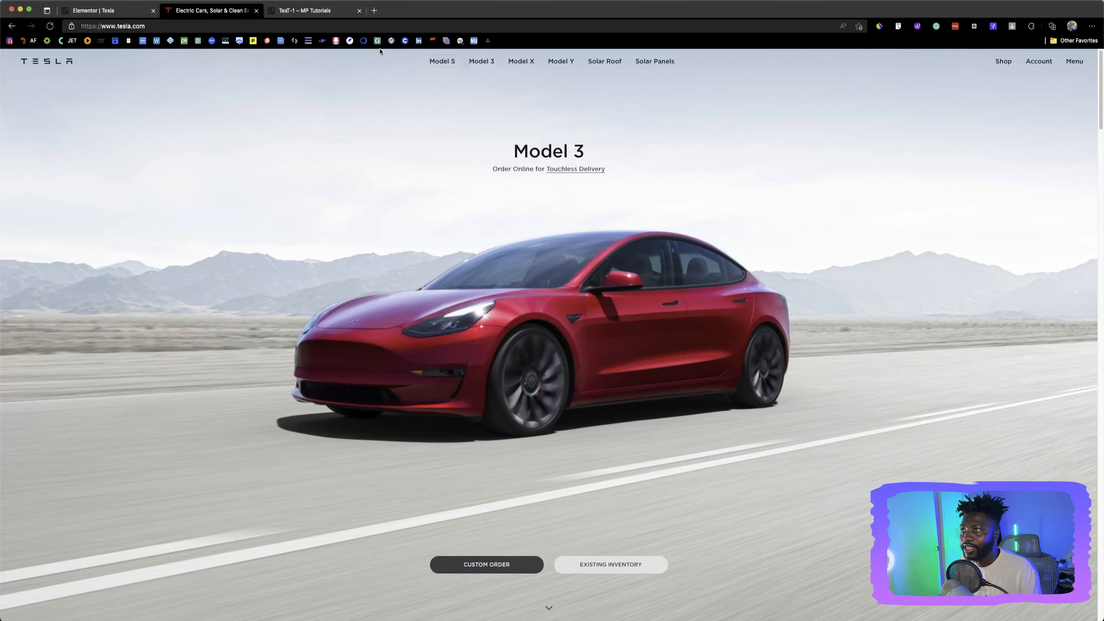
click(105, 10)
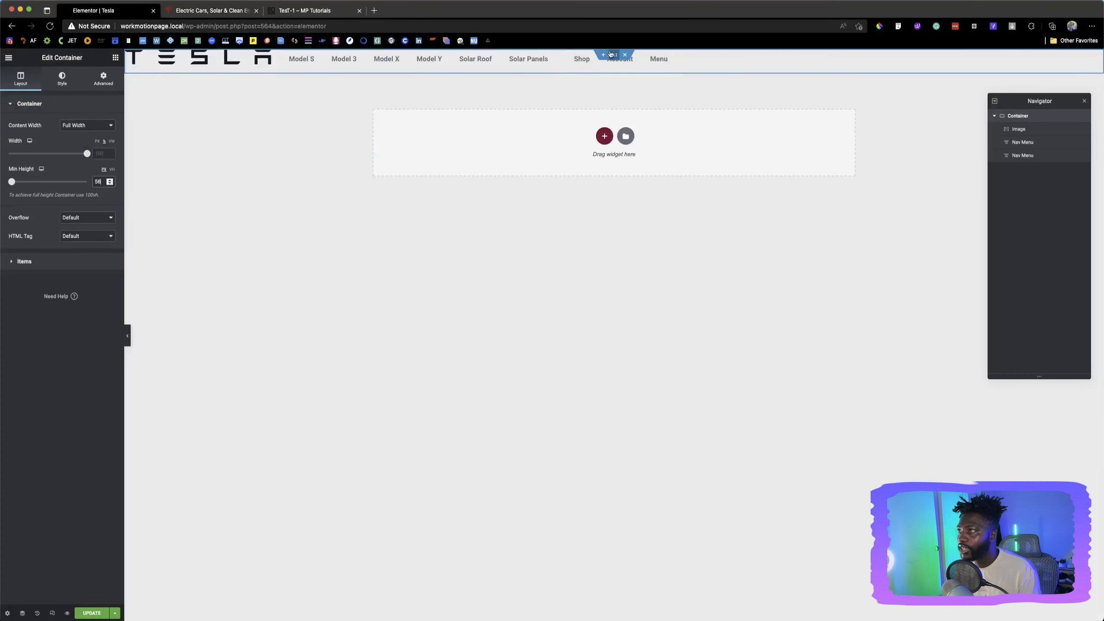
click(36, 263)
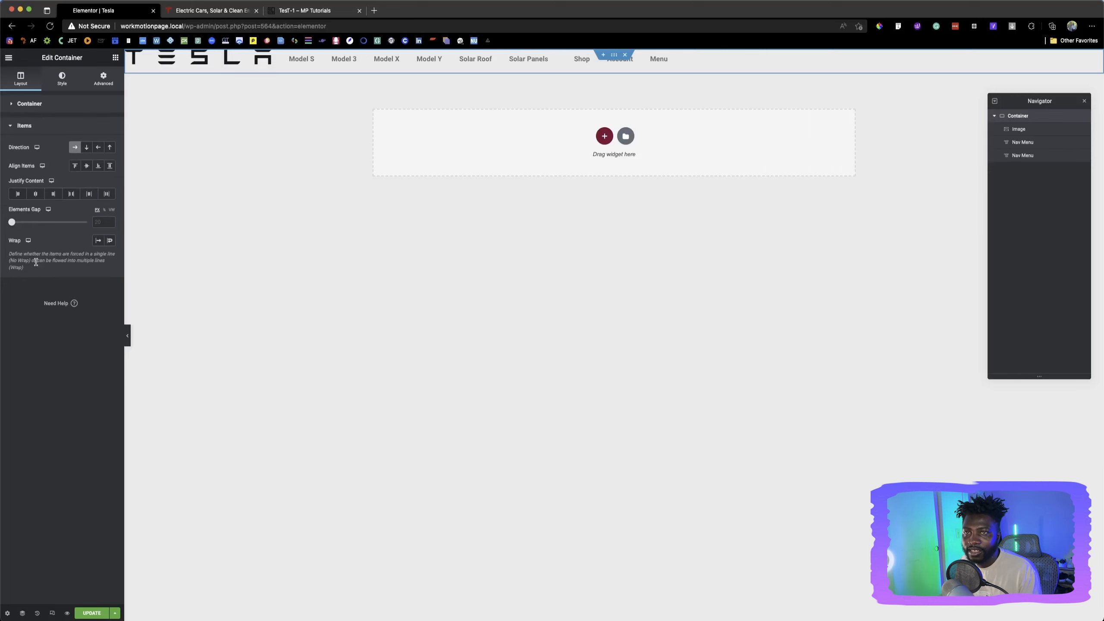
click(87, 165)
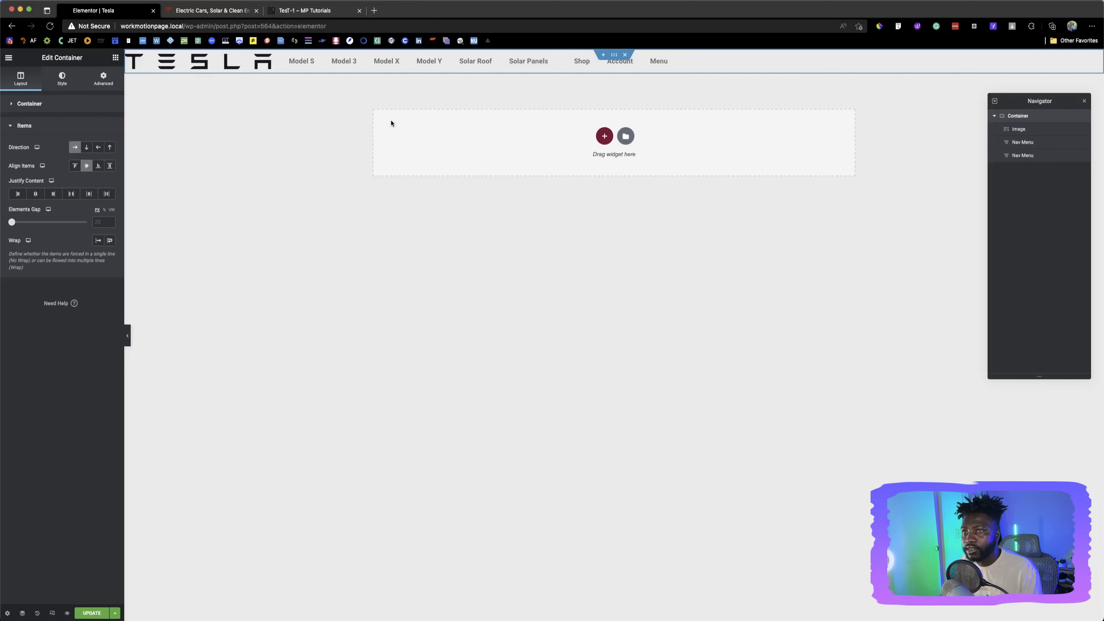
Compare with the original Tesla header, and set the container's content justification to Space Between
click(230, 12)
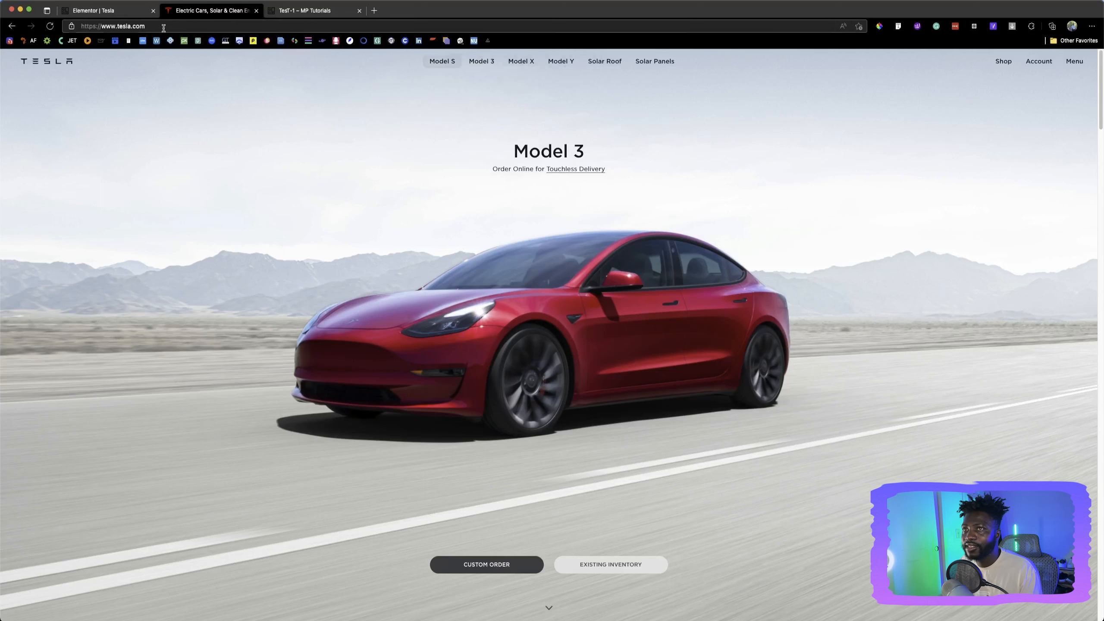
click(93, 10)
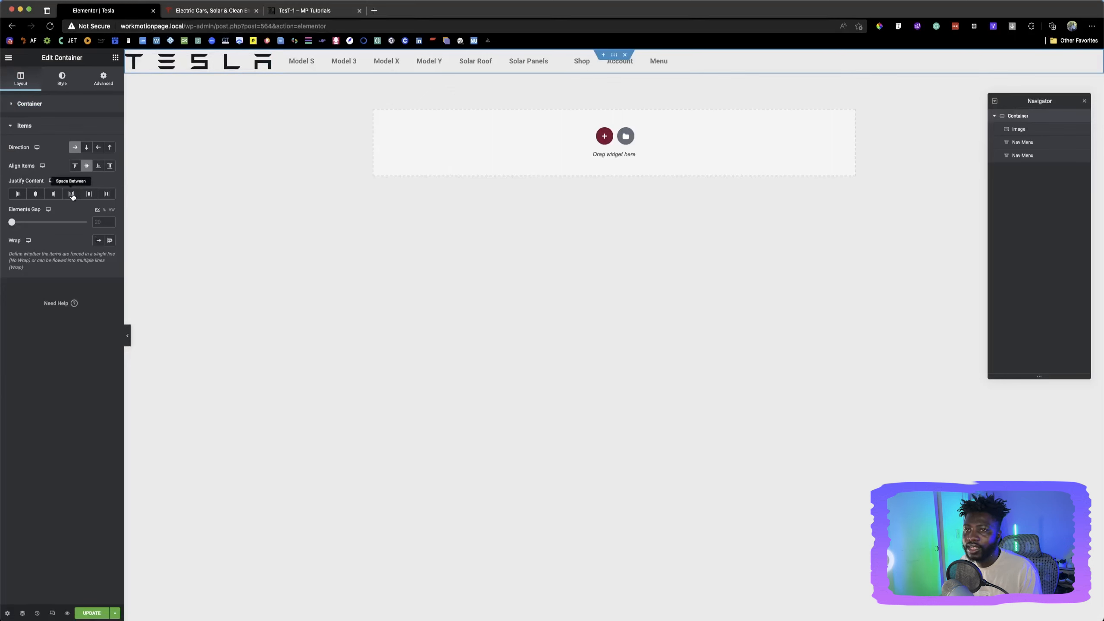
click(90, 194)
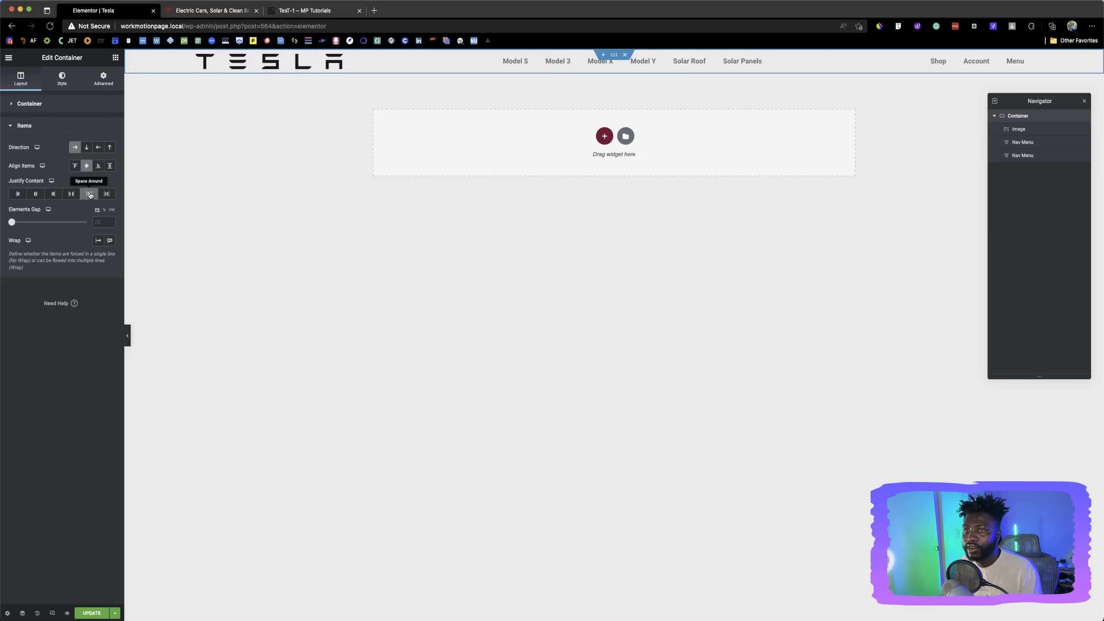
click(105, 194)
click(71, 195)
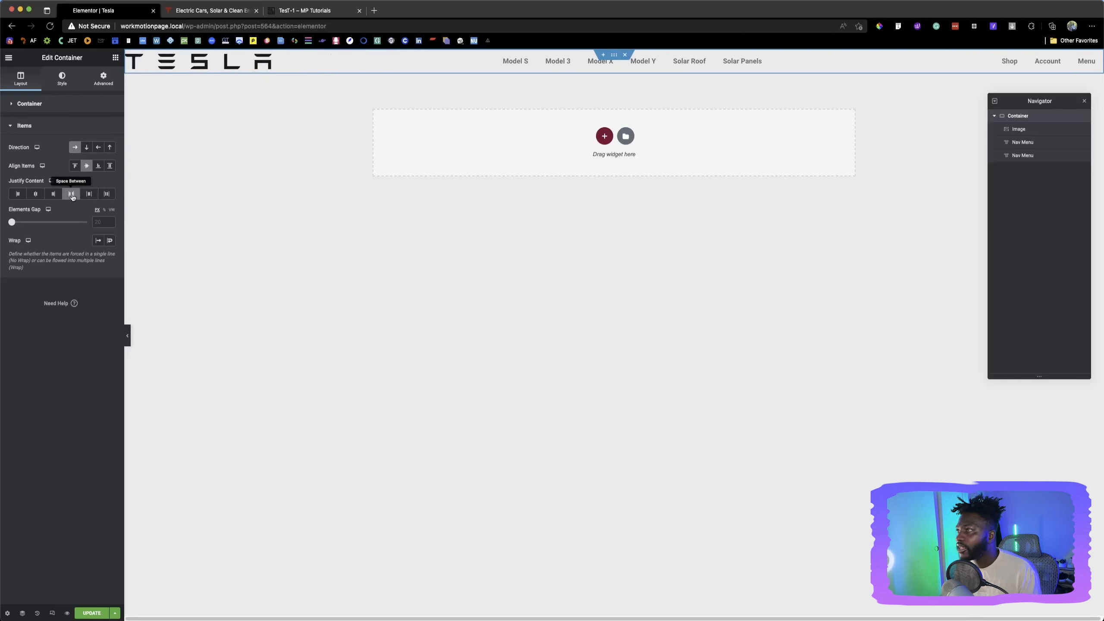
Check the logo's side spacing on the original Tesla site, and unlink the container's padding values
click(188, 10)
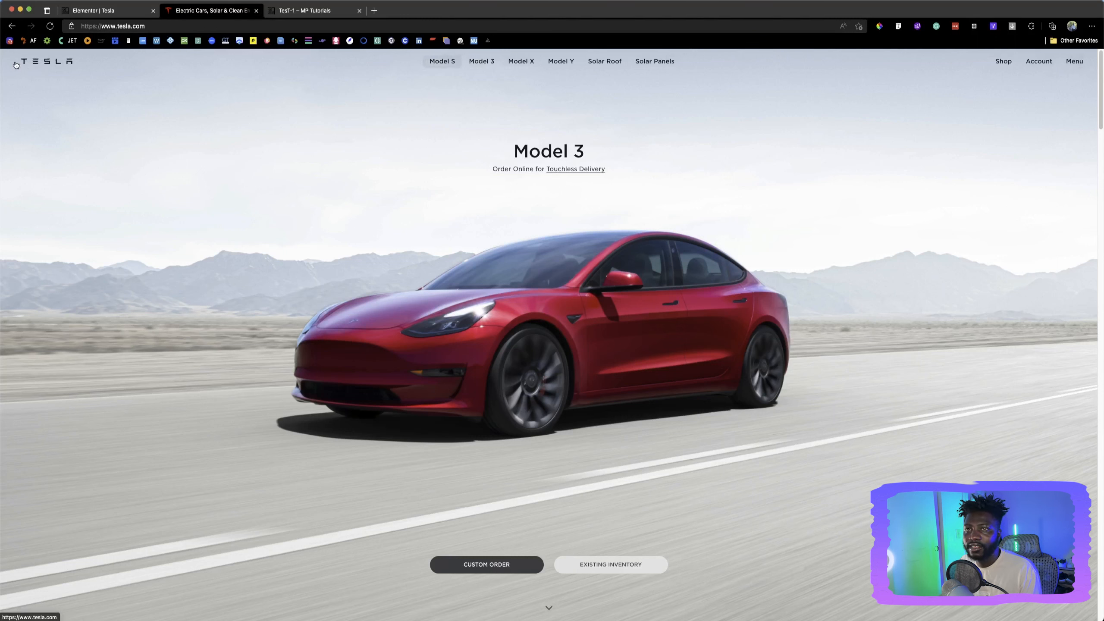
click(98, 10)
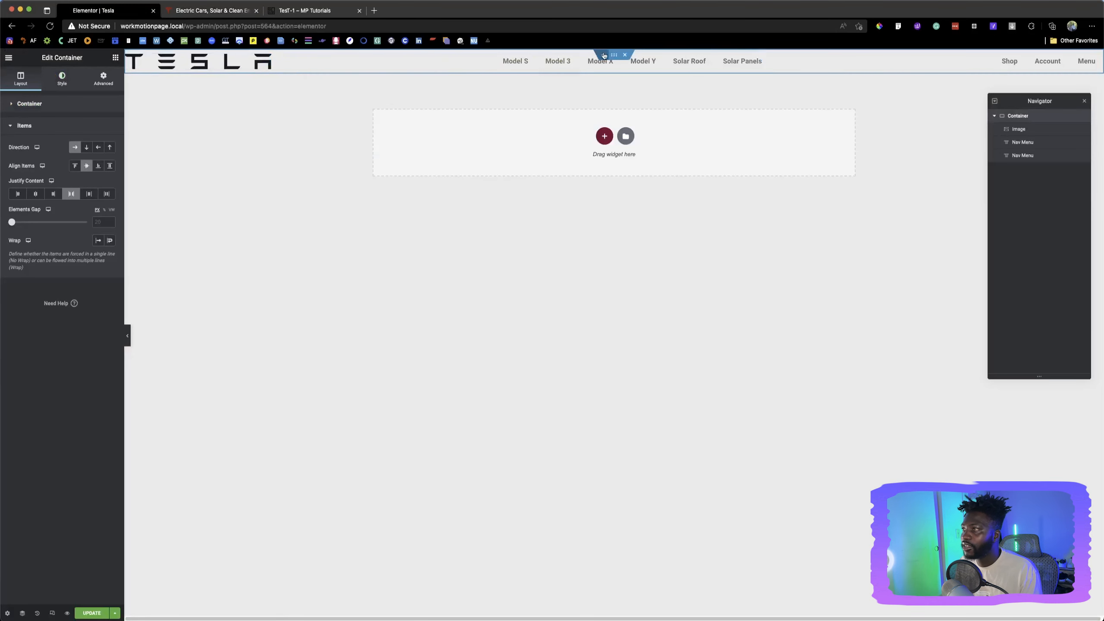
click(104, 80)
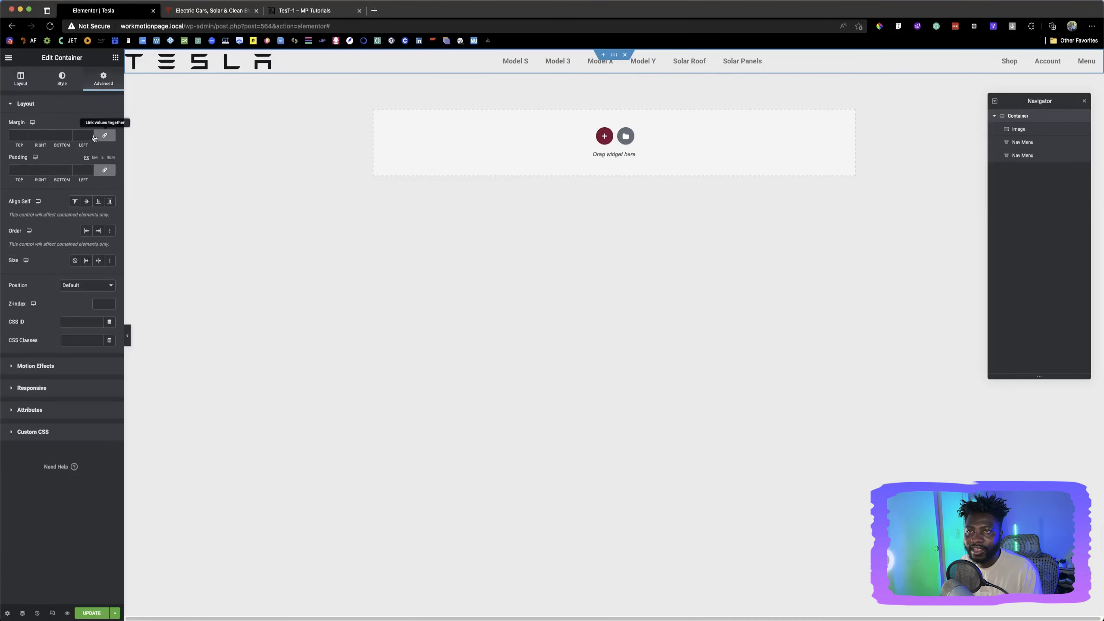
click(104, 170)
click(15, 170)
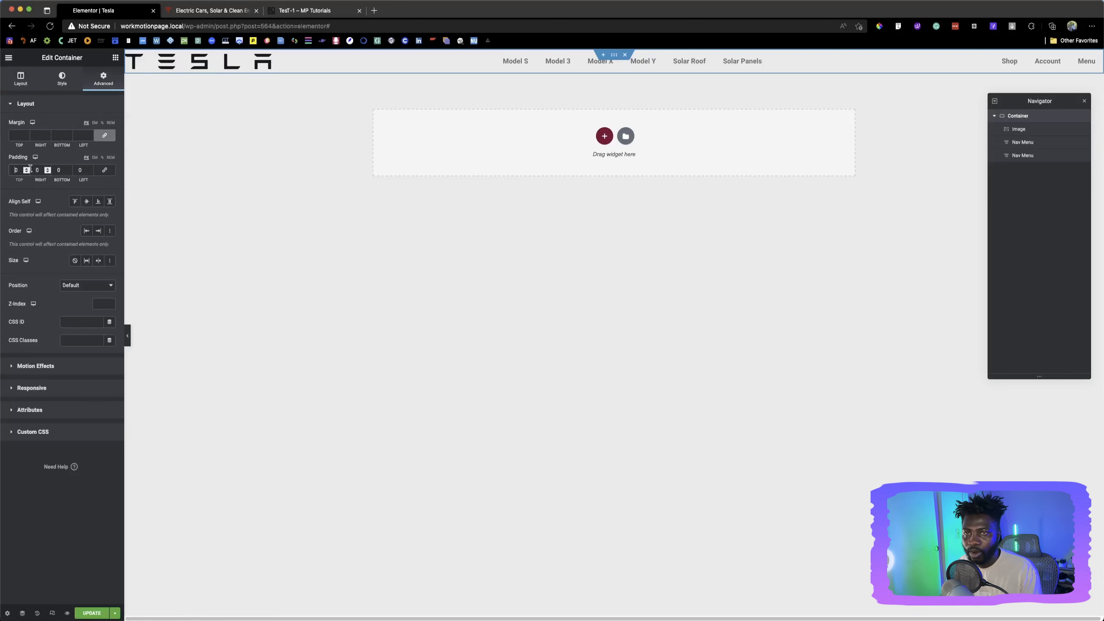
text(50)
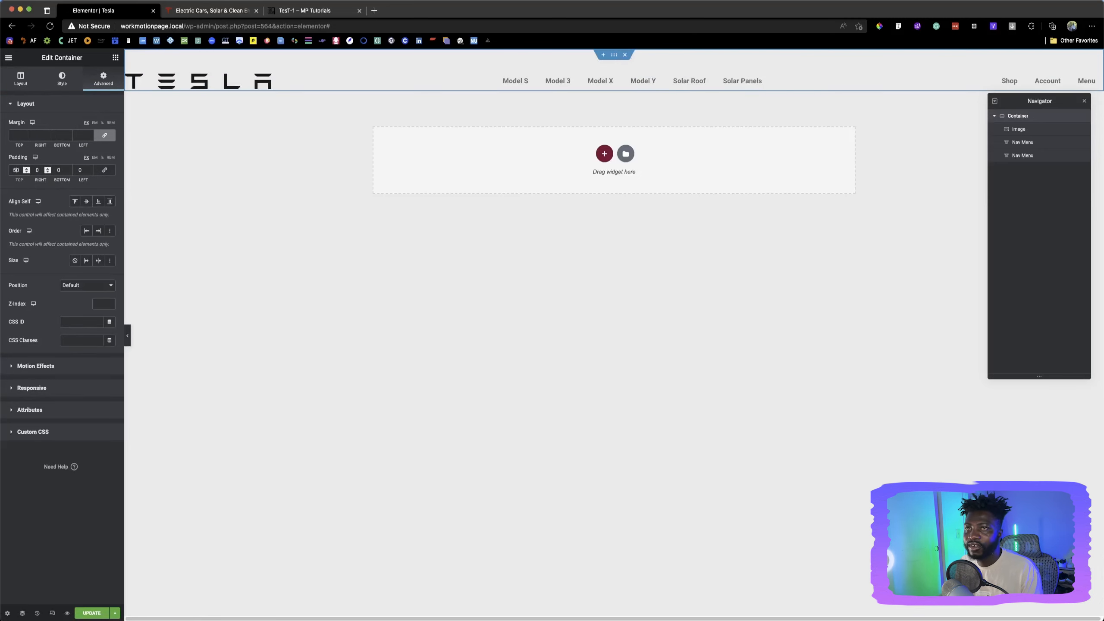
key(BackSpace)
key(BackSpace)
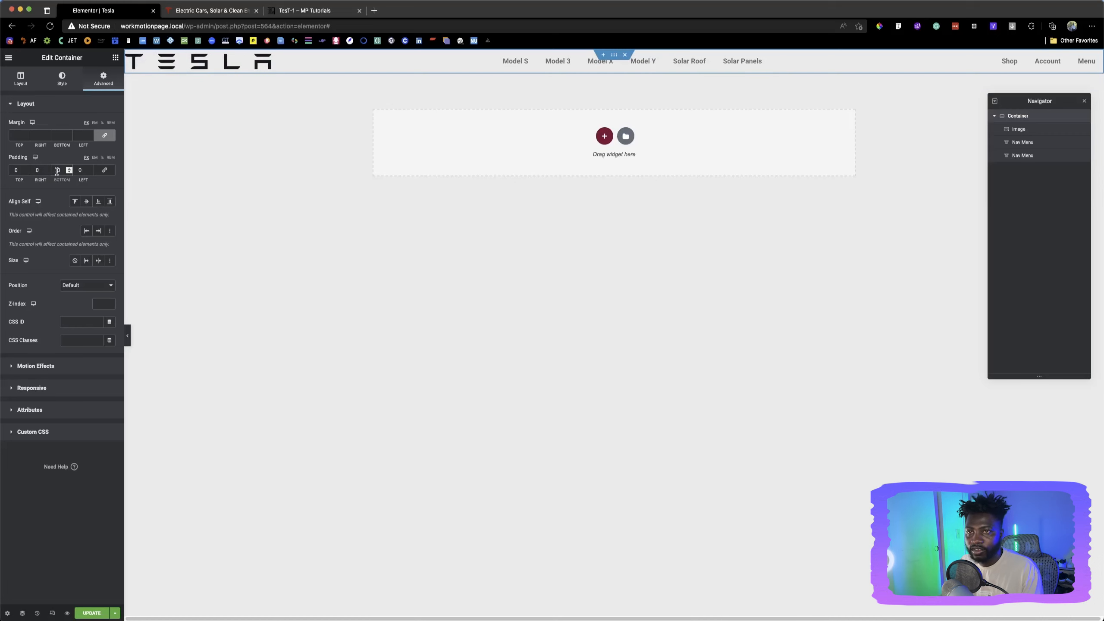
Set the header container's right padding to 30 px and its left padding to 50 px
click(35, 170)
text(50)
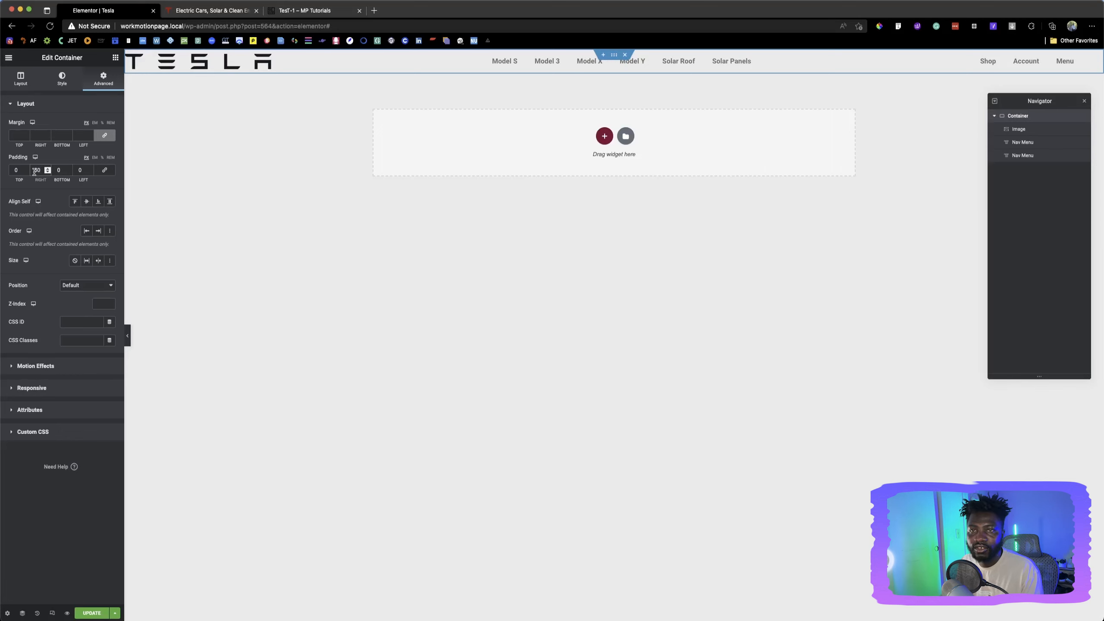
text(30)
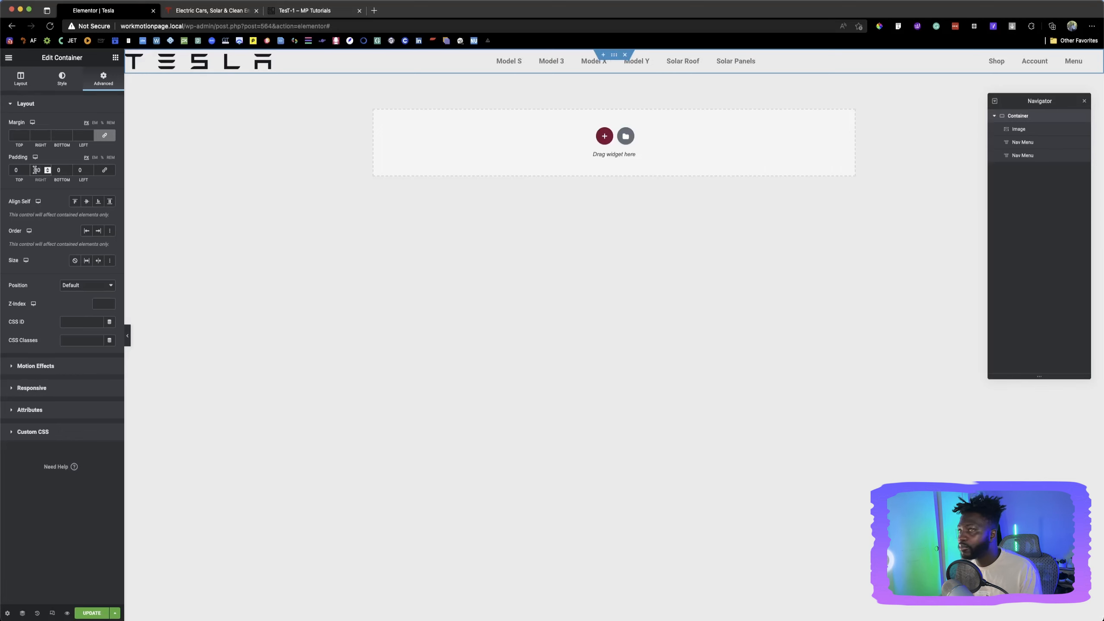
click(77, 170)
text(50)
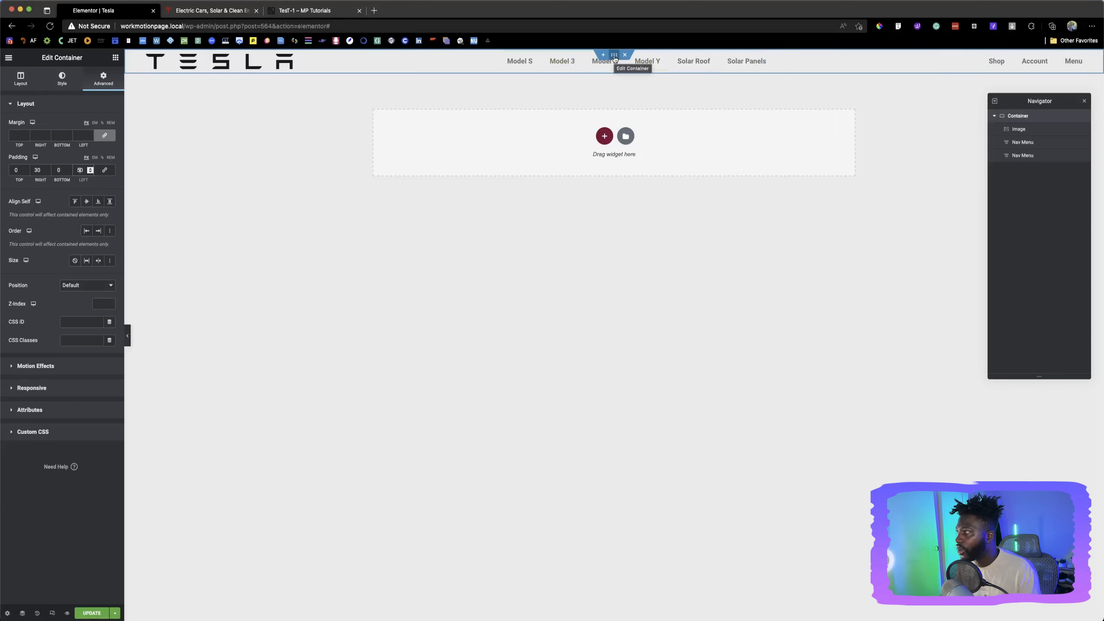
Check the logo on the original Tesla site, and try a custom image size with a height of 24 for the logo
click(198, 11)
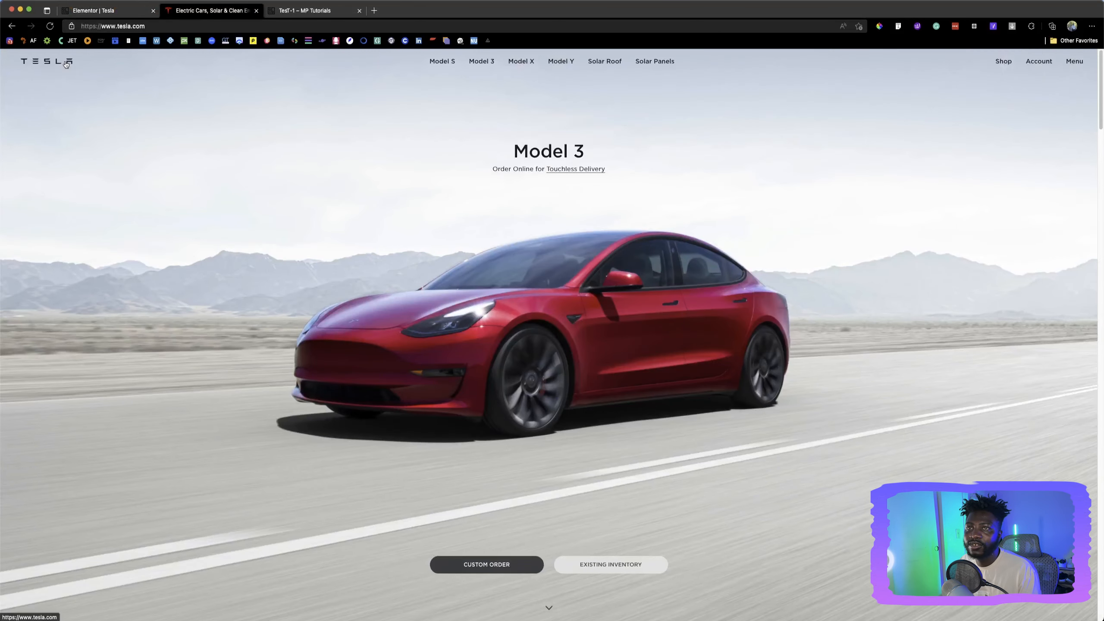
click(109, 12)
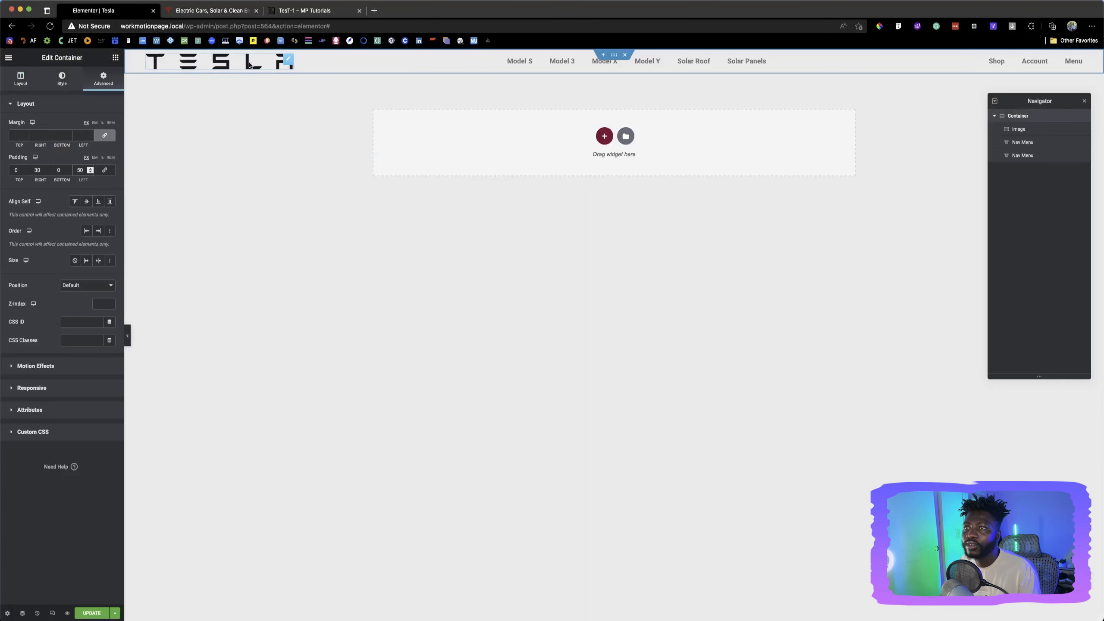
click(289, 60)
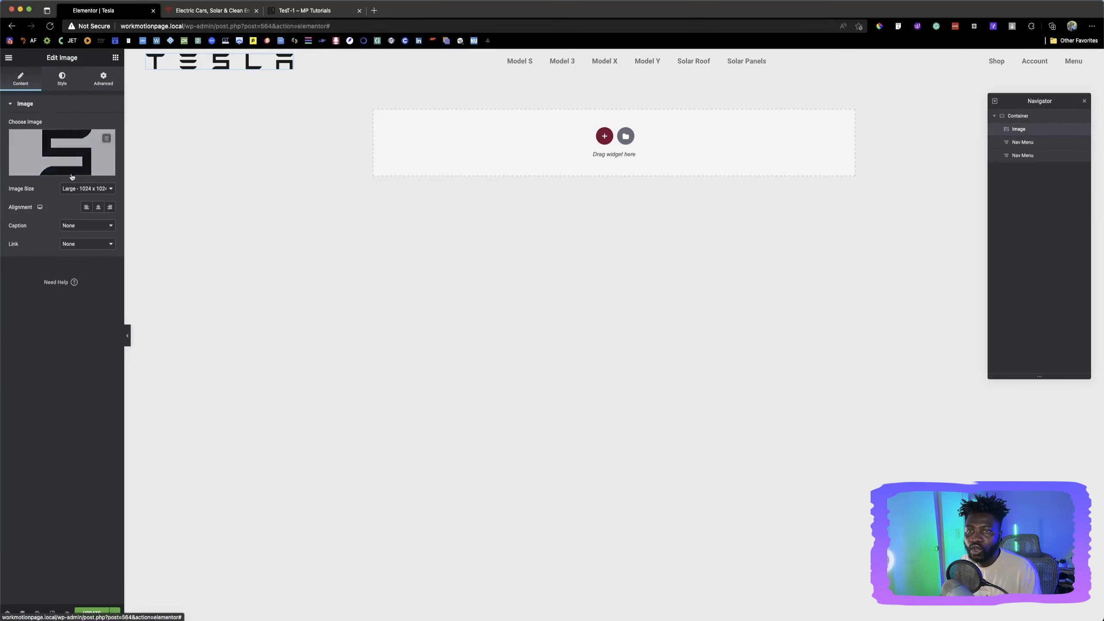
click(82, 192)
click(73, 224)
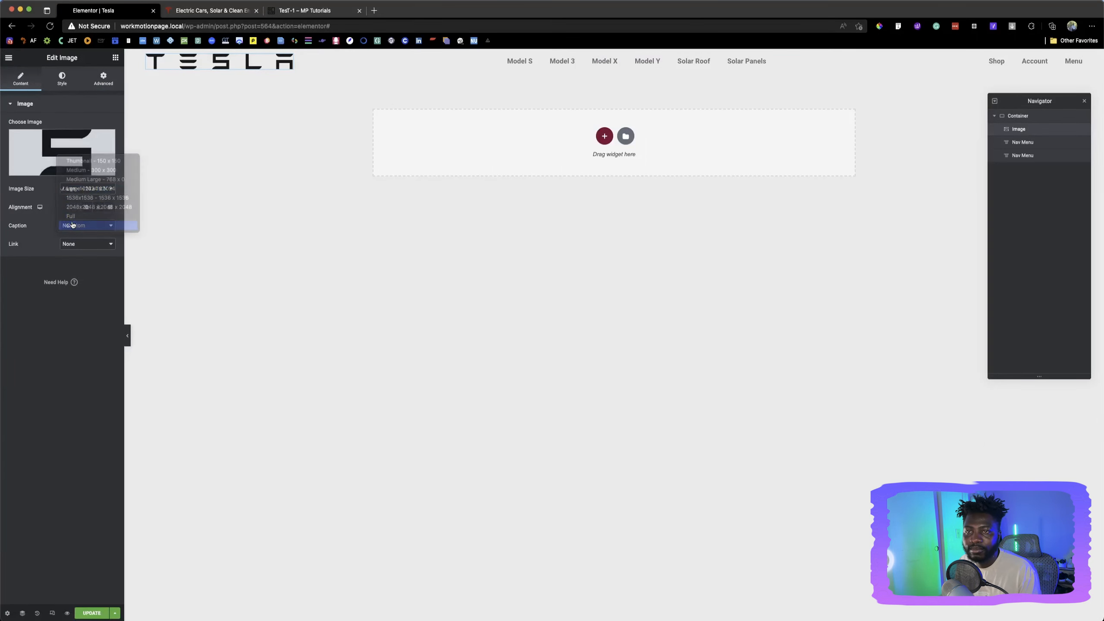
click(50, 241)
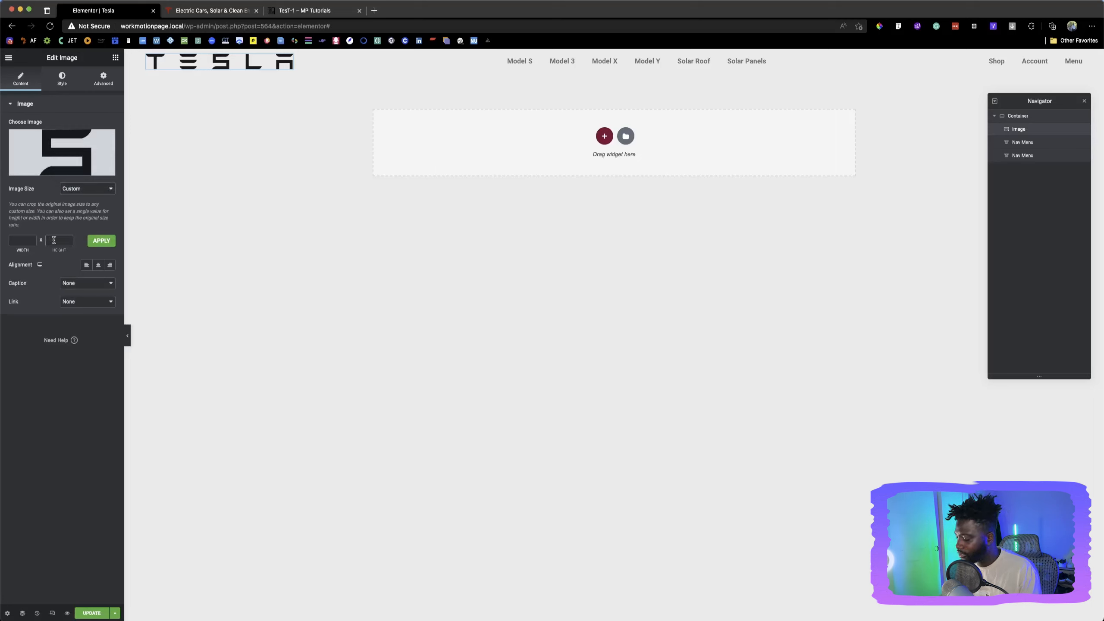
text(24)
click(103, 242)
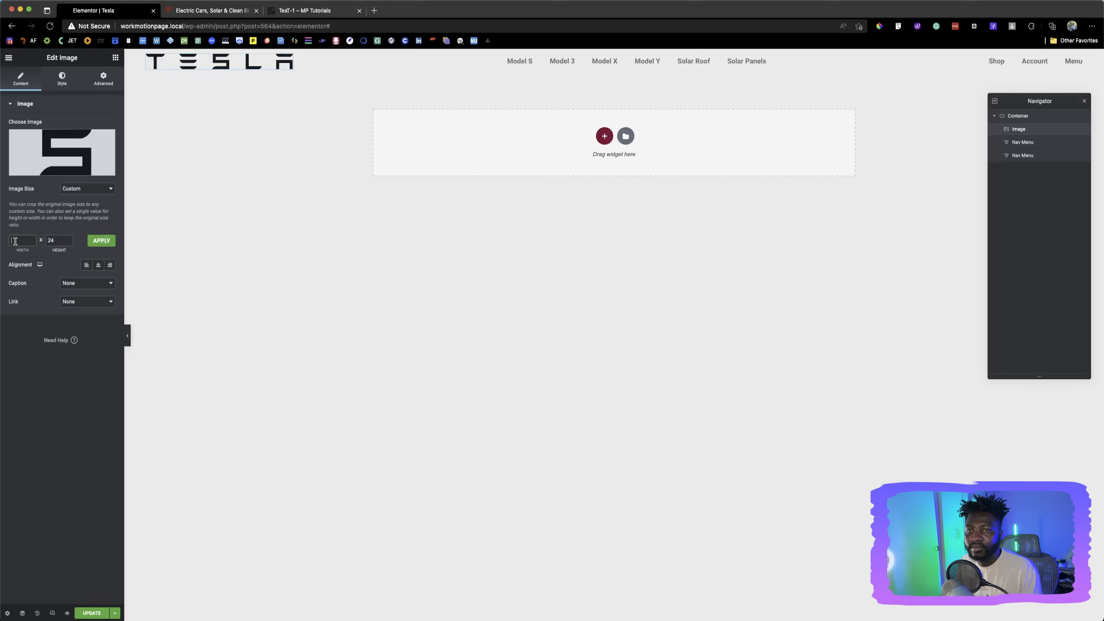
click(48, 239)
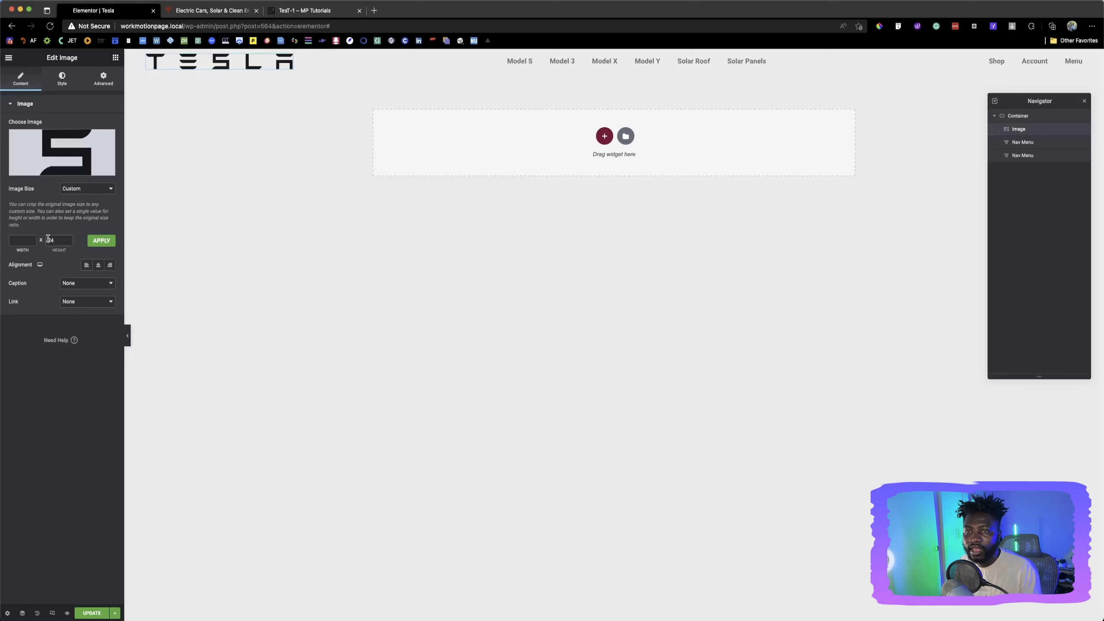
Set the logo's image size to Full and switch its width and max width units to pixels
click(77, 189)
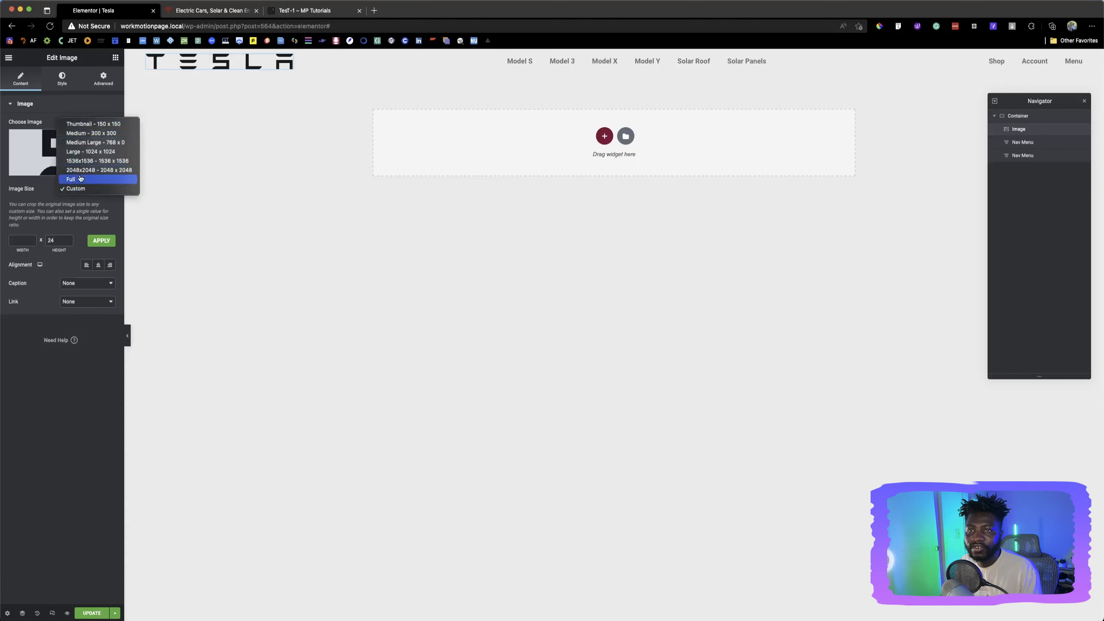
click(79, 178)
click(63, 79)
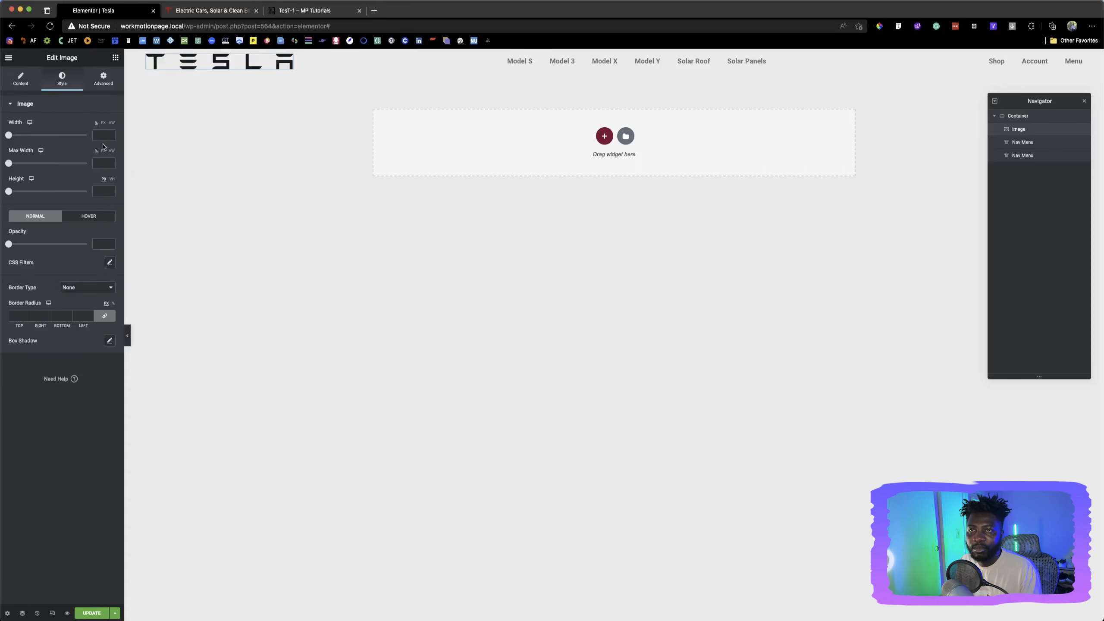
click(102, 191)
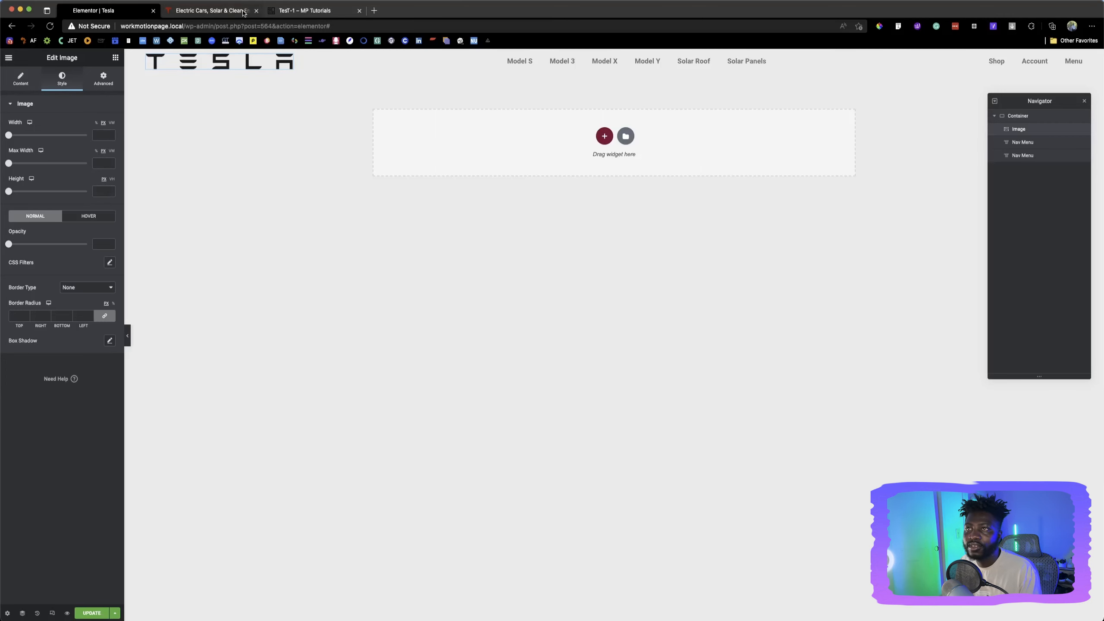
Look up the logo's custom image size on the finished Test-1 page and check the logo on the original Tesla site
click(293, 12)
mouse_move(229, 60)
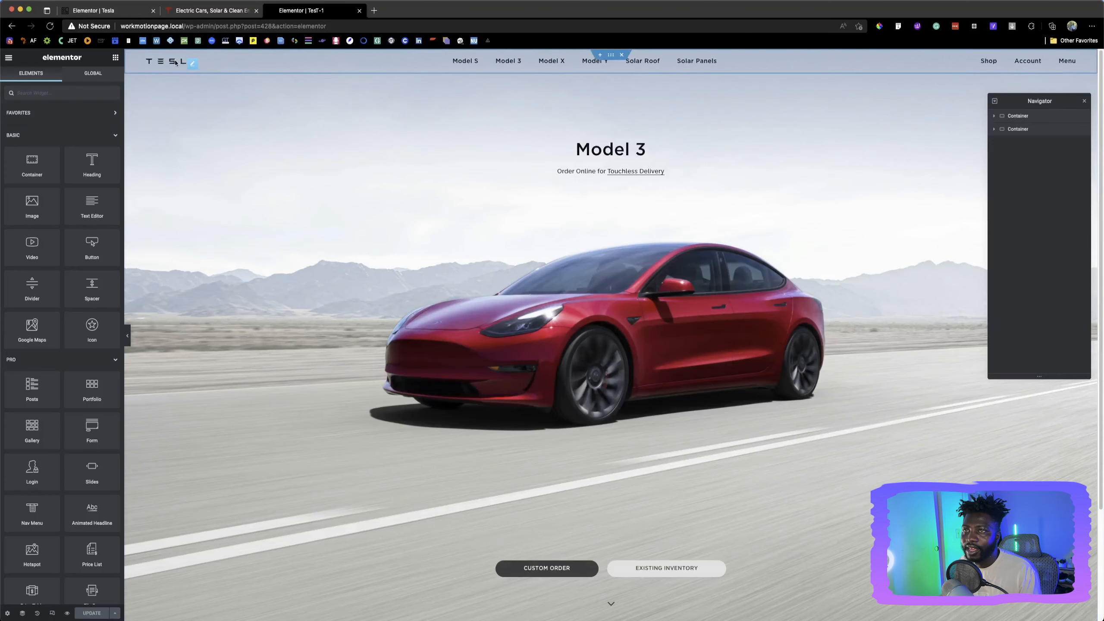
click(189, 65)
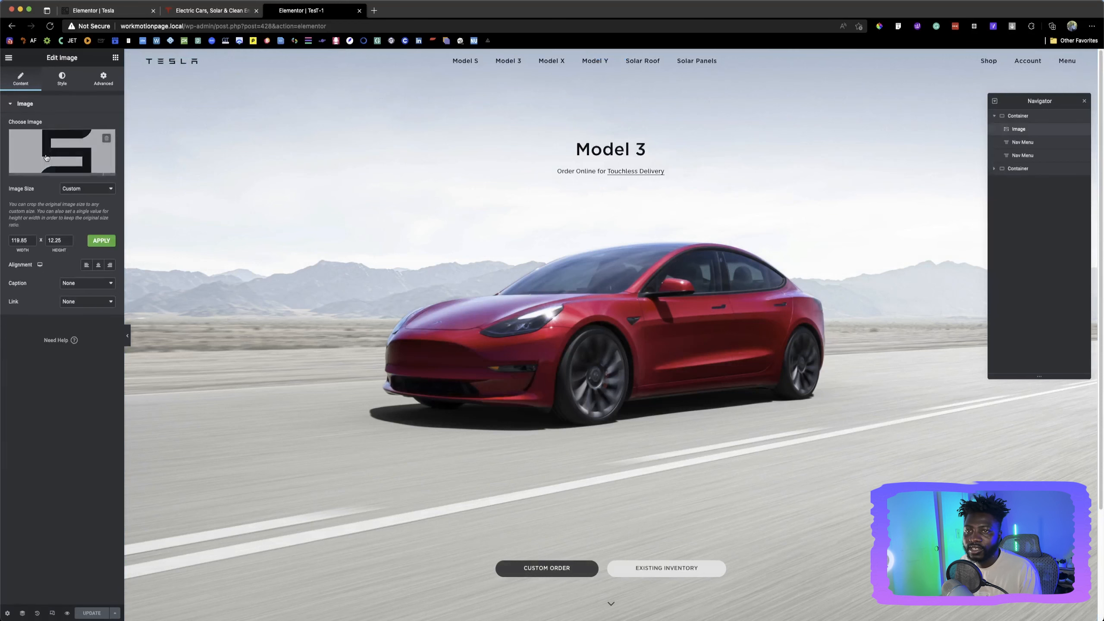
double_click(17, 240)
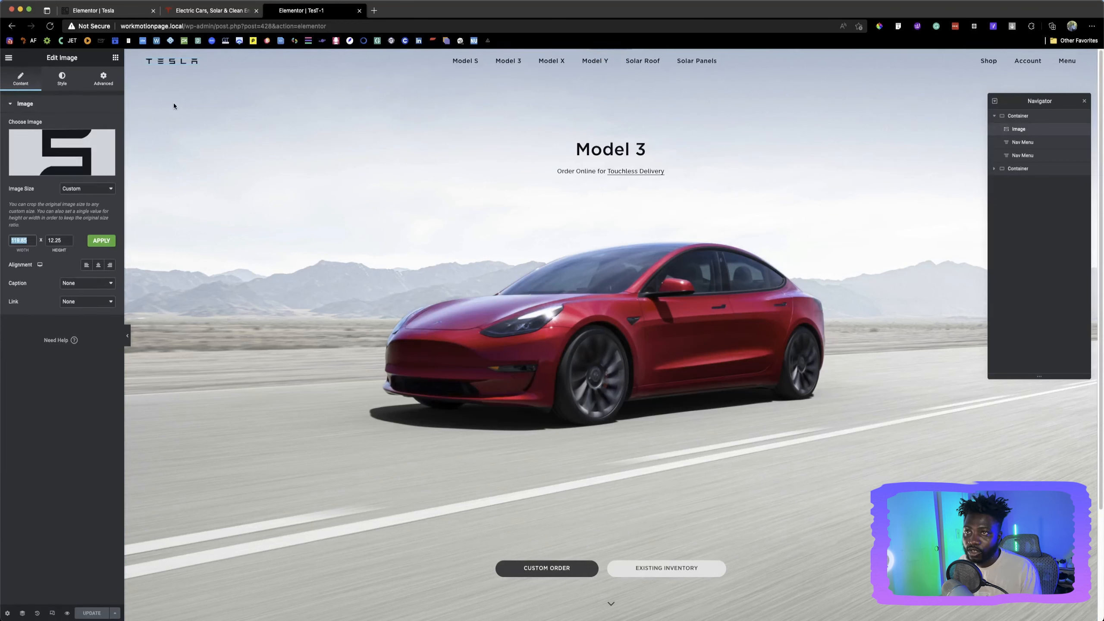
click(216, 10)
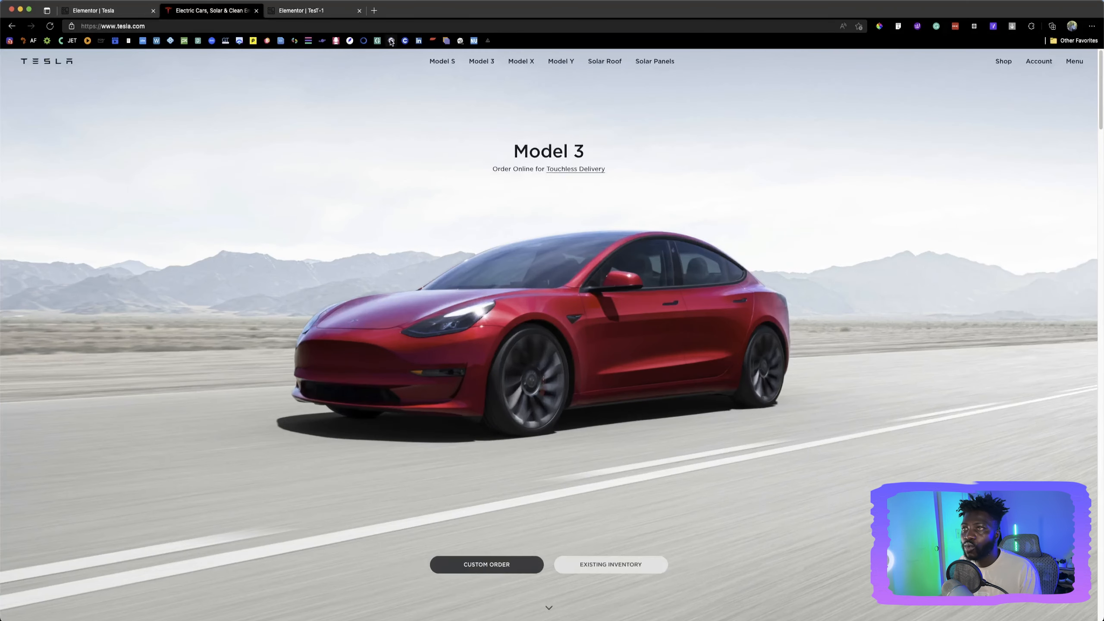
click(301, 10)
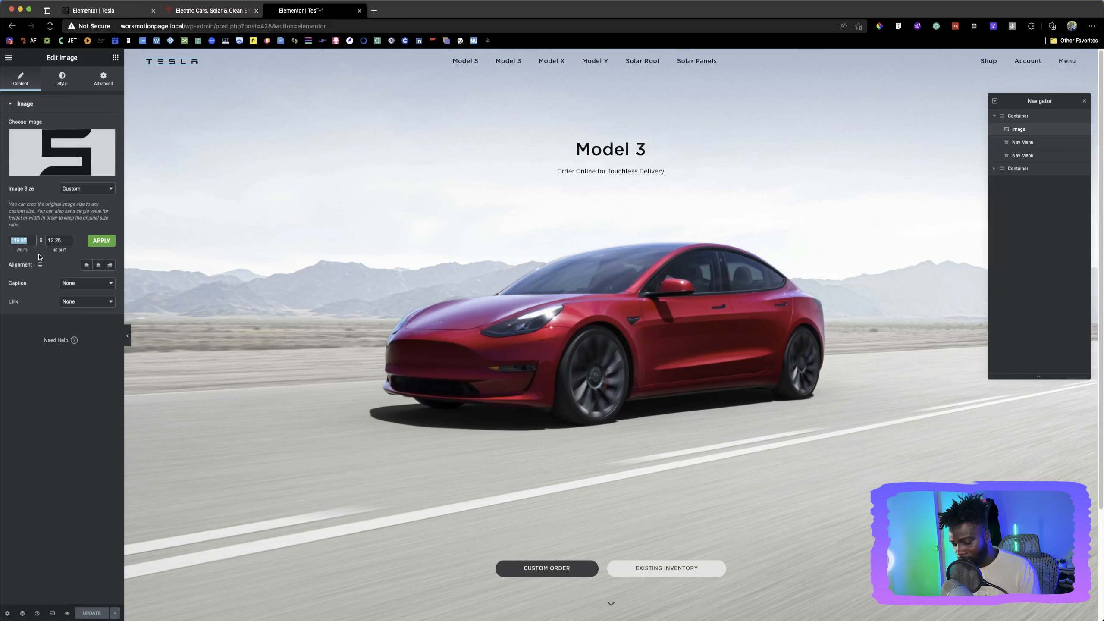
click(126, 10)
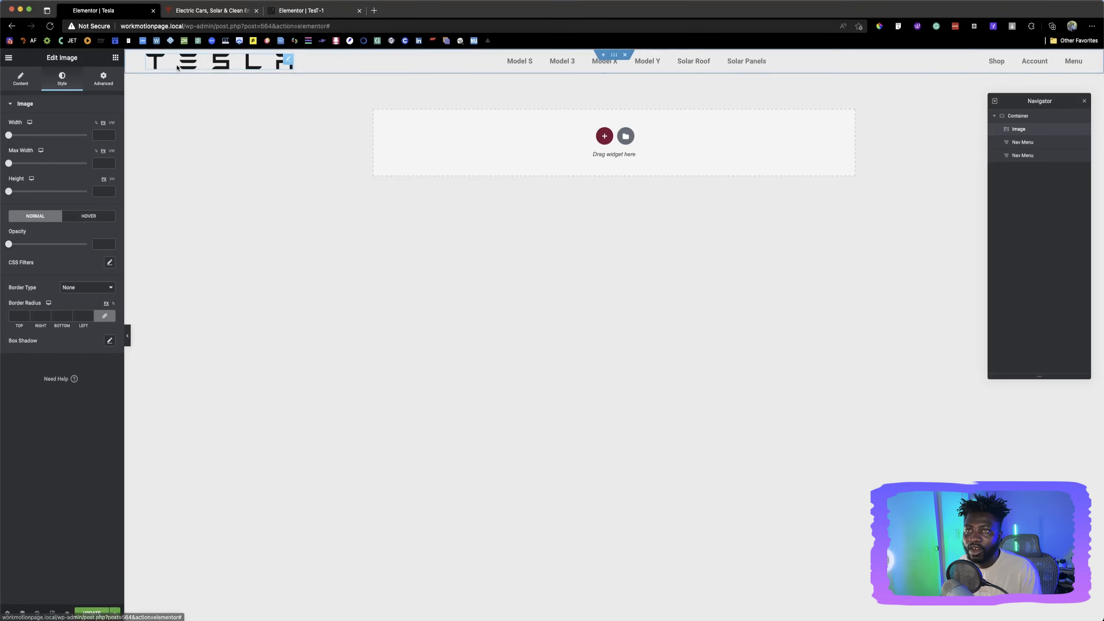
Change the logo's image size to Custom on the Tesla page and set its width to 119.85
click(21, 79)
click(75, 188)
click(78, 199)
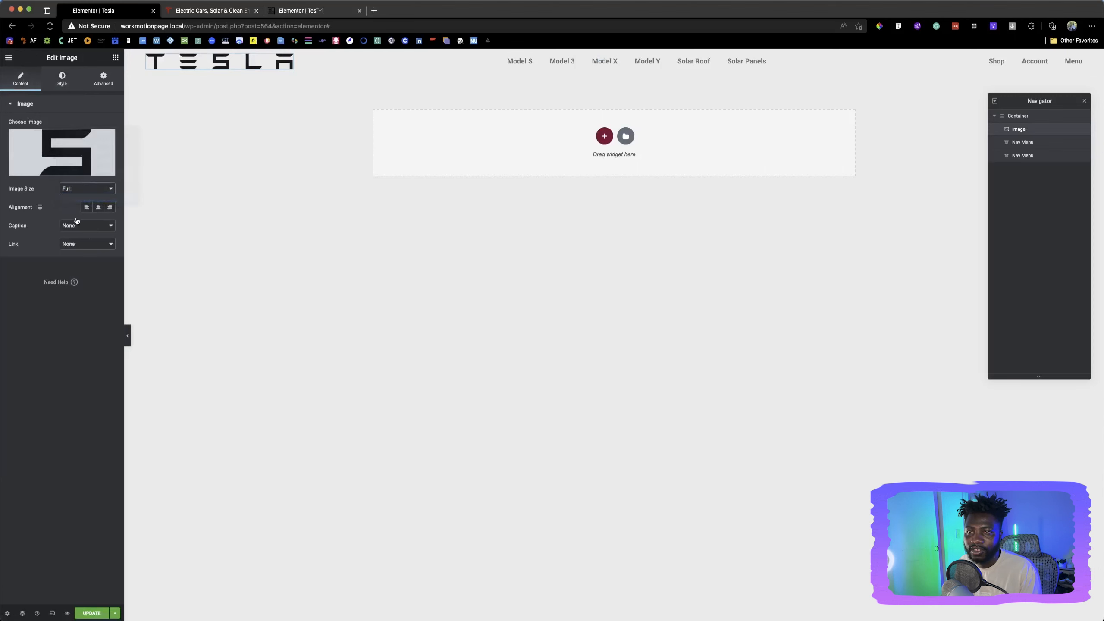
click(26, 239)
text(119.85)
key(Tab)
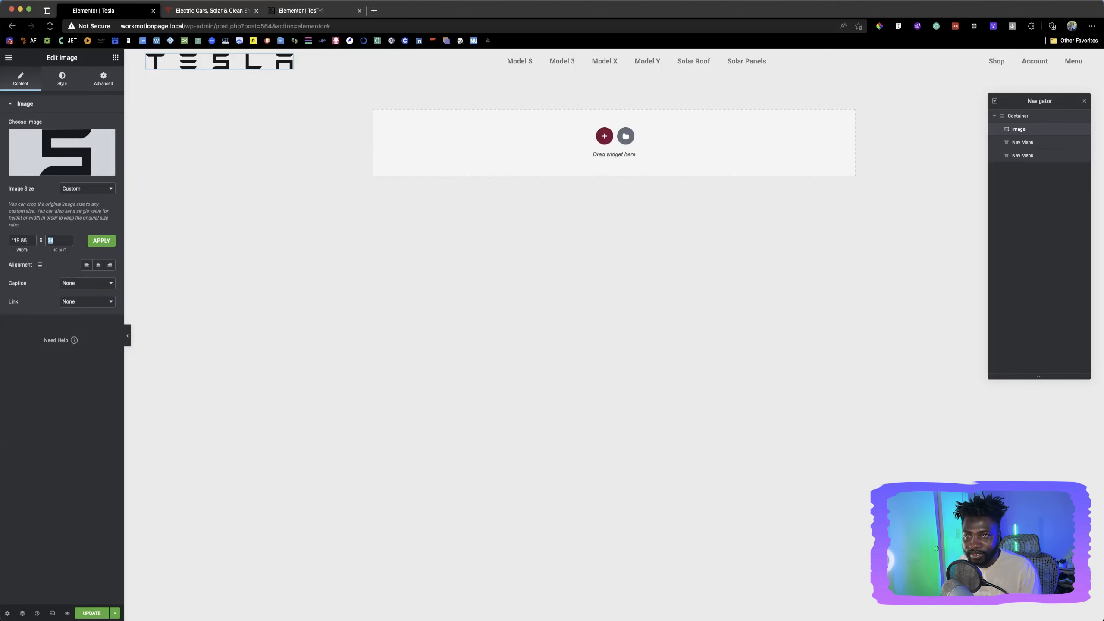
Copy the custom image height from the Test-1 logo, set 12.25 as the Tesla page logo's height, and apply the size
click(202, 12)
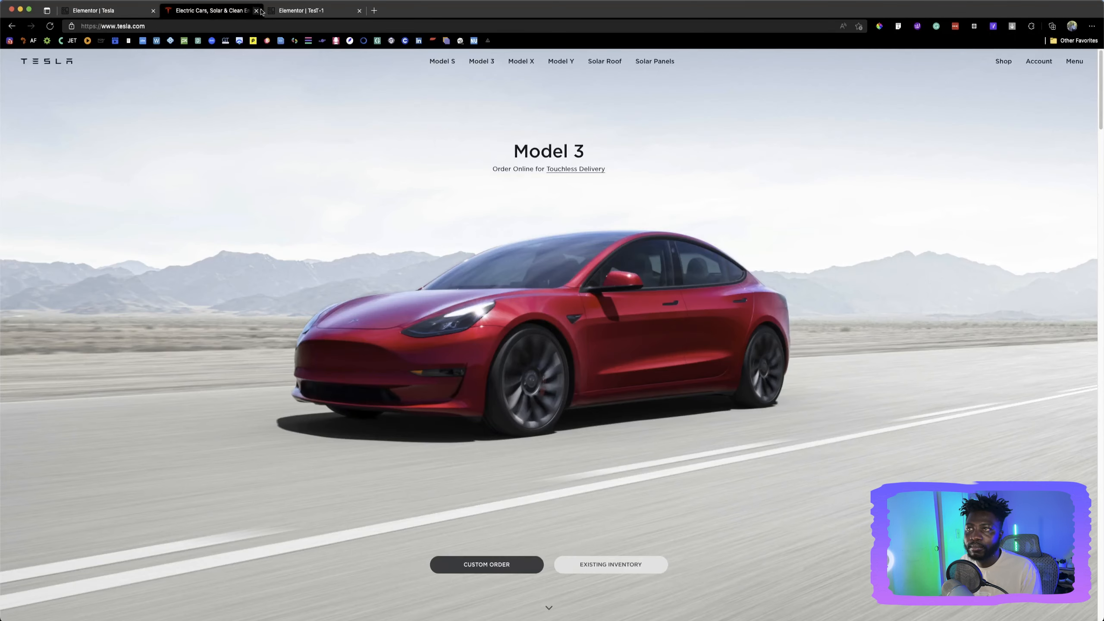
click(283, 12)
double_click(57, 241)
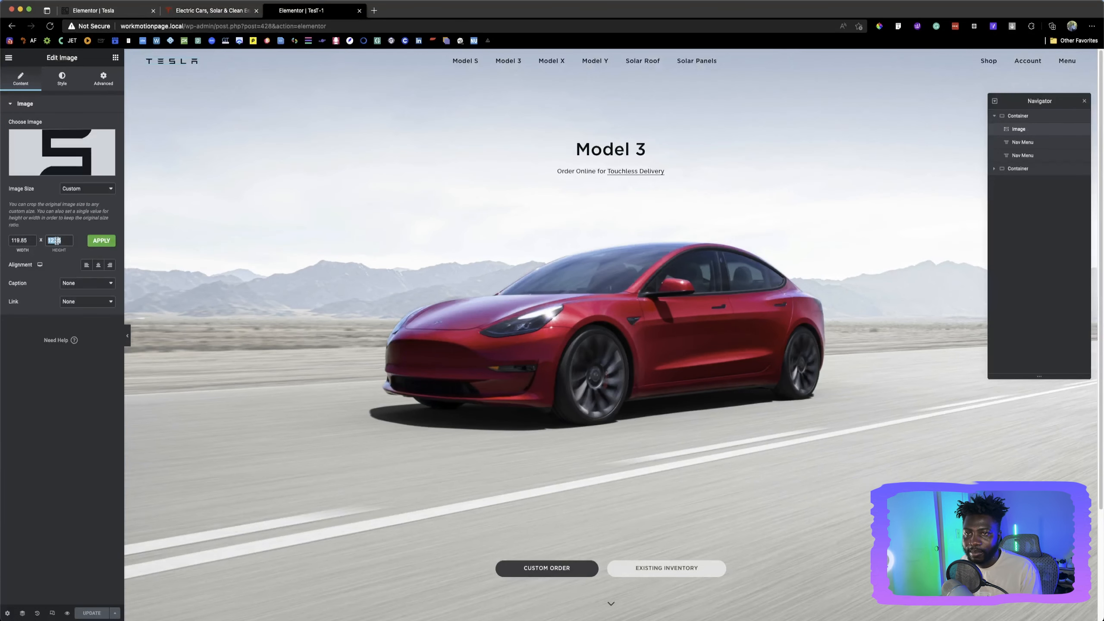
click(100, 13)
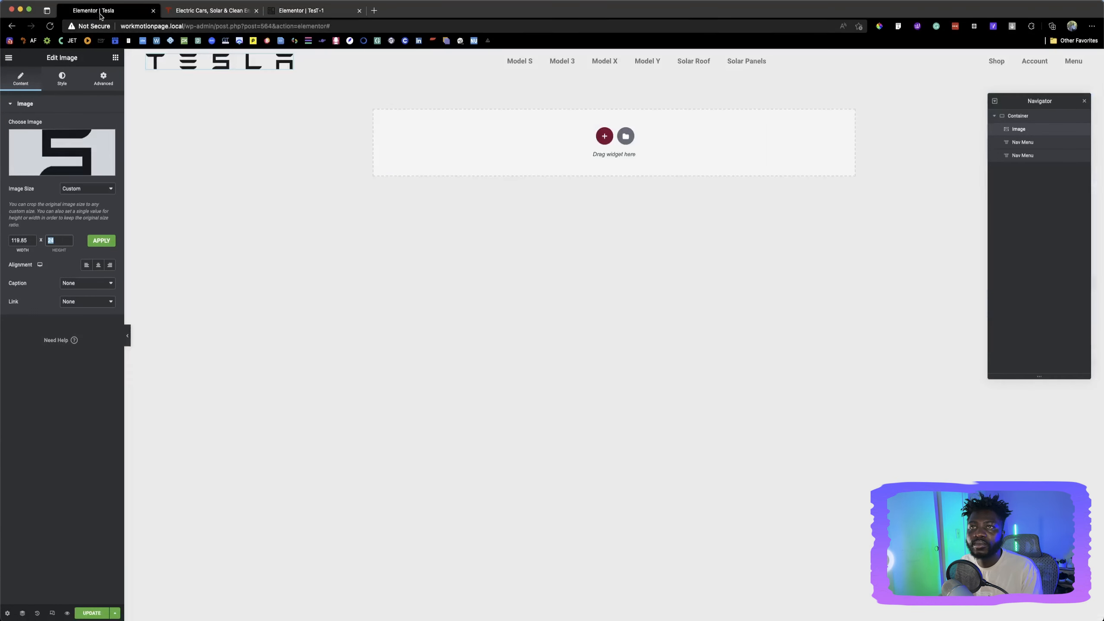
text(12.25)
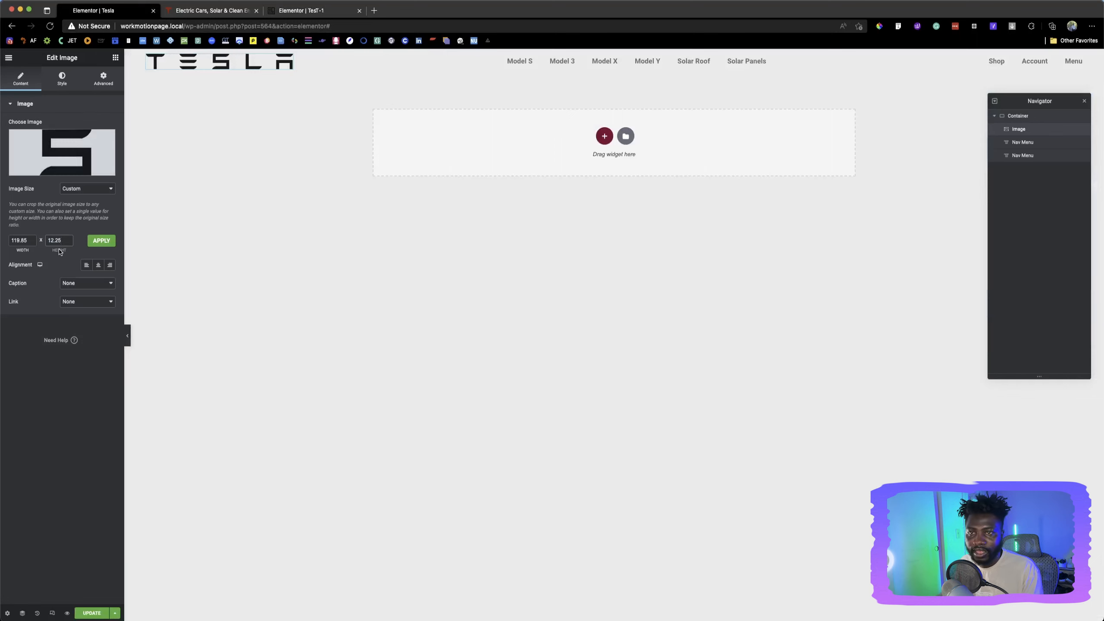
click(101, 240)
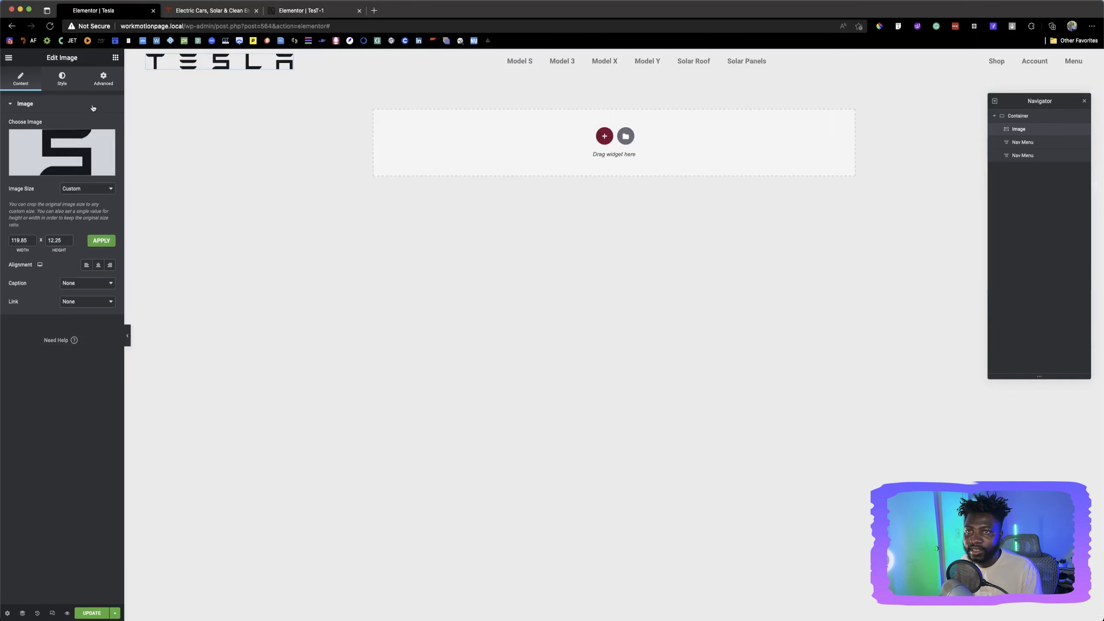
Check the logo's style settings on the Test-1 page and set the Tesla page logo's style height to 12.25 px
click(68, 78)
click(296, 11)
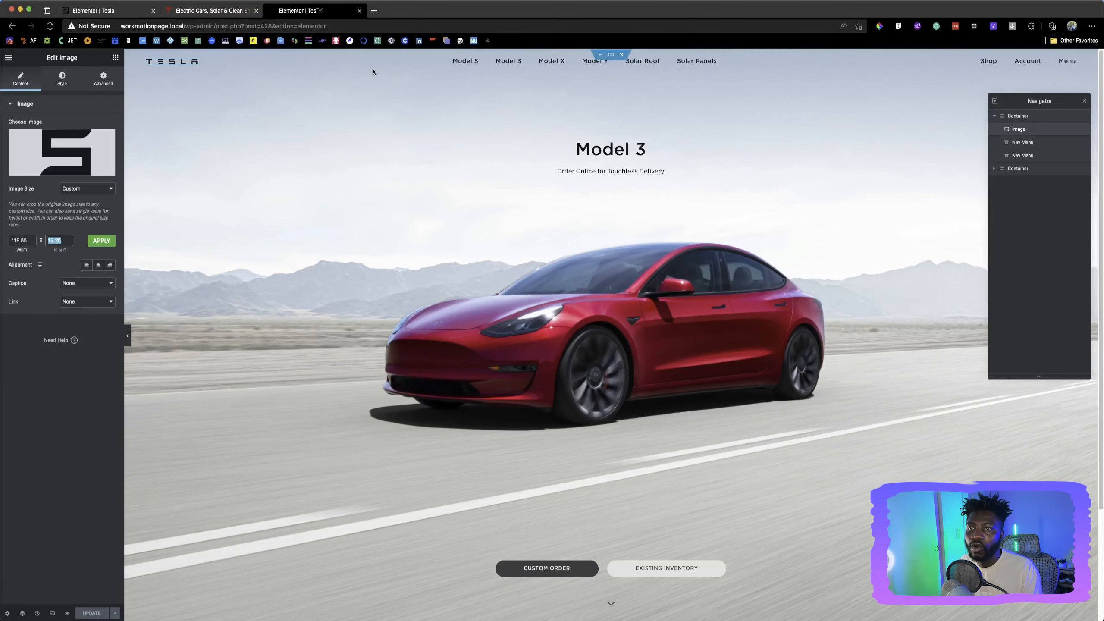
click(58, 81)
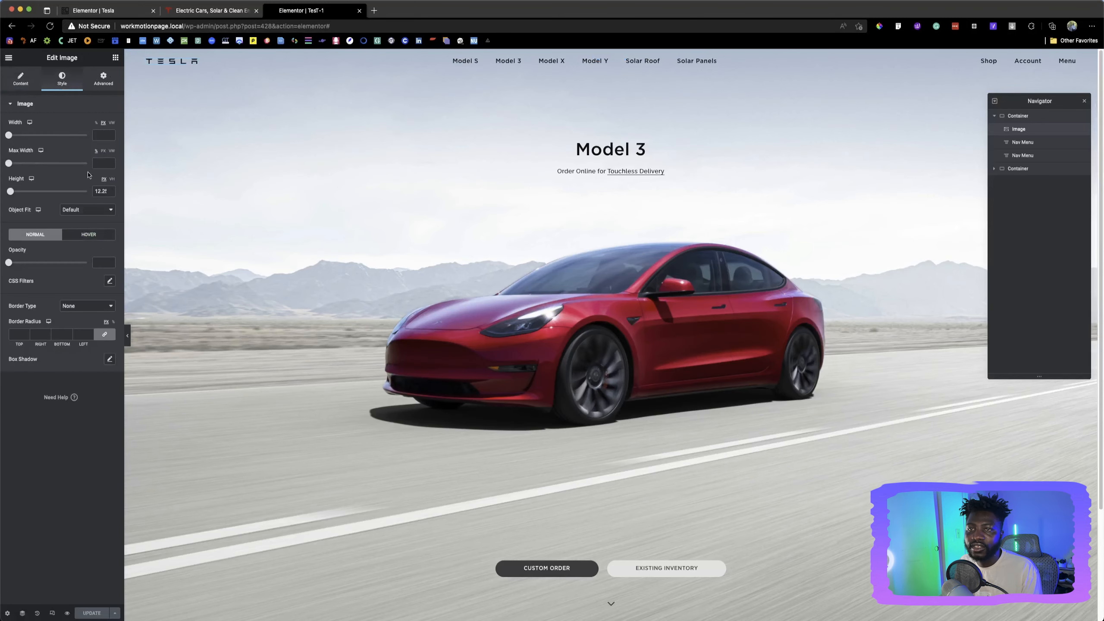
key(ctrl+Tab)
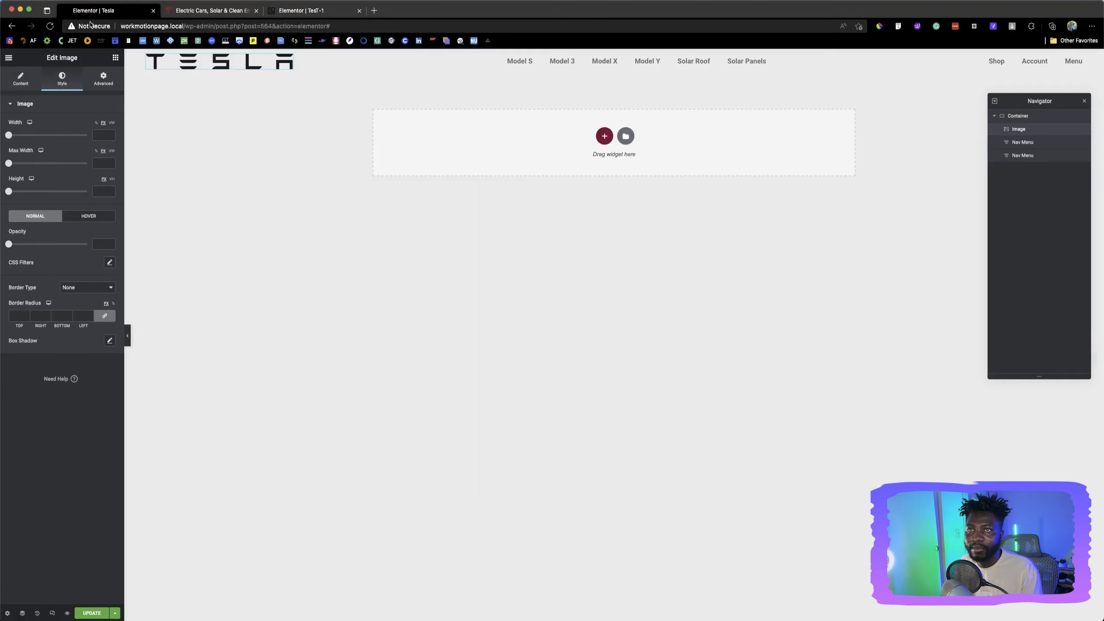
click(109, 188)
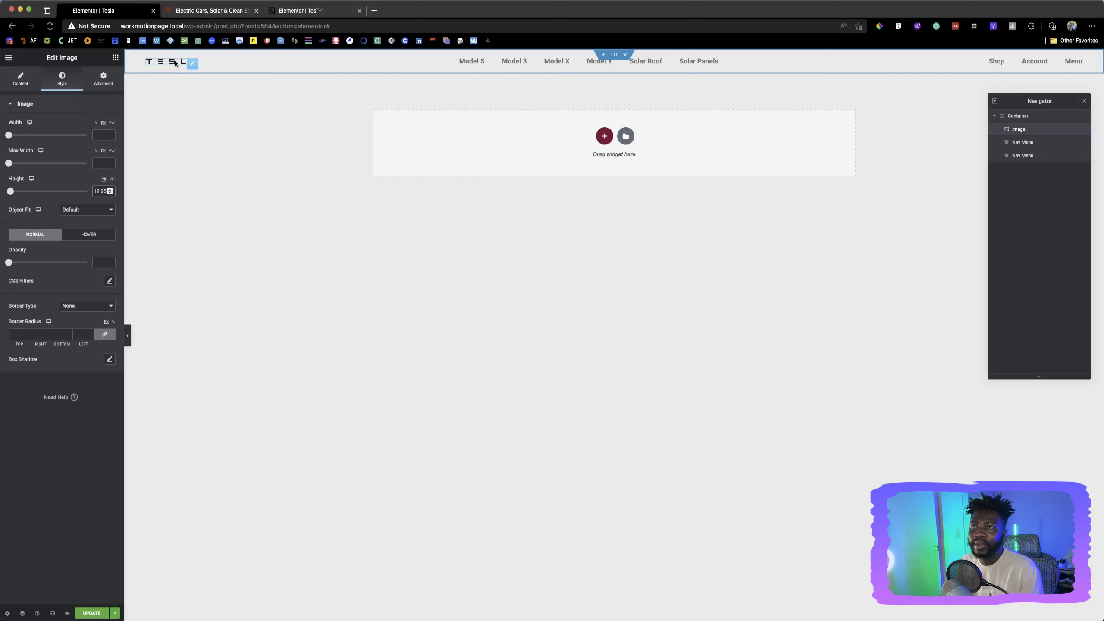
Compare the header's logo and menu placement with the Test-1 page and the original Tesla site
key(ctrl+Tab)
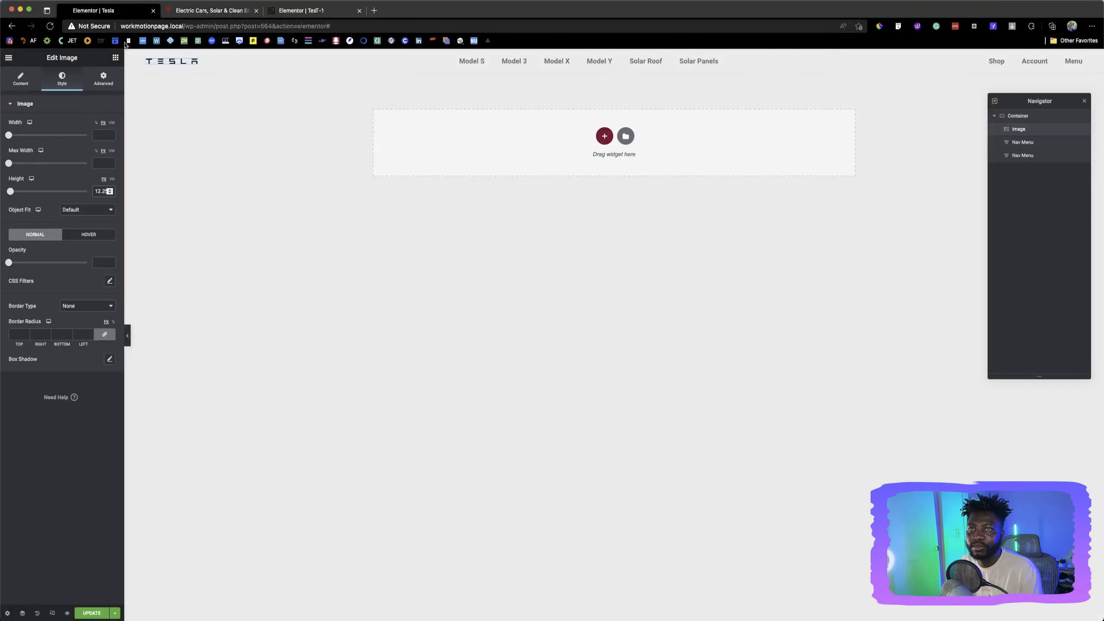
click(100, 12)
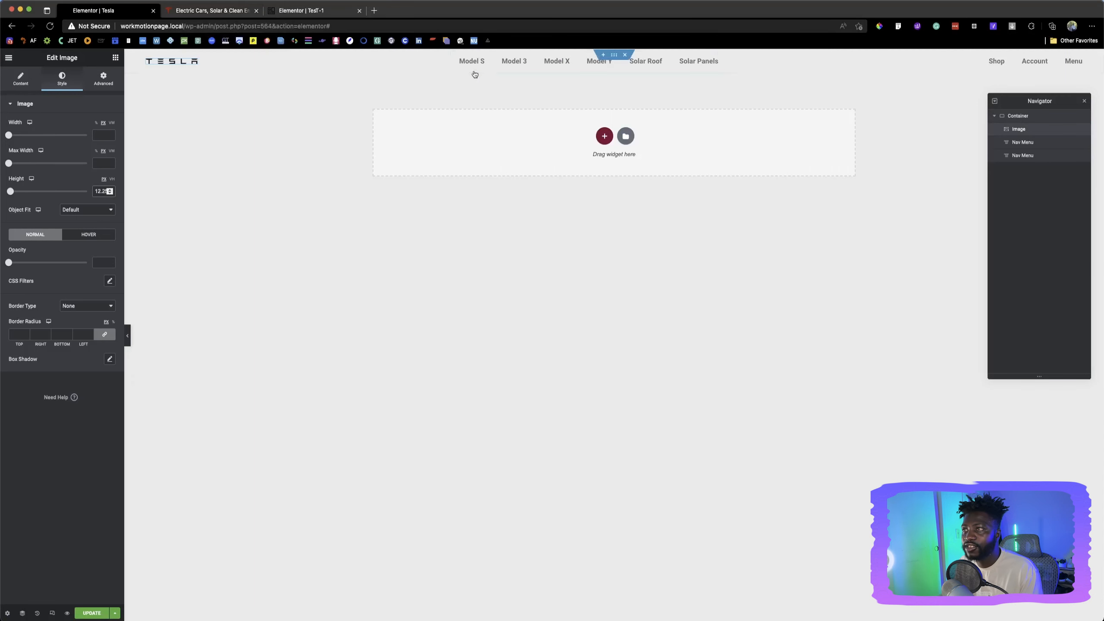
click(225, 12)
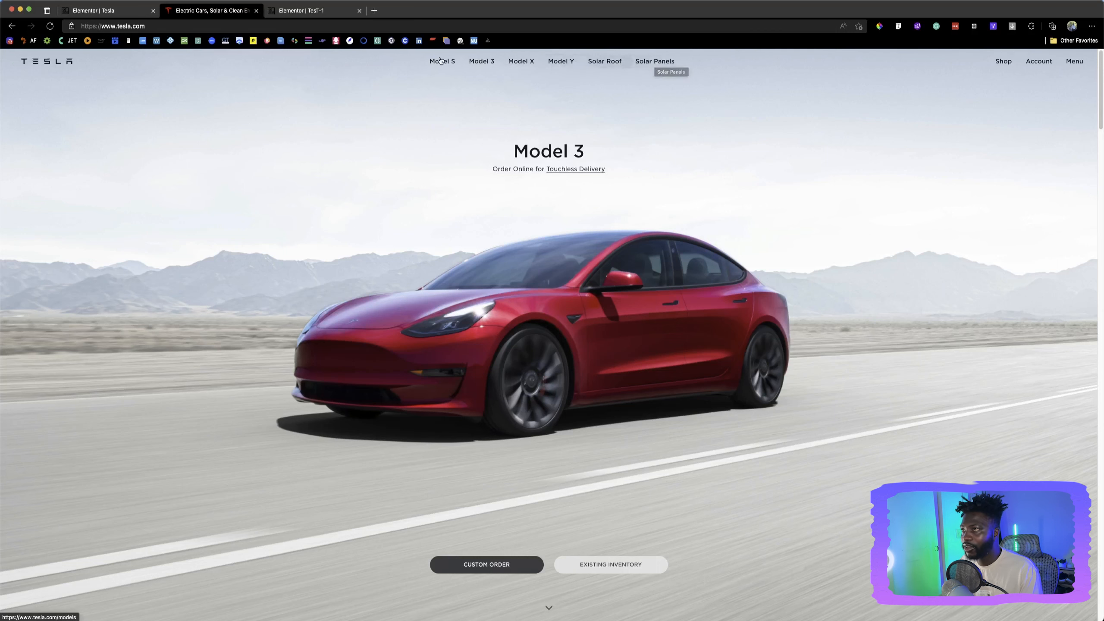
click(121, 12)
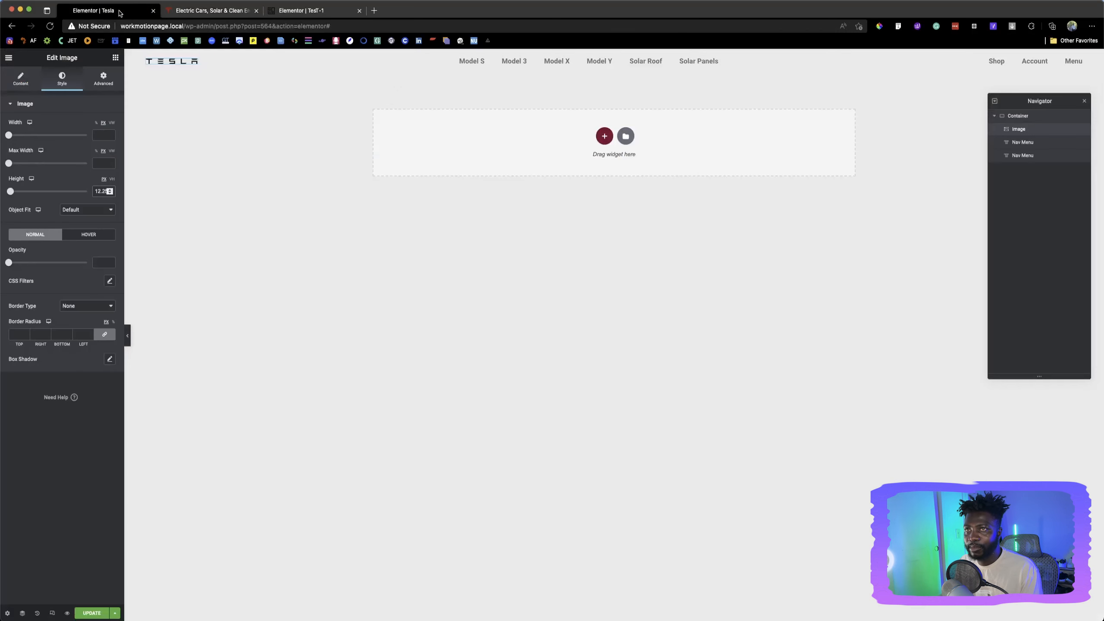
Set the model navigation menu's typography to the custom Gotham font with weight 500
click(719, 59)
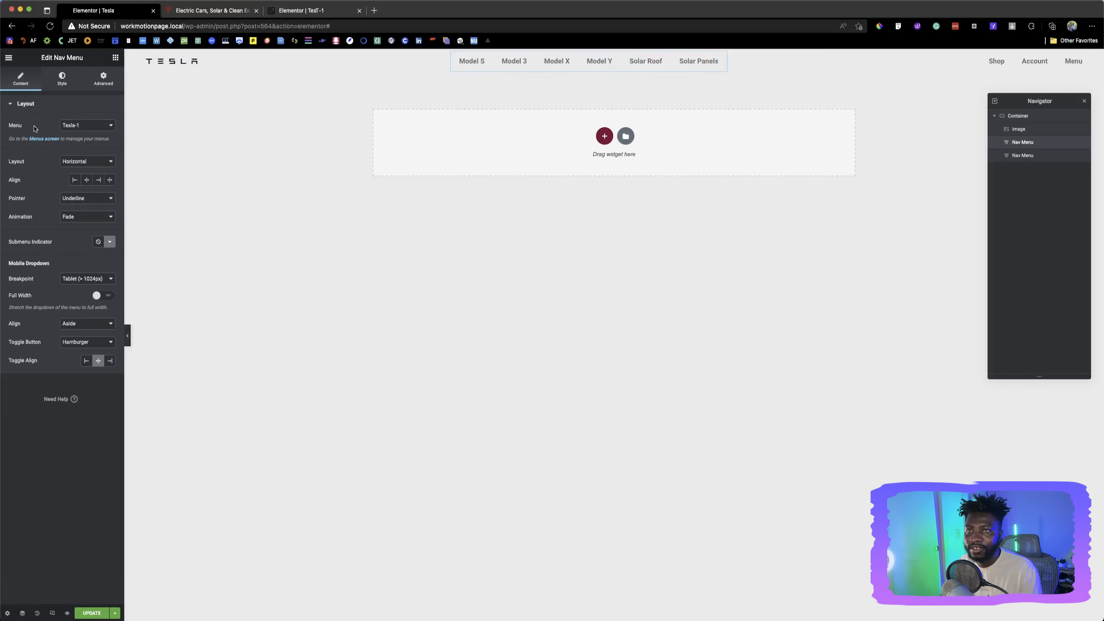
click(62, 79)
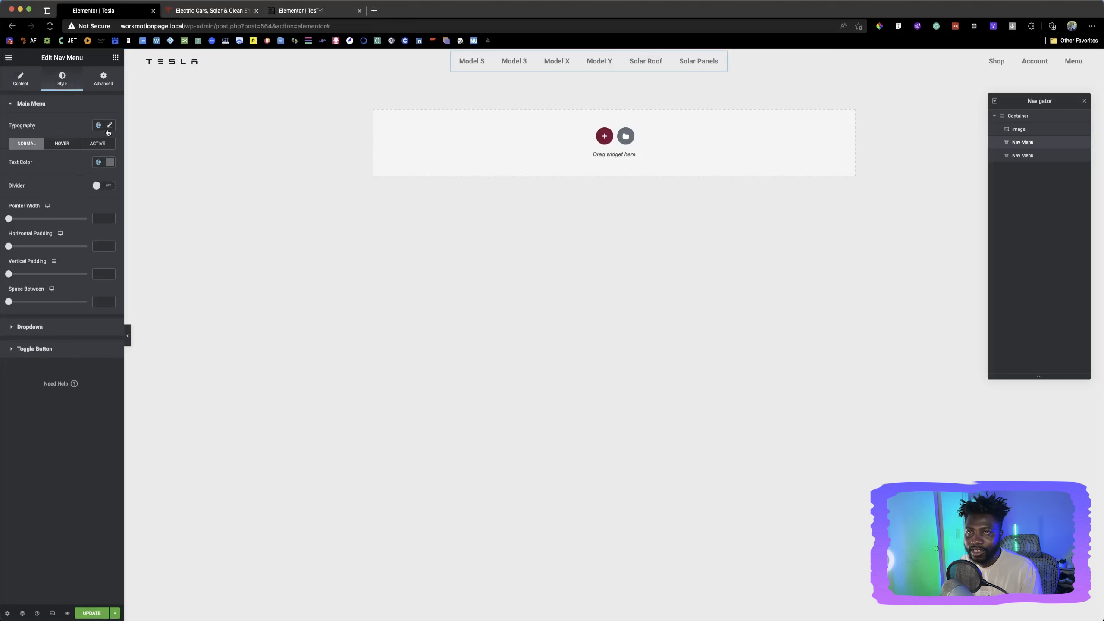
click(109, 126)
click(85, 175)
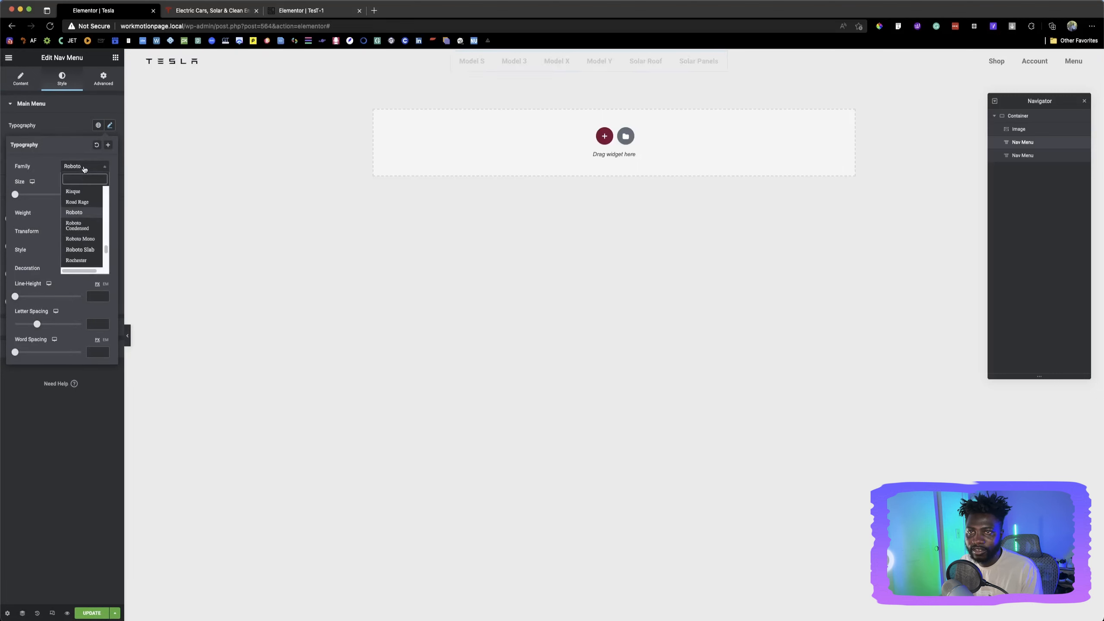
text(goth)
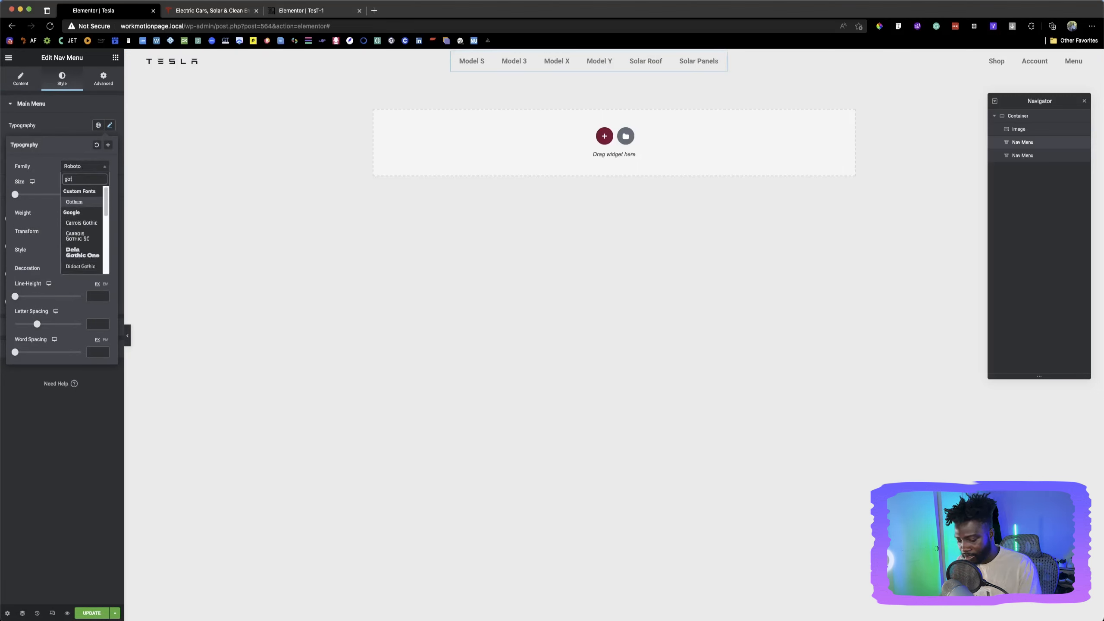
click(80, 202)
click(78, 214)
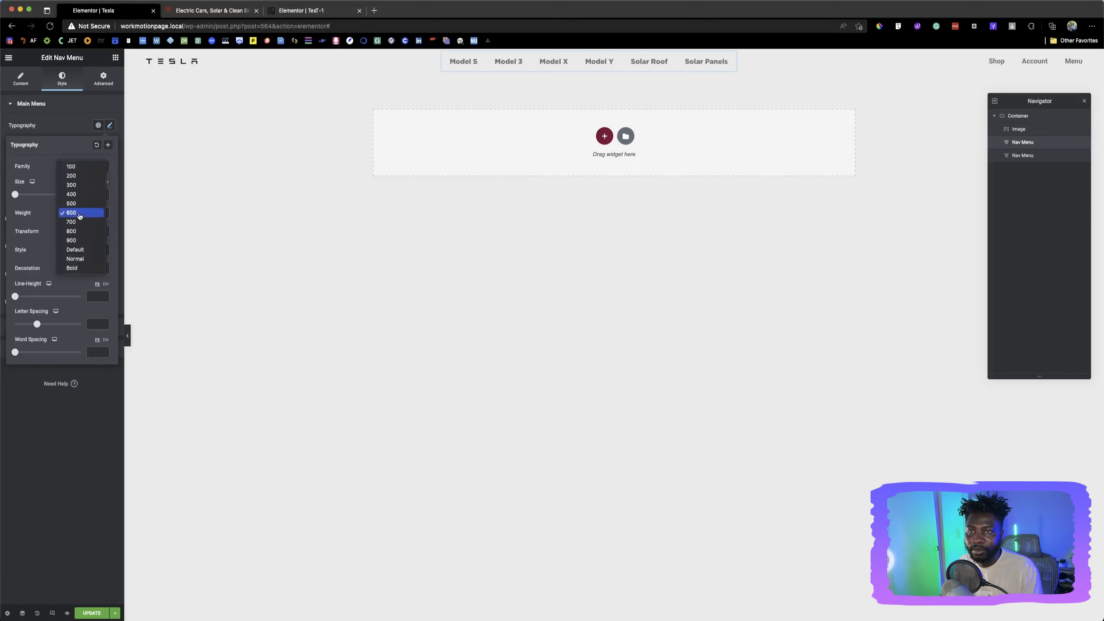
click(77, 203)
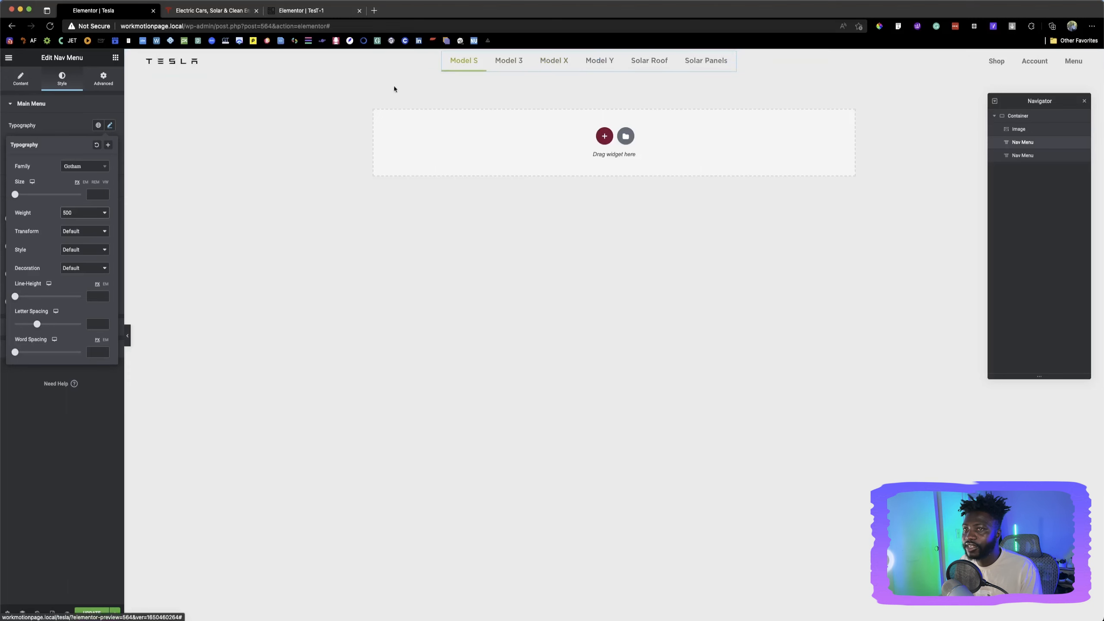
click(72, 129)
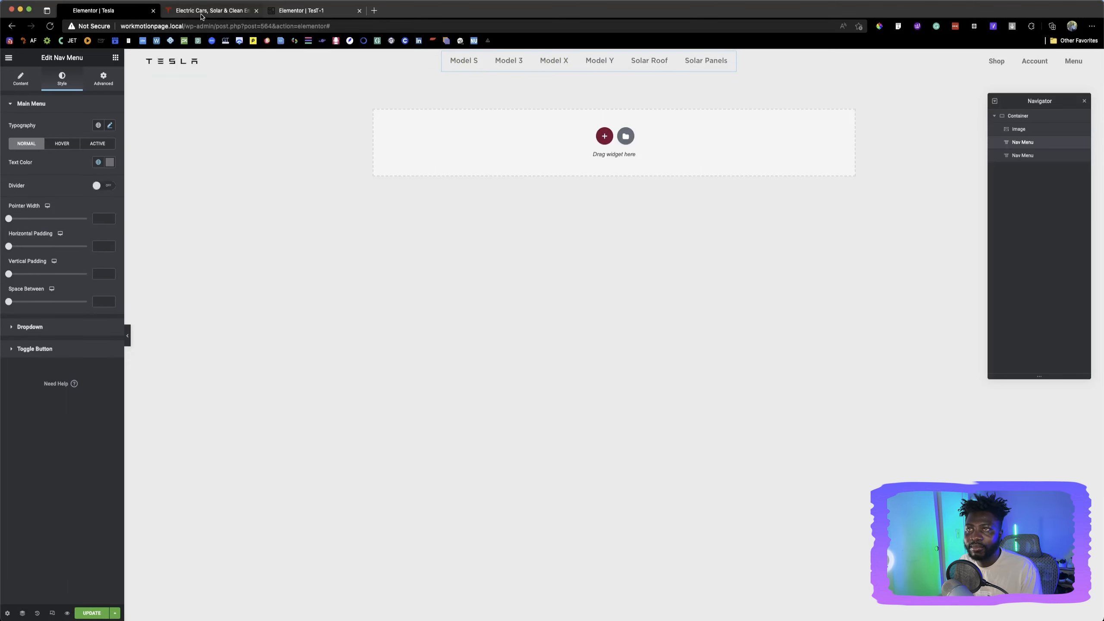
Check the menu color on the original Tesla site and darken the model menu's normal text color to a dark grey
click(226, 9)
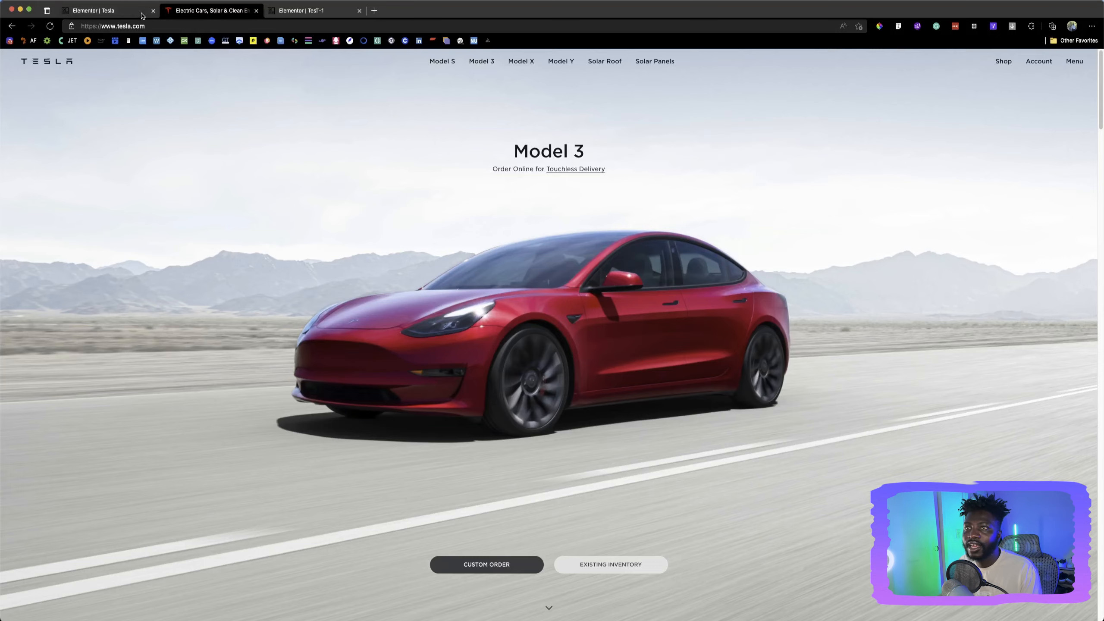
click(111, 10)
click(99, 163)
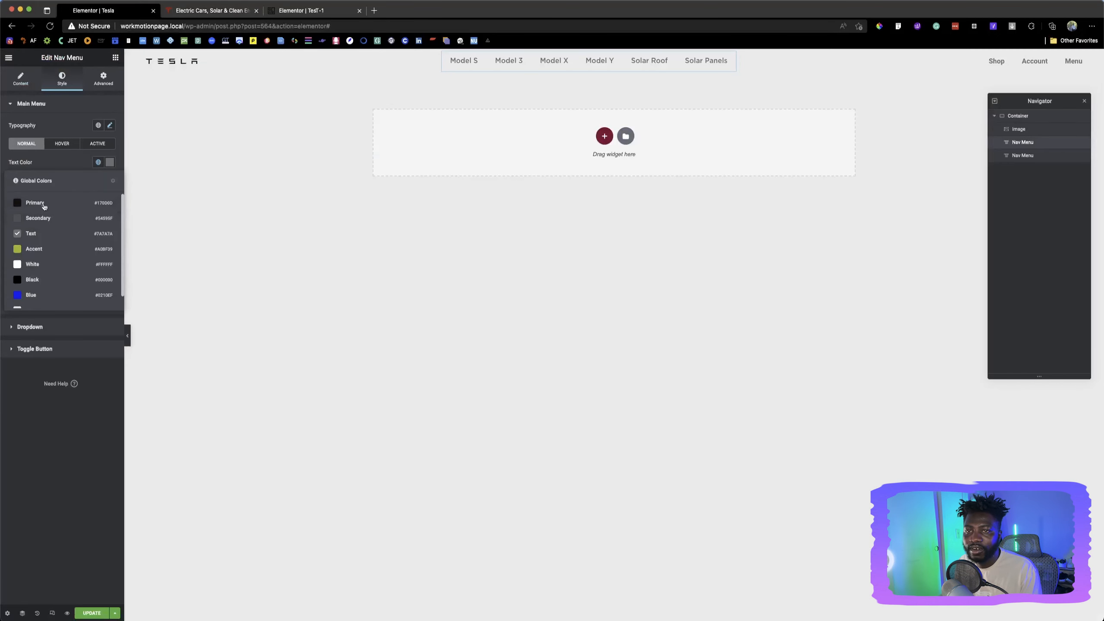
click(110, 162)
click(98, 162)
scroll(109, 269, down, 1)
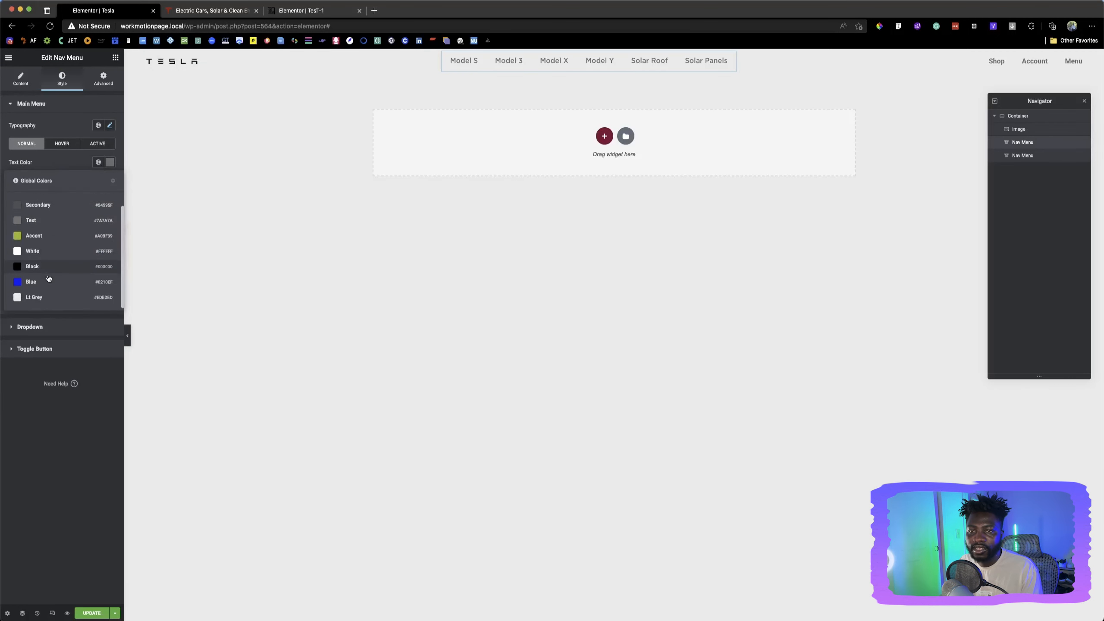
click(110, 162)
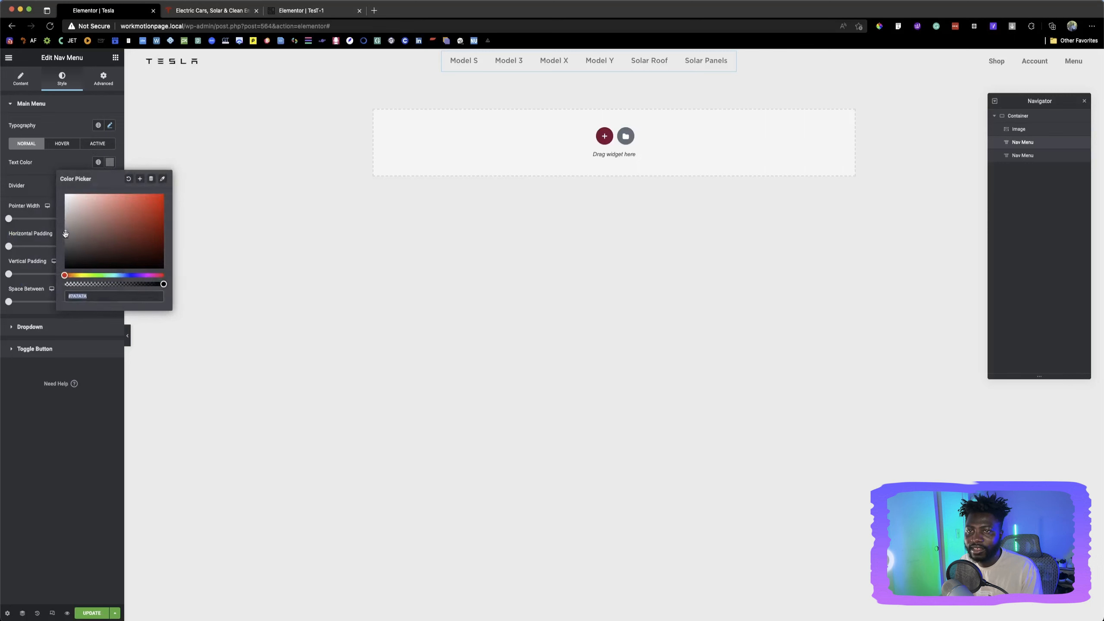
drag(65, 235, 69, 252)
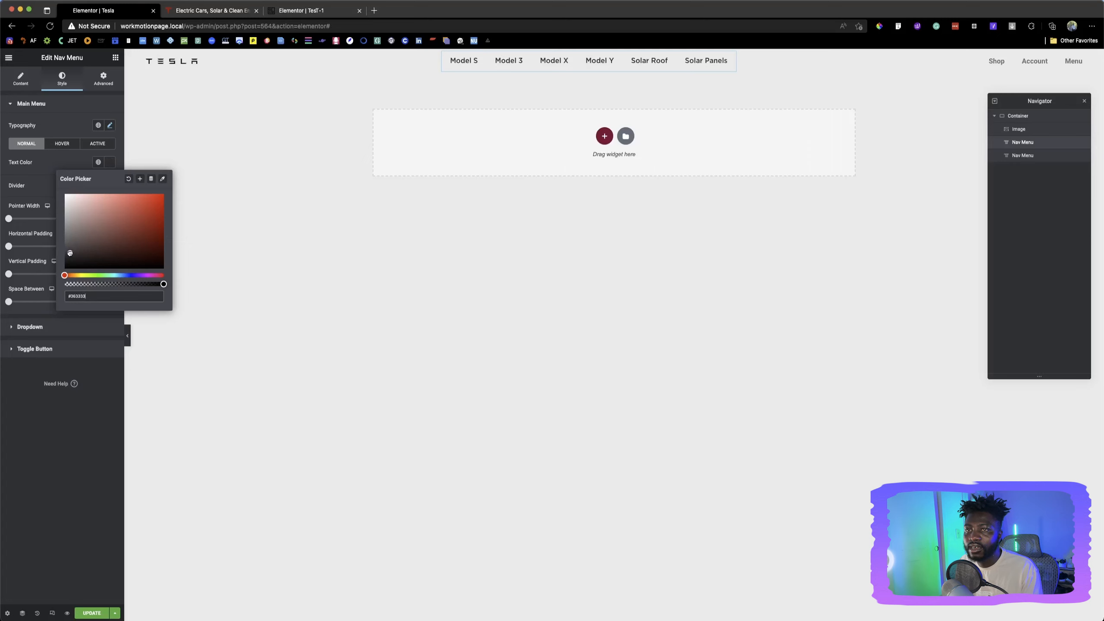
click(46, 164)
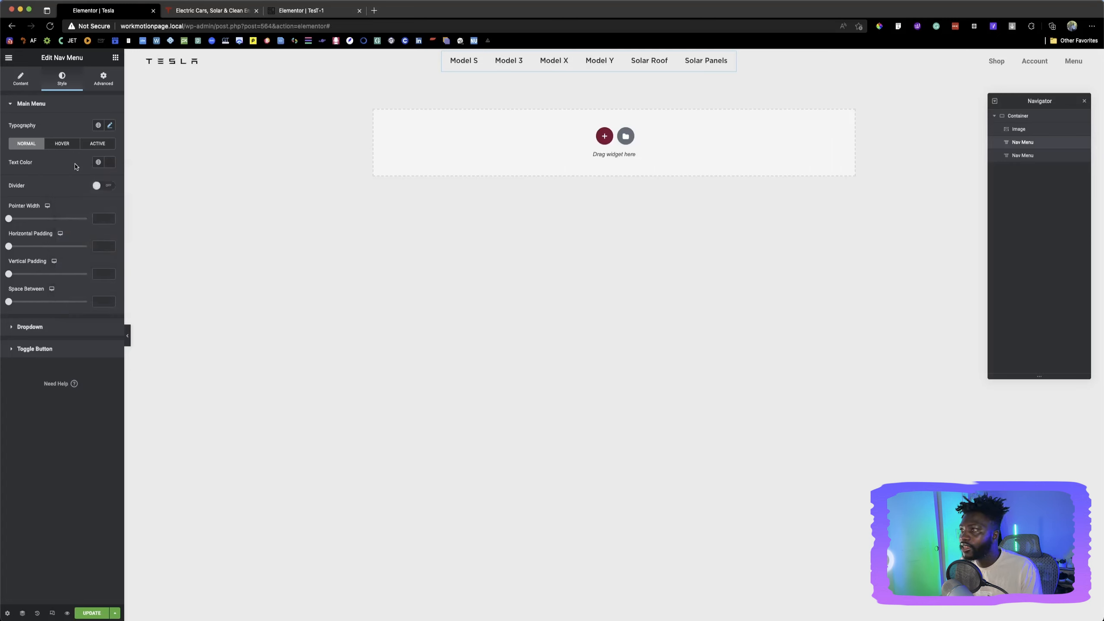
Set the model navigation menu's font size to 14 px and compare the result with the Test-1 page
click(110, 125)
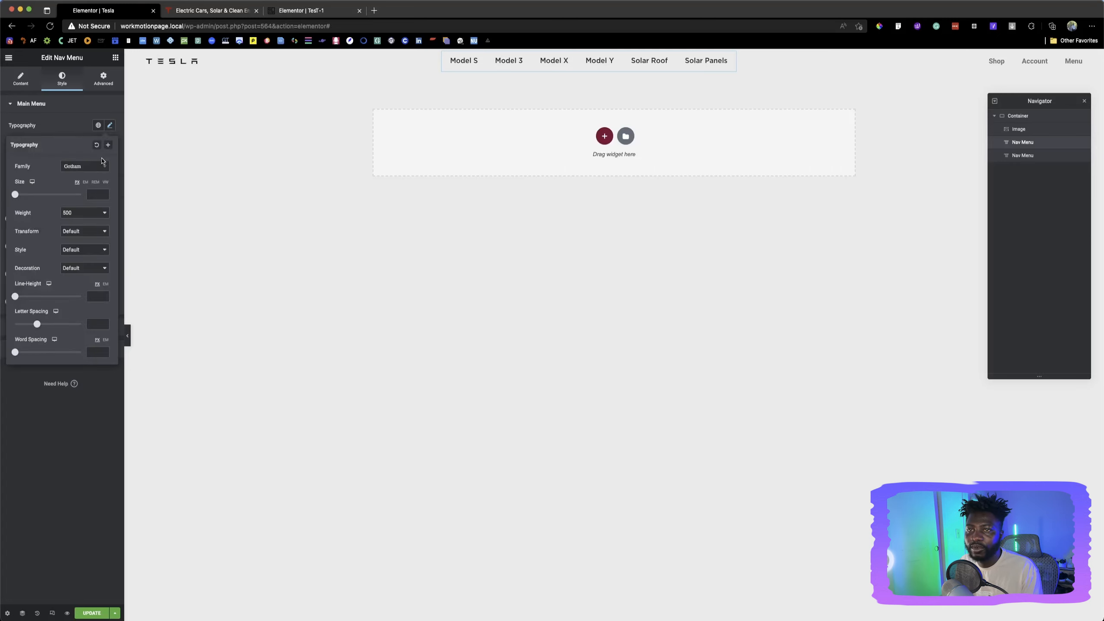
click(92, 195)
text(14)
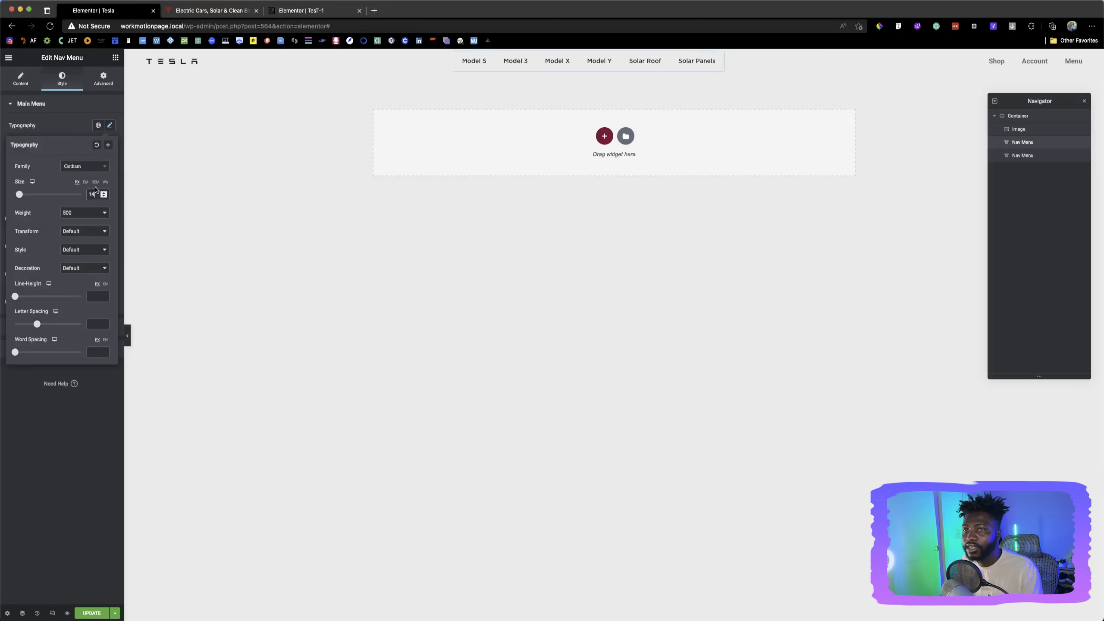
click(71, 126)
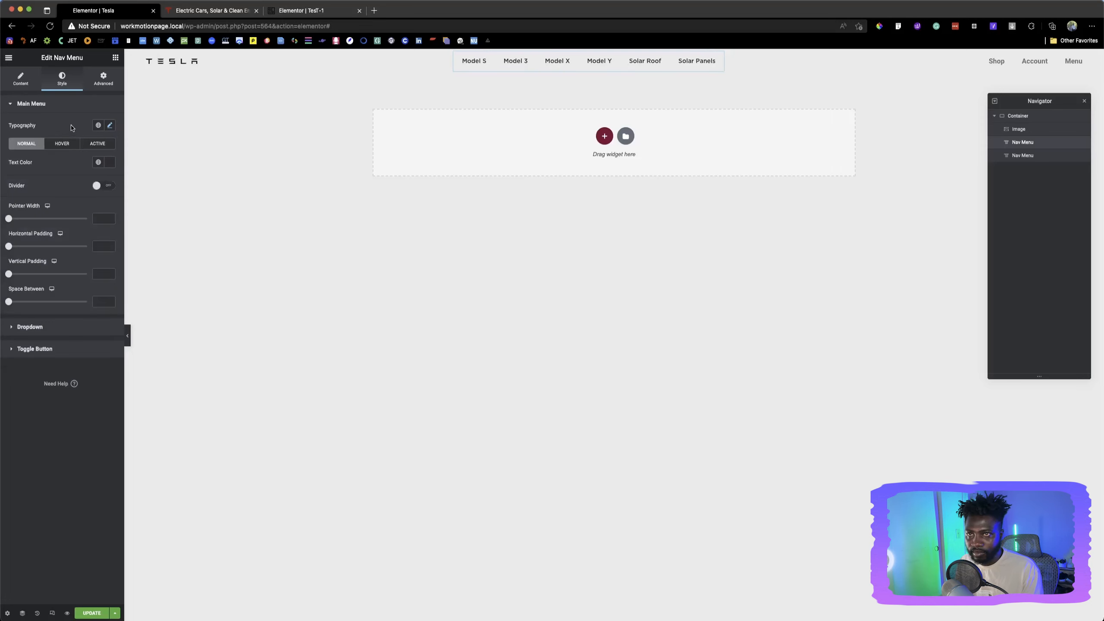
click(276, 11)
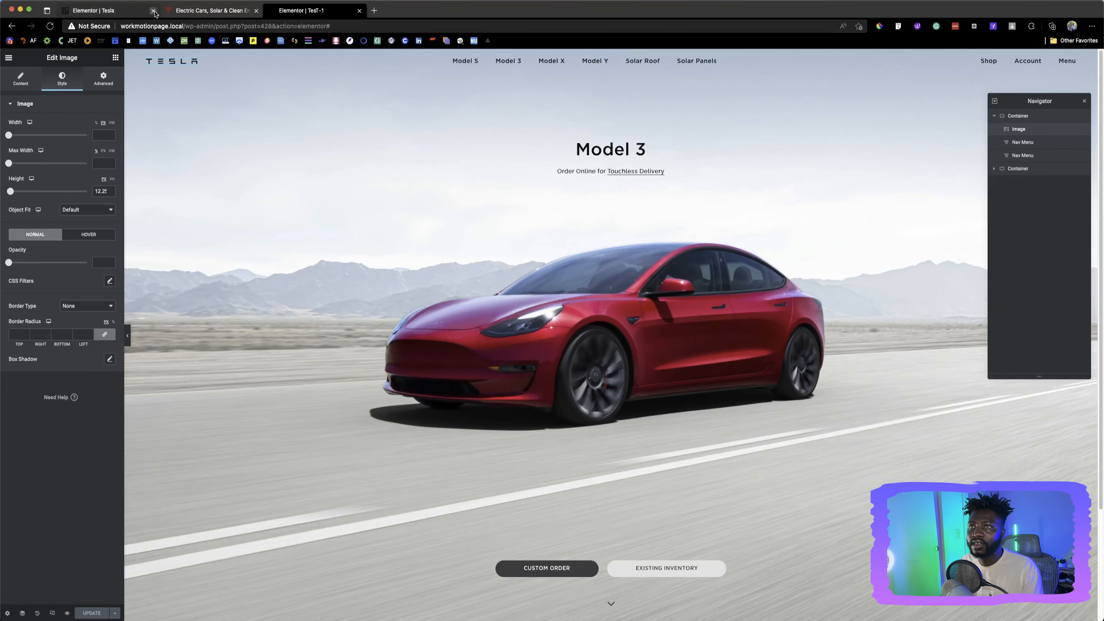
click(120, 12)
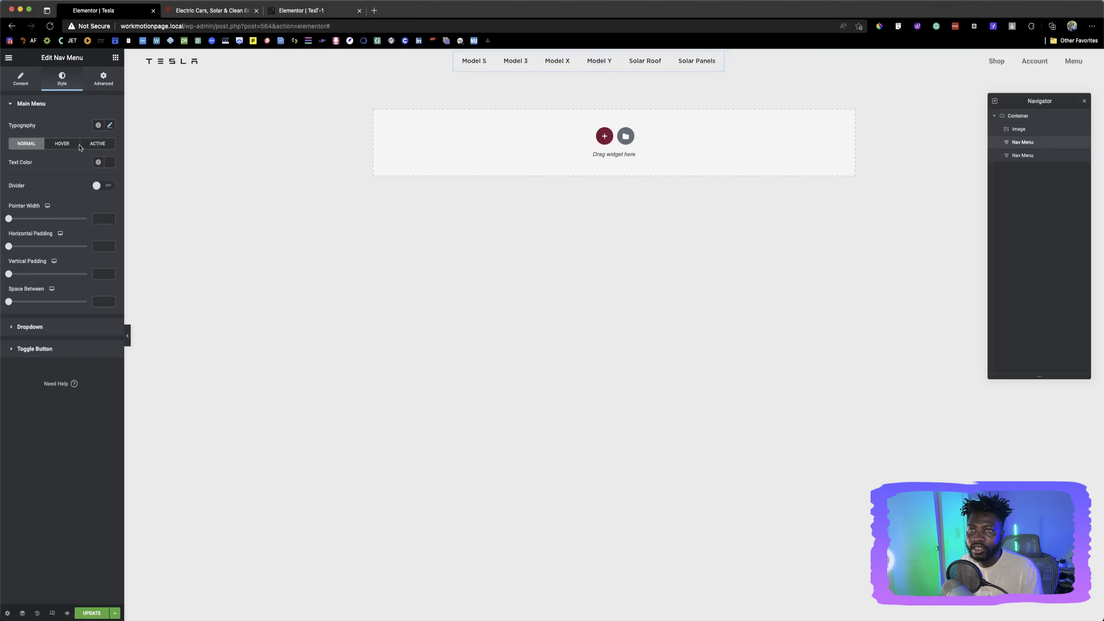
Set the model menu's pointer to Background with the Sweep Left animation
click(30, 87)
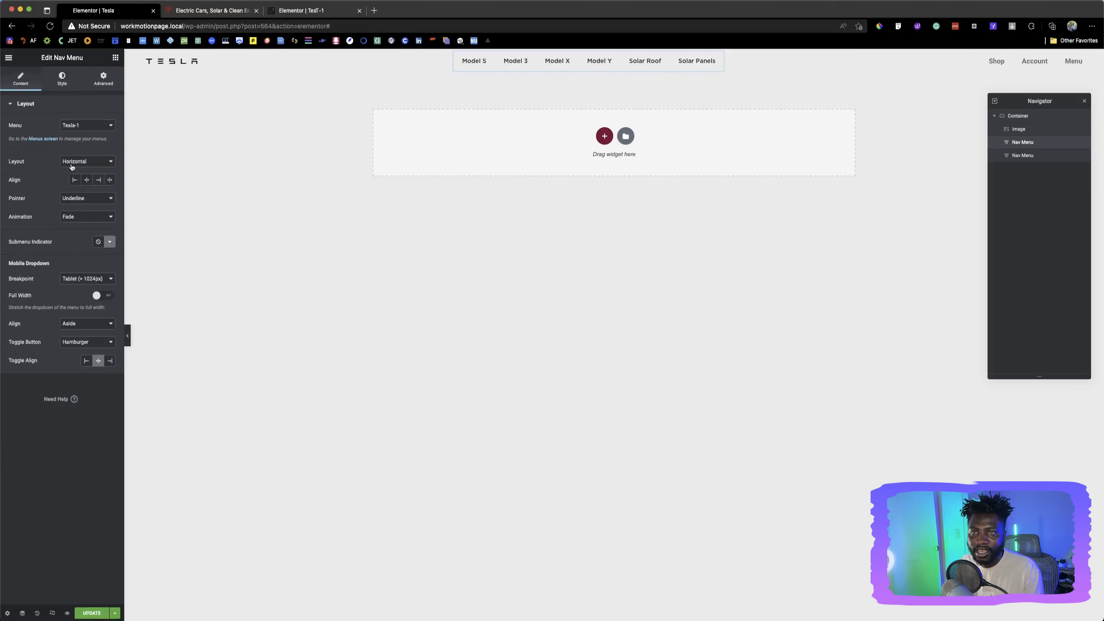
click(79, 199)
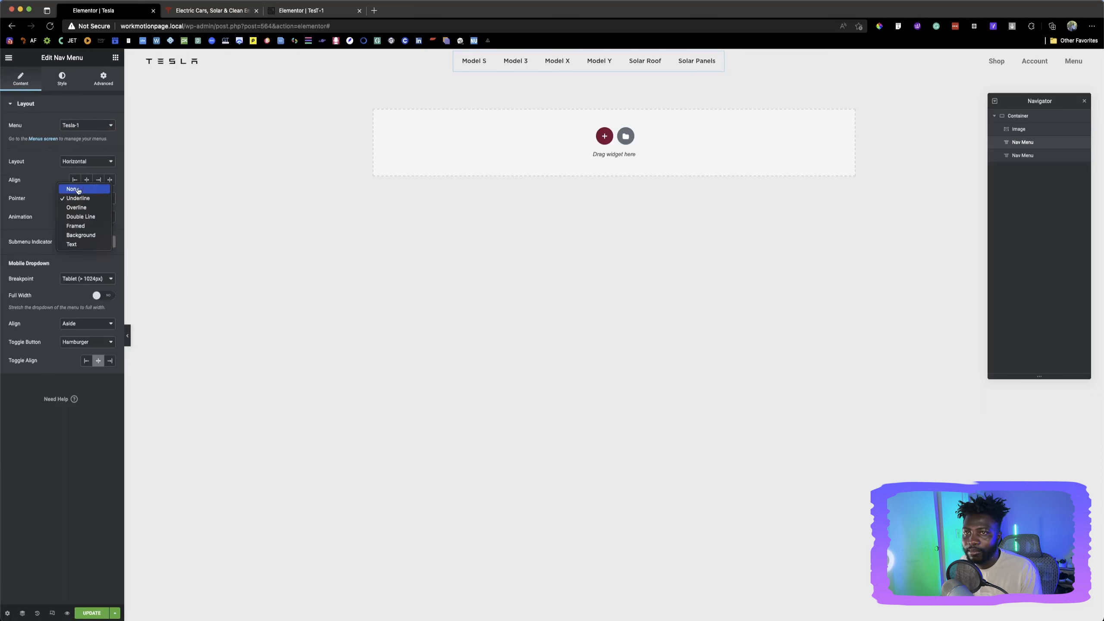
click(79, 234)
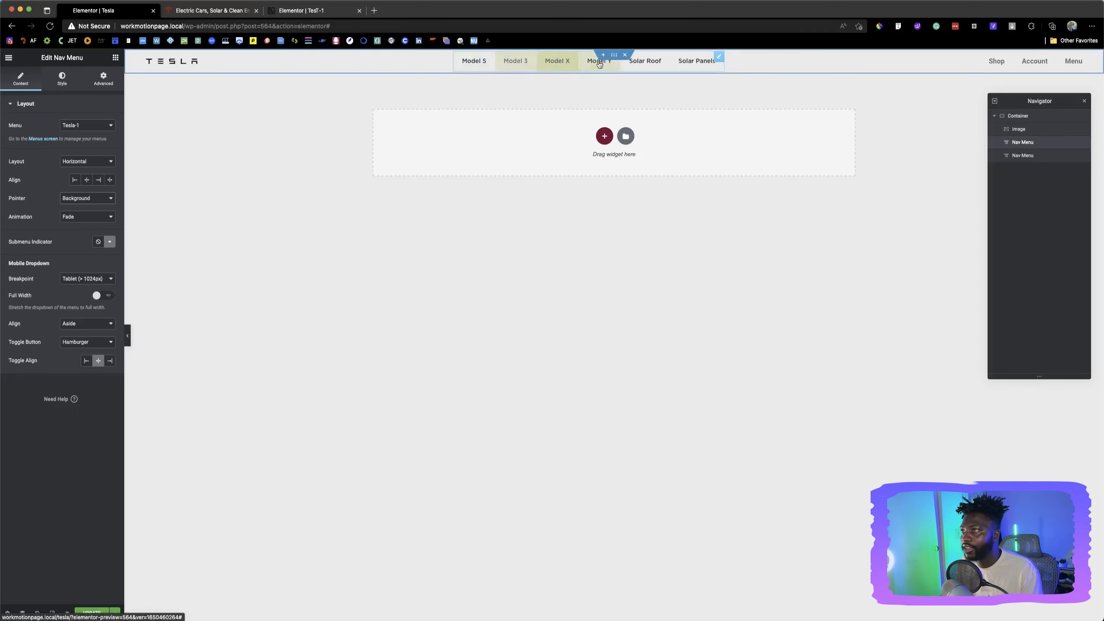
click(74, 220)
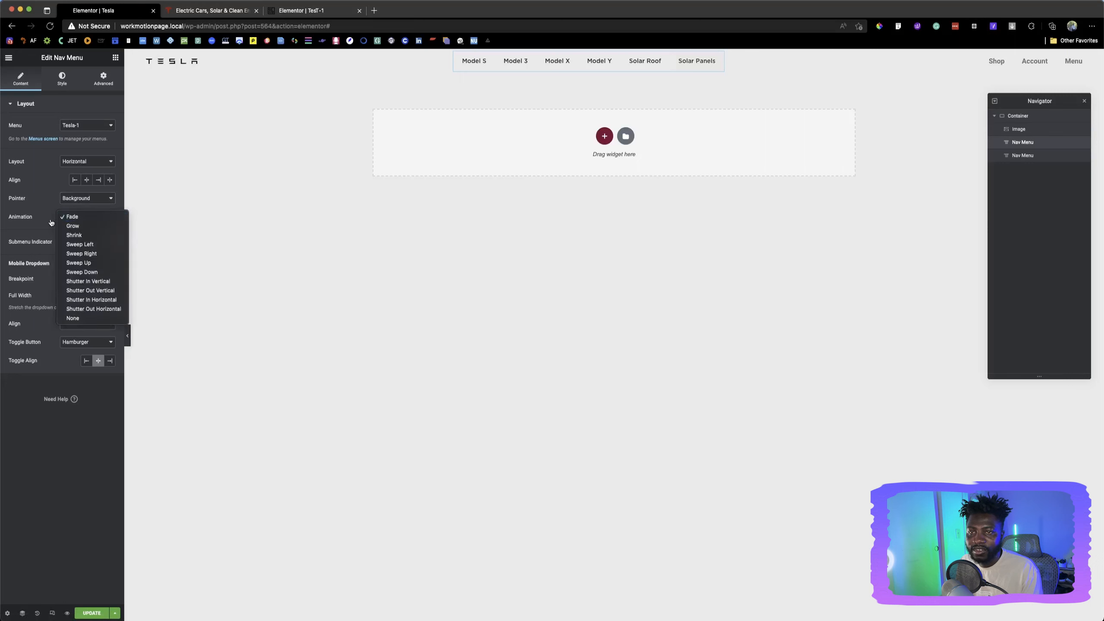
click(82, 246)
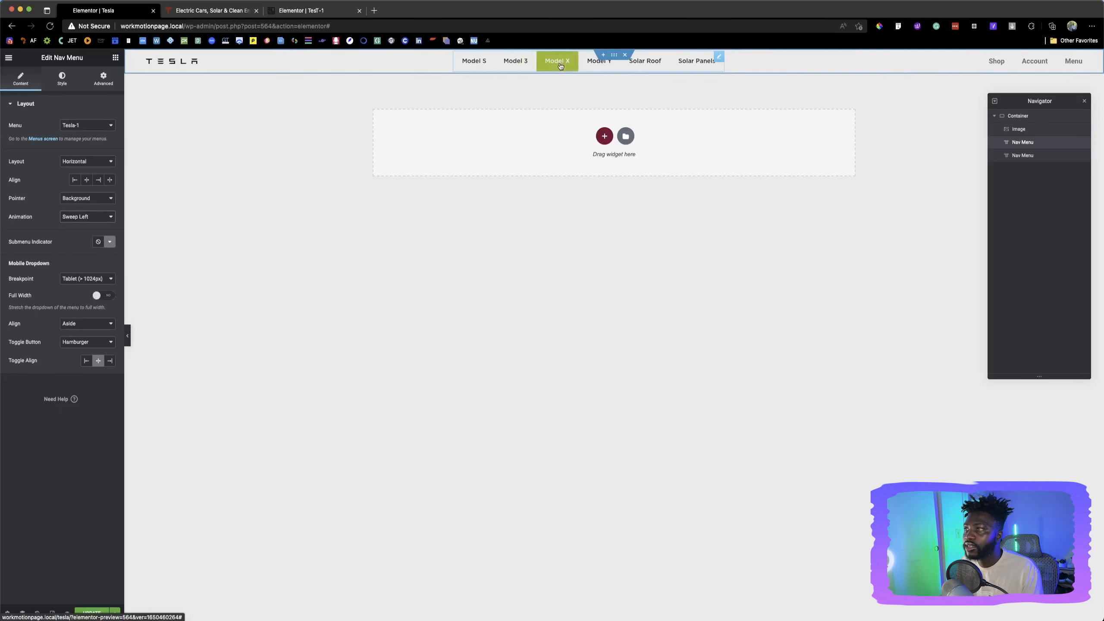
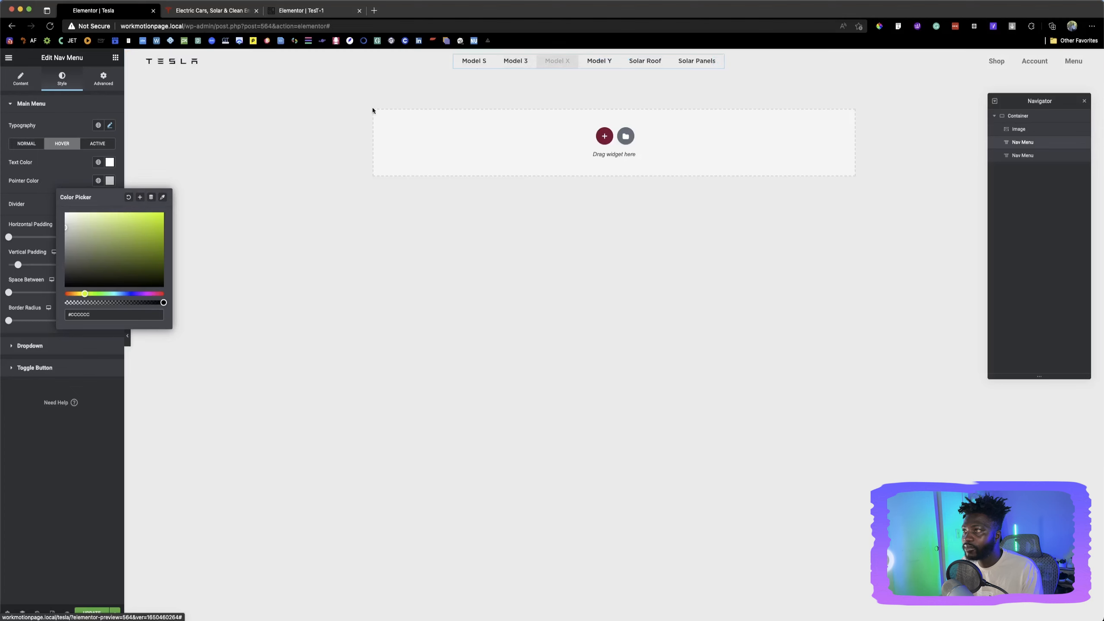
Lower the opacity of the menu's #CCCCCC hover pointer color to a faint, mostly transparent tint
drag(163, 302, 80, 302)
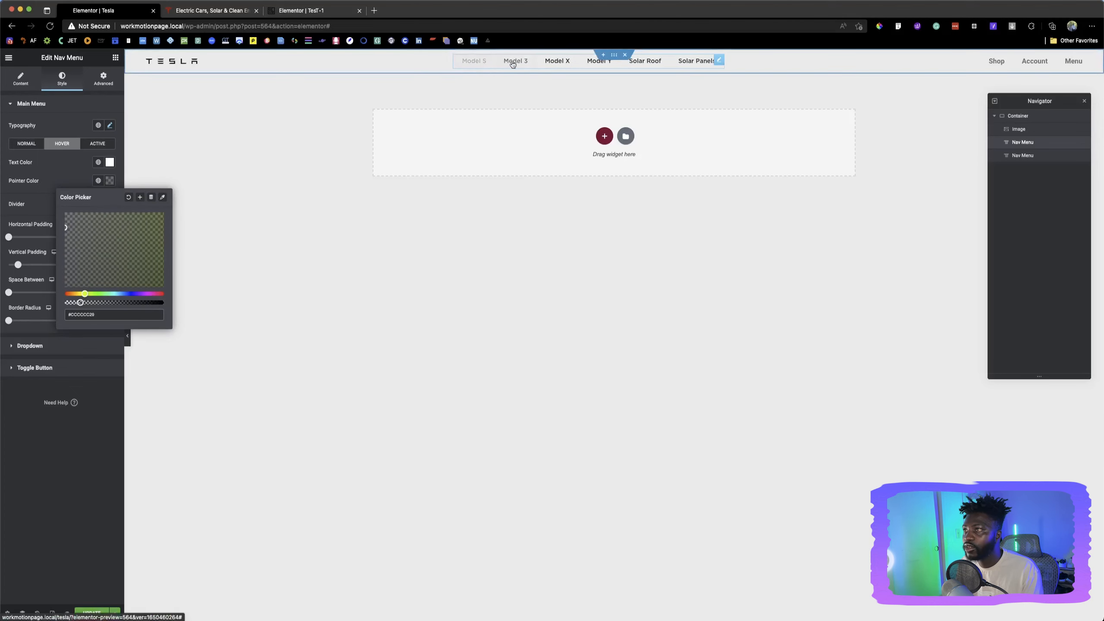
click(81, 176)
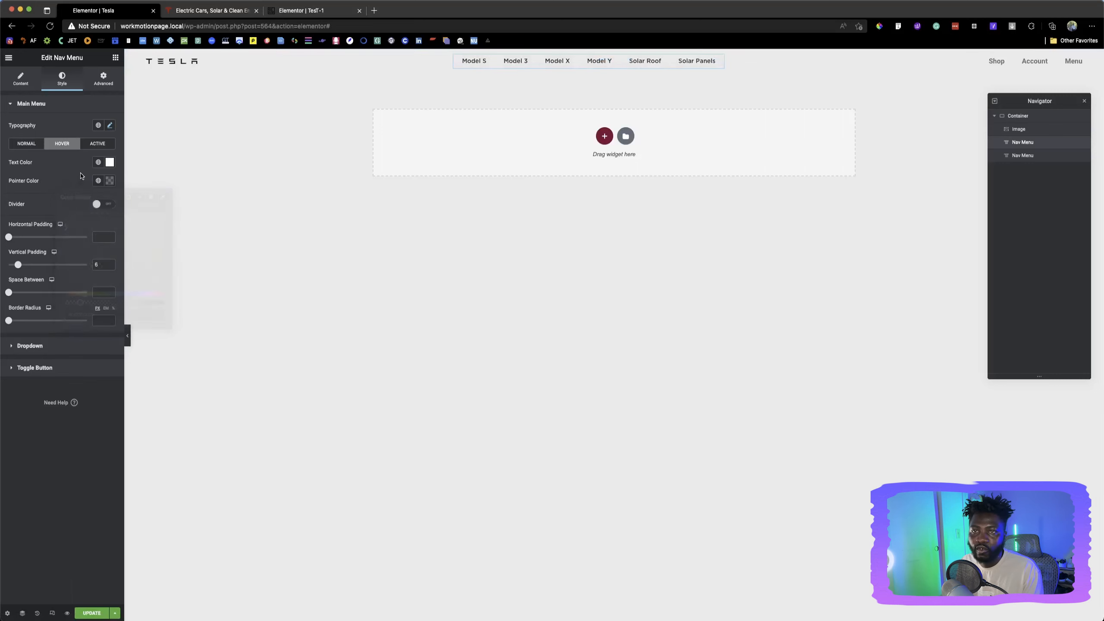
Try the Secondary global color for the menu's hover text and check it against the original Tesla site
click(98, 162)
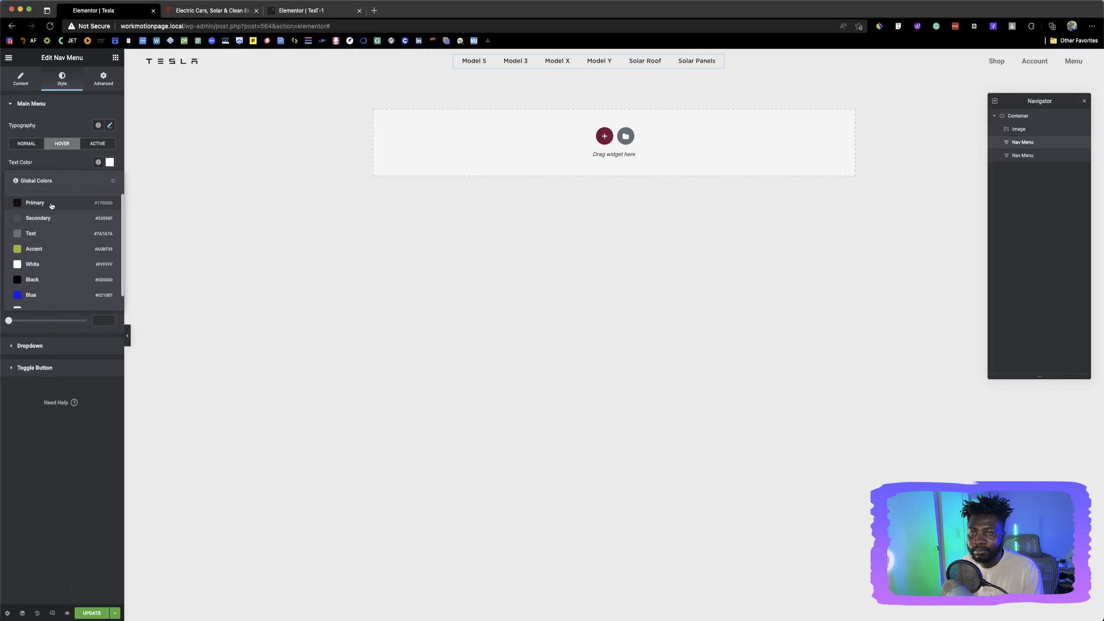
click(44, 217)
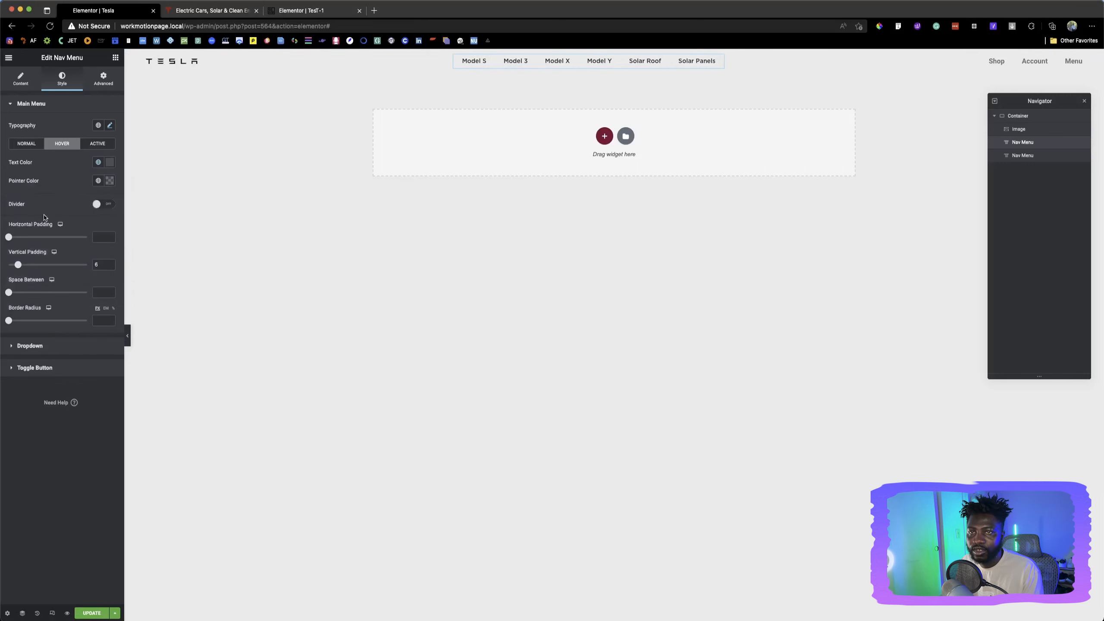
click(207, 8)
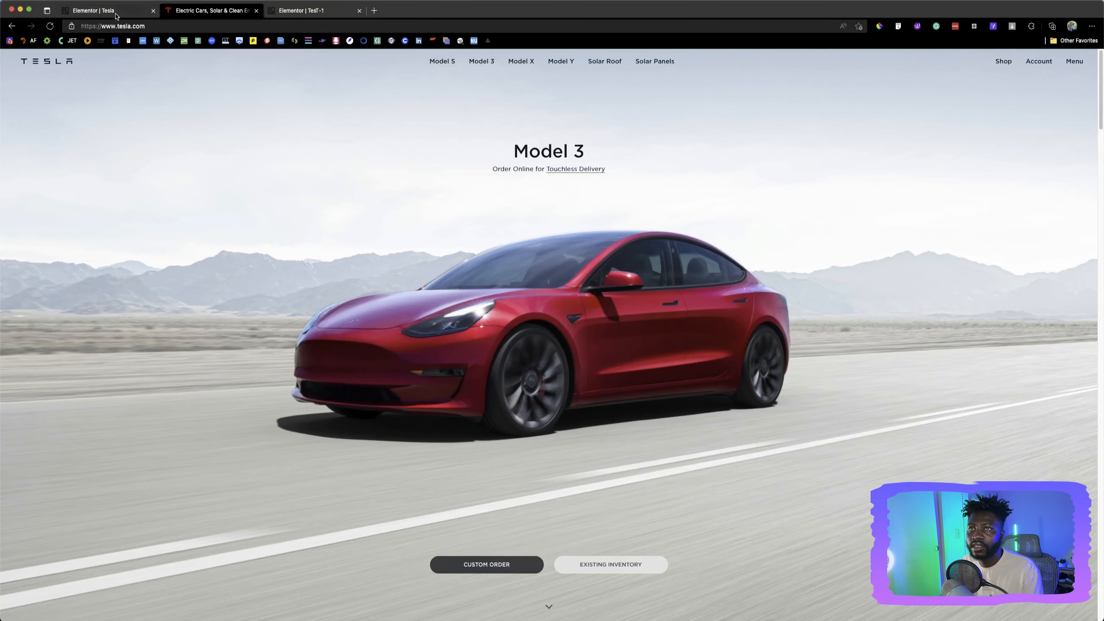
click(115, 12)
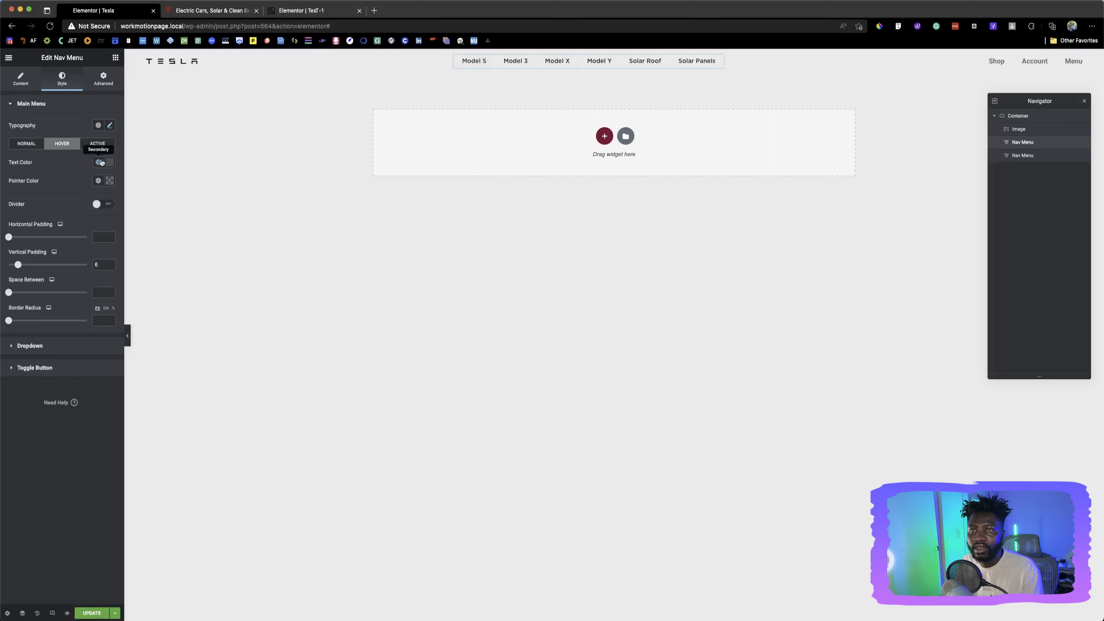
Copy the menu's normal text color #363333 and apply it as the hover text color
click(33, 143)
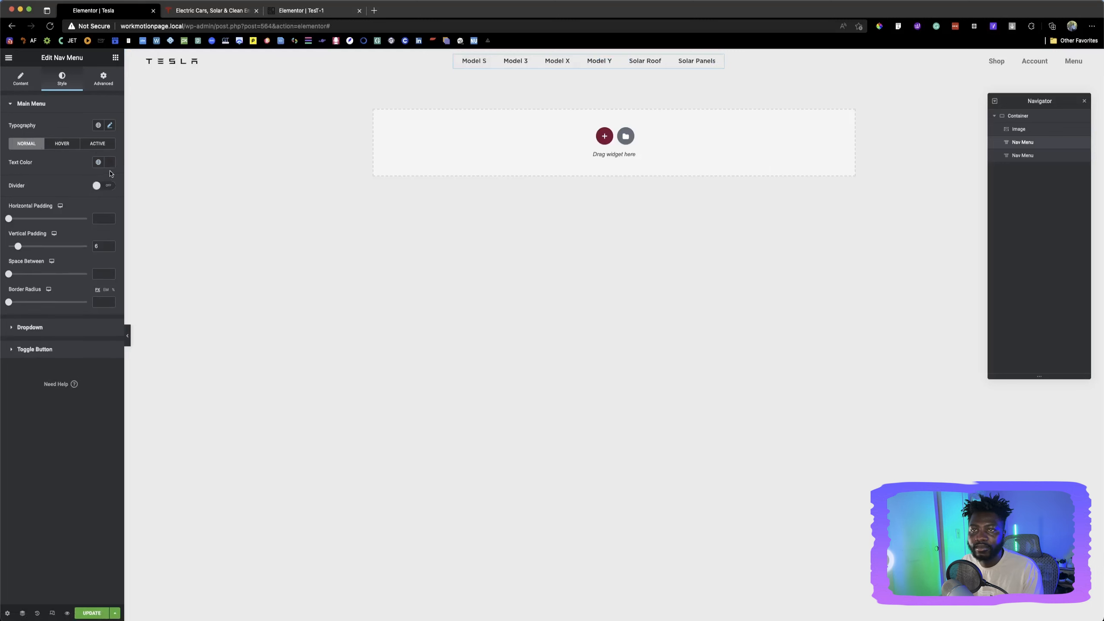
click(109, 163)
key(super+c)
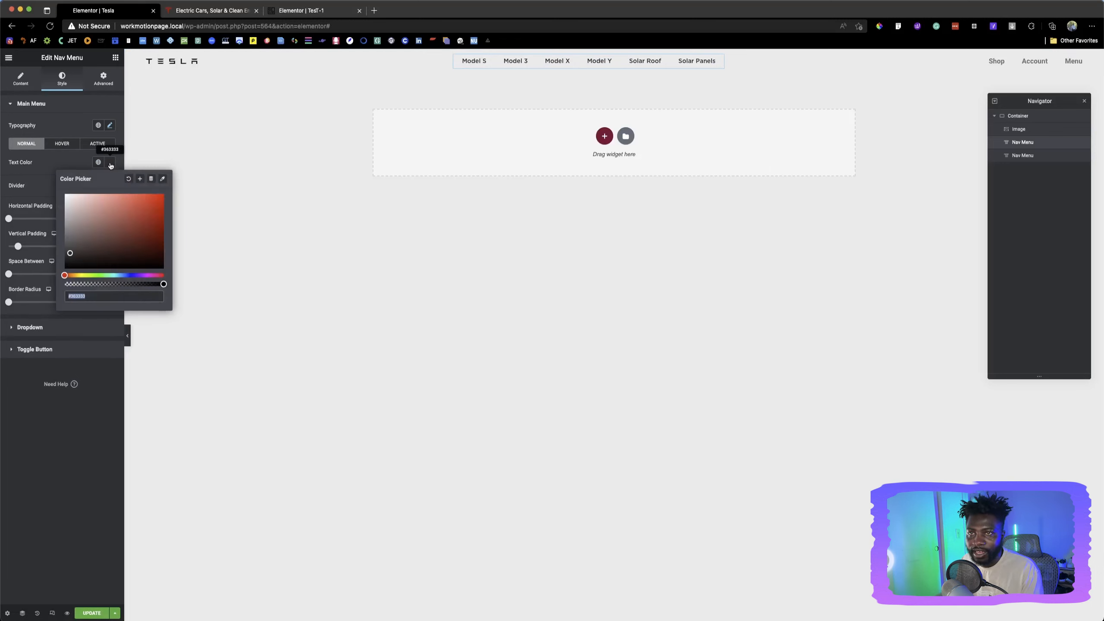
click(110, 164)
click(62, 143)
click(109, 163)
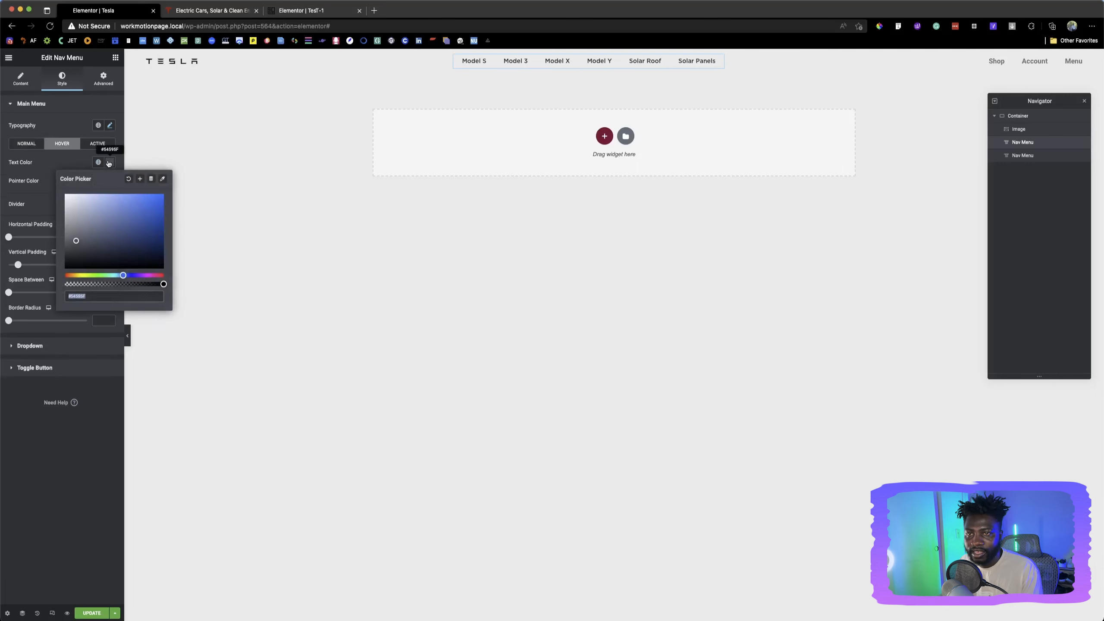
key(super+v)
click(76, 163)
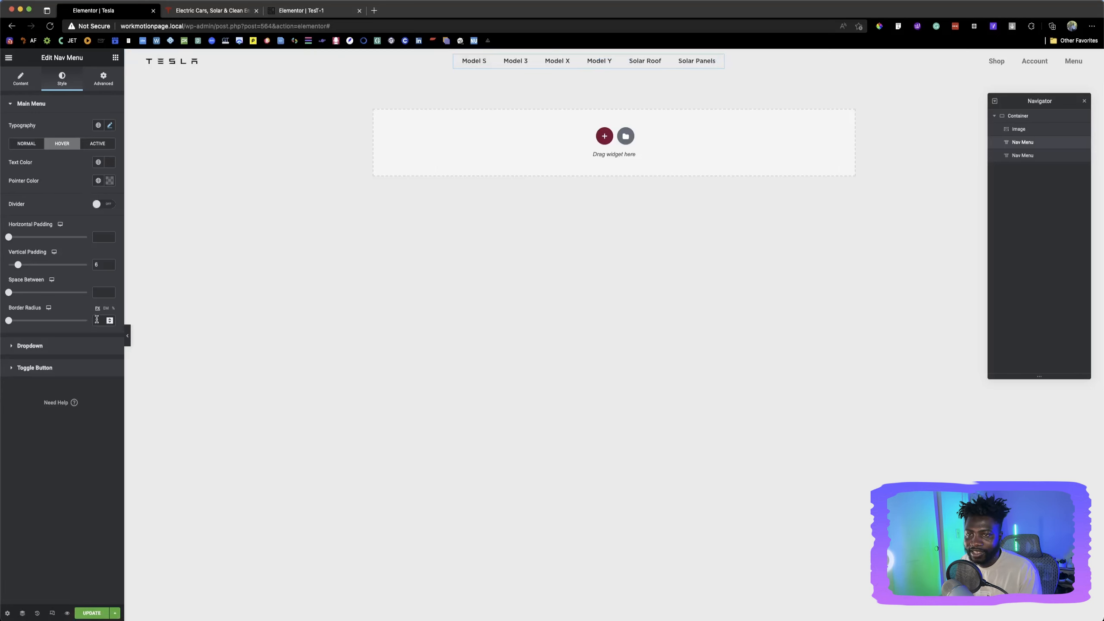
Set the menu pointer's border radius to 15 px and compare the hover shape with the original Tesla site
text(1)
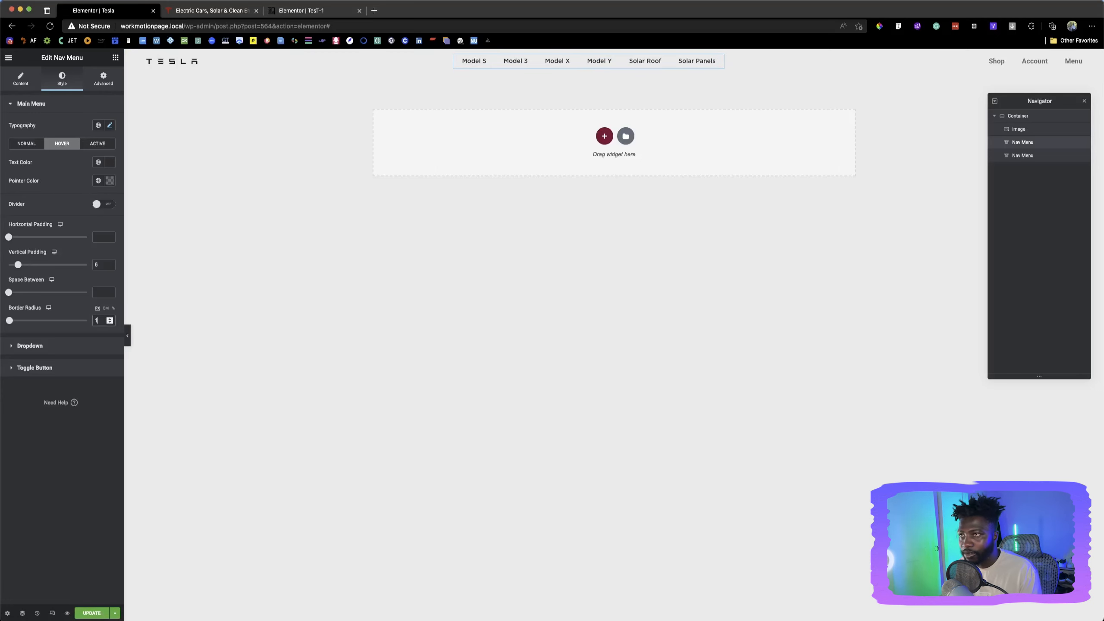
text(5)
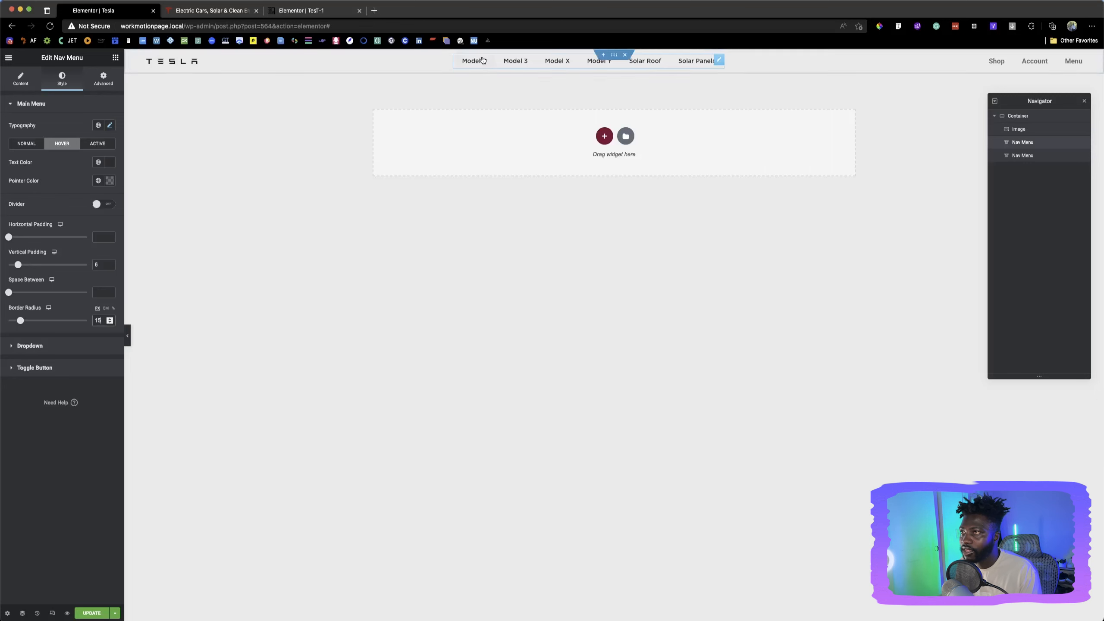
click(210, 11)
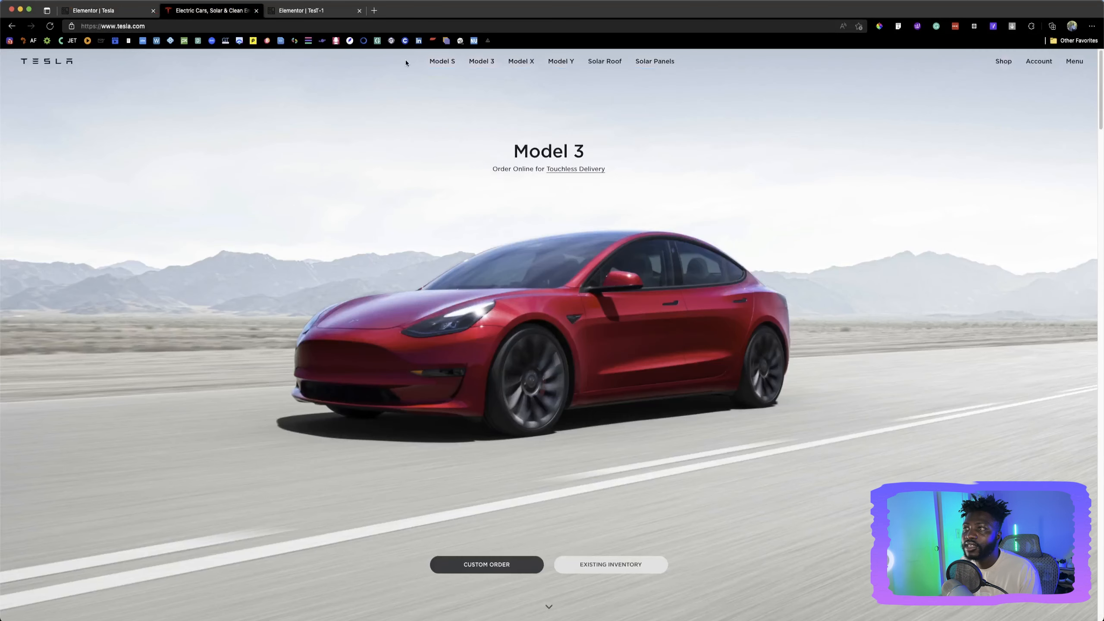
key(ctrl+shift+Tab)
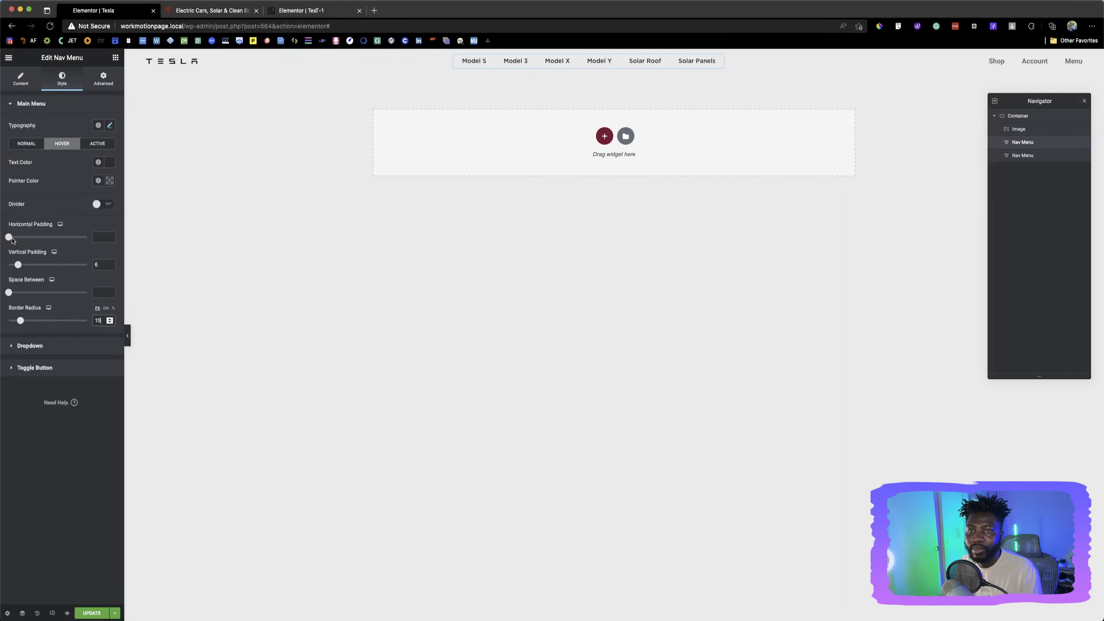
Set the model menu's horizontal padding to 15
drag(10, 238, 23, 239)
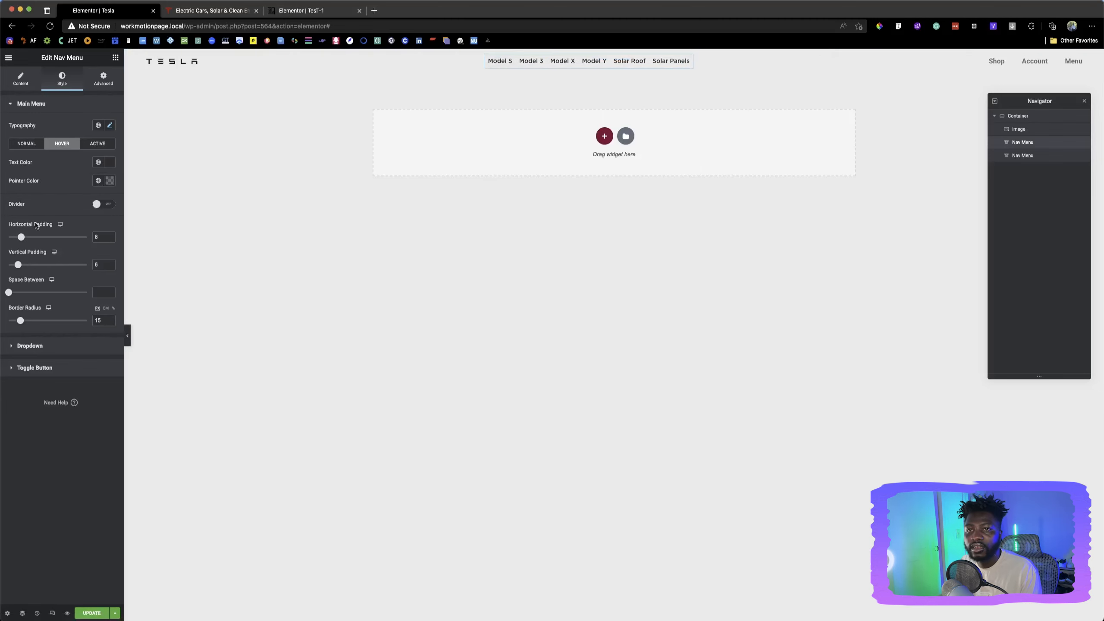
drag(22, 238, 25, 237)
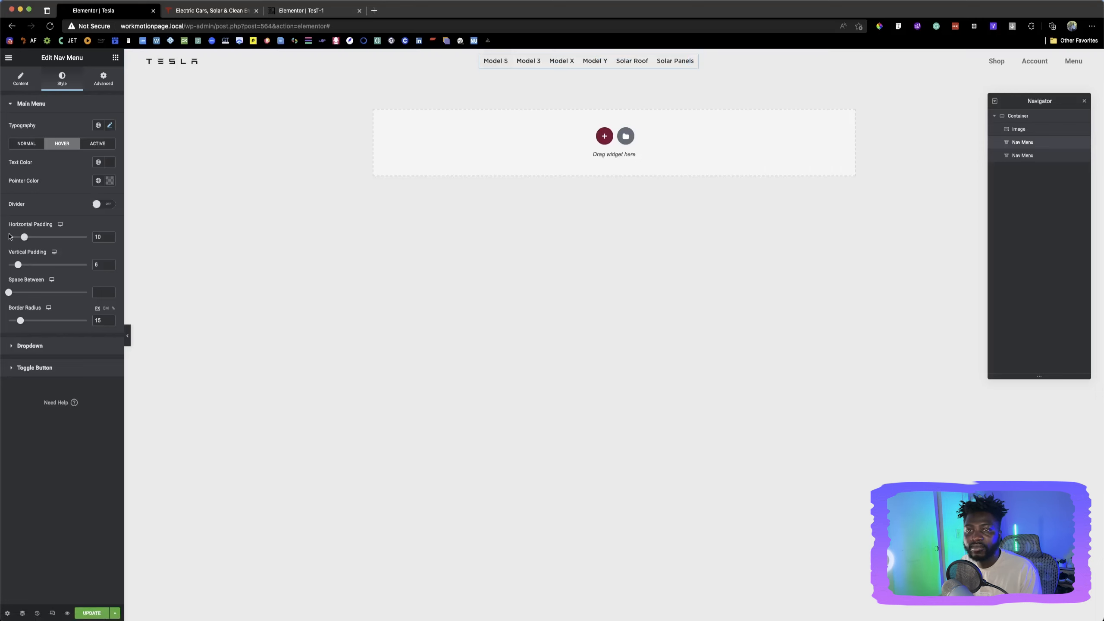
drag(24, 238, 32, 238)
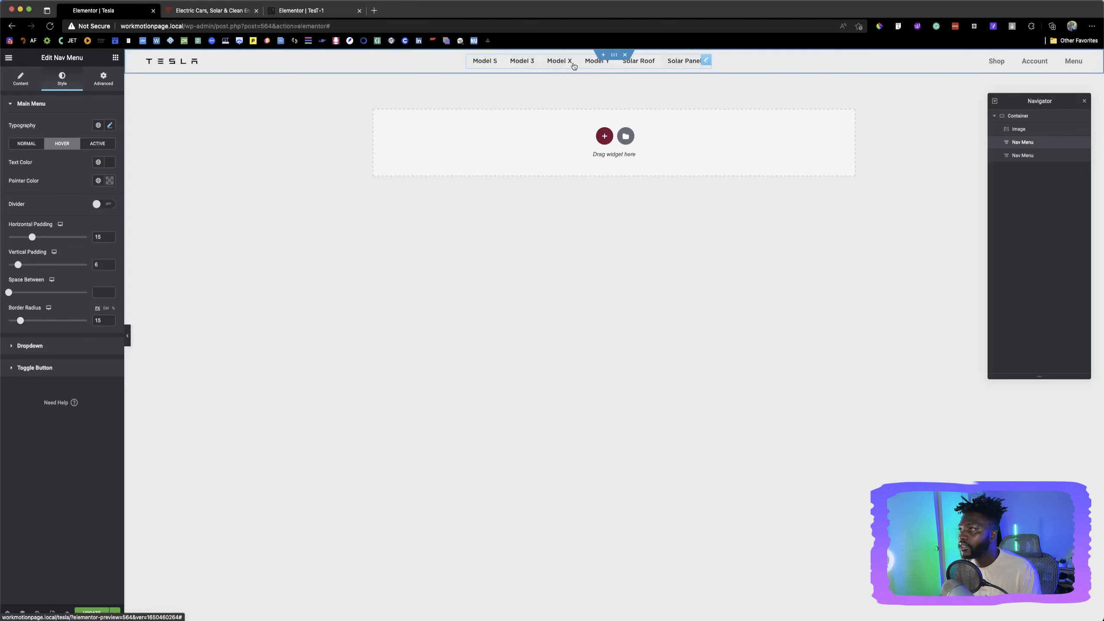
Copy the model menu's style and paste it onto the Shop, Account and Menu navigation menu
right_click(523, 62)
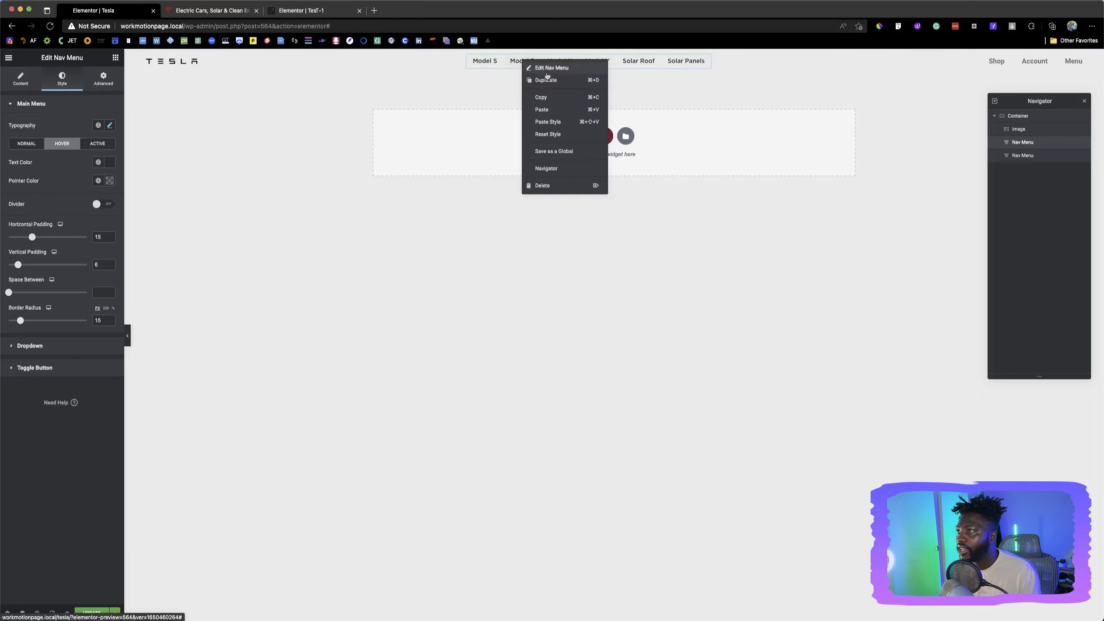
click(542, 98)
right_click(995, 63)
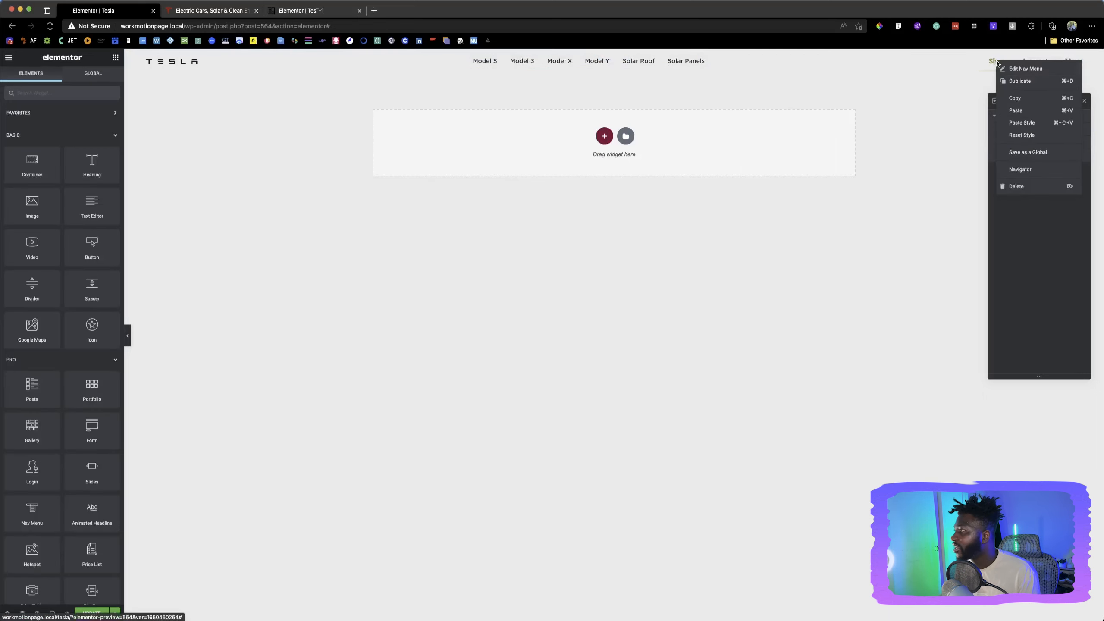
click(1022, 125)
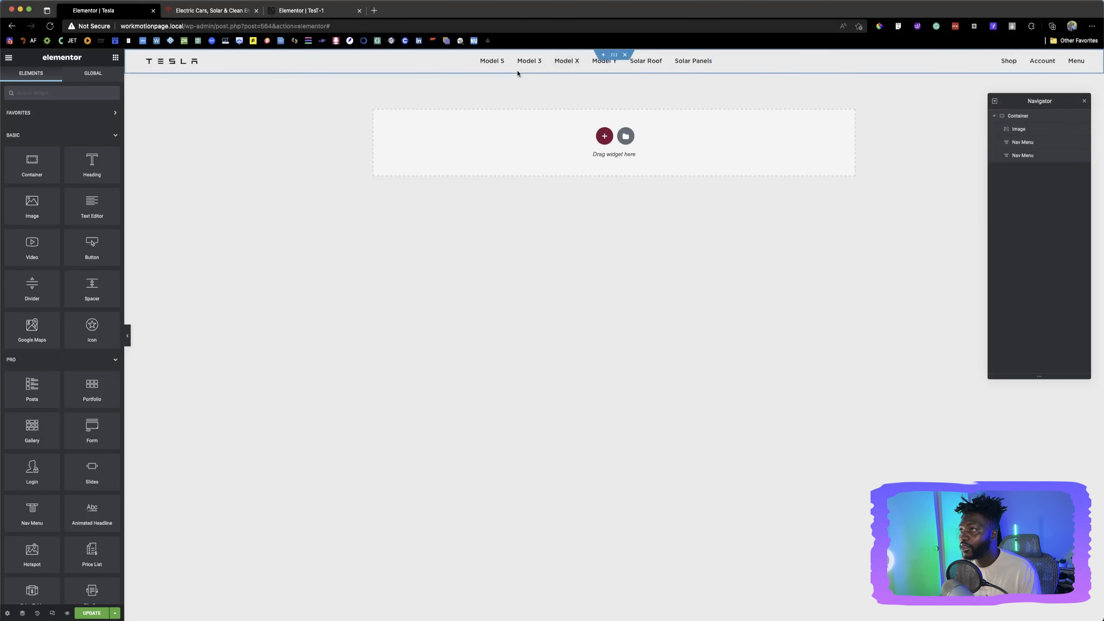
Compare the styled header menus and their hover effect with the original Tesla site
click(212, 12)
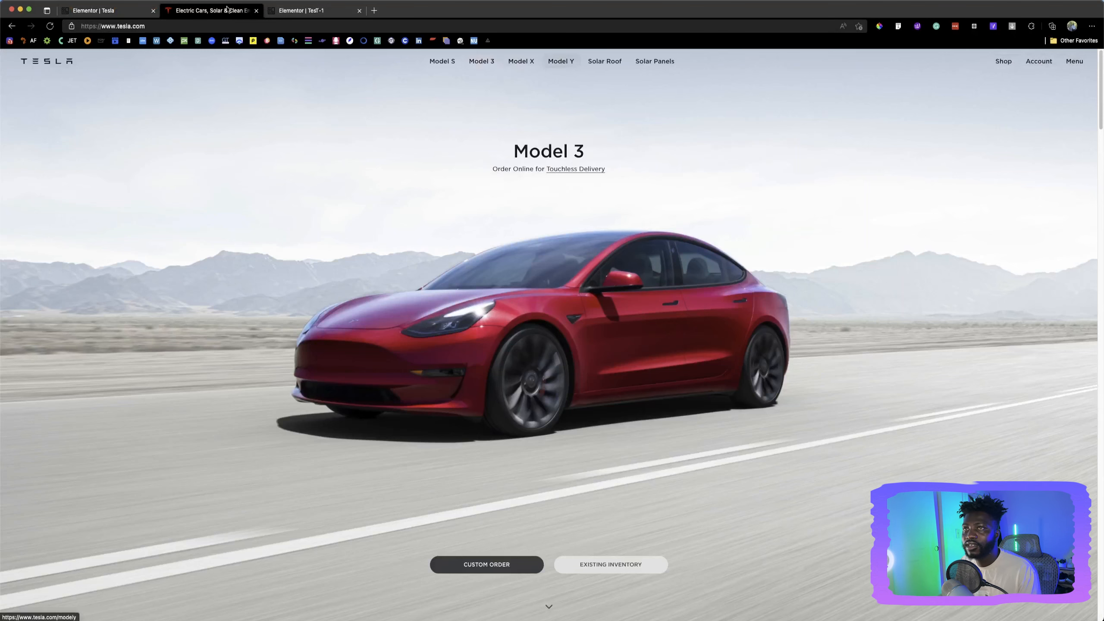
click(118, 13)
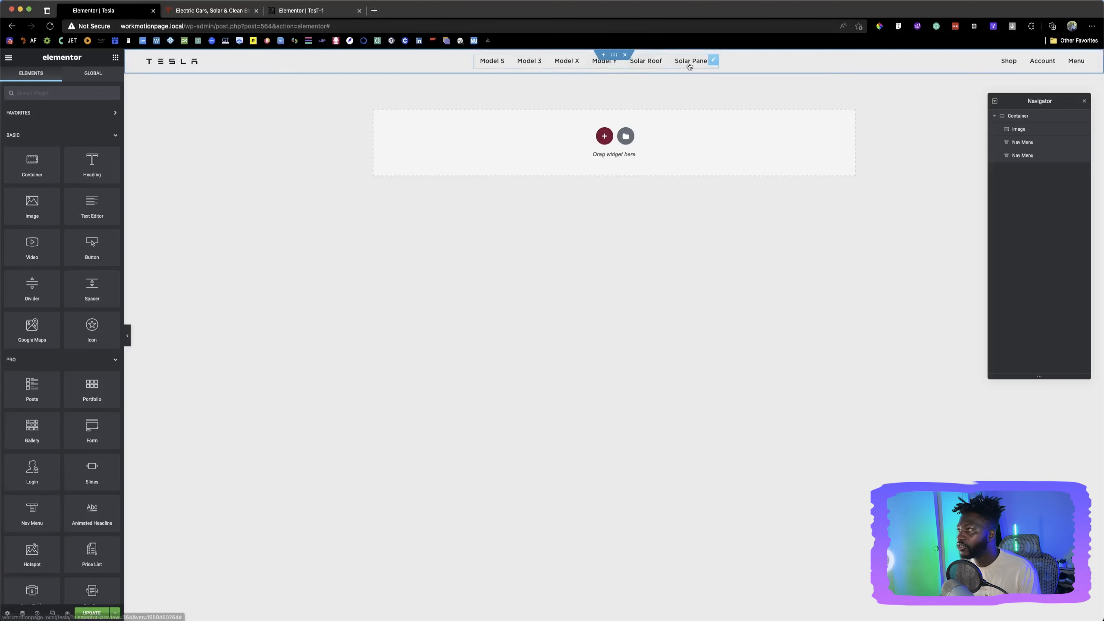
click(196, 10)
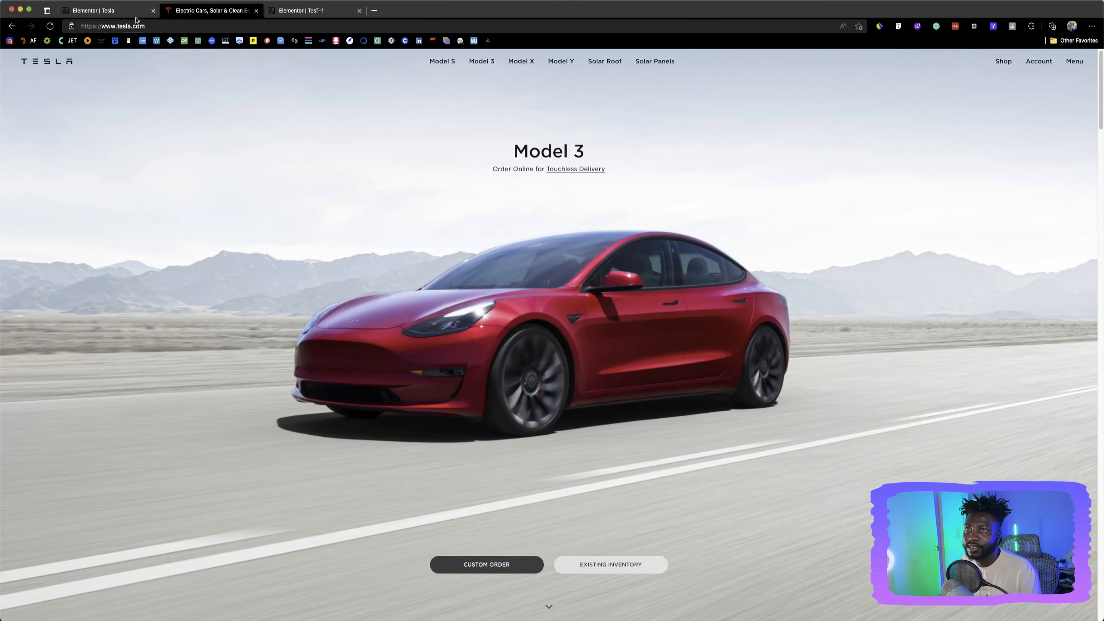
click(89, 10)
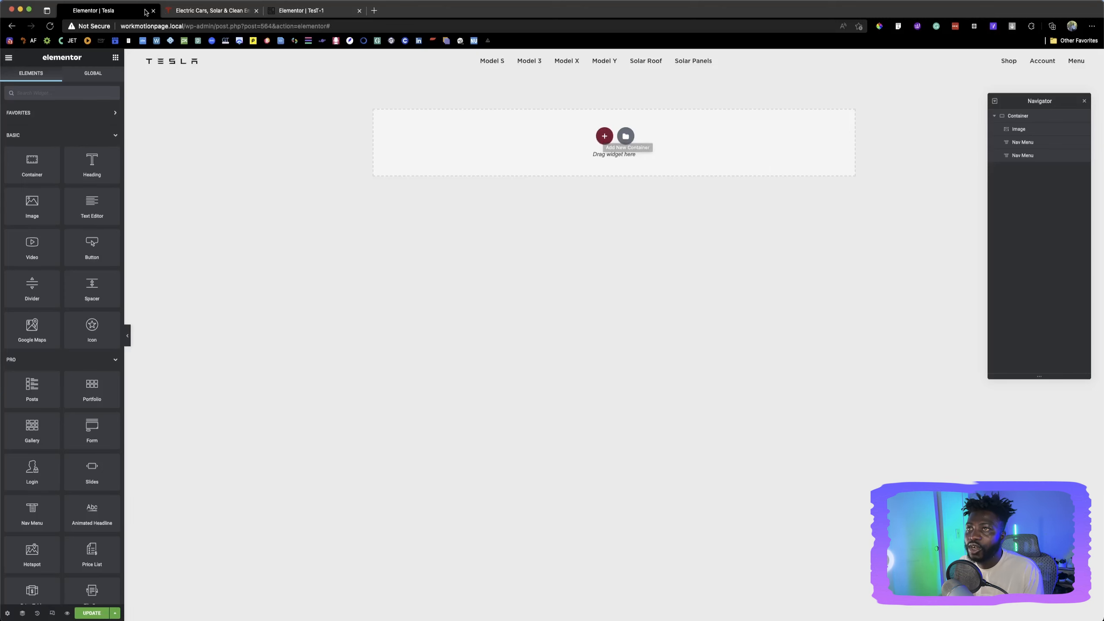
Add a single vertical-direction container below the header, checking the original Tesla site and the Test-1 page for reference
click(185, 11)
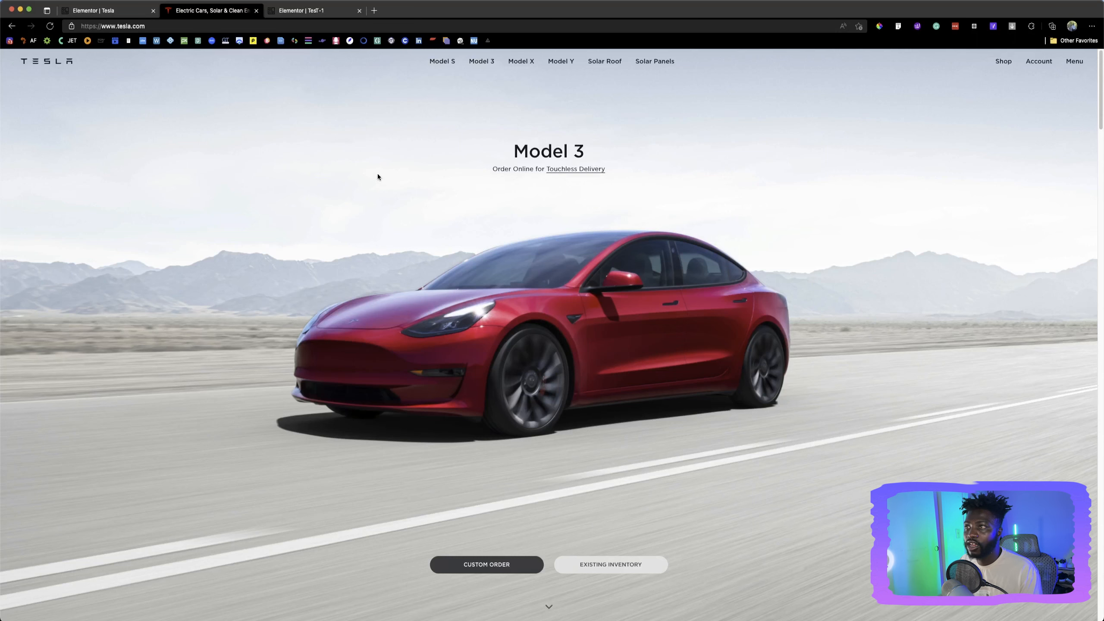
click(122, 13)
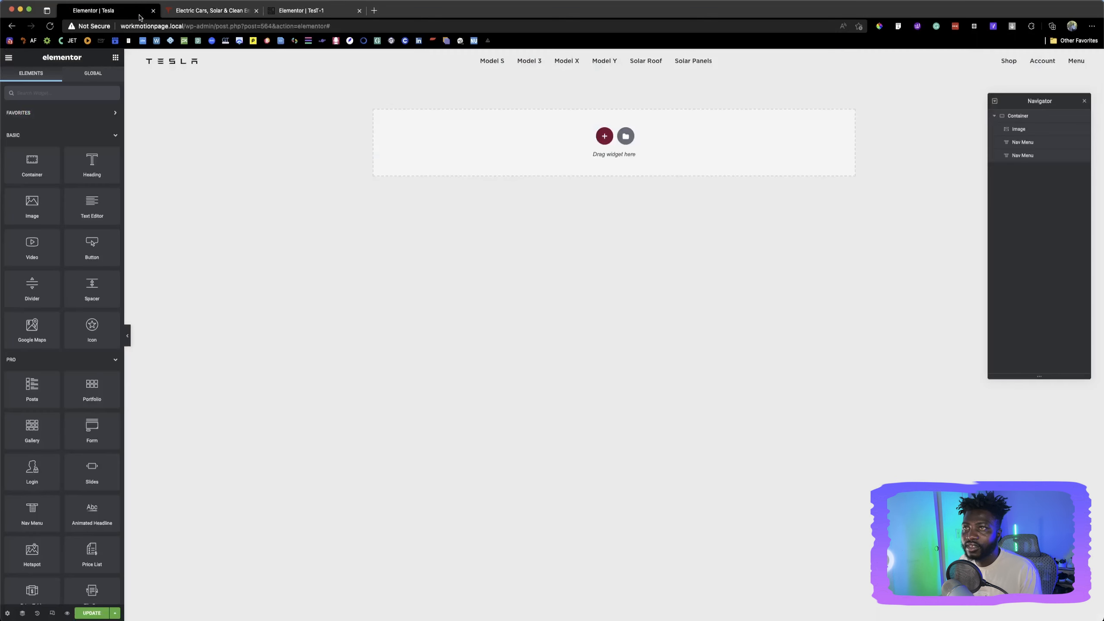
click(604, 137)
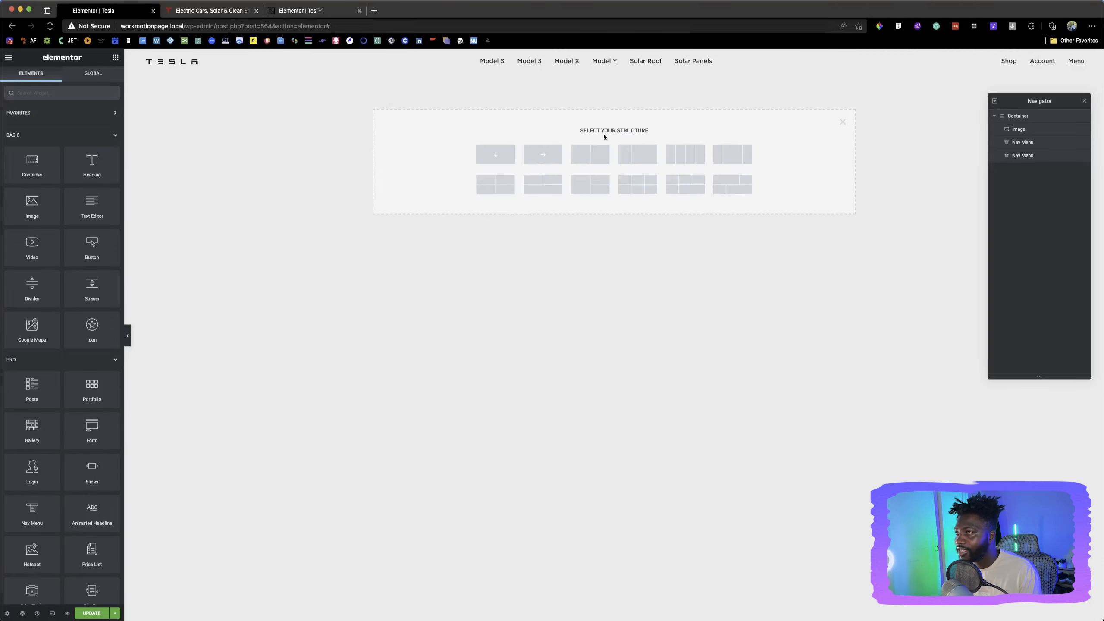
click(197, 10)
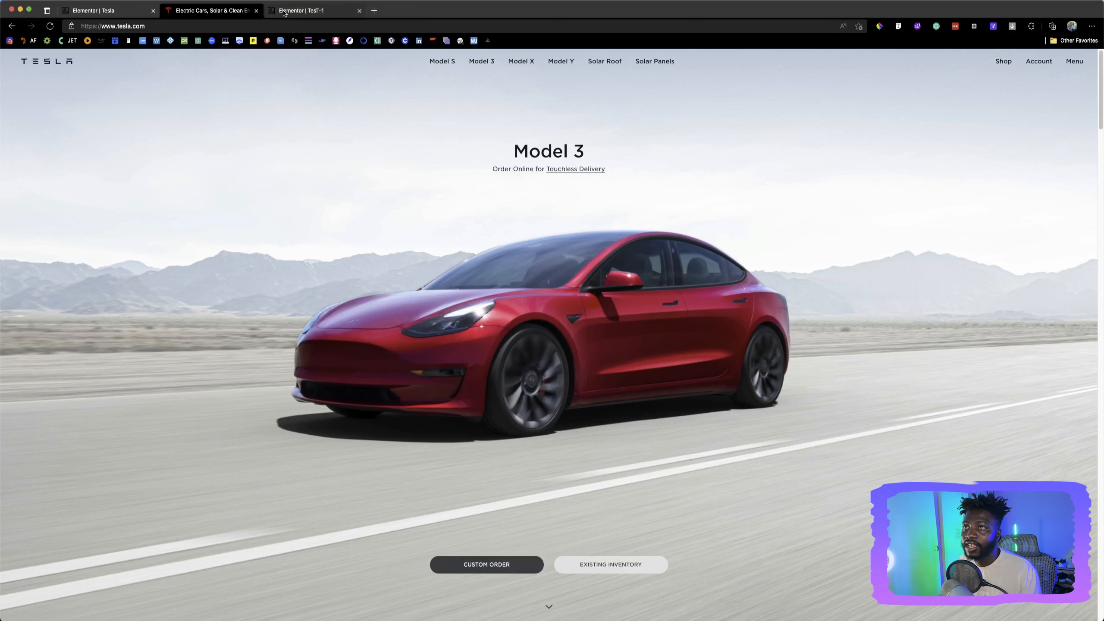
click(114, 14)
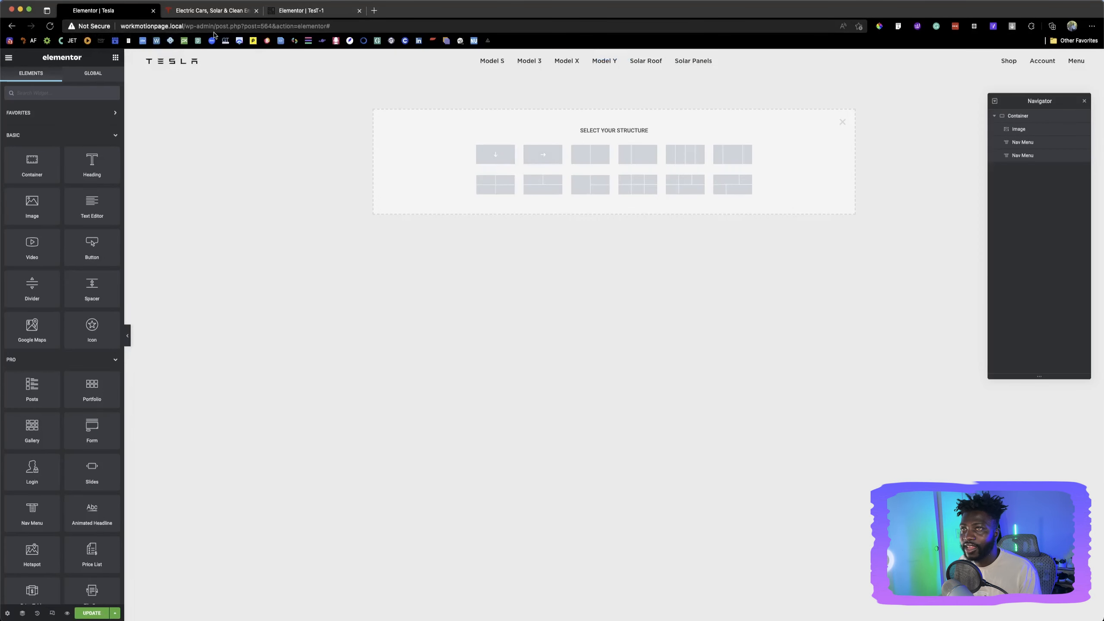
click(294, 12)
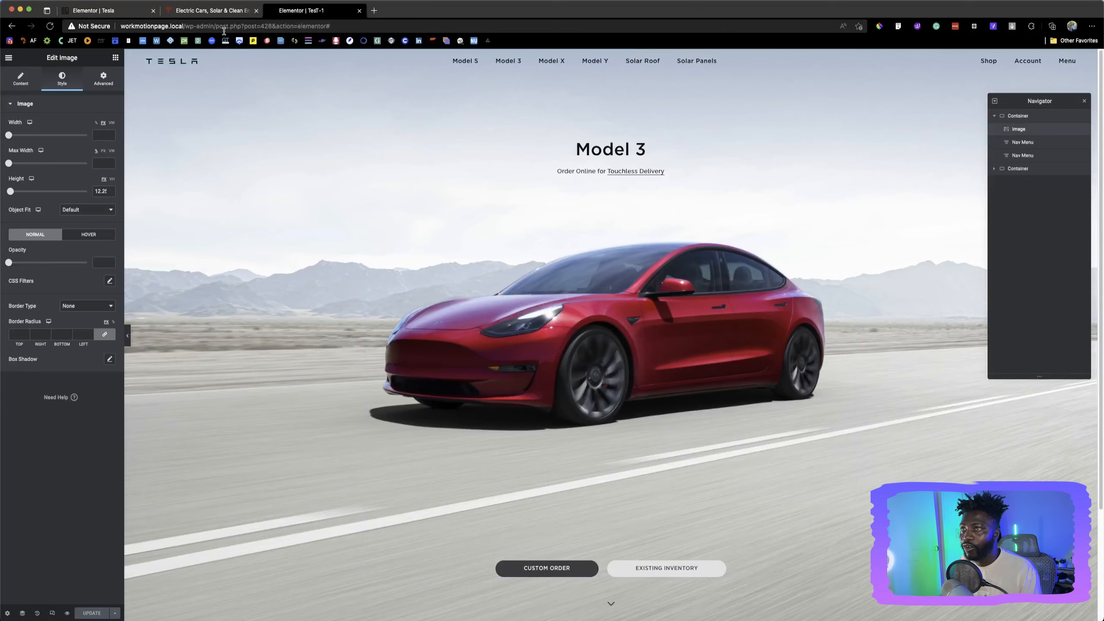
click(116, 12)
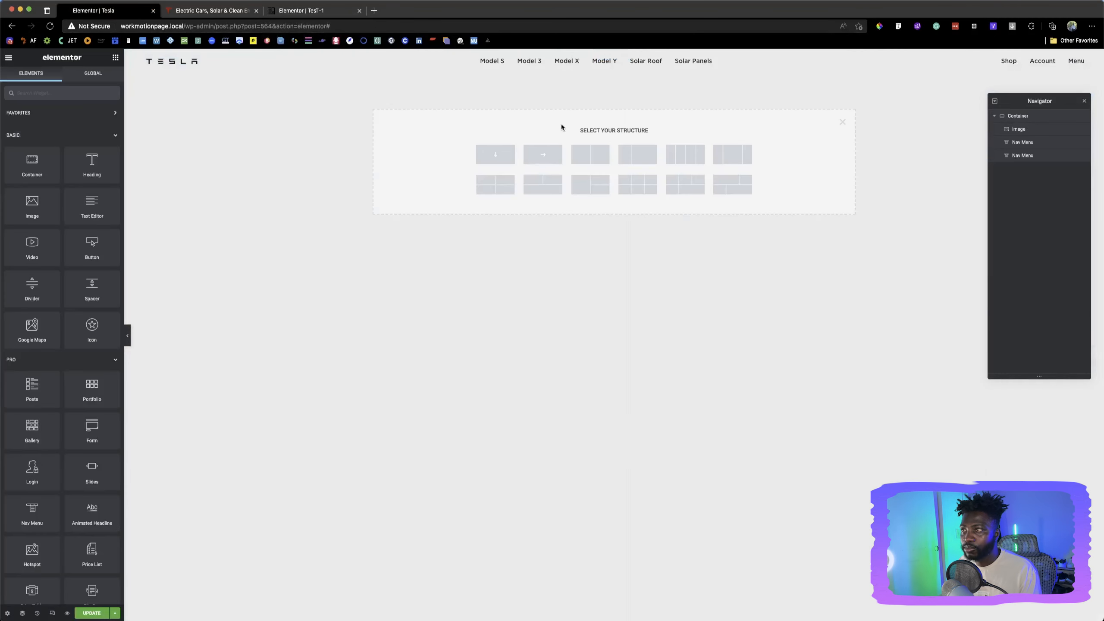
click(493, 155)
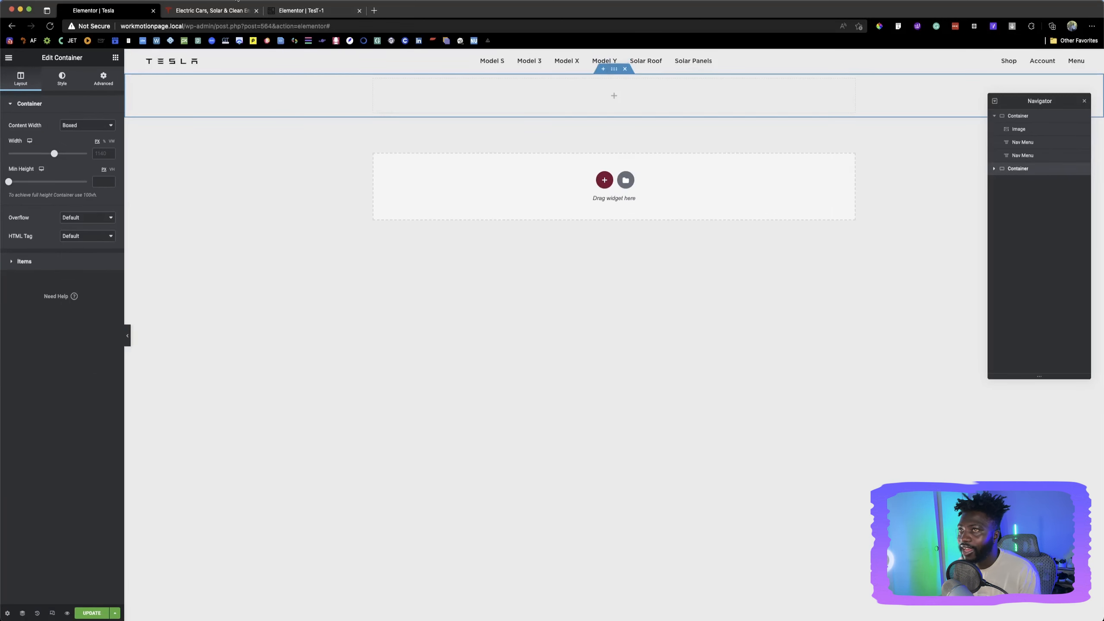
Unlink the header container's margin values and set its bottom margin to -56 px so the container below slides under it
click(203, 12)
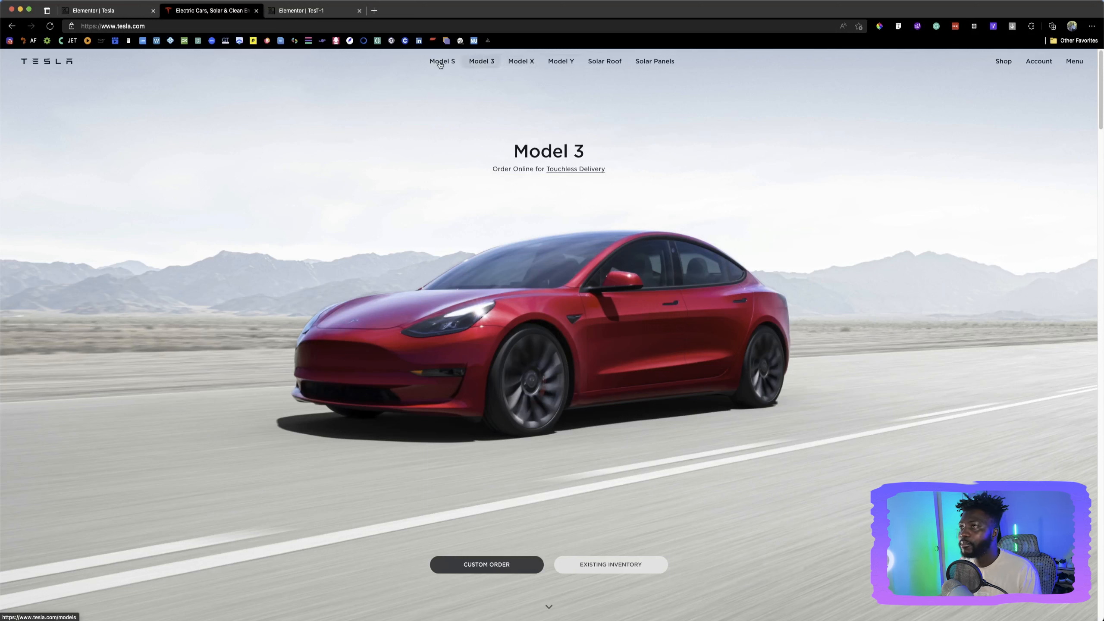
click(128, 12)
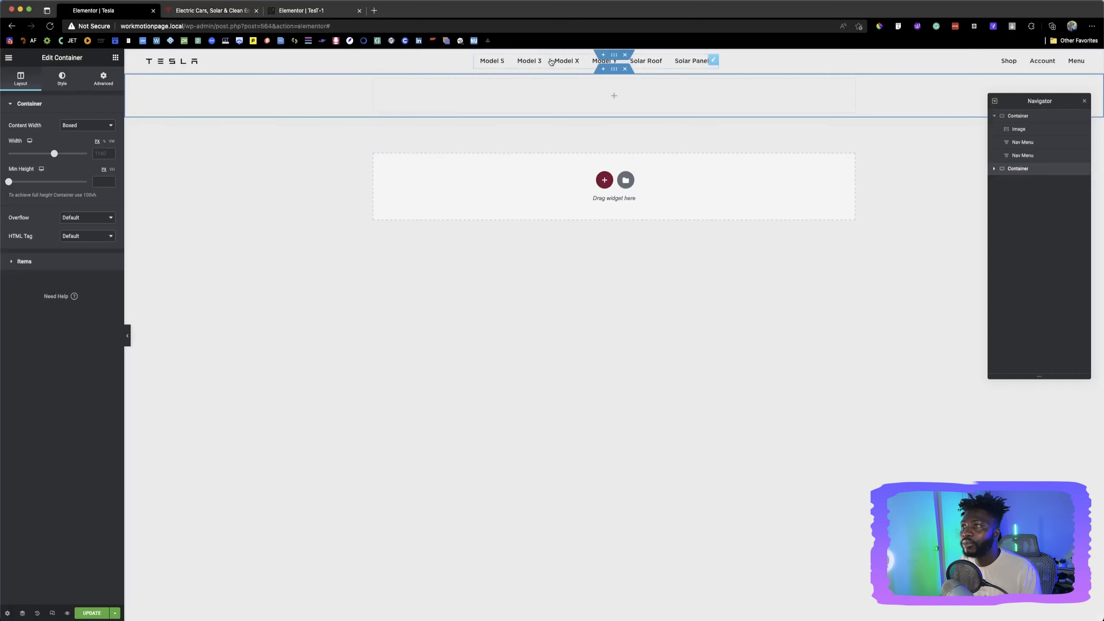
click(614, 55)
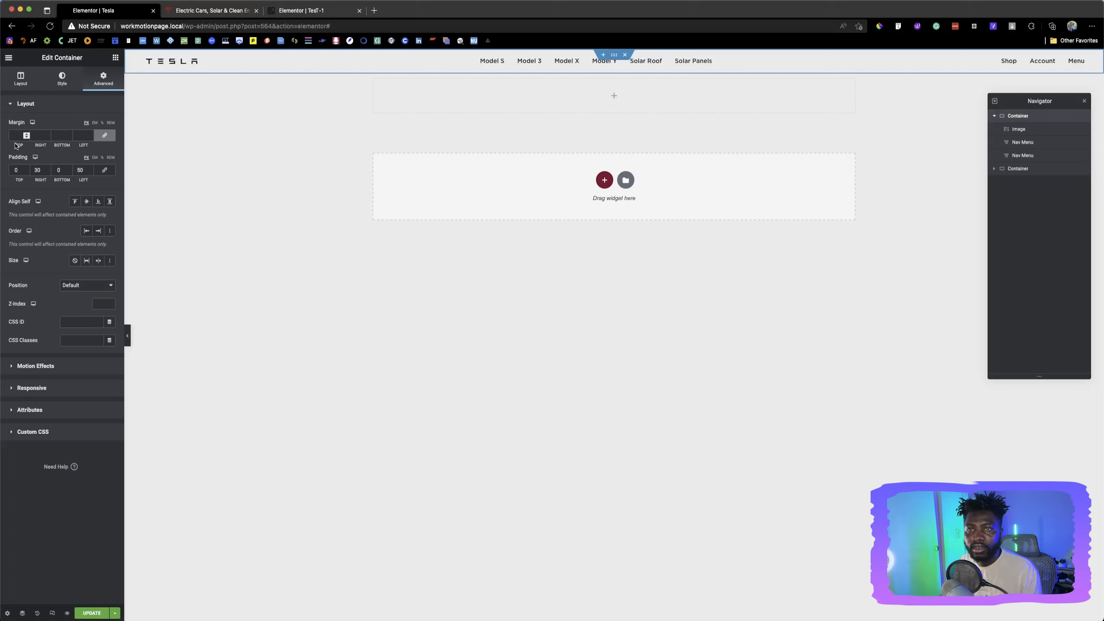
click(105, 137)
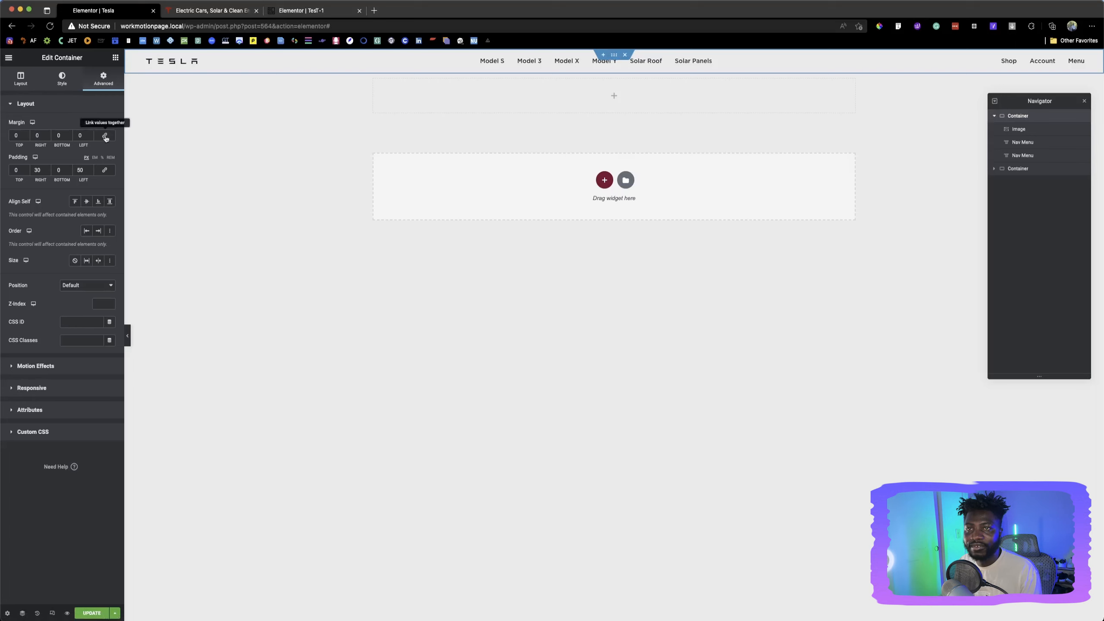
double_click(56, 135)
text(56)
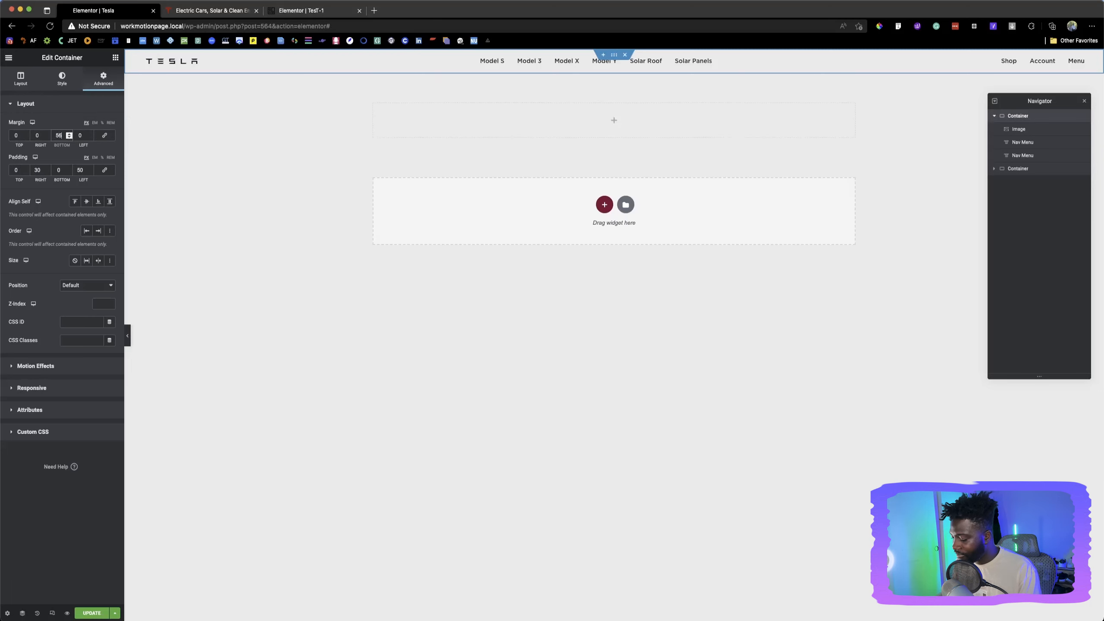
click(55, 135)
text(-)
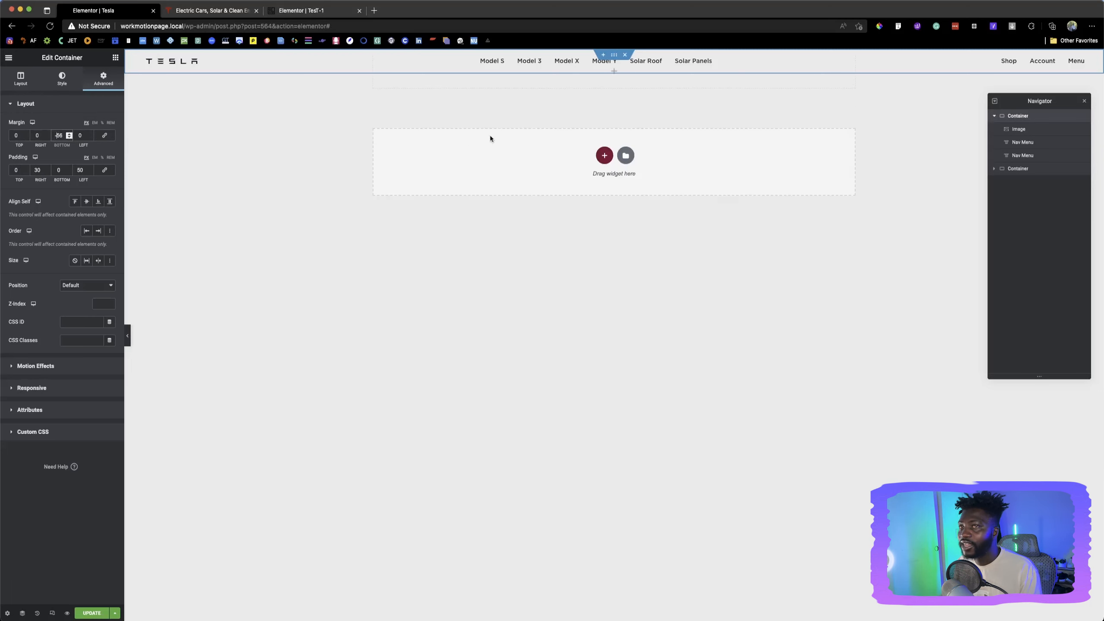
Set the second container's minimum height to 100 VH
click(1030, 169)
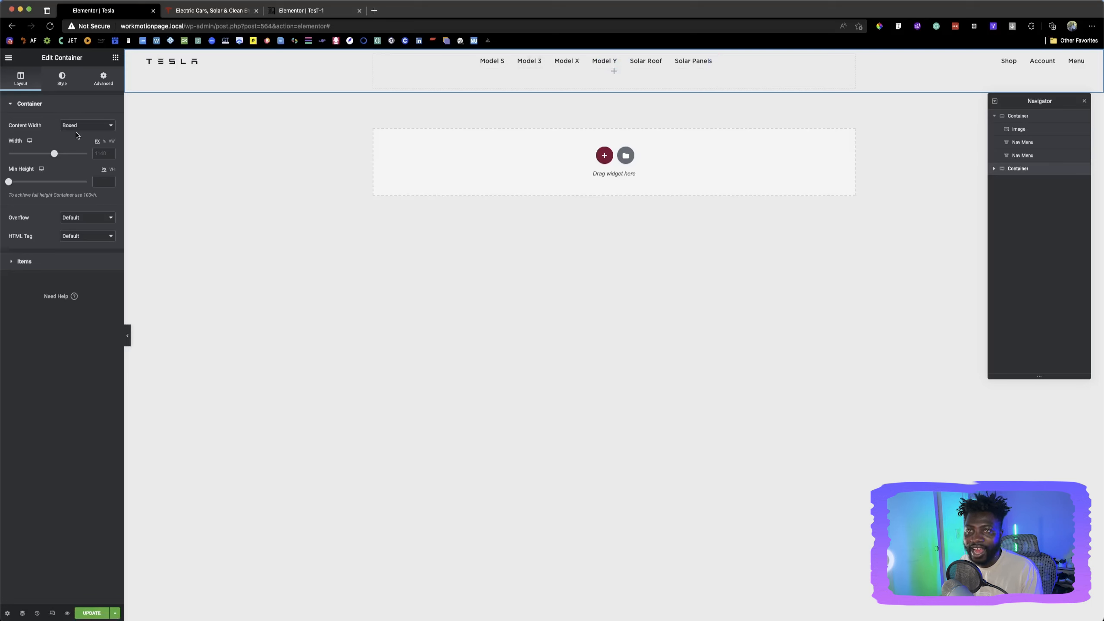
click(112, 169)
click(104, 180)
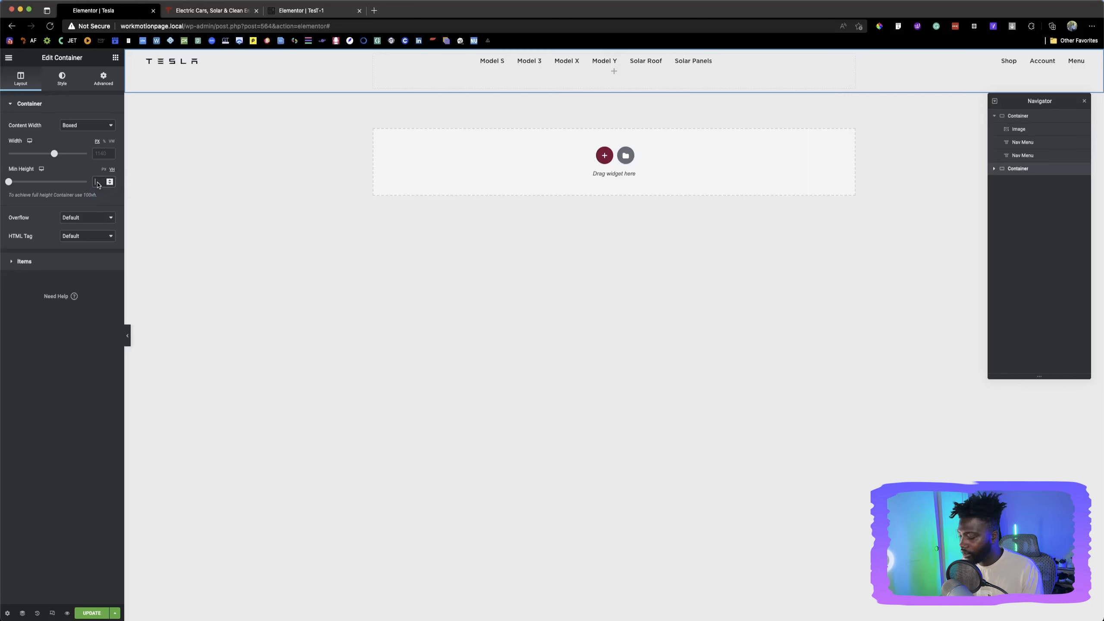
text(100)
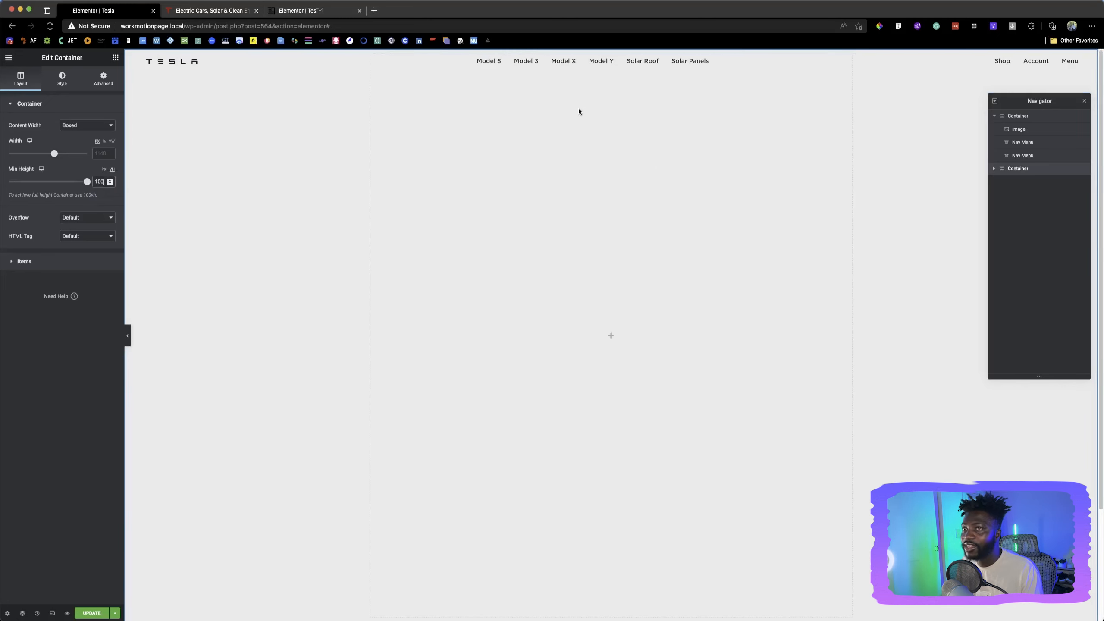
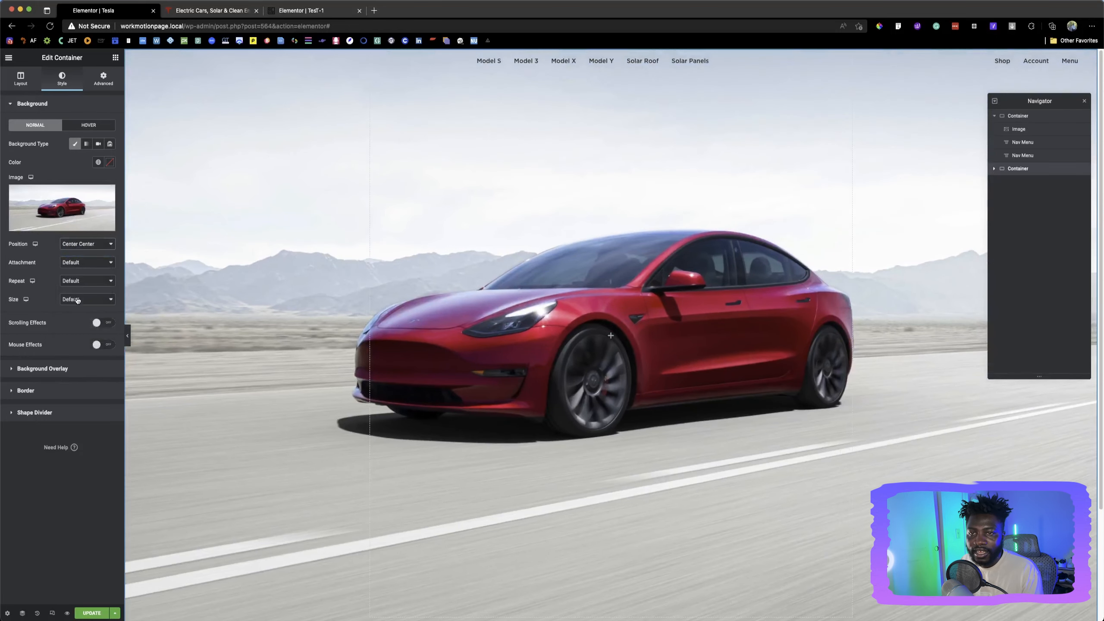
Set the second container's background image size to Cover and compare the full-width preview with the original Tesla site
click(78, 300)
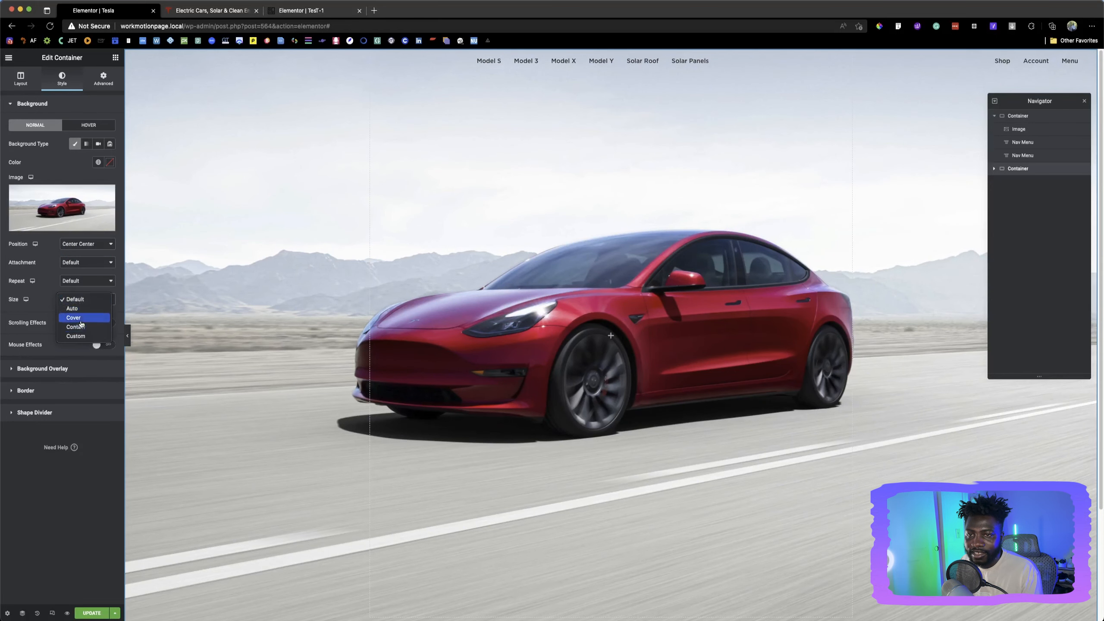
click(81, 318)
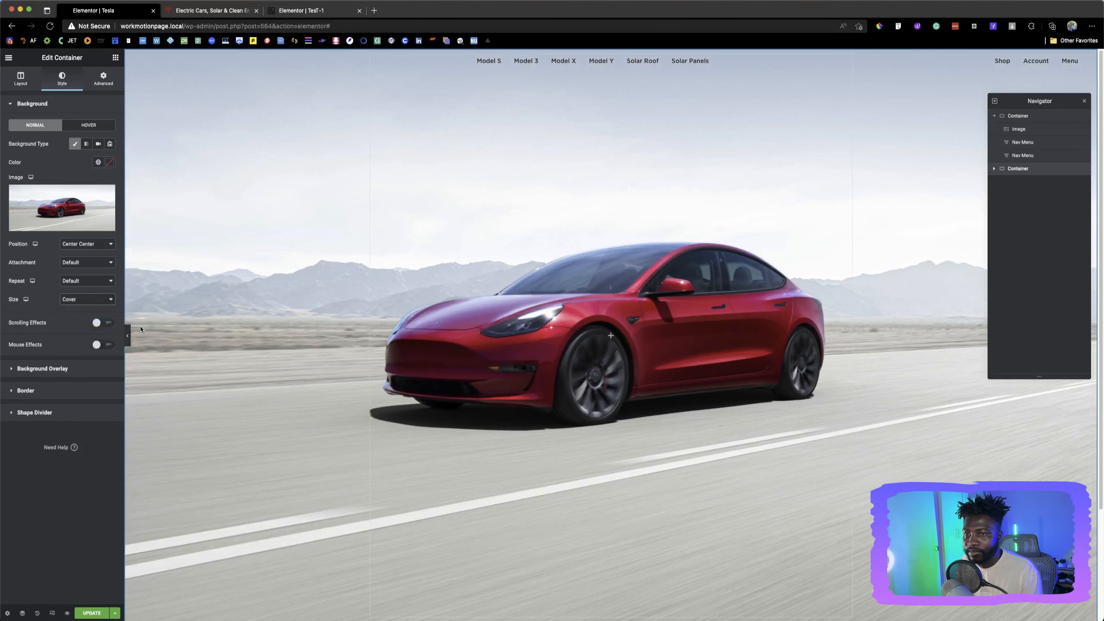
click(127, 335)
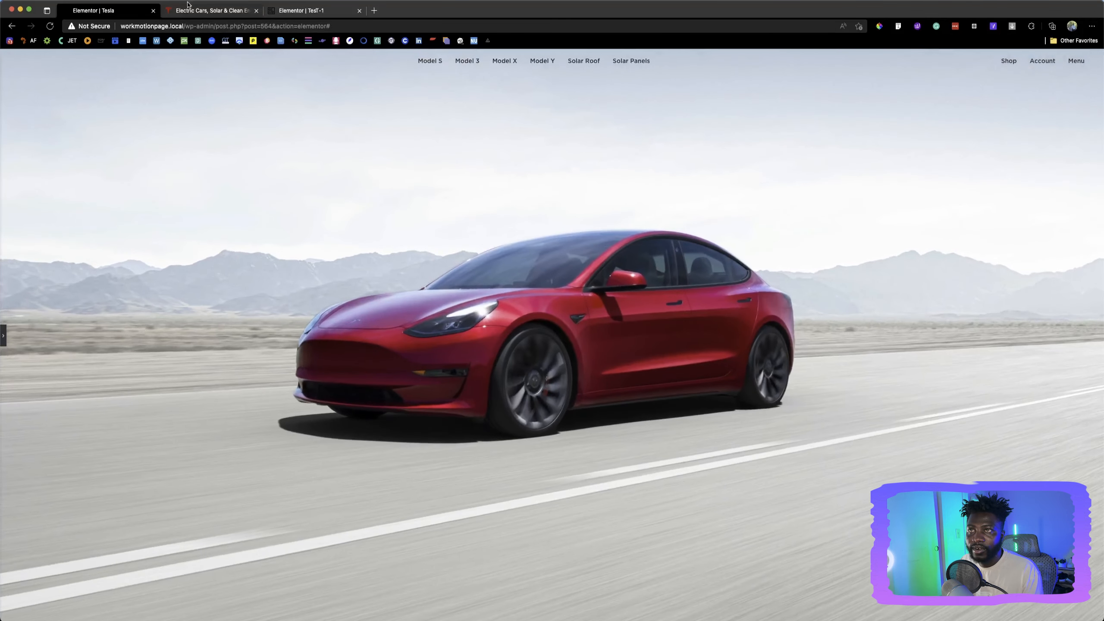
click(189, 10)
click(113, 10)
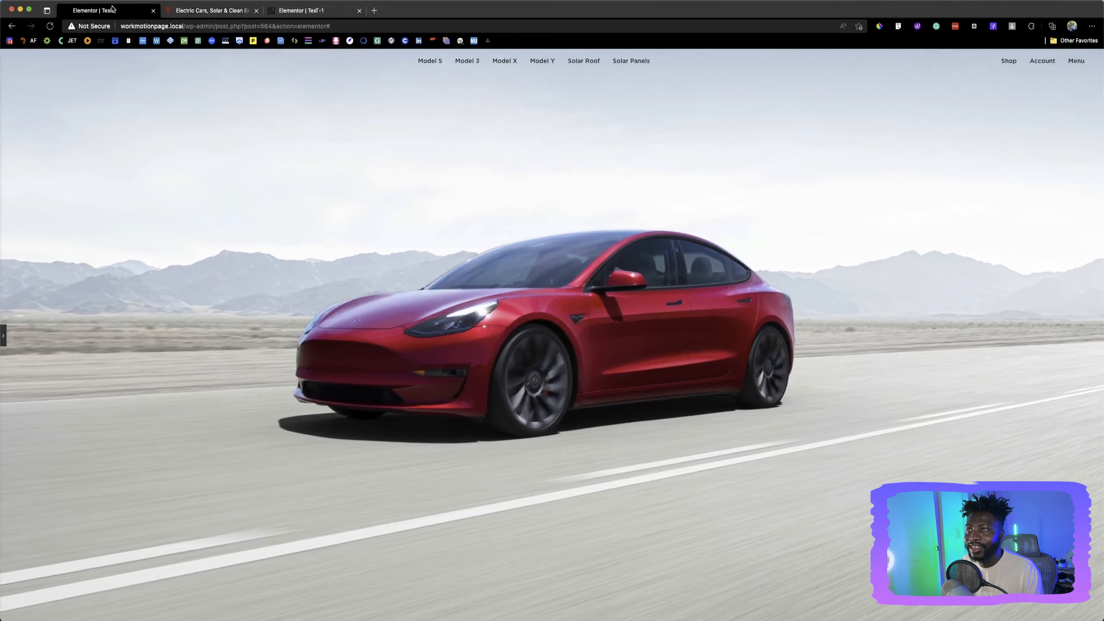
click(173, 11)
click(105, 11)
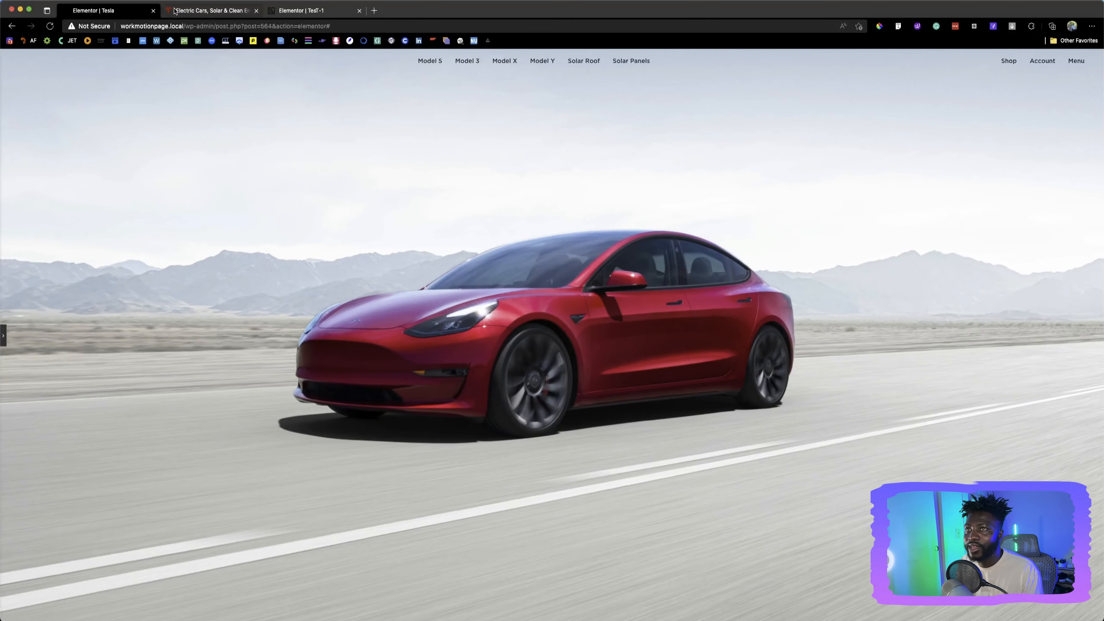
click(187, 11)
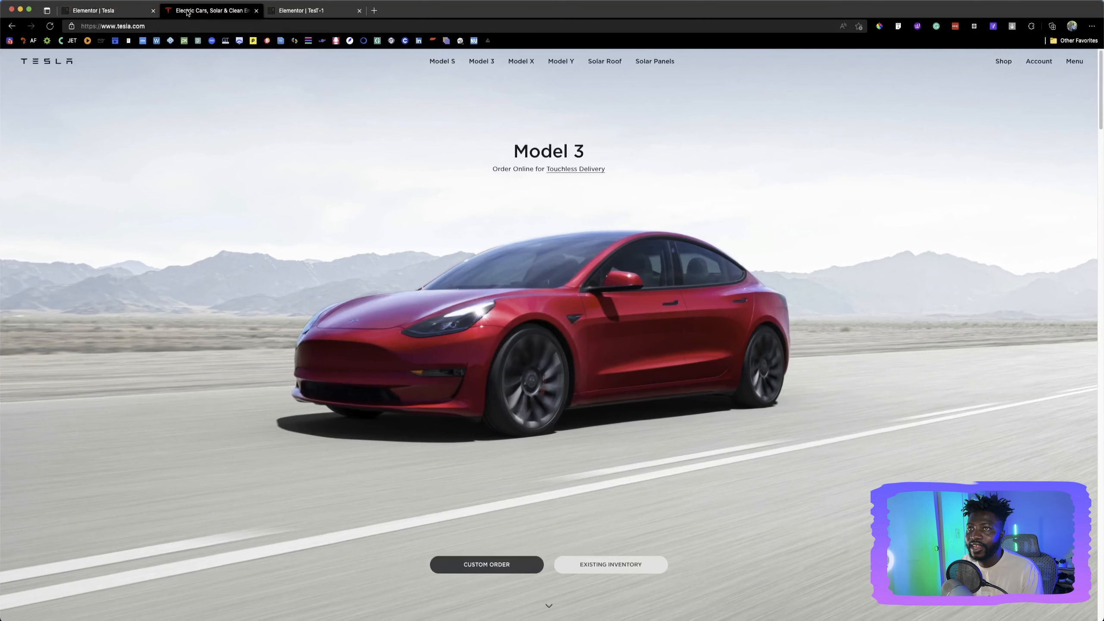
click(128, 12)
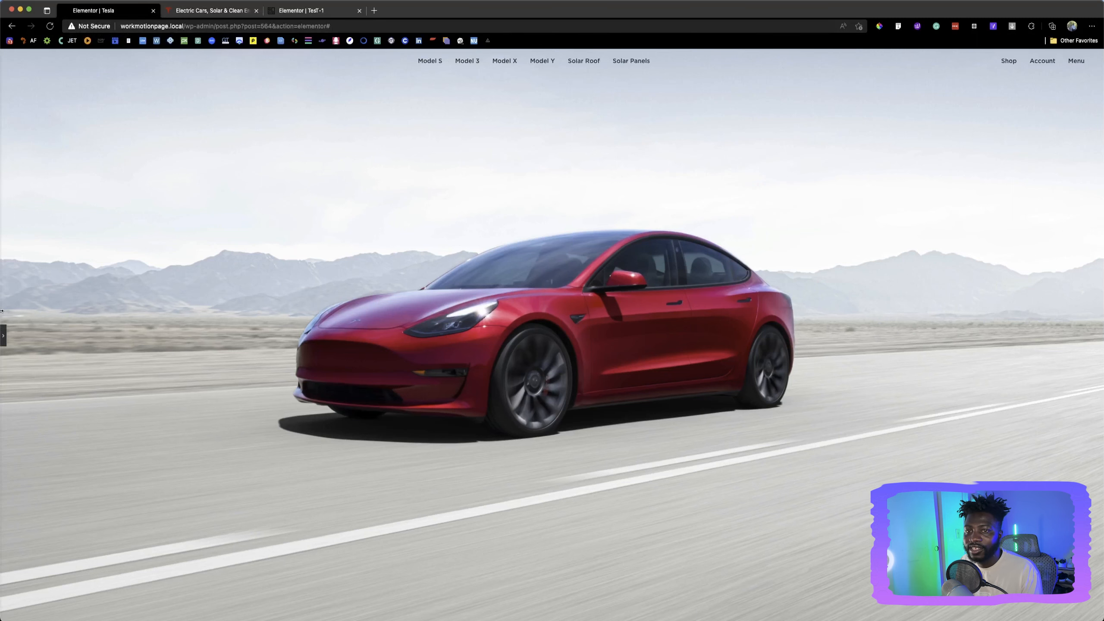
Set the header container's Z-Index to 10 and update the page
click(3, 333)
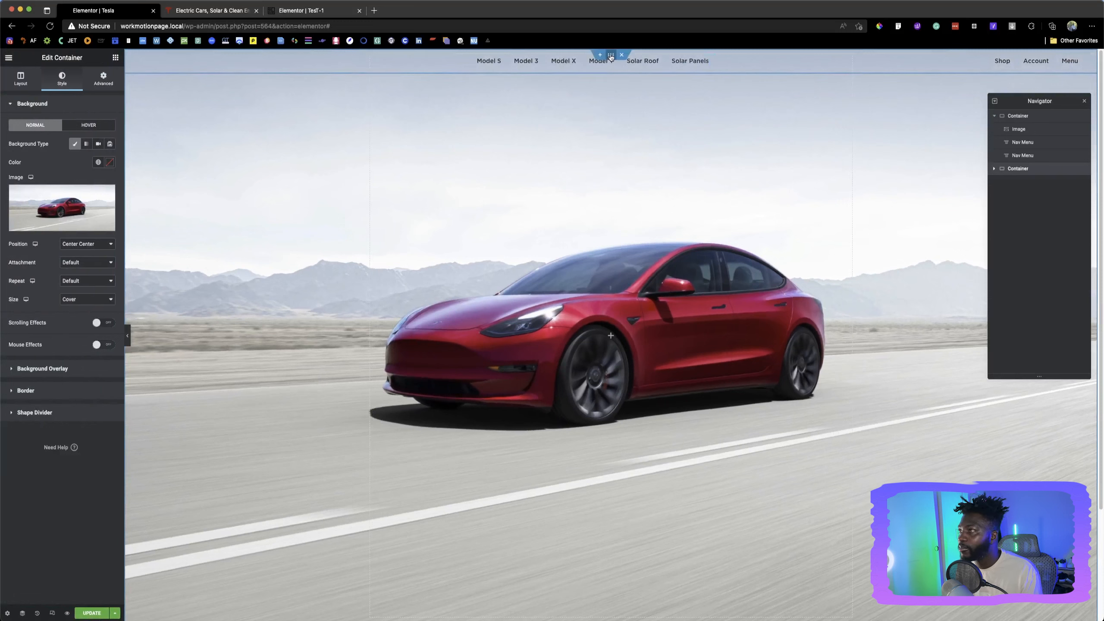
click(610, 57)
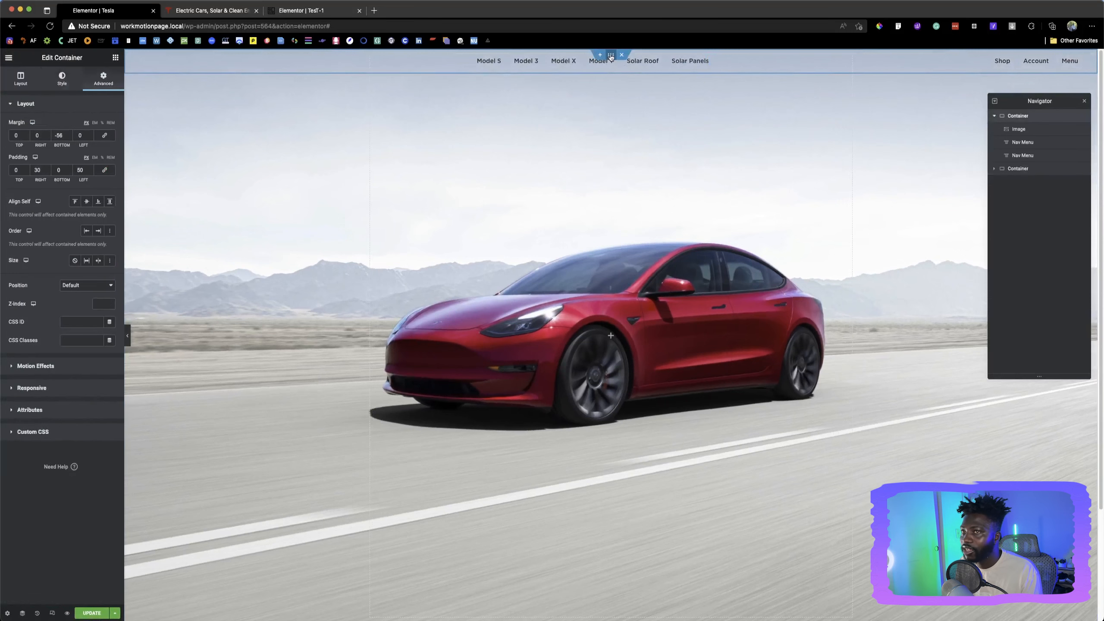
click(104, 305)
text(10)
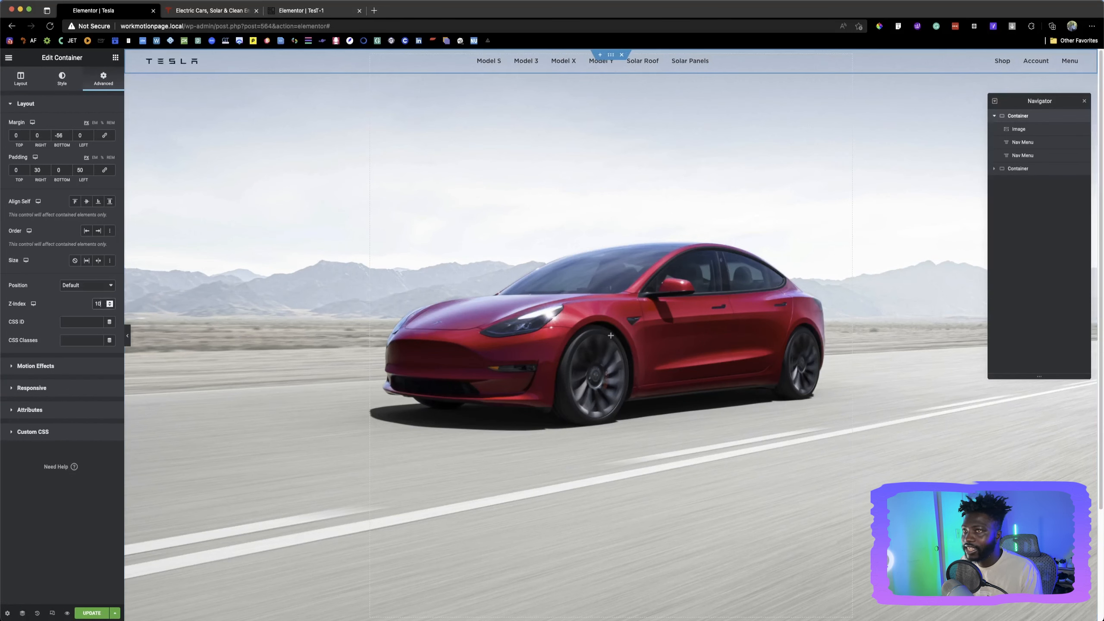
click(92, 611)
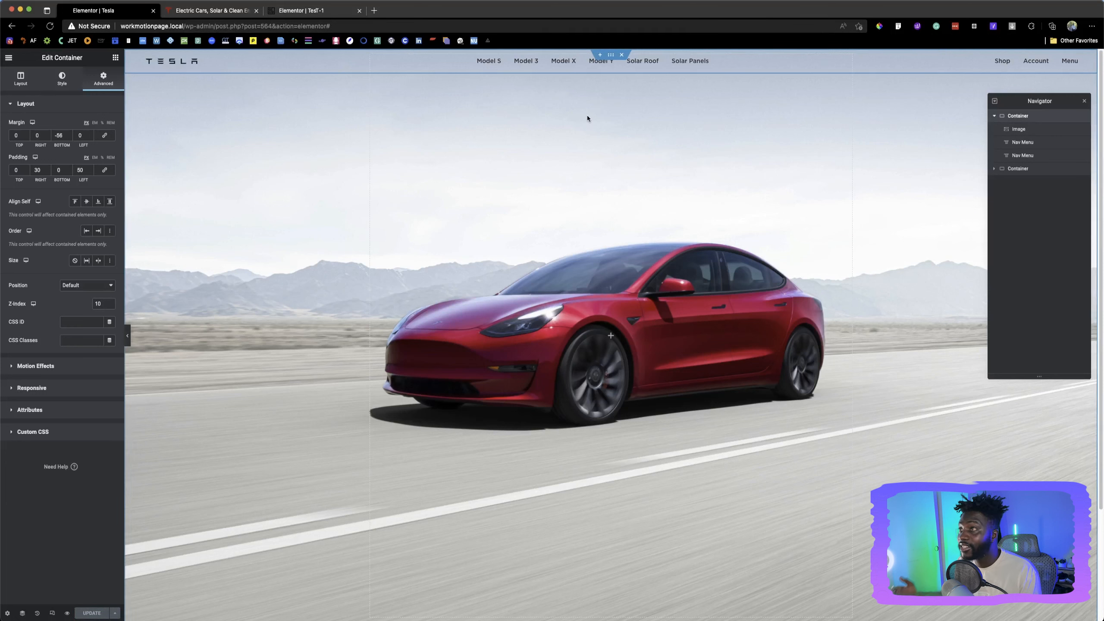
Preview the page at full width to check the header menu's hover effect over the background image
click(1010, 159)
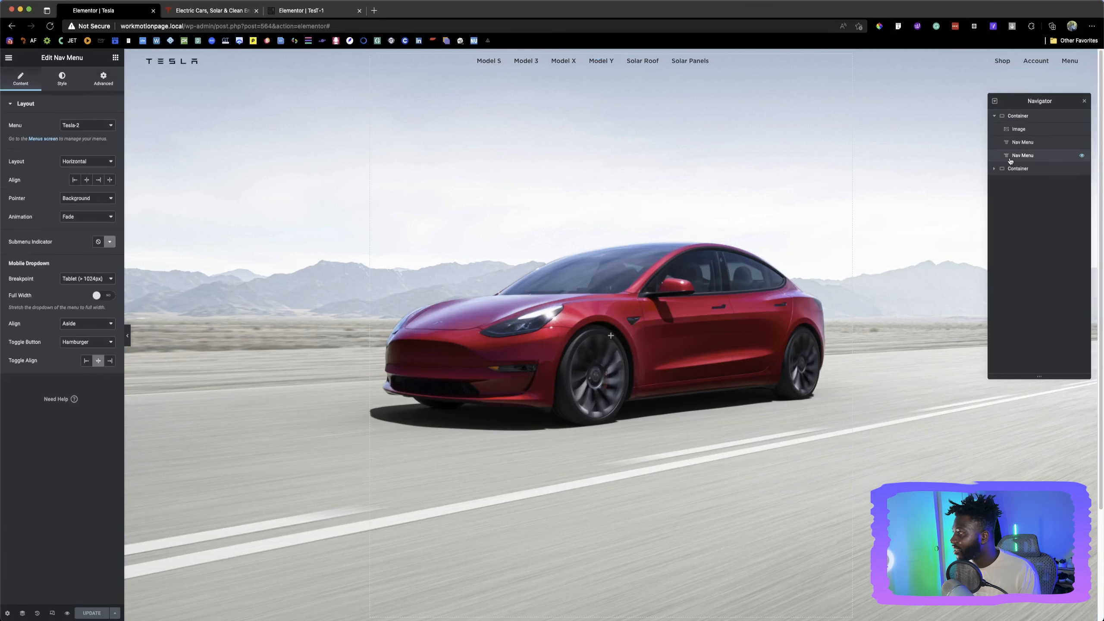
click(1016, 116)
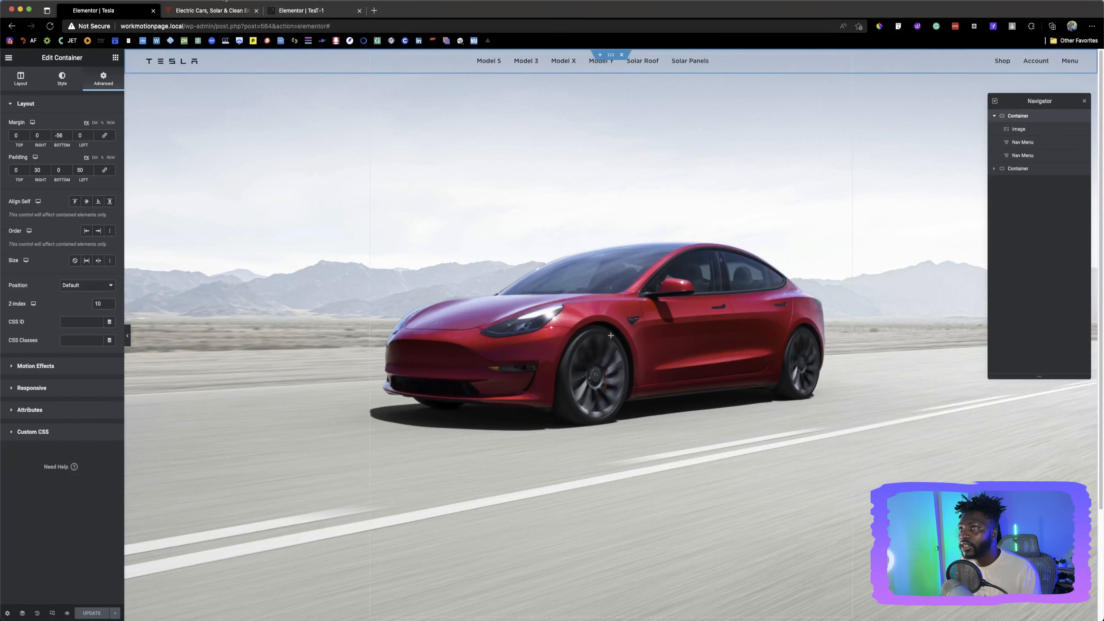
click(127, 335)
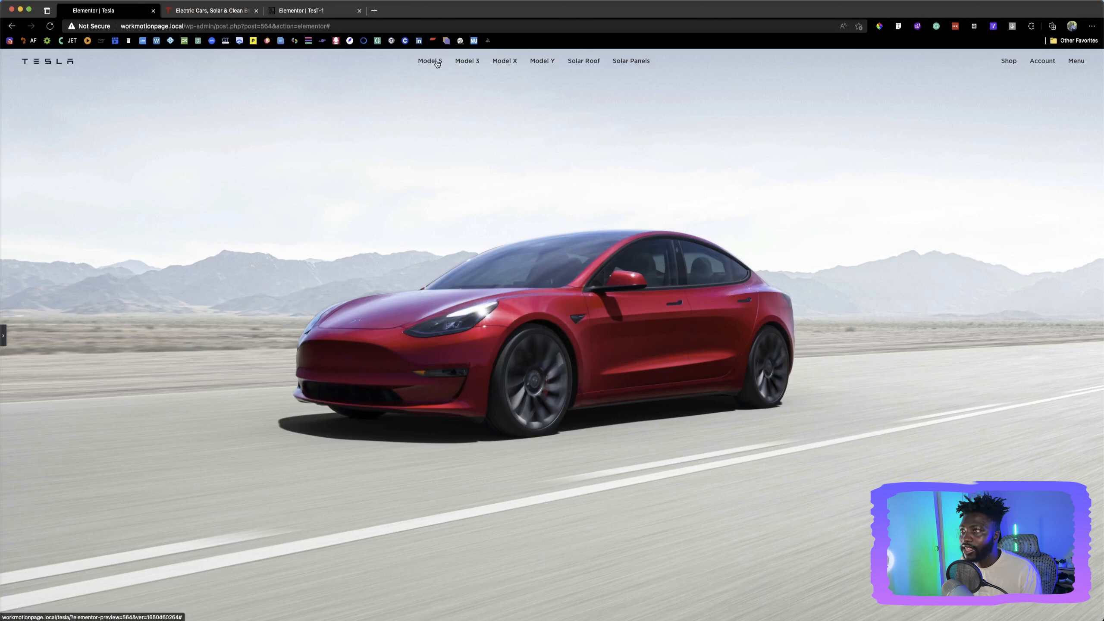
click(3, 335)
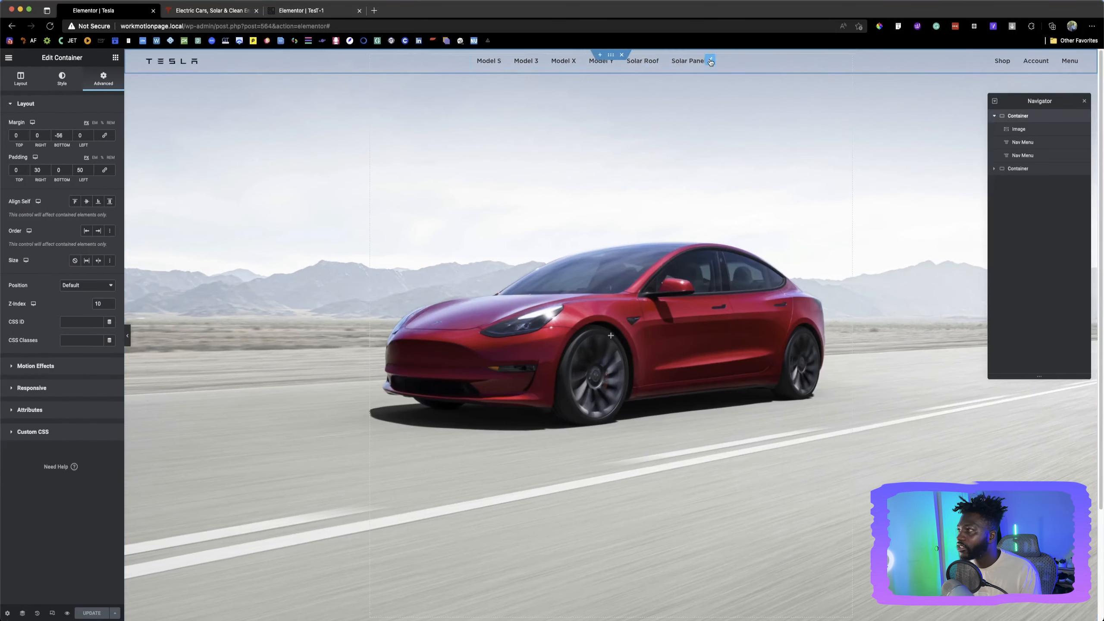
Set the main nav menu's hover pointer color to a nearly transparent black, #0000000F
click(710, 62)
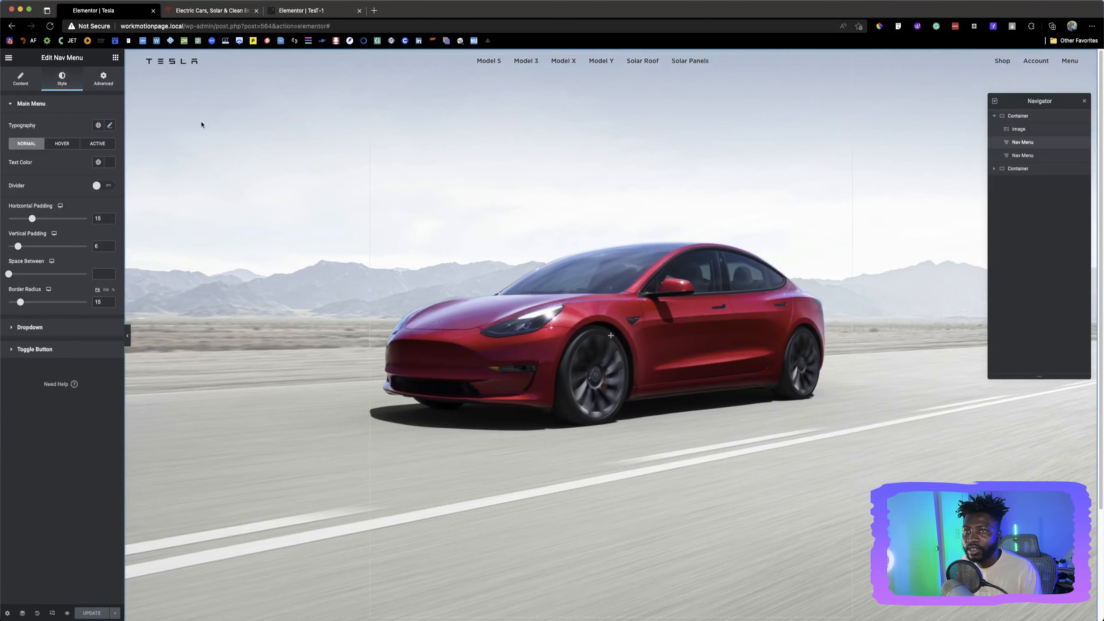
click(68, 144)
click(109, 181)
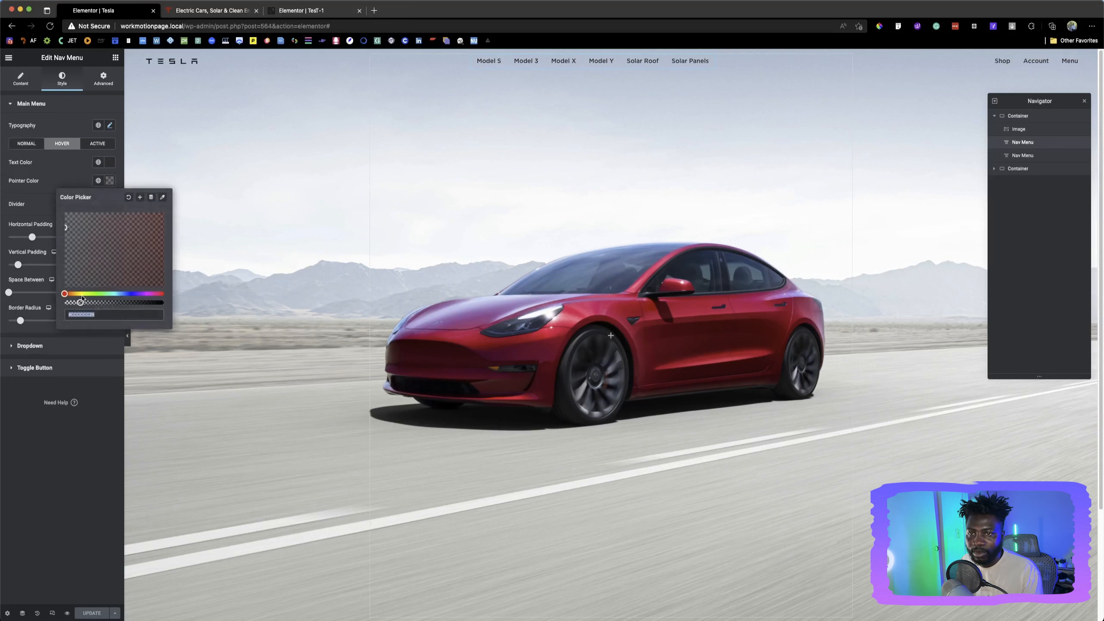
drag(81, 300, 84, 302)
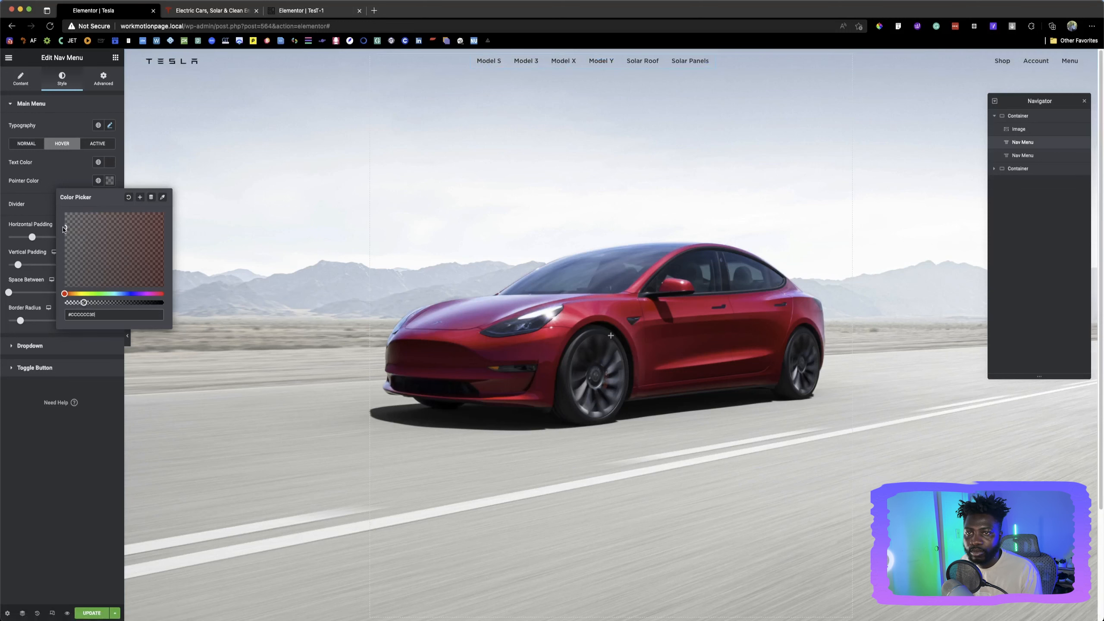
drag(66, 227, 56, 338)
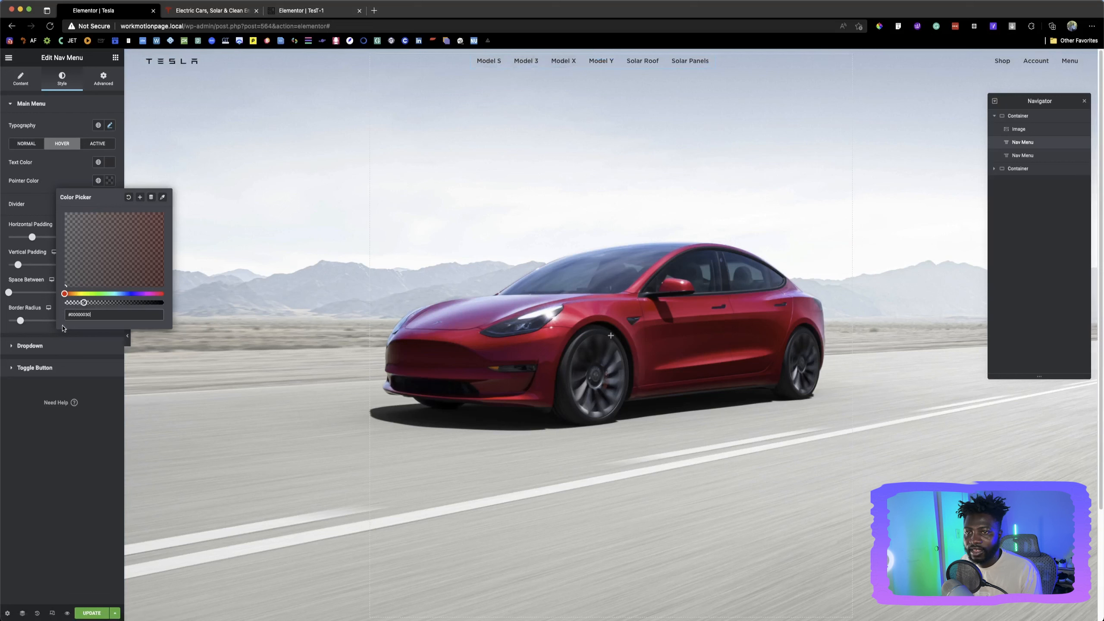
drag(85, 303, 75, 303)
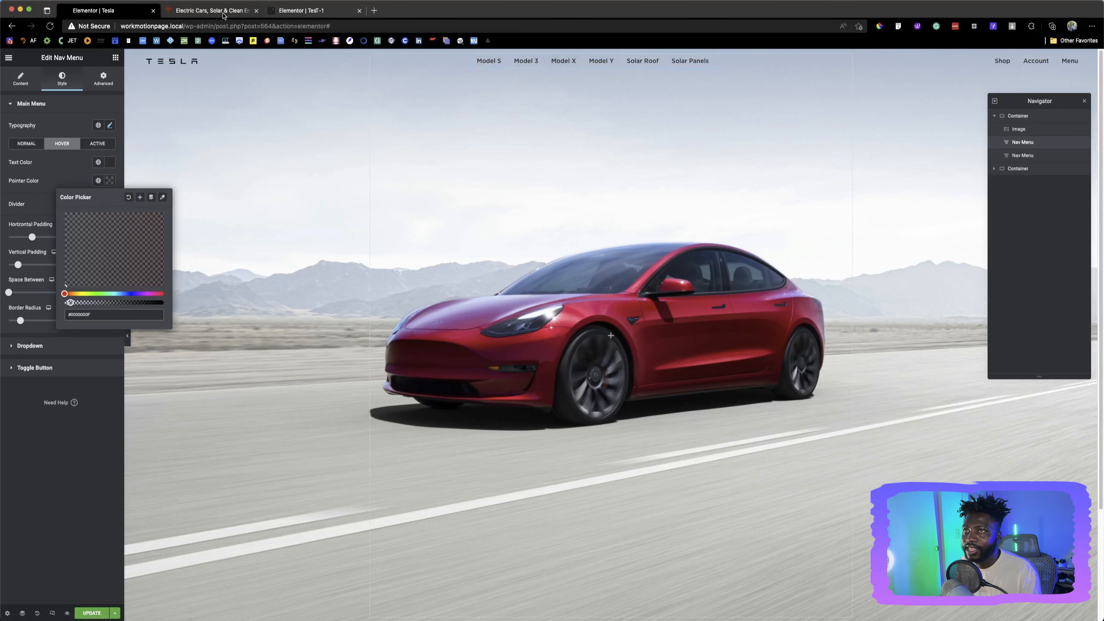
Compare the menu hover shade with the original Tesla site and fine-tune the hover pointer color to #0F0F0F0D
key(ctrl+Tab)
click(112, 9)
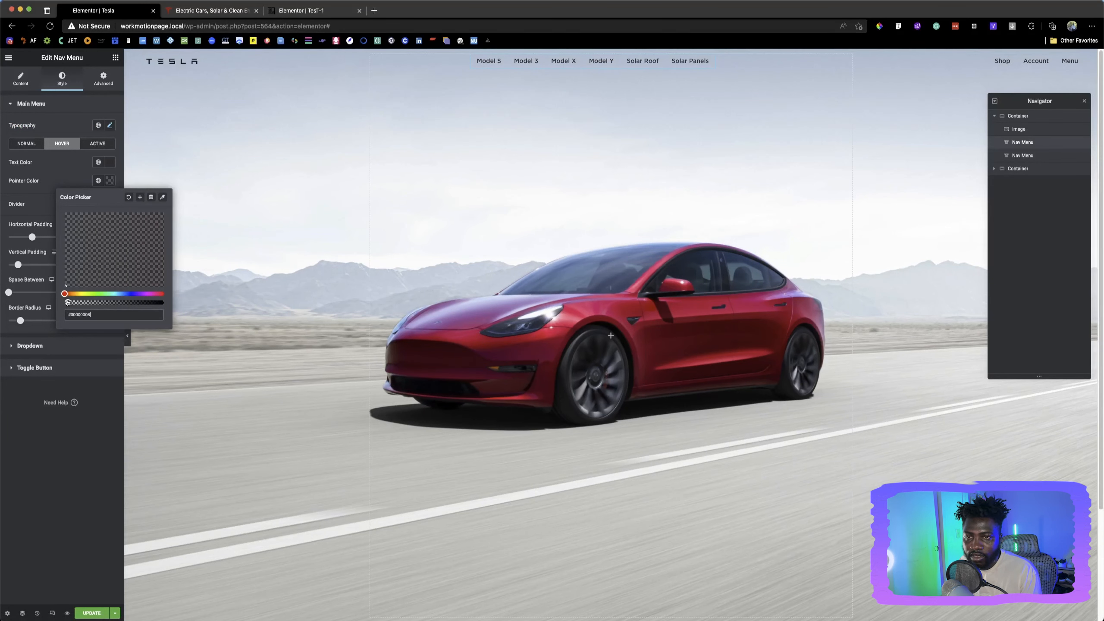
click(225, 9)
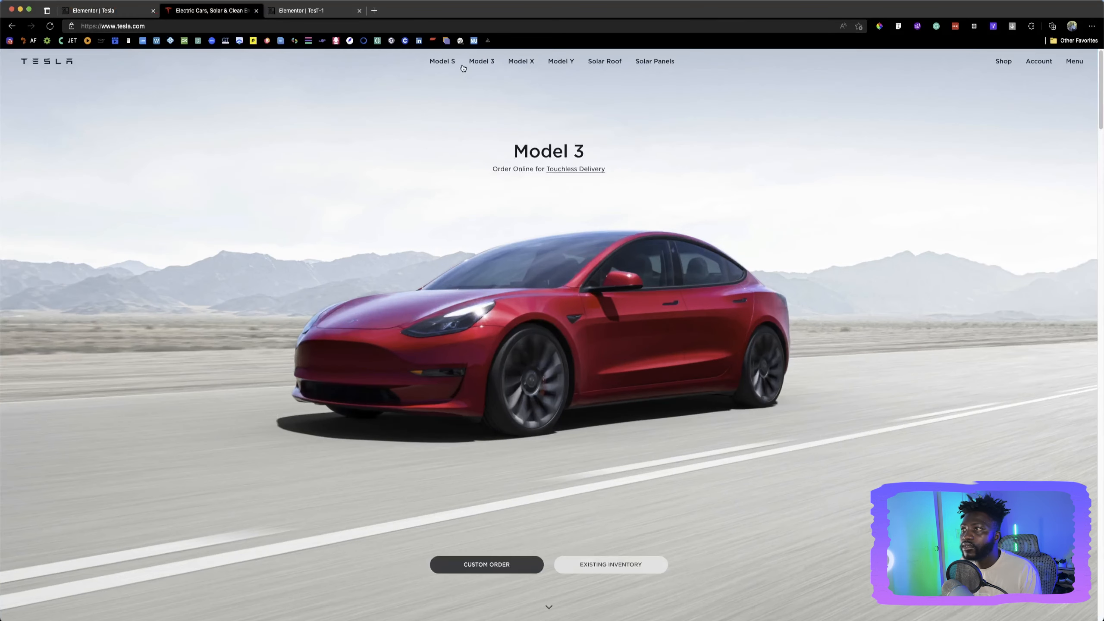
click(112, 10)
click(66, 283)
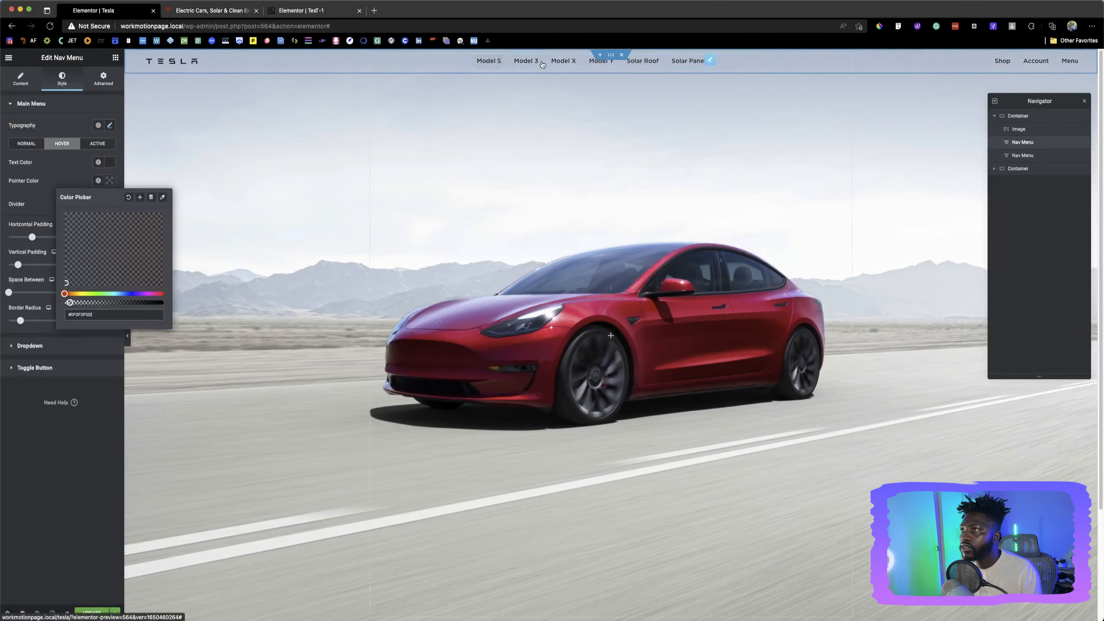
Copy the main nav menu and paste its style onto the Shop, Account and Menu nav menu
right_click(697, 65)
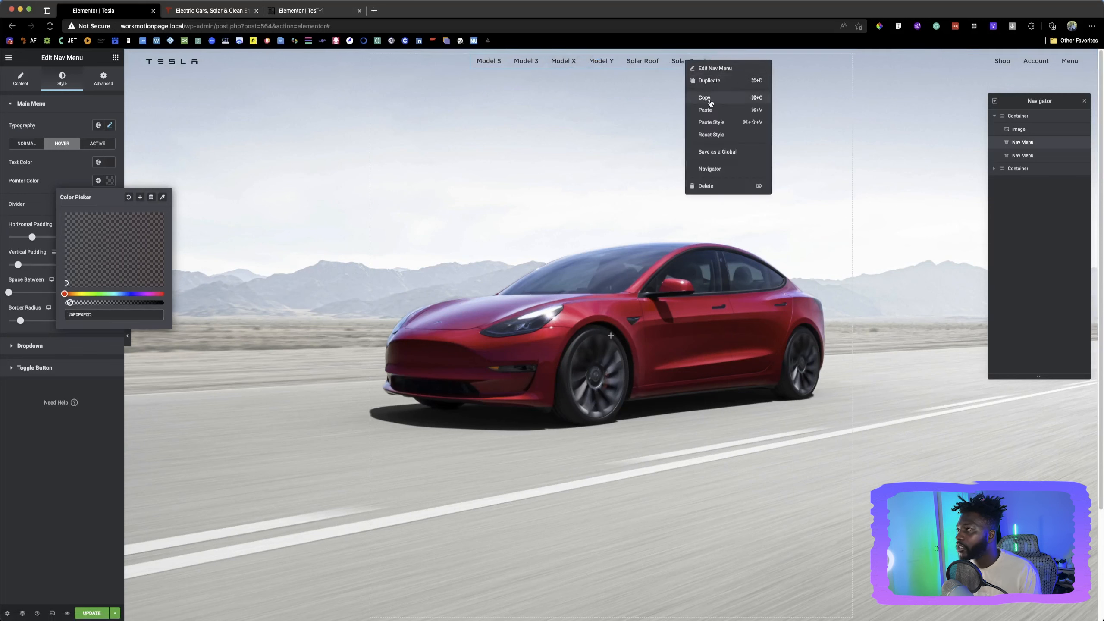
key(Escape)
right_click(1011, 64)
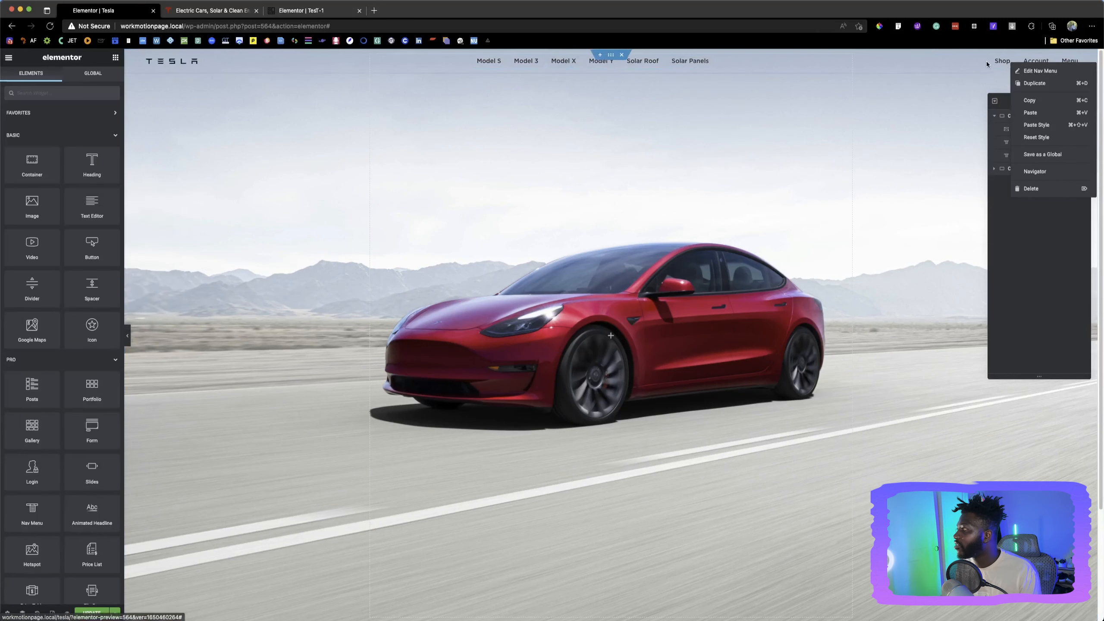
click(1002, 63)
right_click(1002, 62)
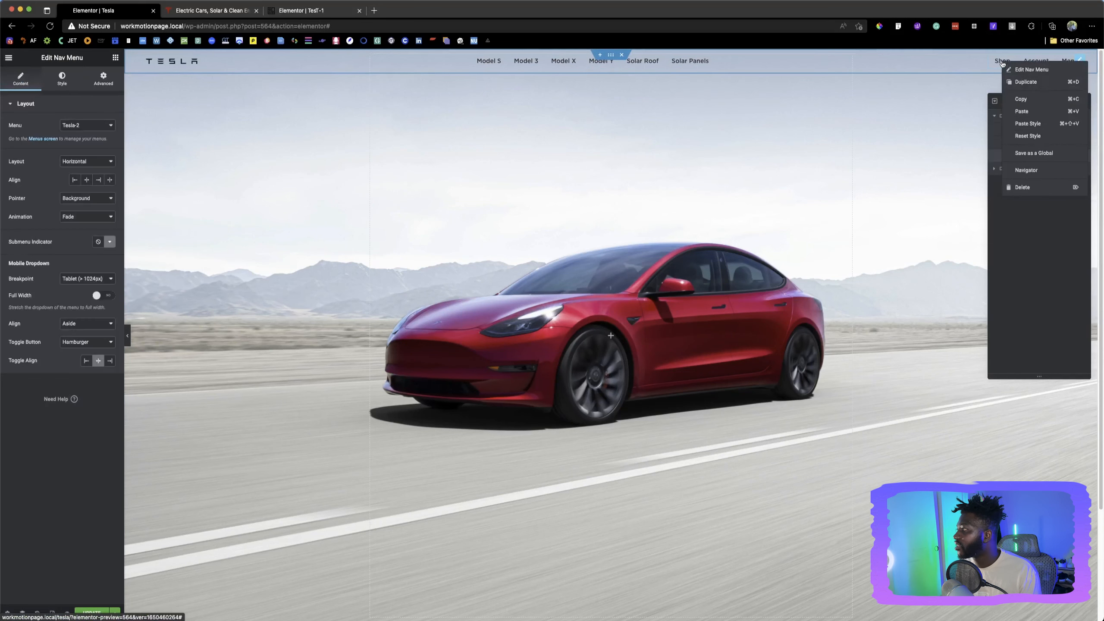
click(1031, 124)
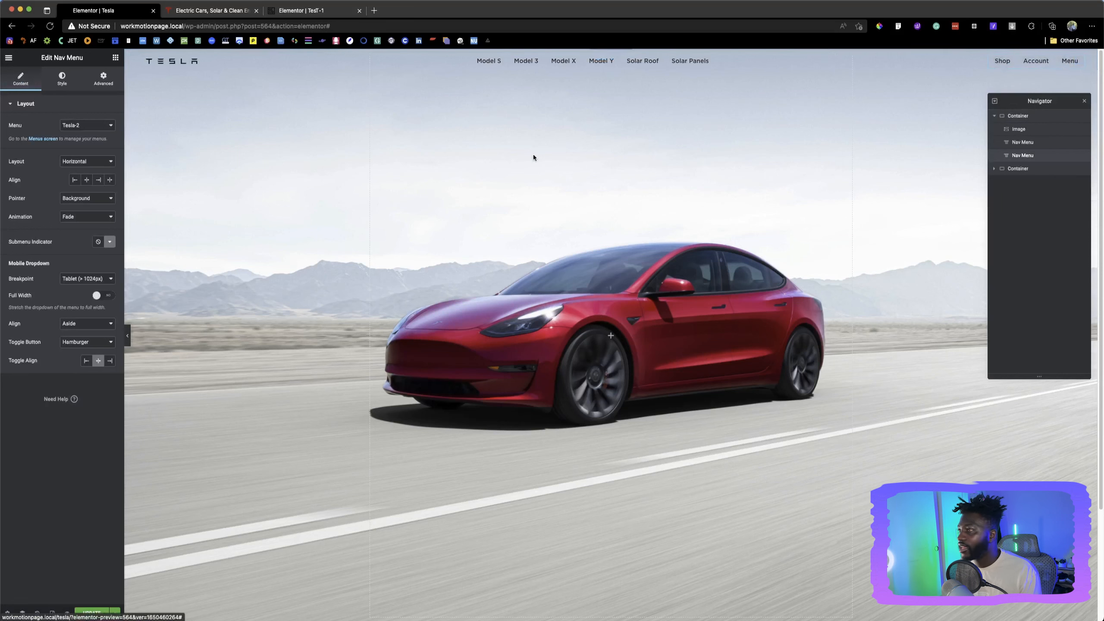
Collapse the header container in the Navigator and add a nested container inside the hero container
click(610, 336)
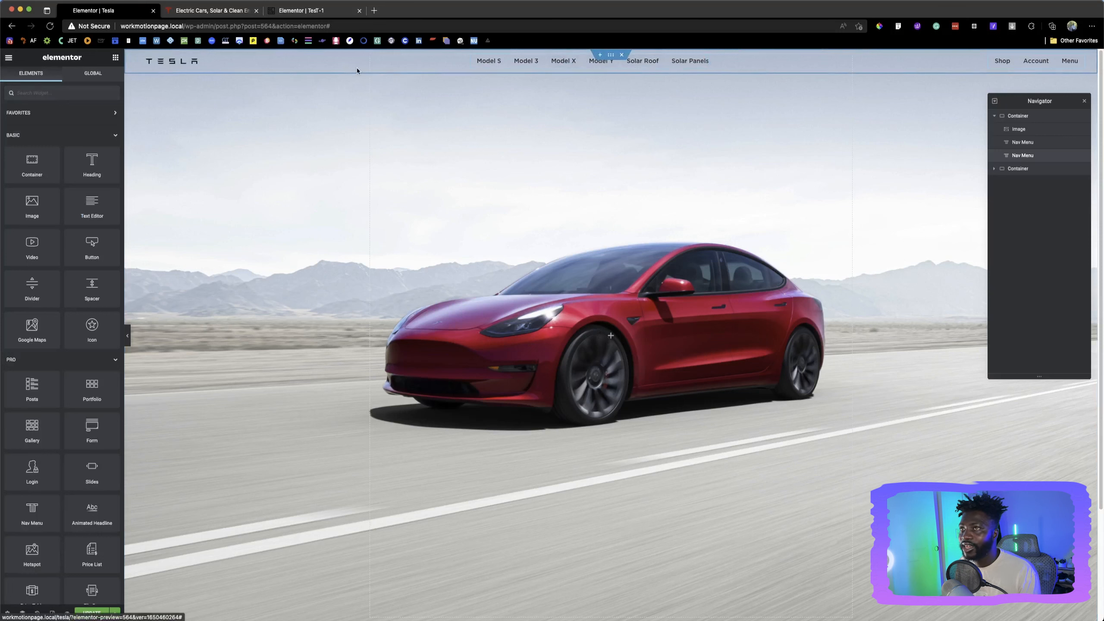
click(993, 116)
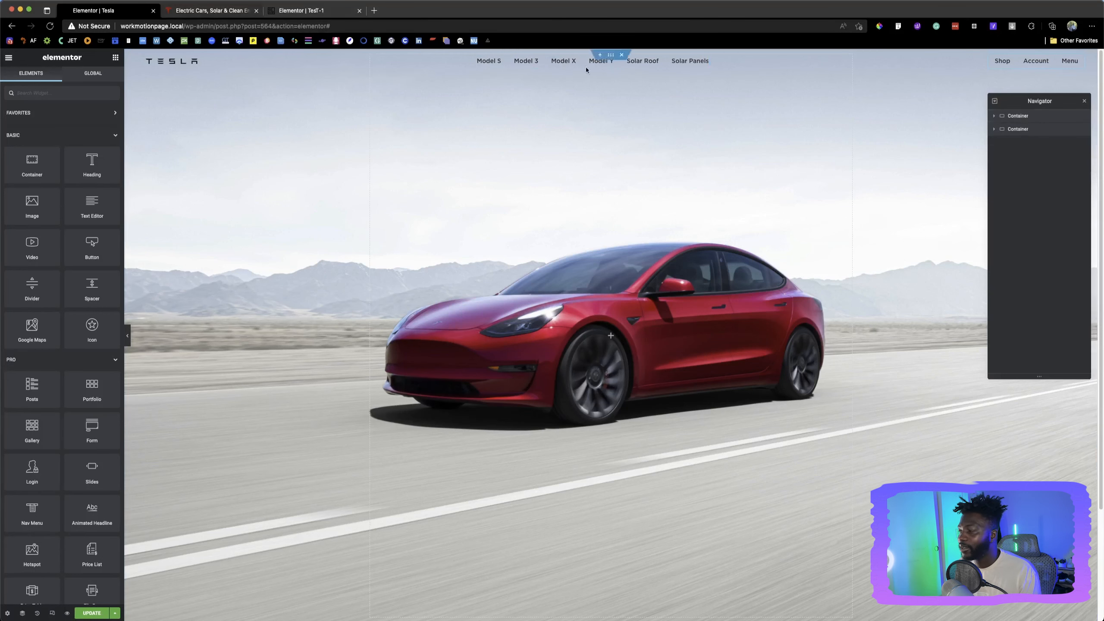
click(1020, 129)
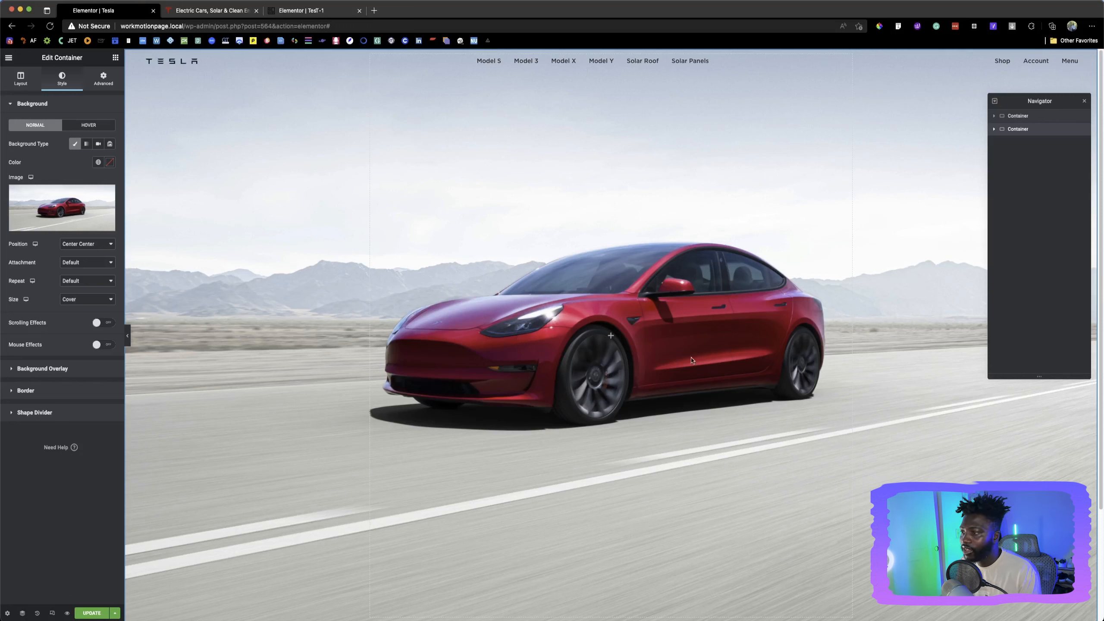
click(610, 335)
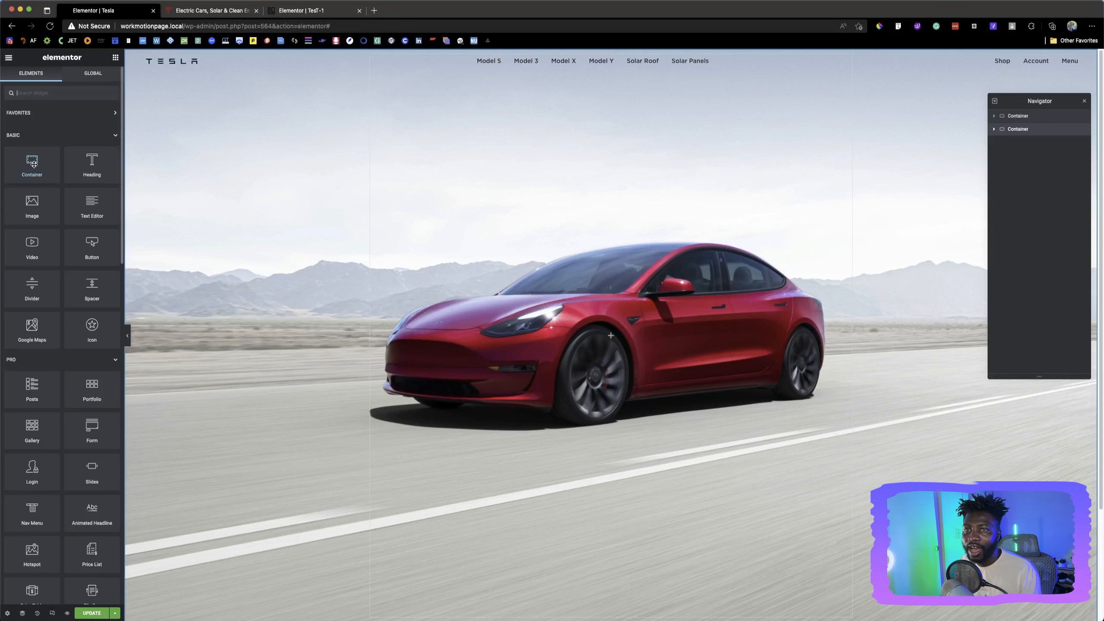
drag(33, 164, 648, 349)
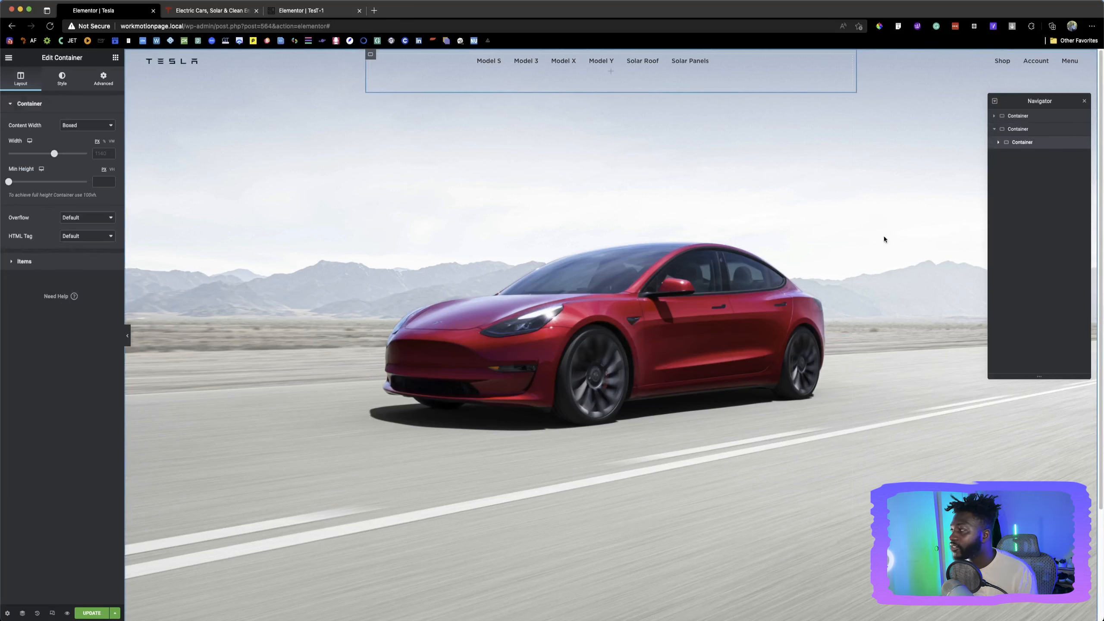
Check the original Tesla hero layout and set the nested container's Justify Content and Align Items to Center
key(ctrl+Tab)
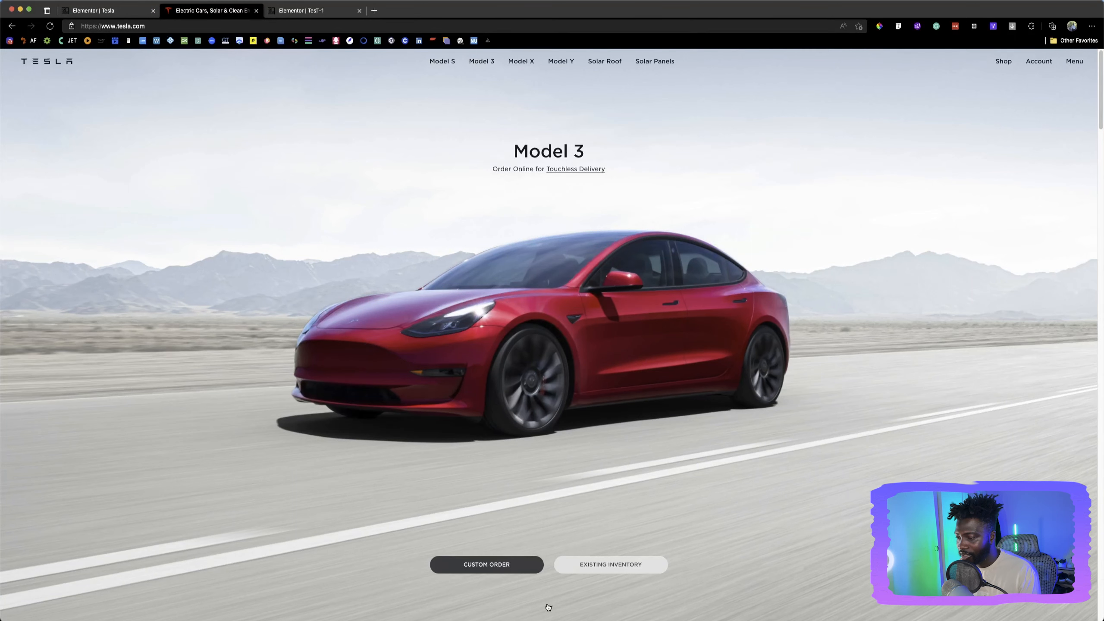
click(124, 13)
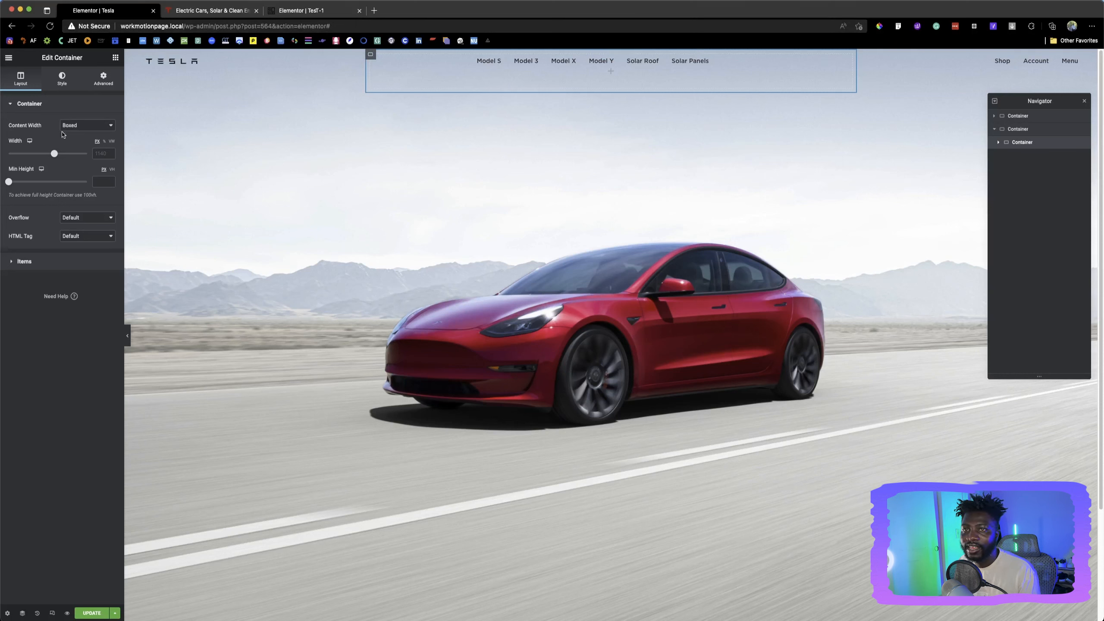
click(30, 268)
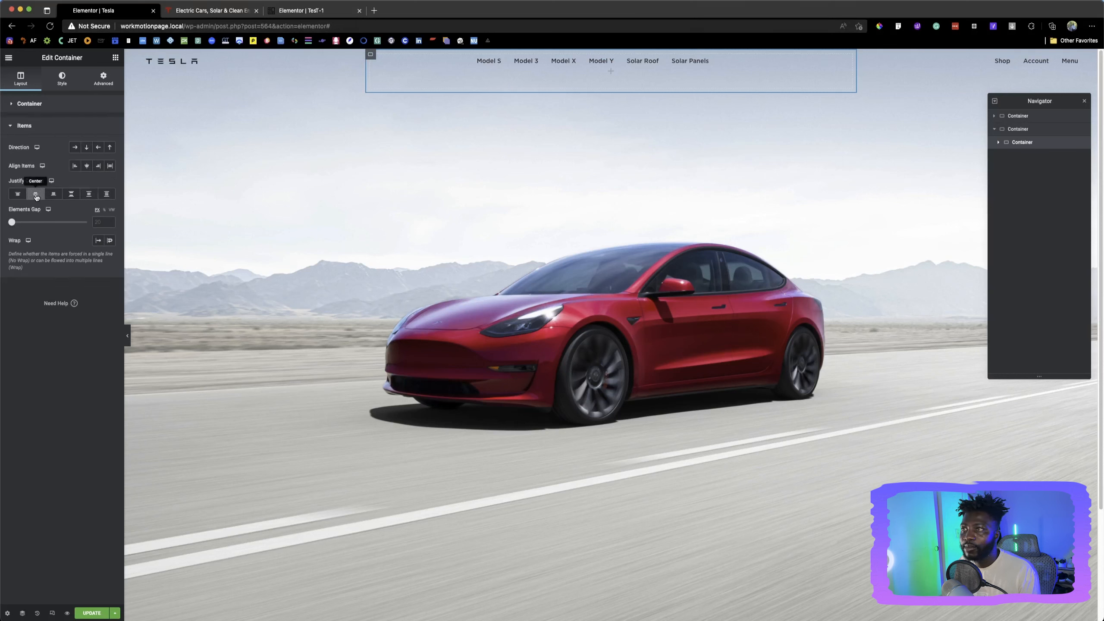
click(87, 165)
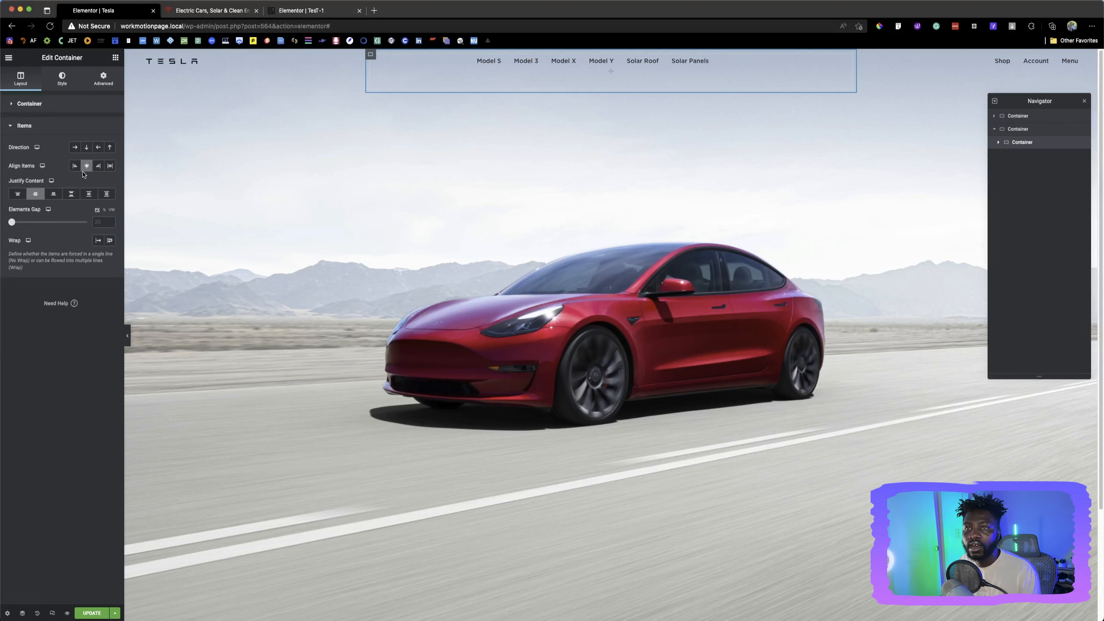
Review the hero container's layout settings and set the nested container's minimum height to 73 VH
click(1017, 129)
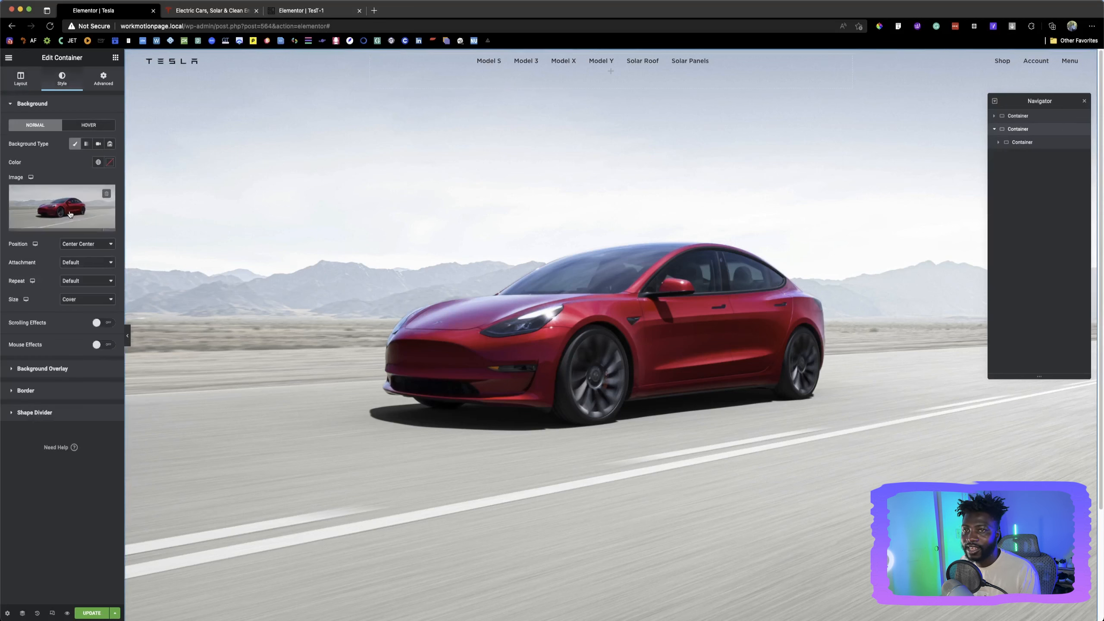
click(21, 79)
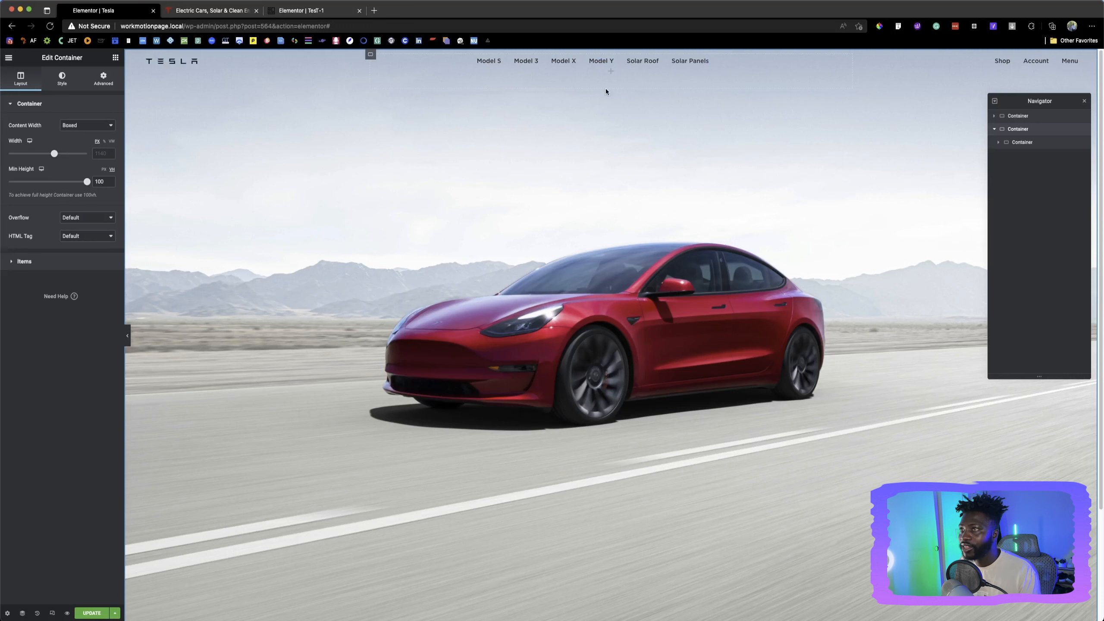
click(1028, 143)
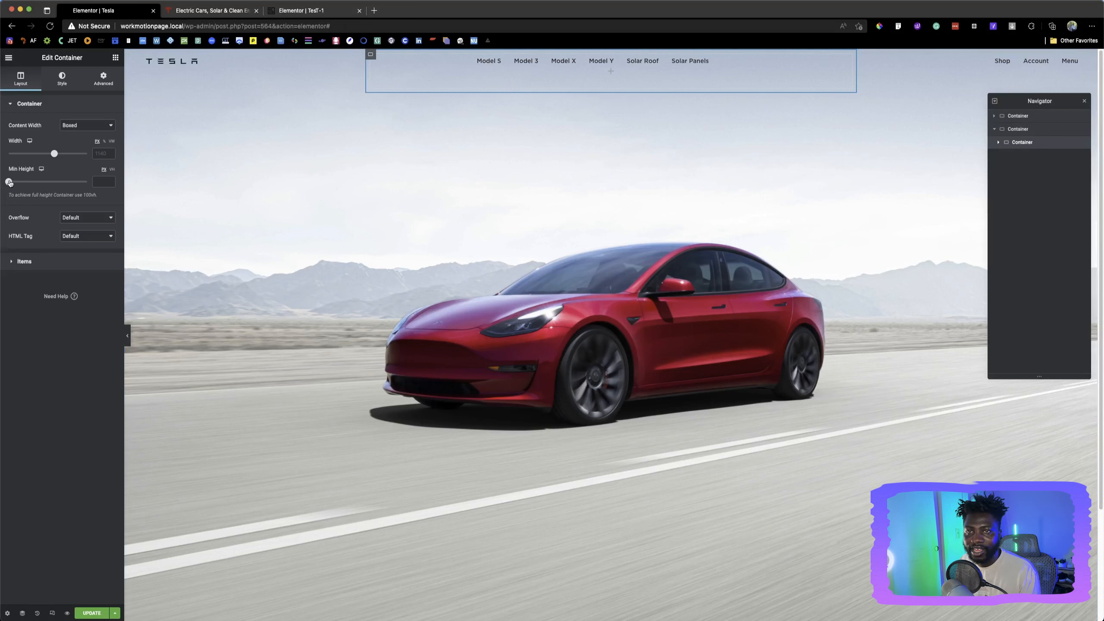
click(111, 170)
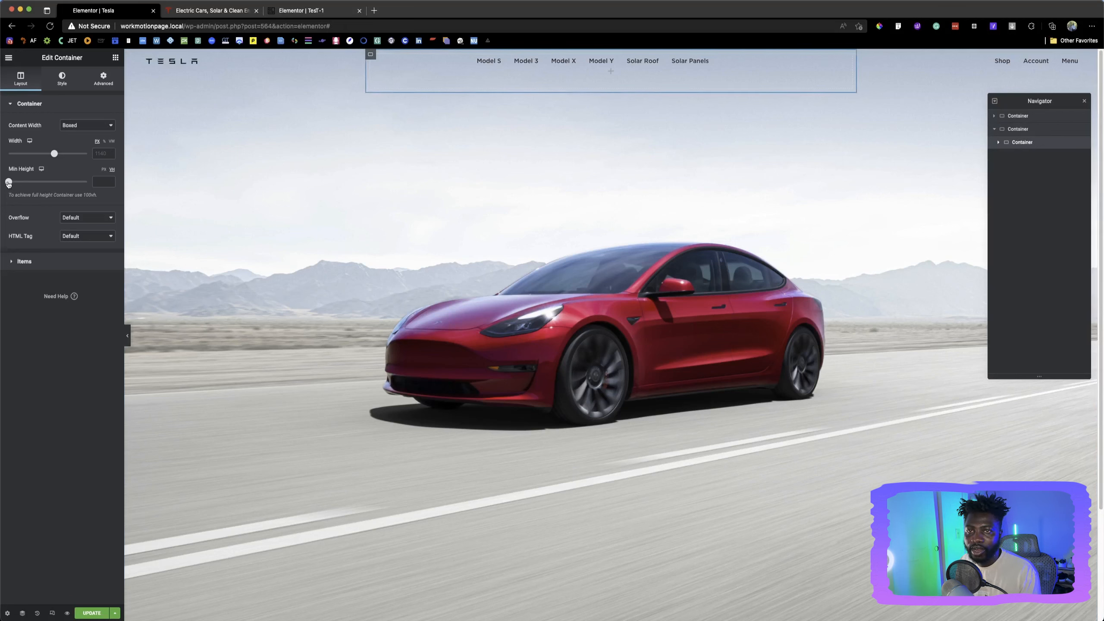
drag(9, 183, 66, 180)
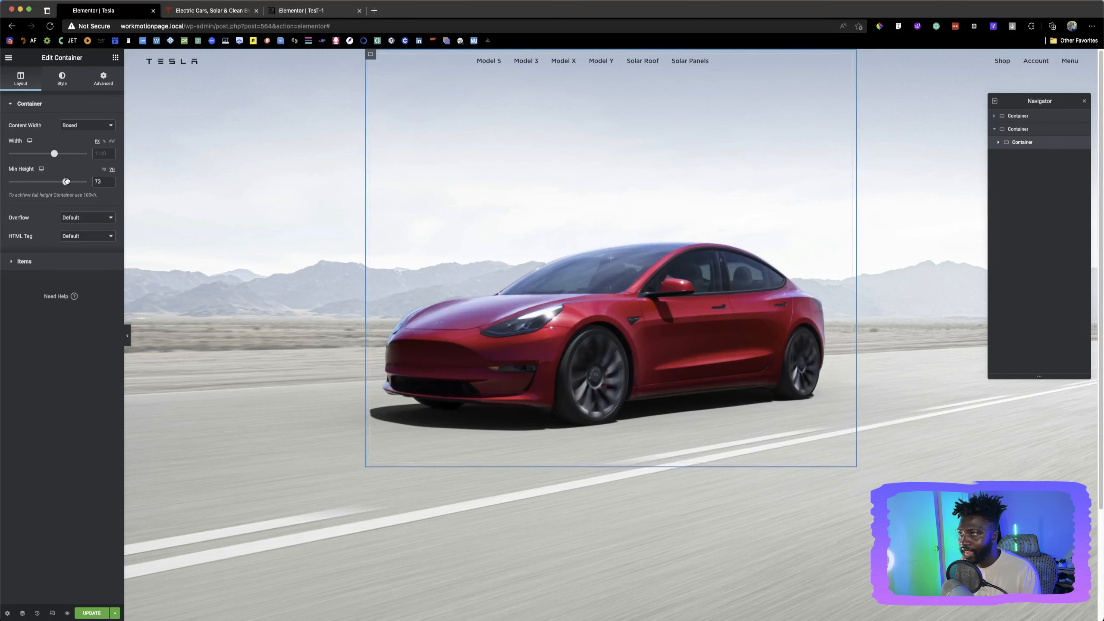
Set the parent hero container's Justify Content to Center
click(1026, 131)
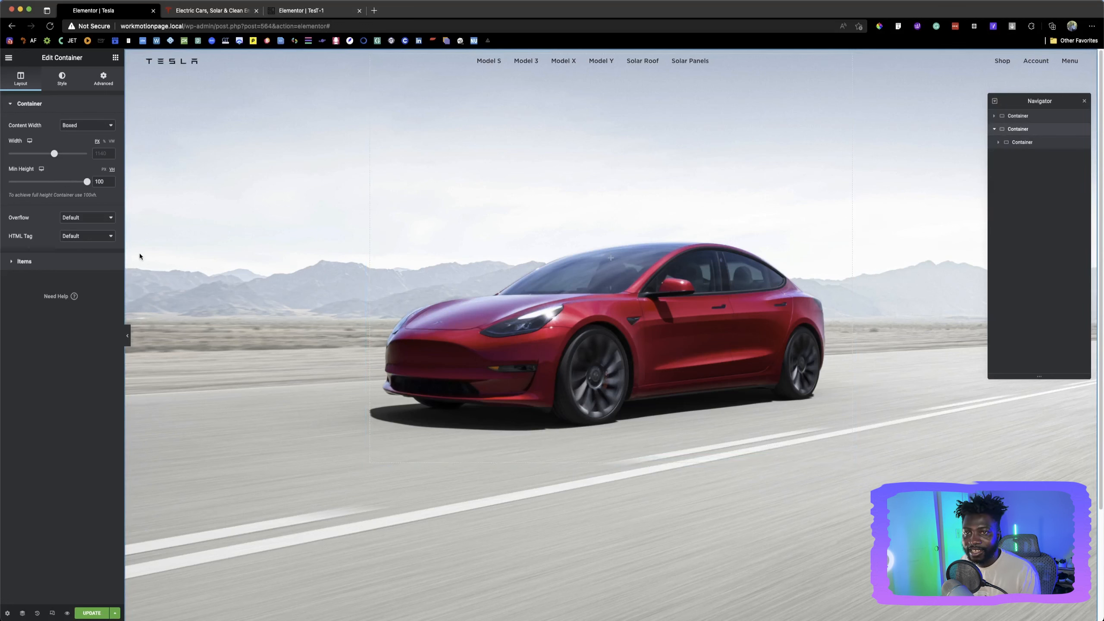
click(24, 261)
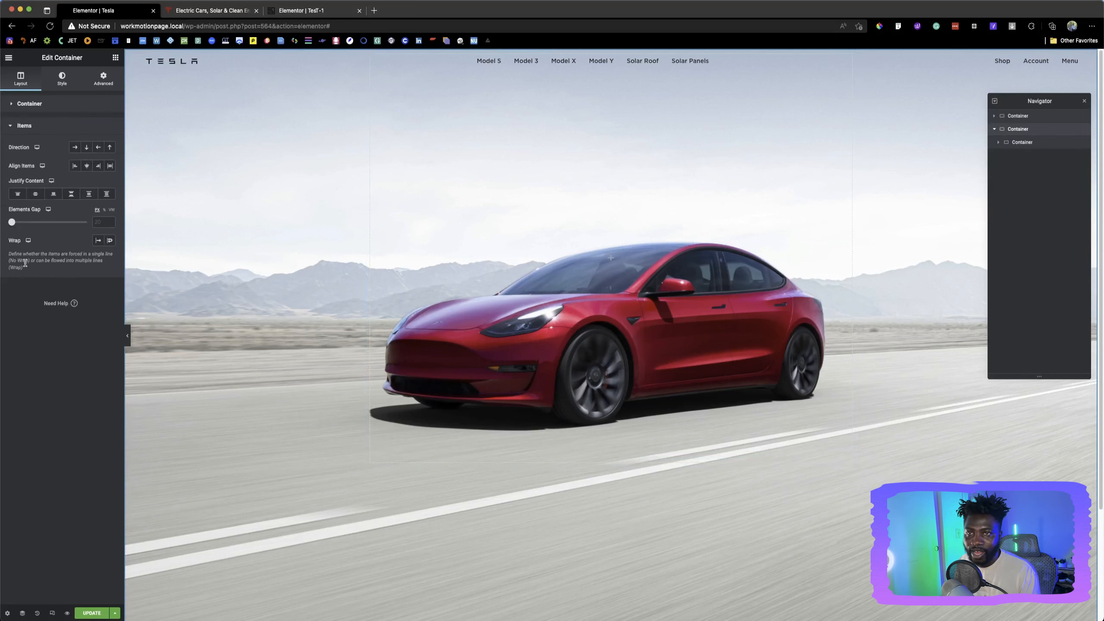
click(35, 194)
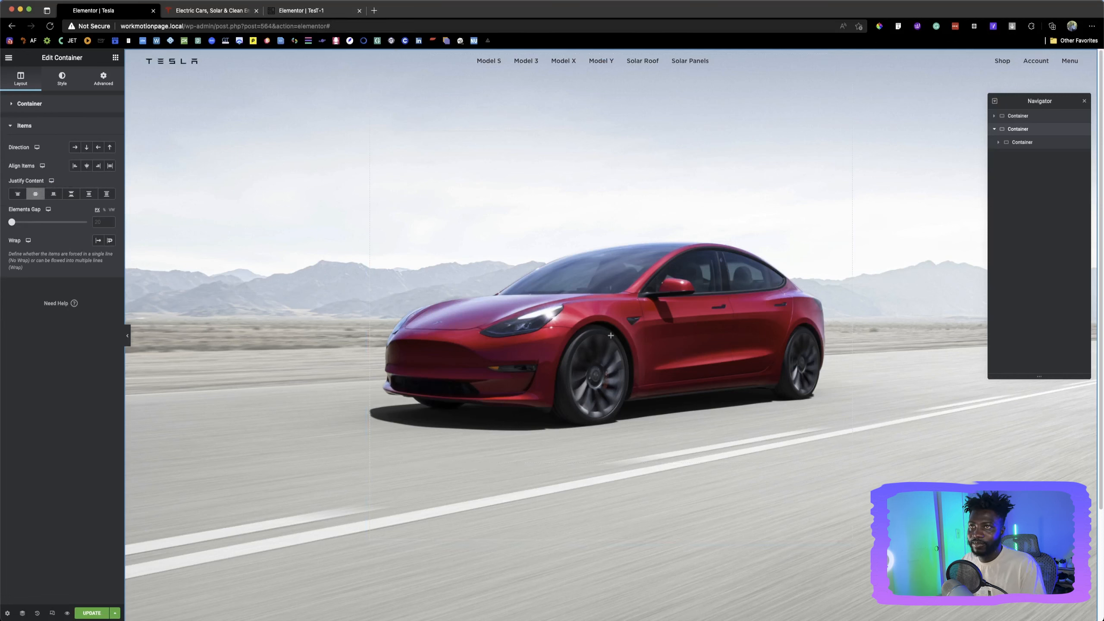
Check the Model 3 title on the original Tesla site and add a Heading widget inside the nested container
click(190, 10)
drag(515, 150, 586, 154)
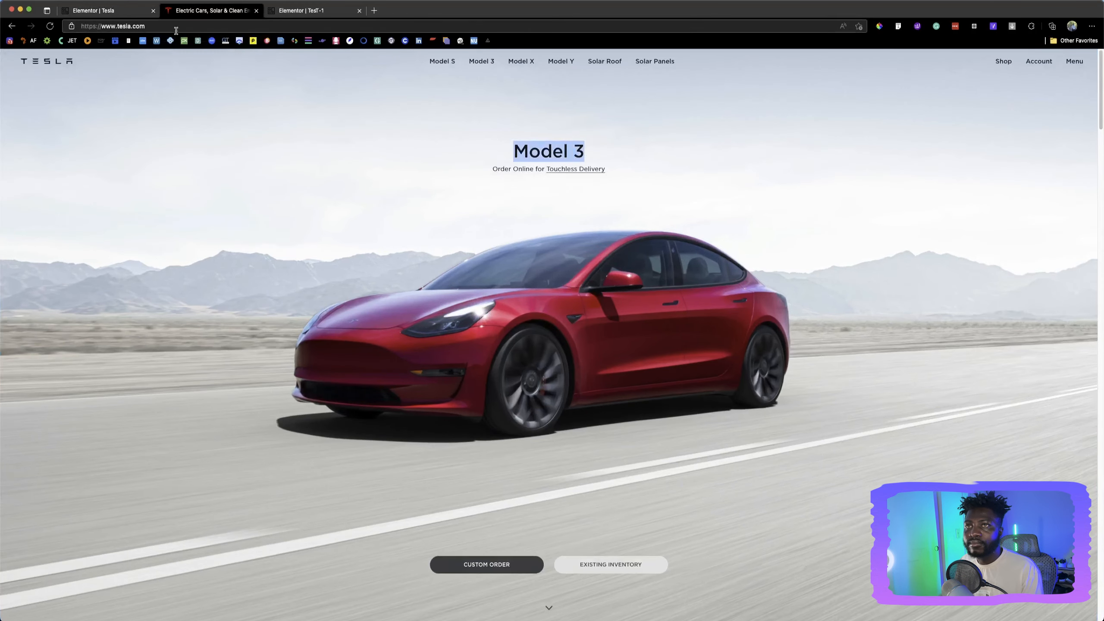
click(114, 12)
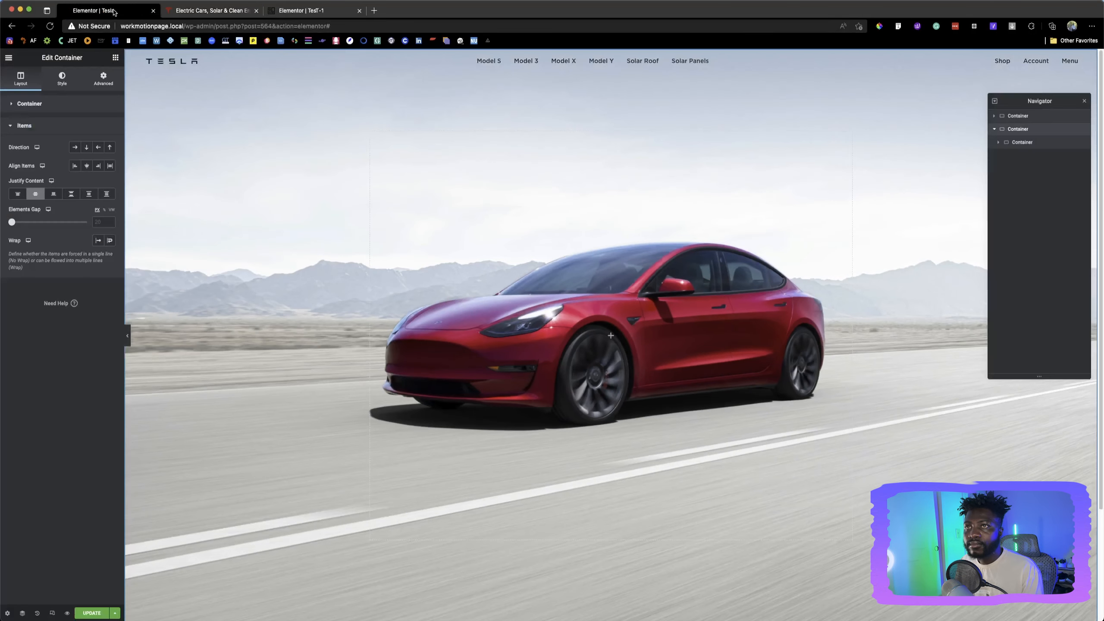
click(115, 58)
drag(83, 162, 426, 143)
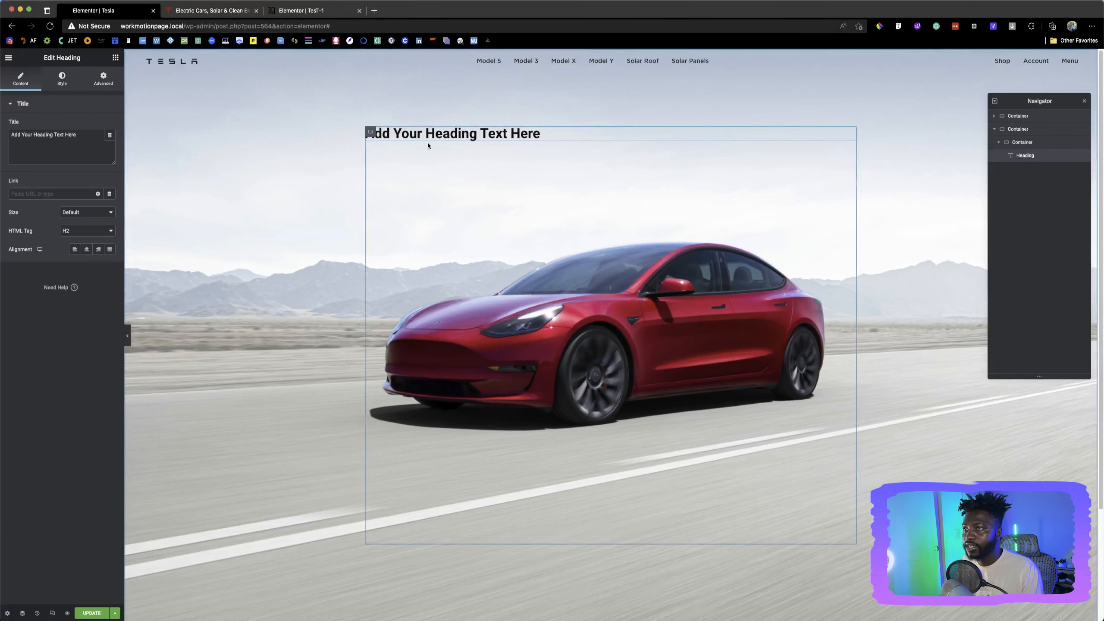
Check the hero text on the original Tesla site again and duplicate the heading in the nested container
click(243, 12)
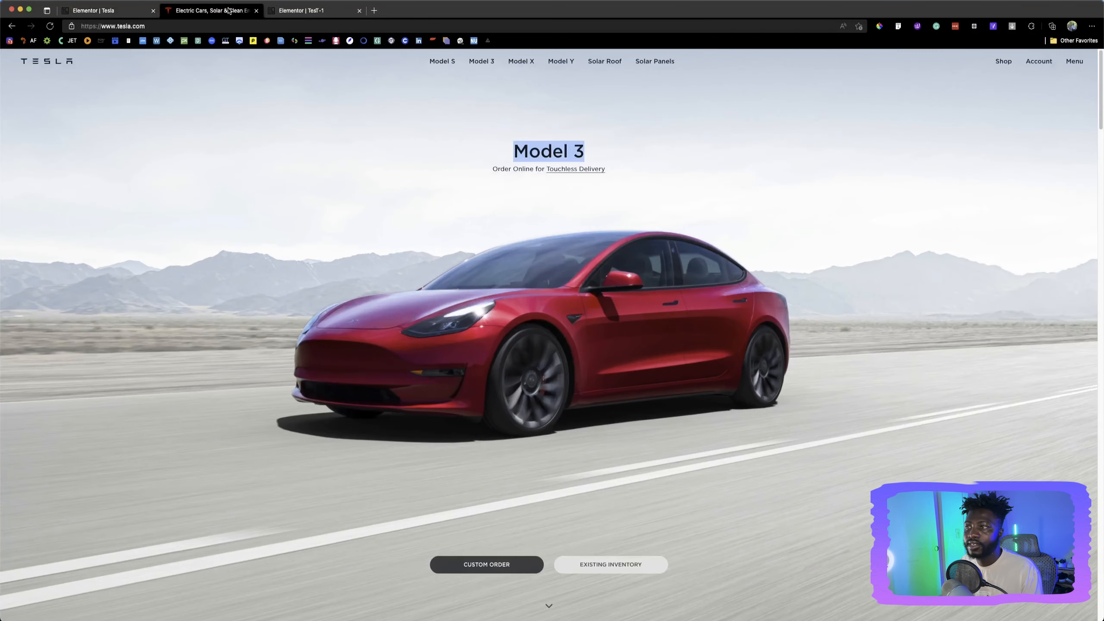
click(108, 12)
right_click(485, 133)
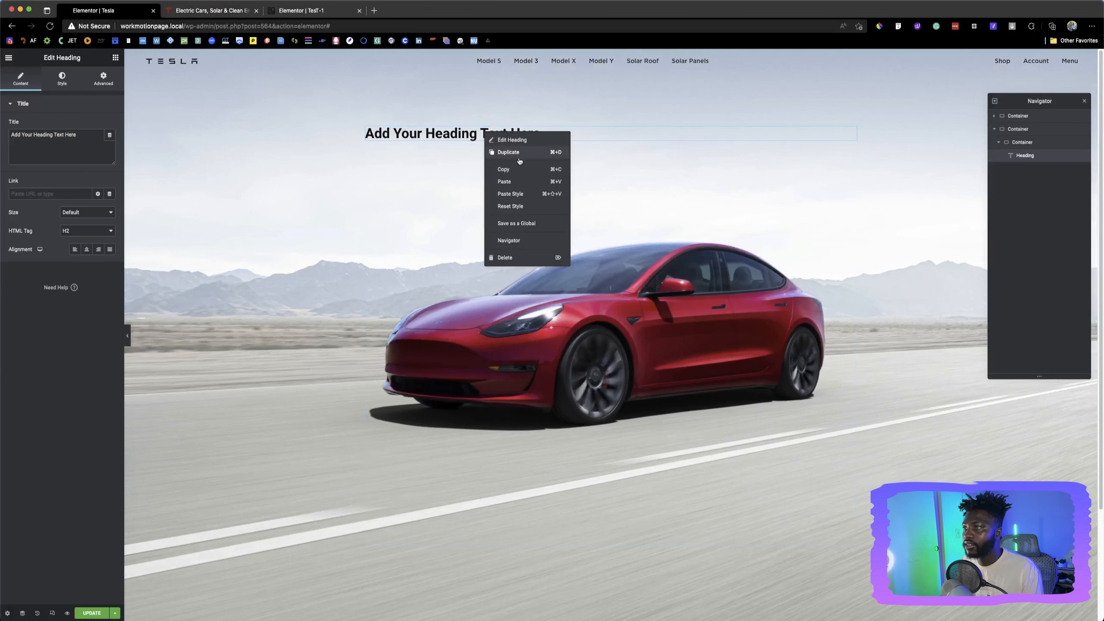
click(518, 152)
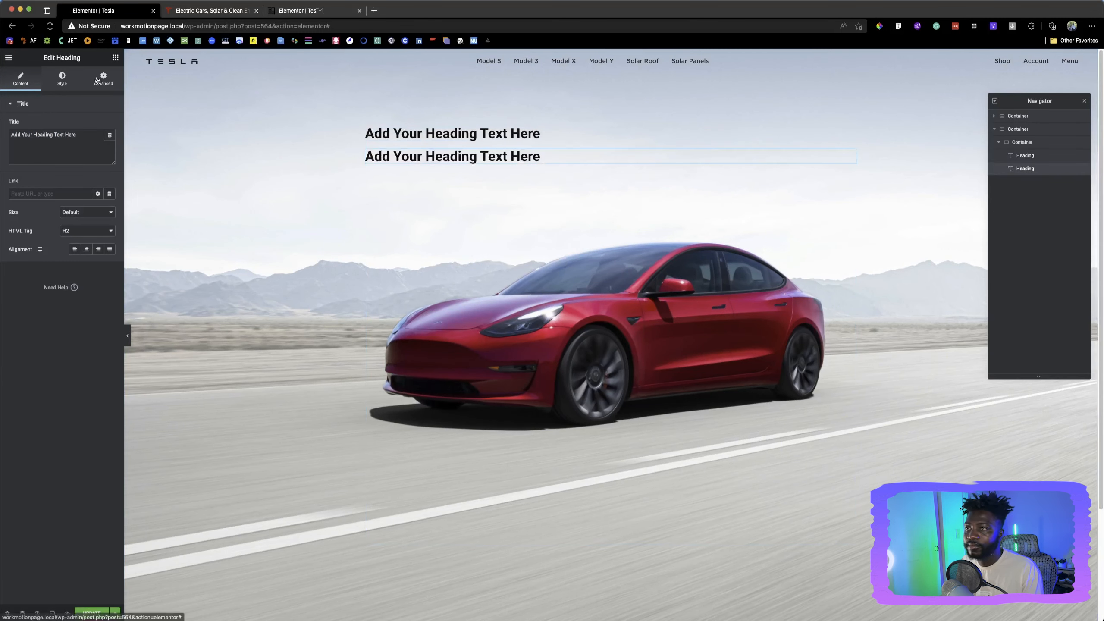
Change the first heading's text in the nested container to "Model 3"
click(455, 134)
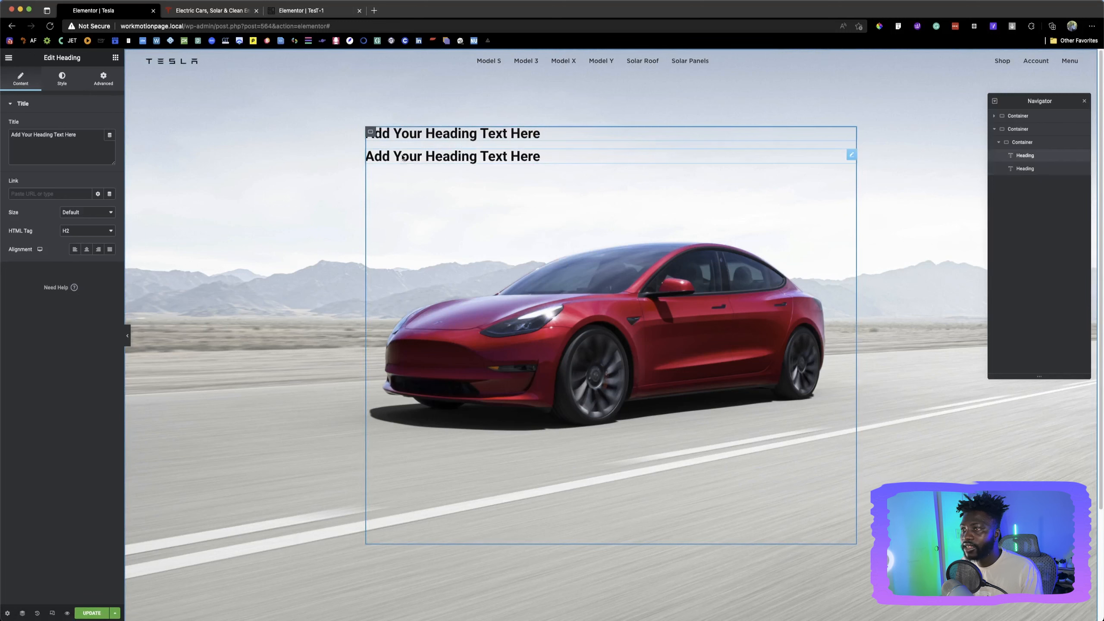
triple_click(54, 134)
text(Model 3)
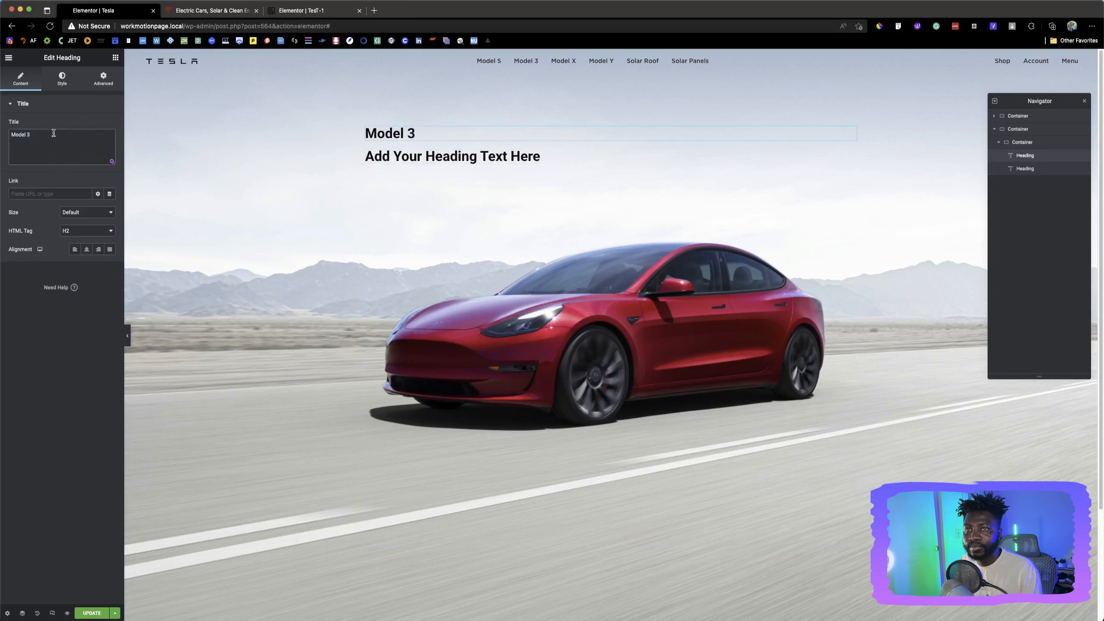
Set the Model 3 heading's font family to the custom font Gotham
click(61, 79)
click(110, 144)
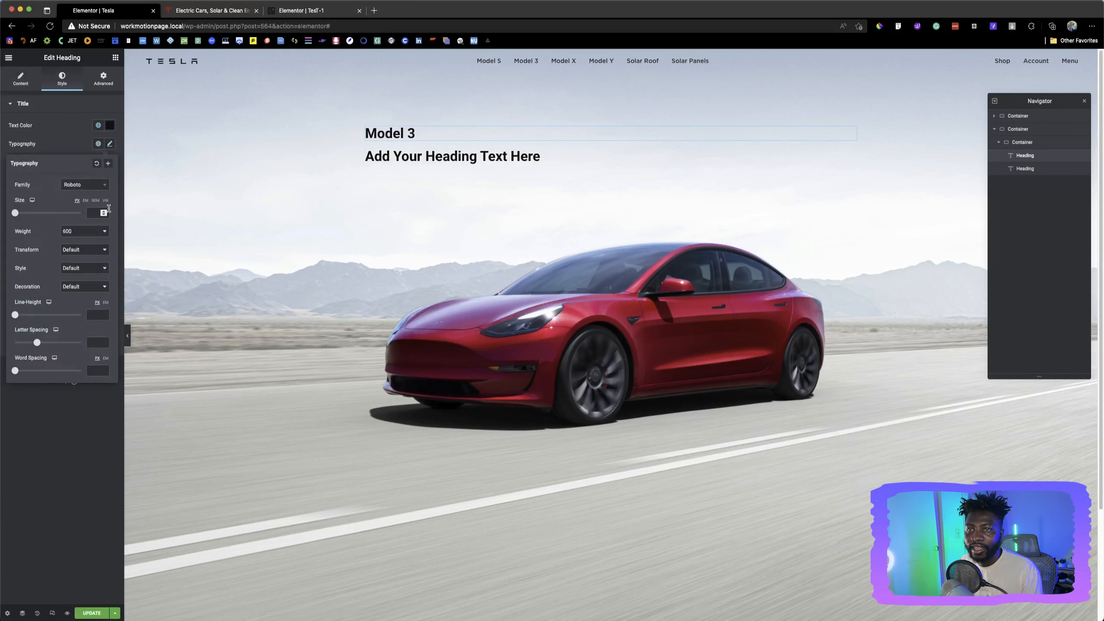
click(89, 186)
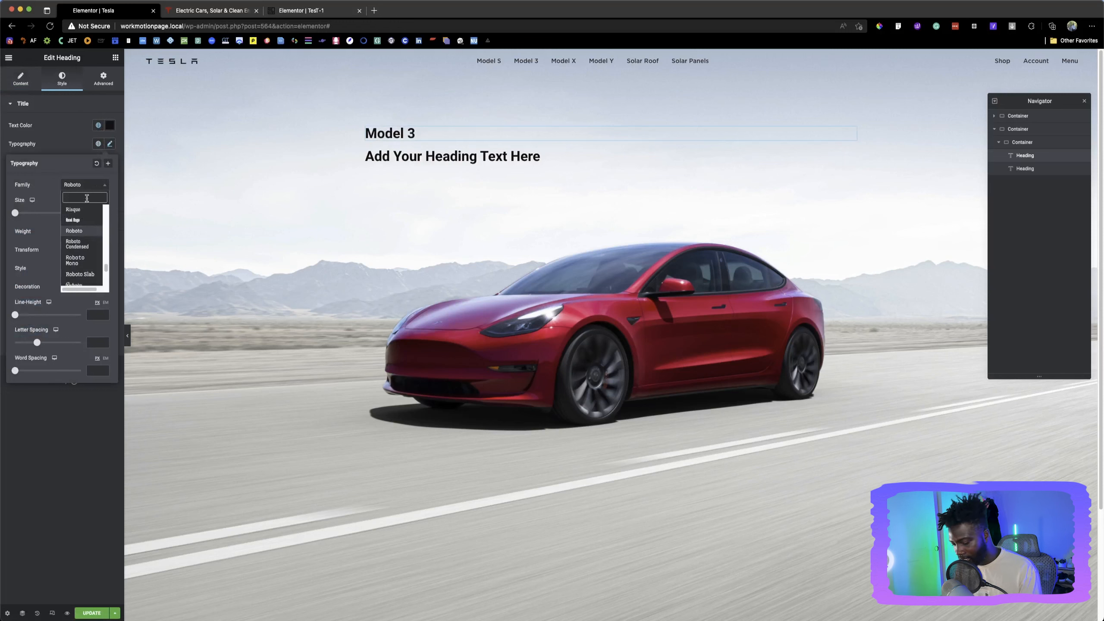
text(gotham)
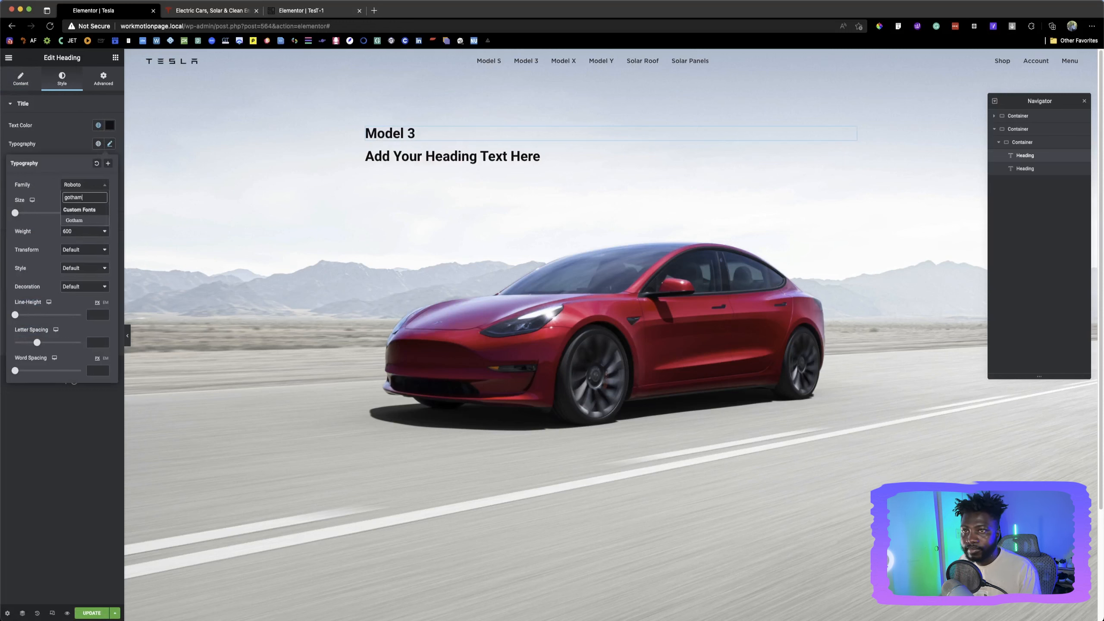
key(Return)
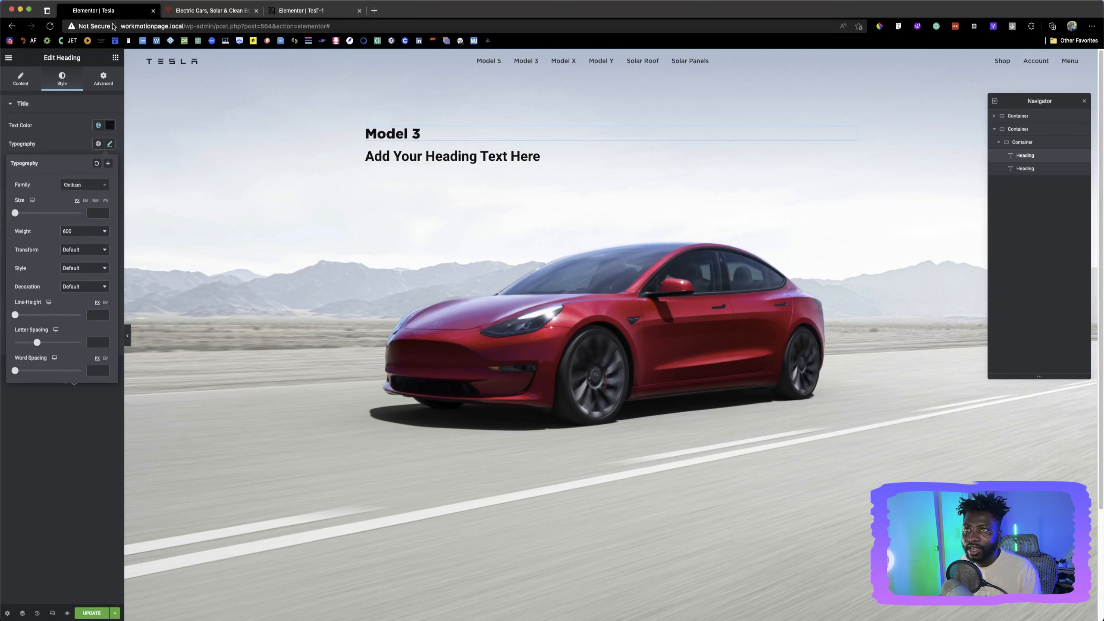
Compare the Model 3 heading with the title on the original Tesla site and set its font weight to 500
click(61, 134)
click(198, 13)
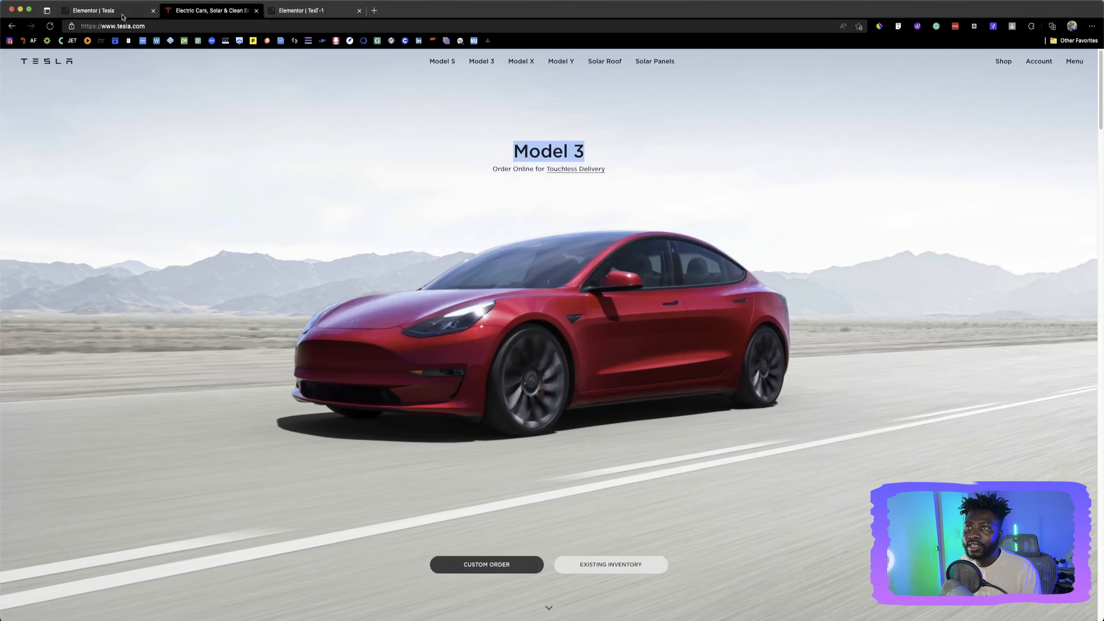
click(118, 13)
click(109, 144)
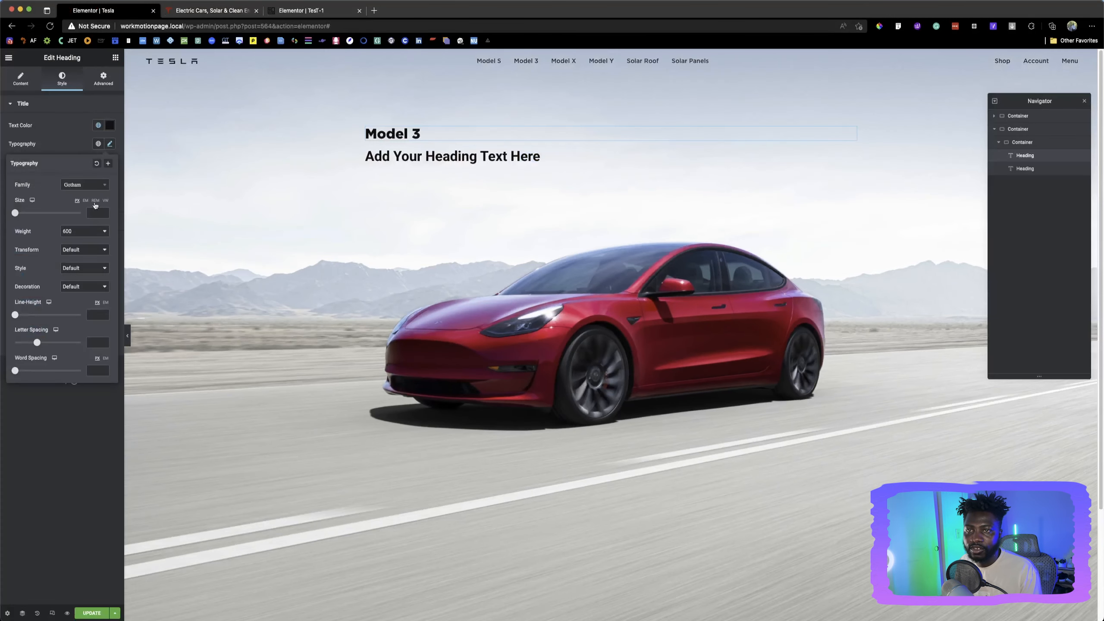
click(85, 231)
click(71, 212)
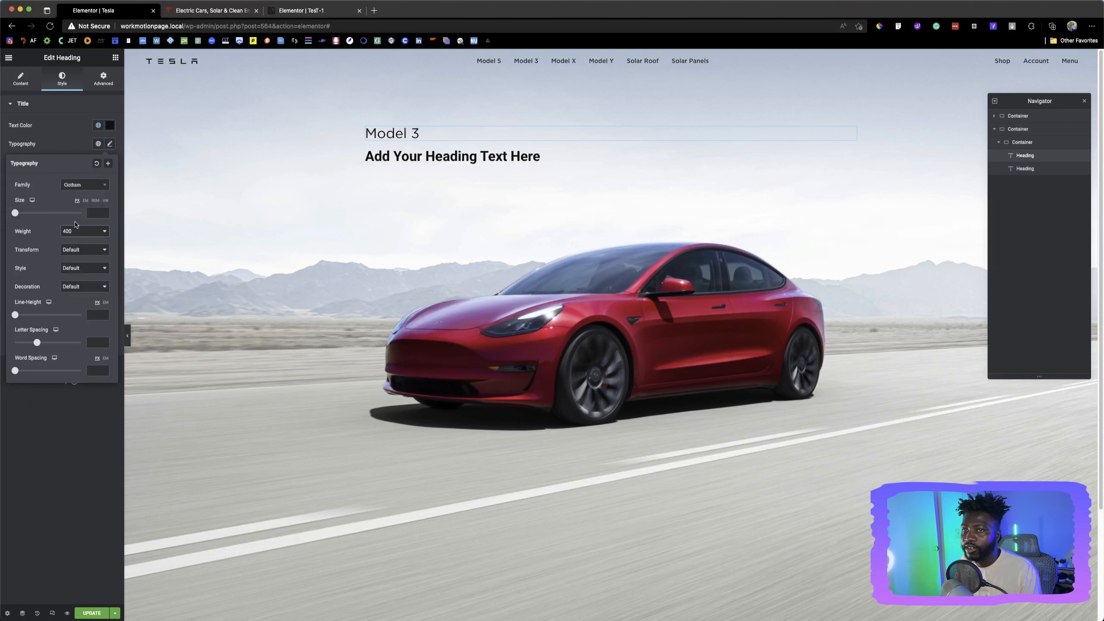
click(75, 229)
click(73, 240)
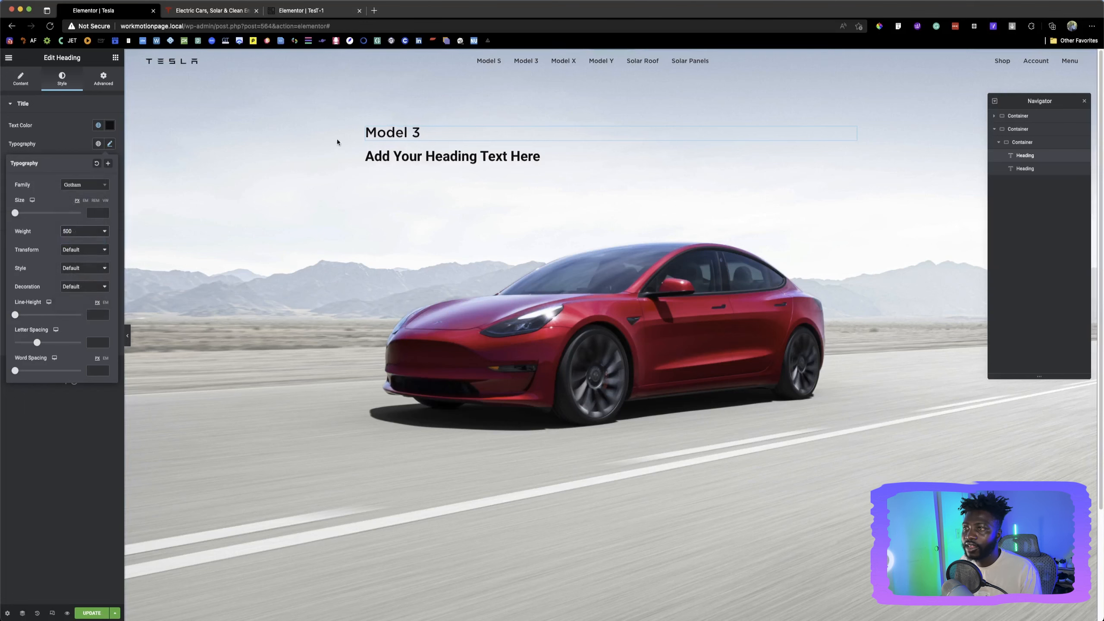
click(184, 12)
click(111, 15)
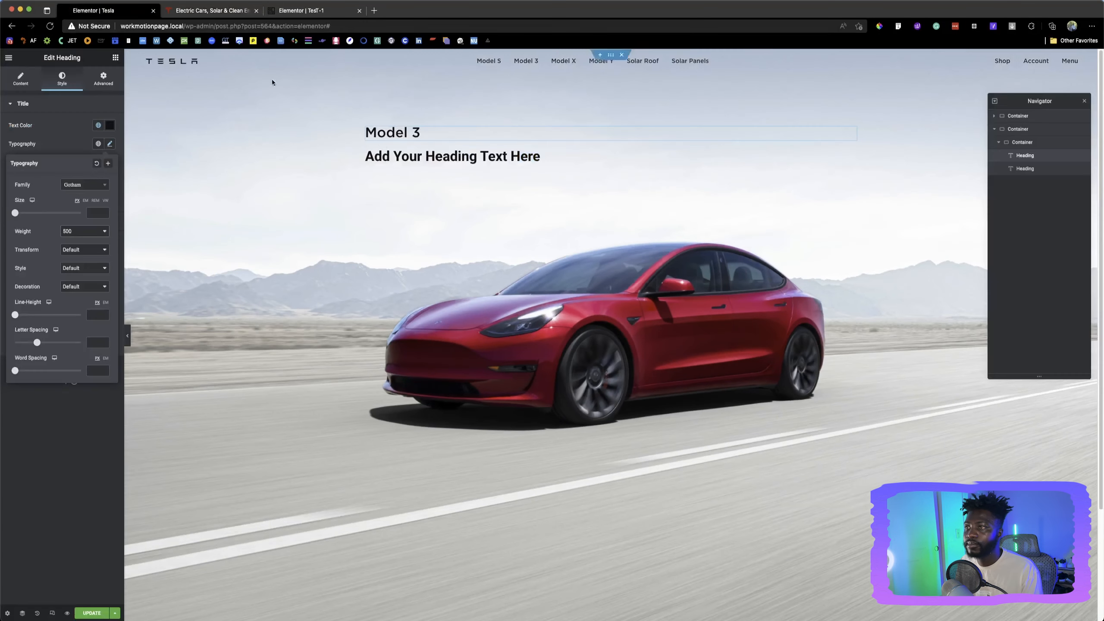
click(63, 131)
Inspect the Model 3 title on the Tesla site with Font Finder and set the heading's font size to 40 px
click(213, 12)
click(761, 150)
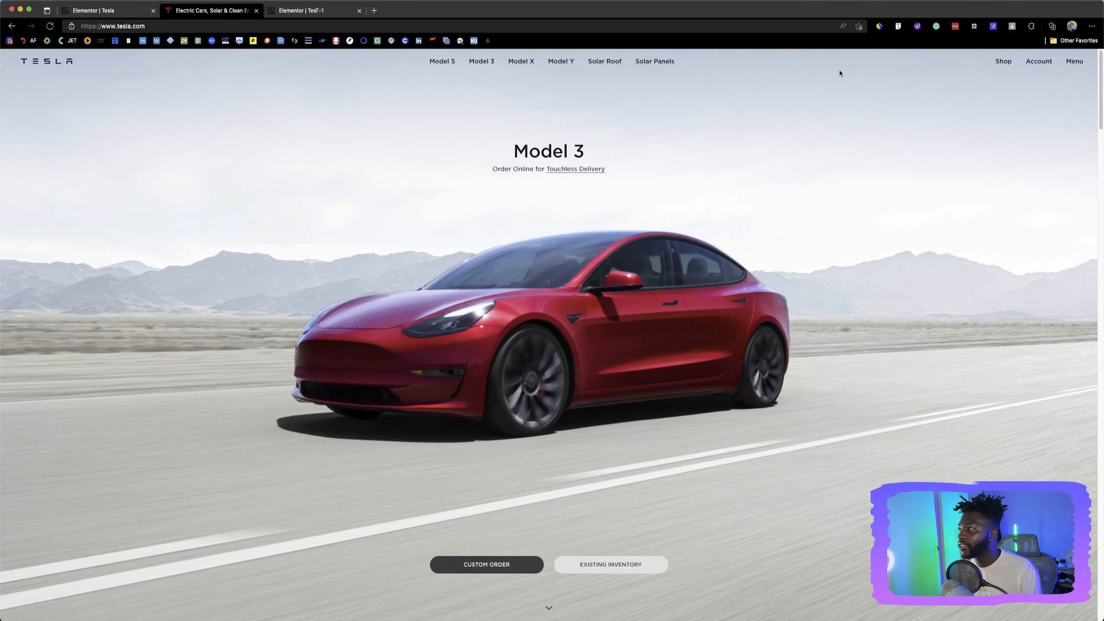
click(898, 26)
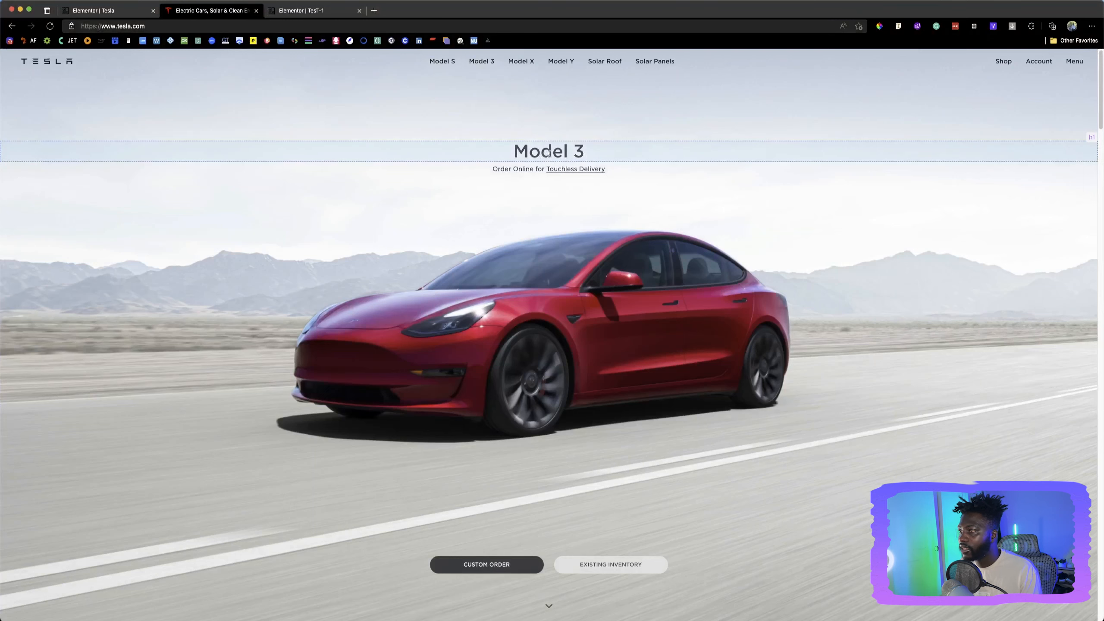
click(548, 153)
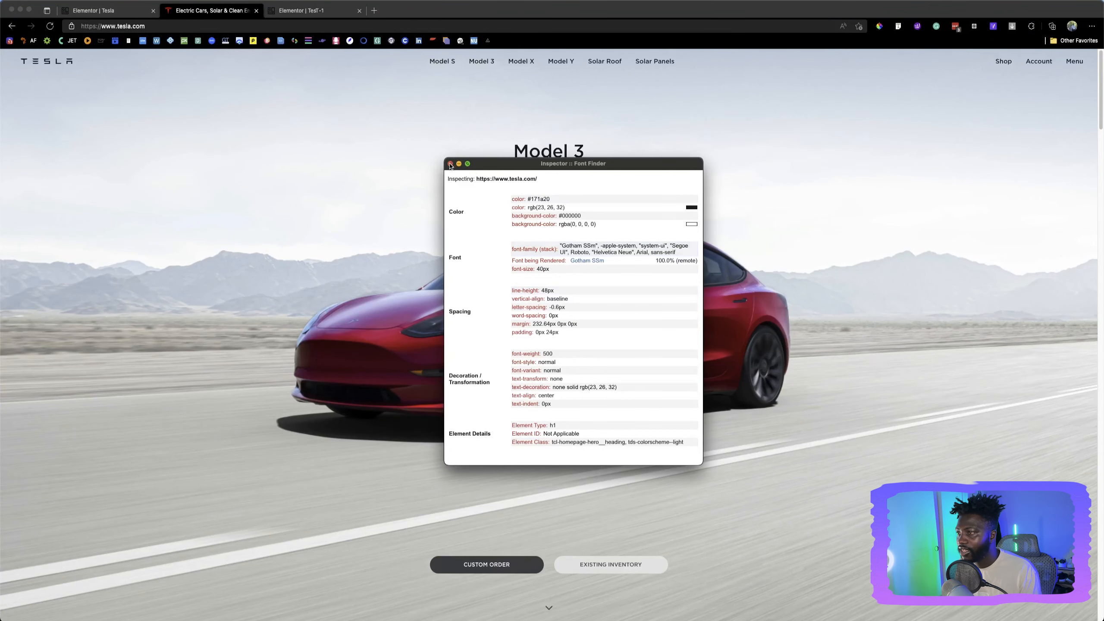
click(450, 164)
click(127, 12)
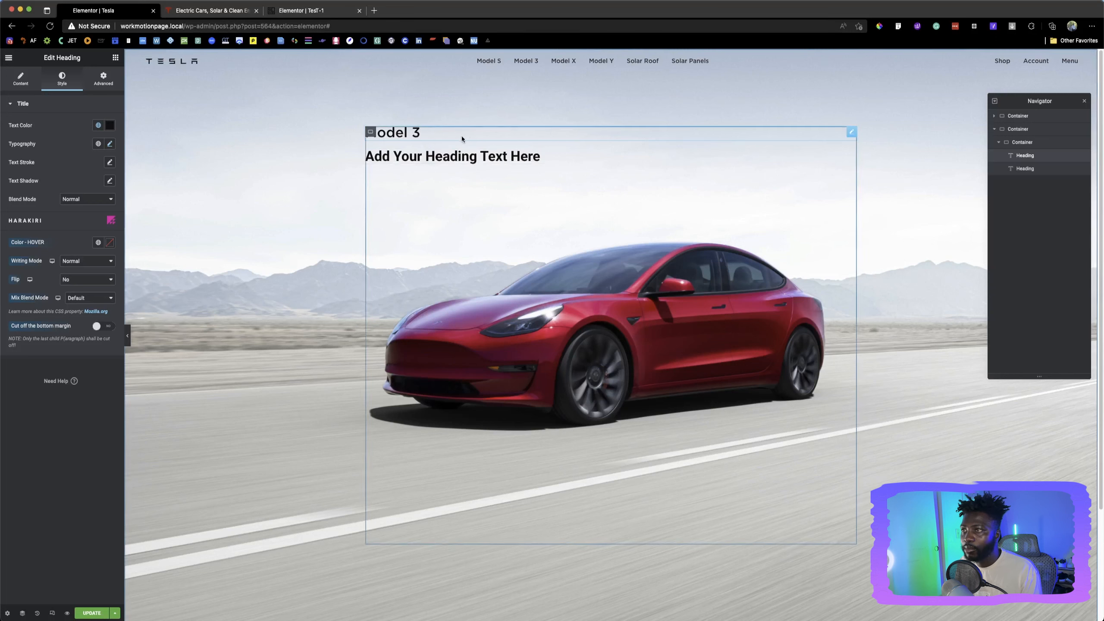
click(110, 145)
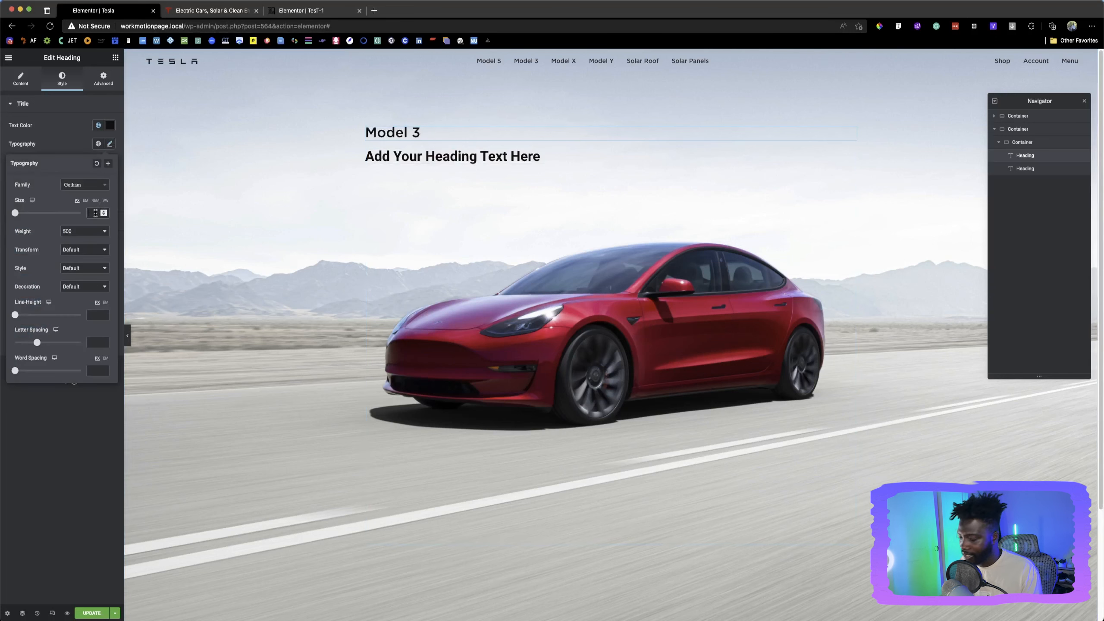
text(40)
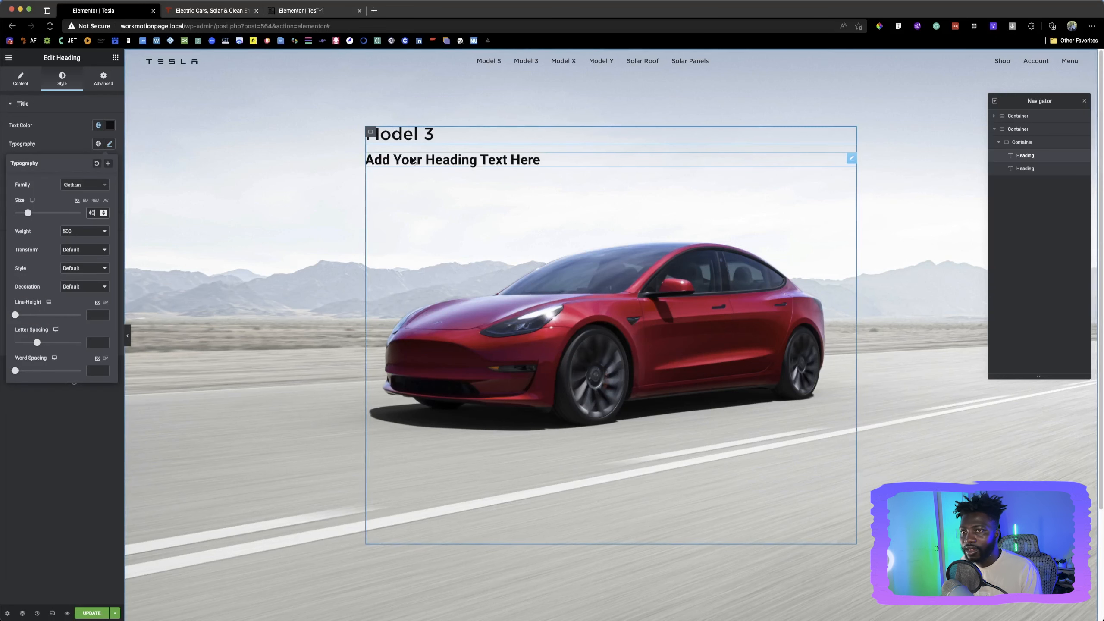
Replace the second heading's text with "Order Online for Touchless Delivery", copied from the original Tesla site
click(412, 160)
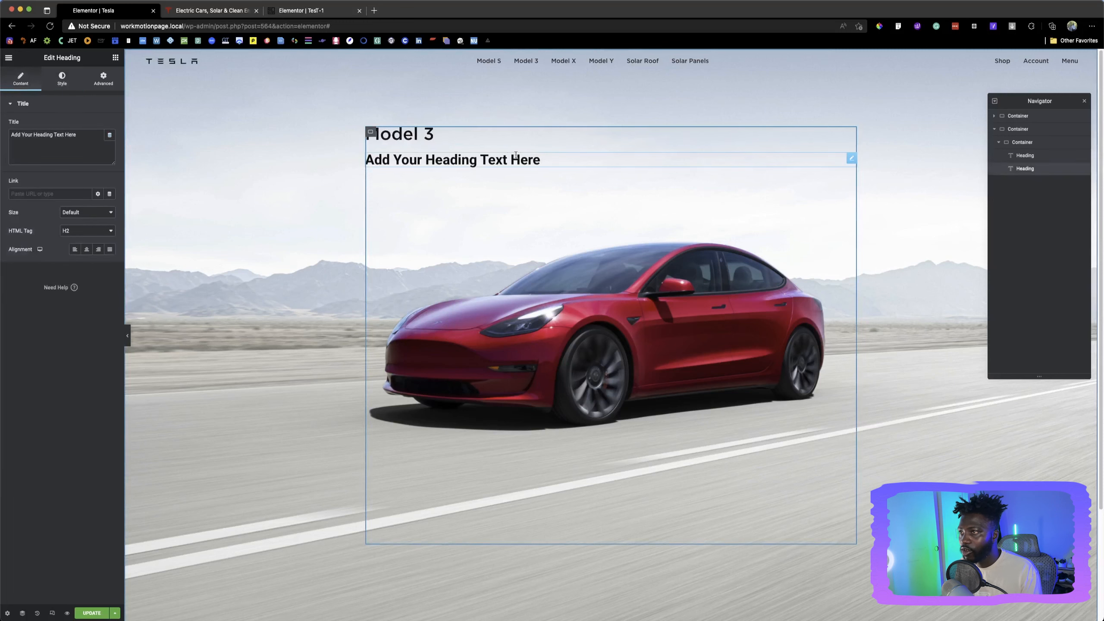
click(193, 13)
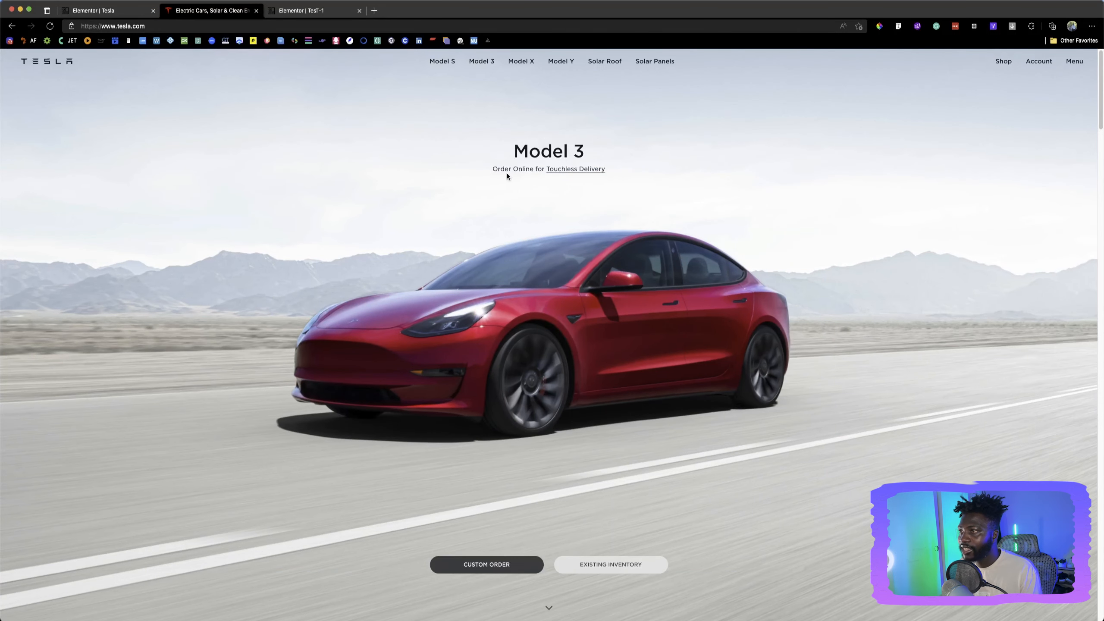
drag(493, 169, 613, 169)
key(super+c)
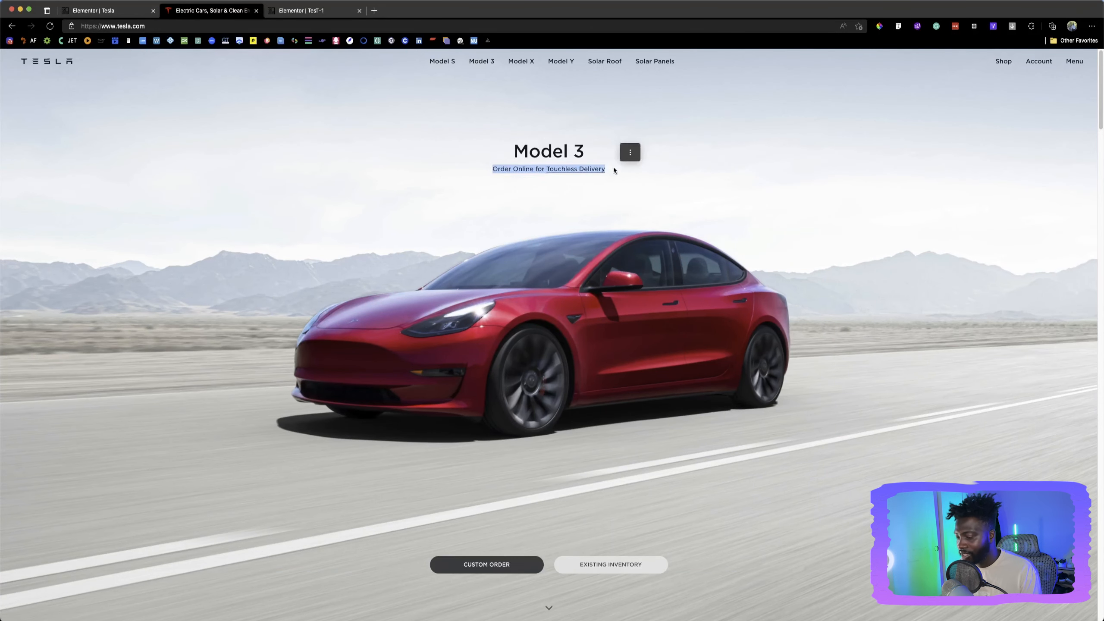
click(109, 12)
click(69, 150)
key(super+a)
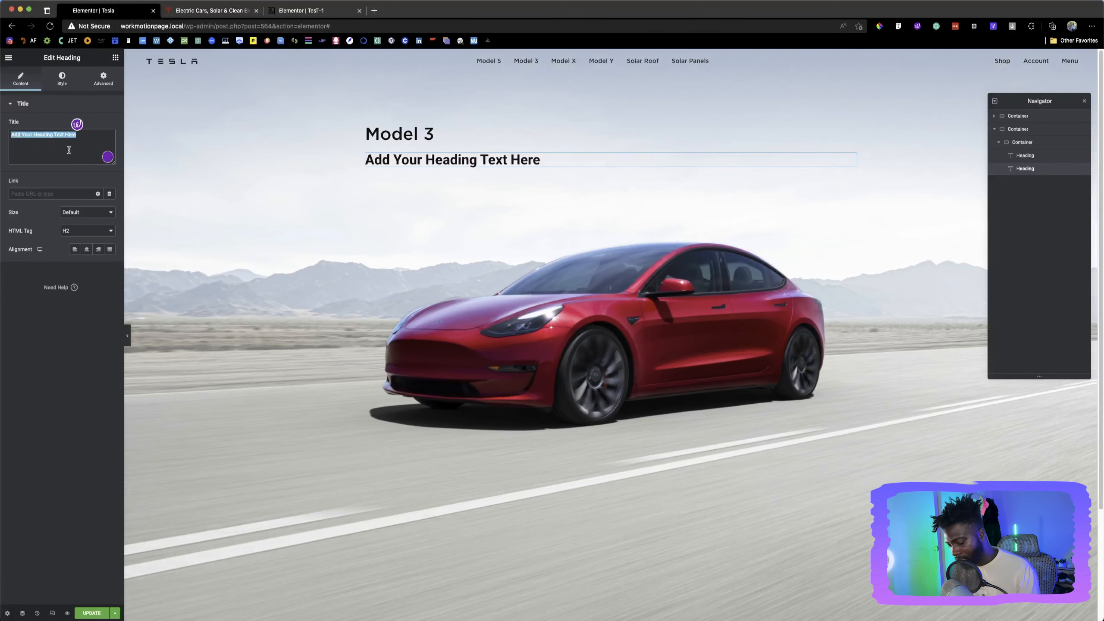
key(super+v)
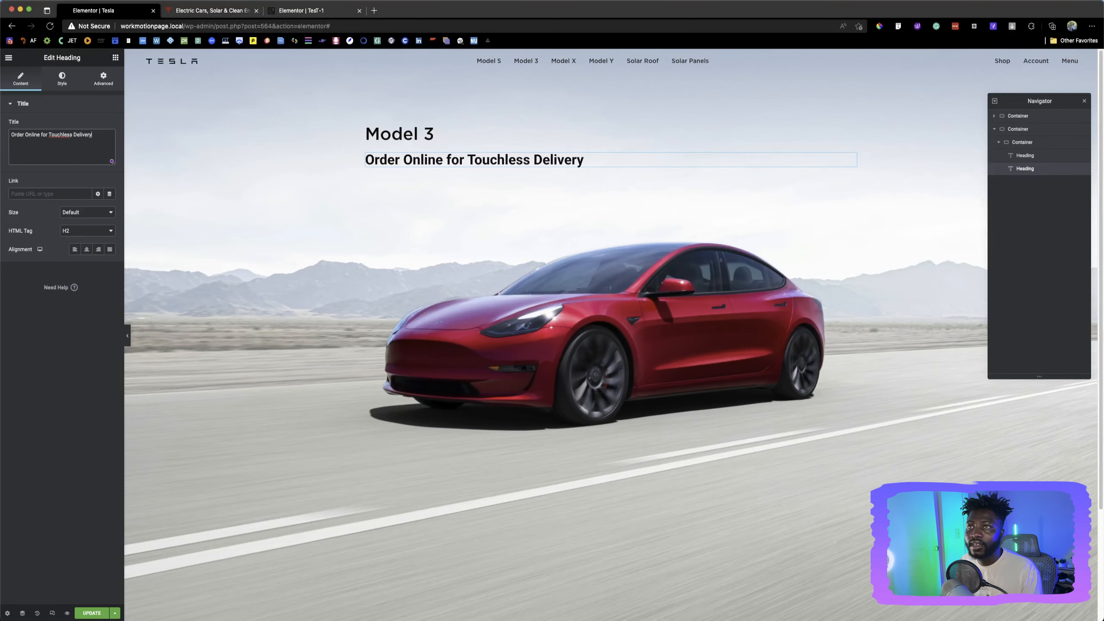
Inspect the subtitle on the Tesla site with Font Finder and set the second heading's font size to 14 px and weight to 400
click(205, 11)
click(706, 109)
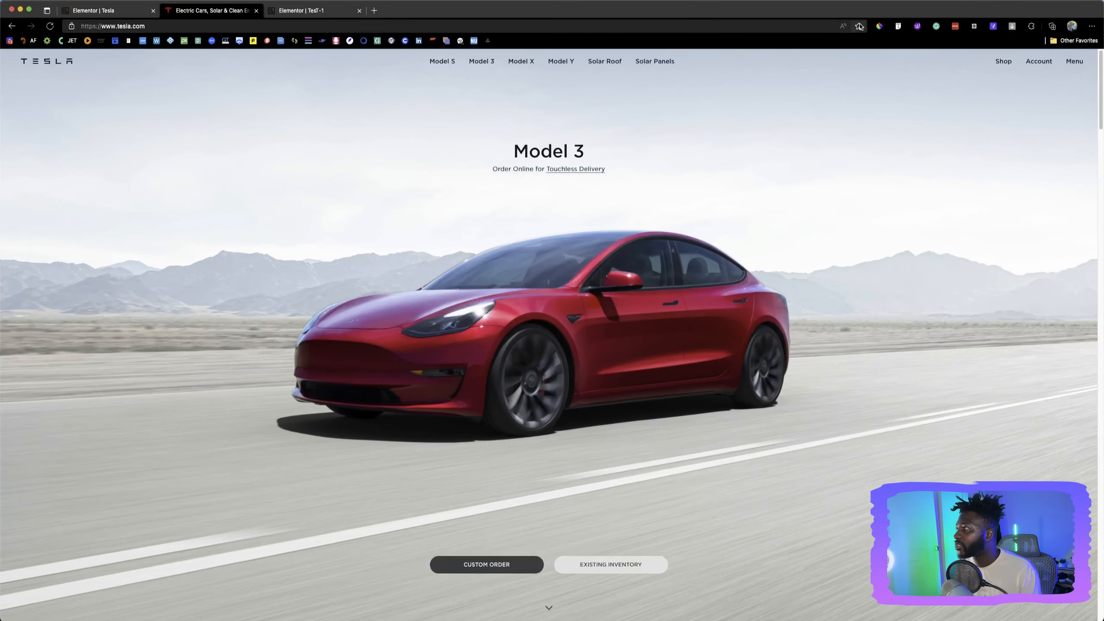
click(898, 26)
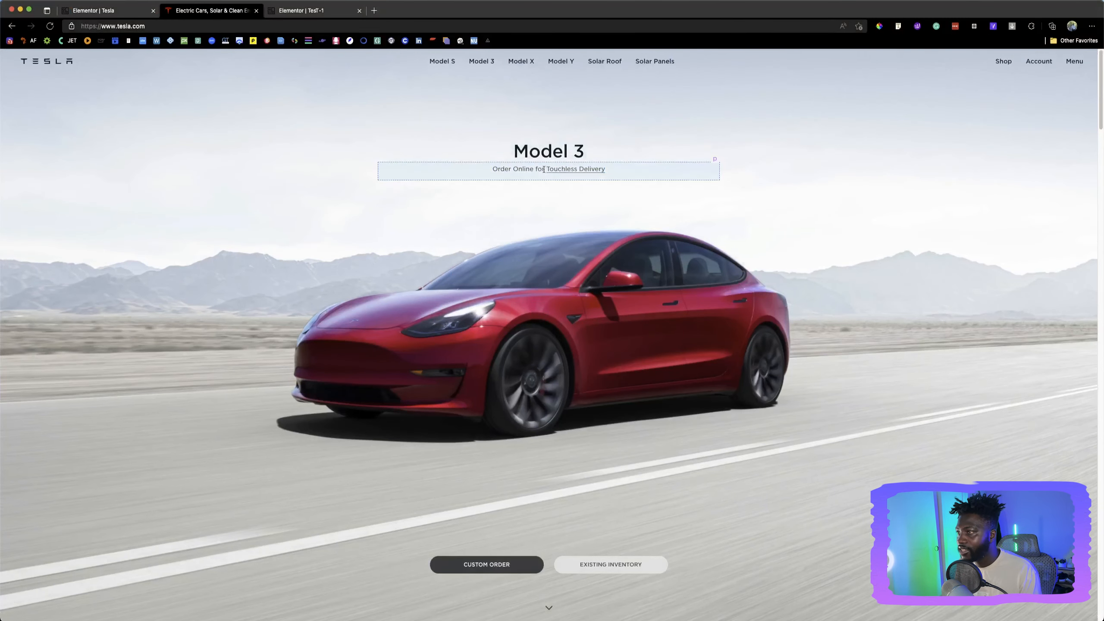
click(543, 169)
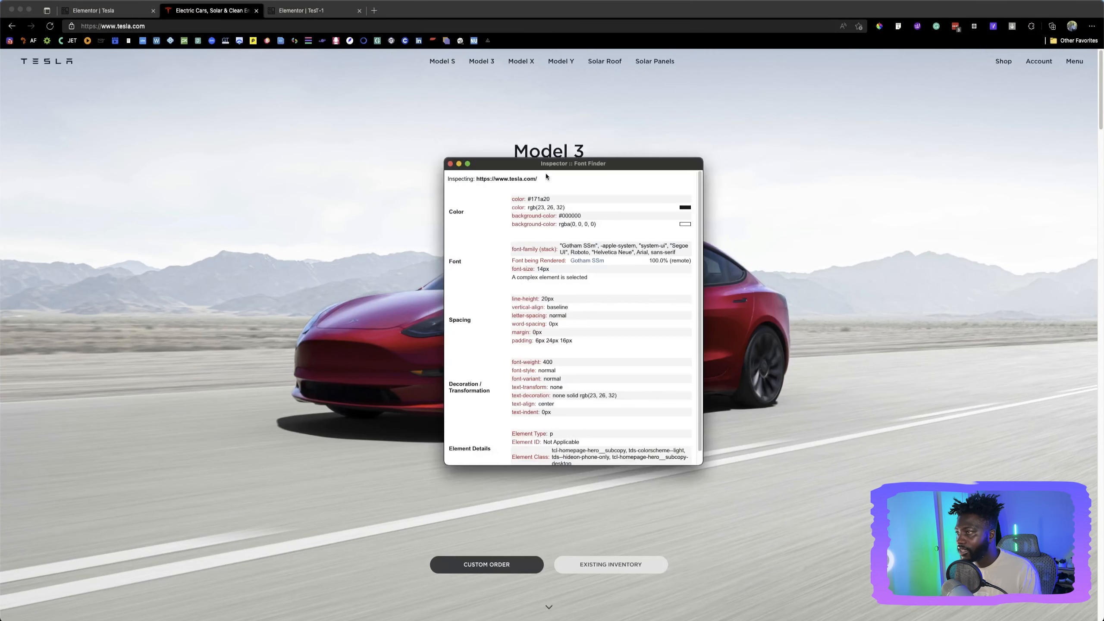
click(449, 164)
click(109, 11)
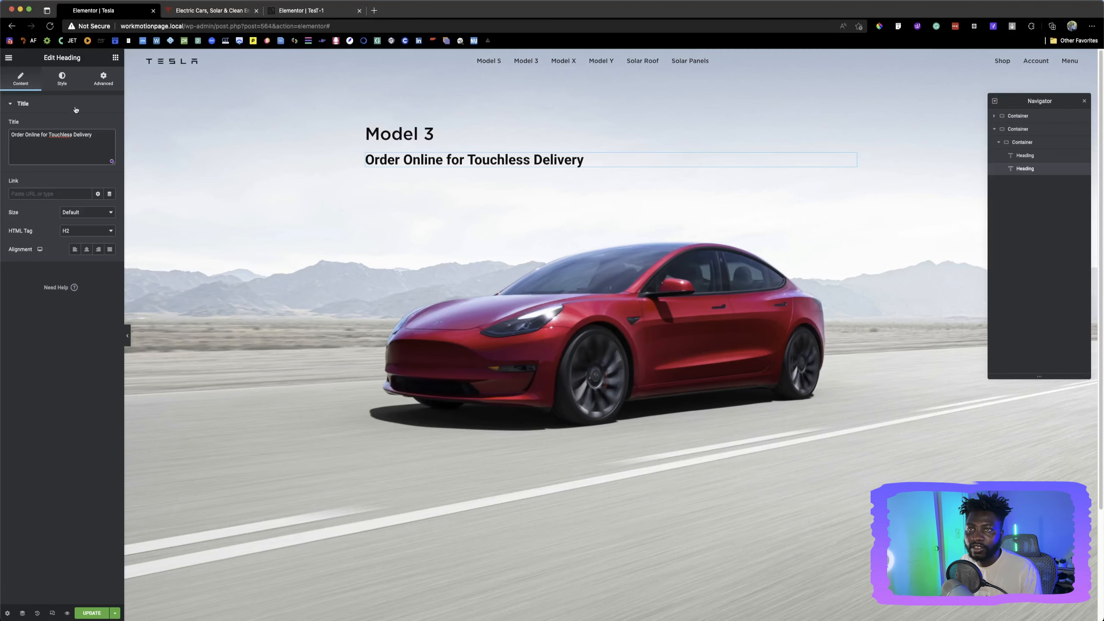
click(61, 82)
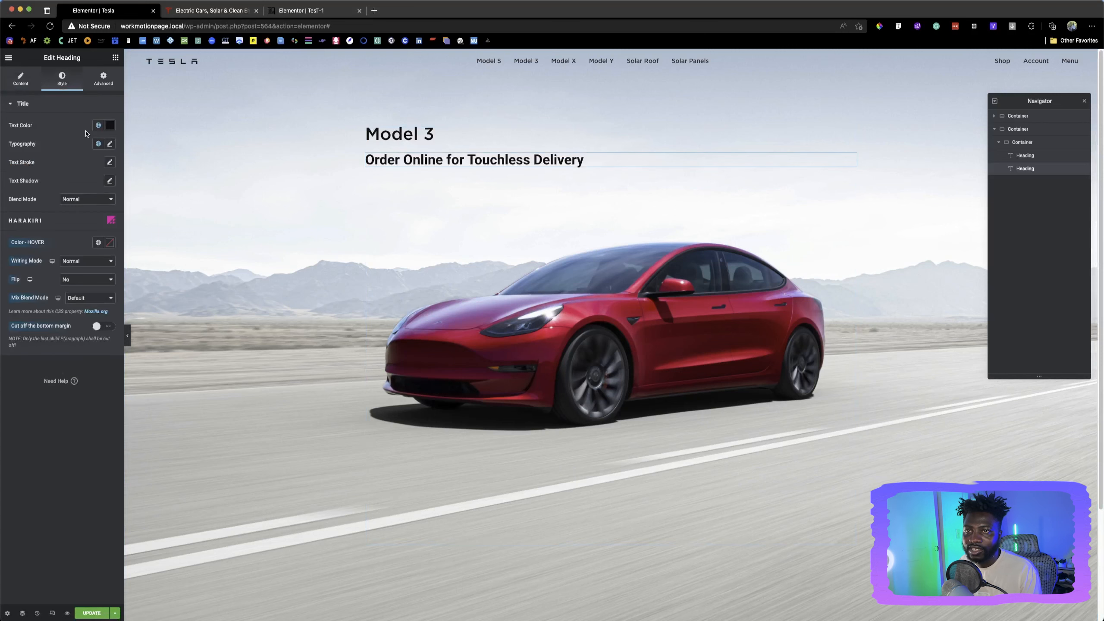
click(109, 144)
click(89, 212)
text(14)
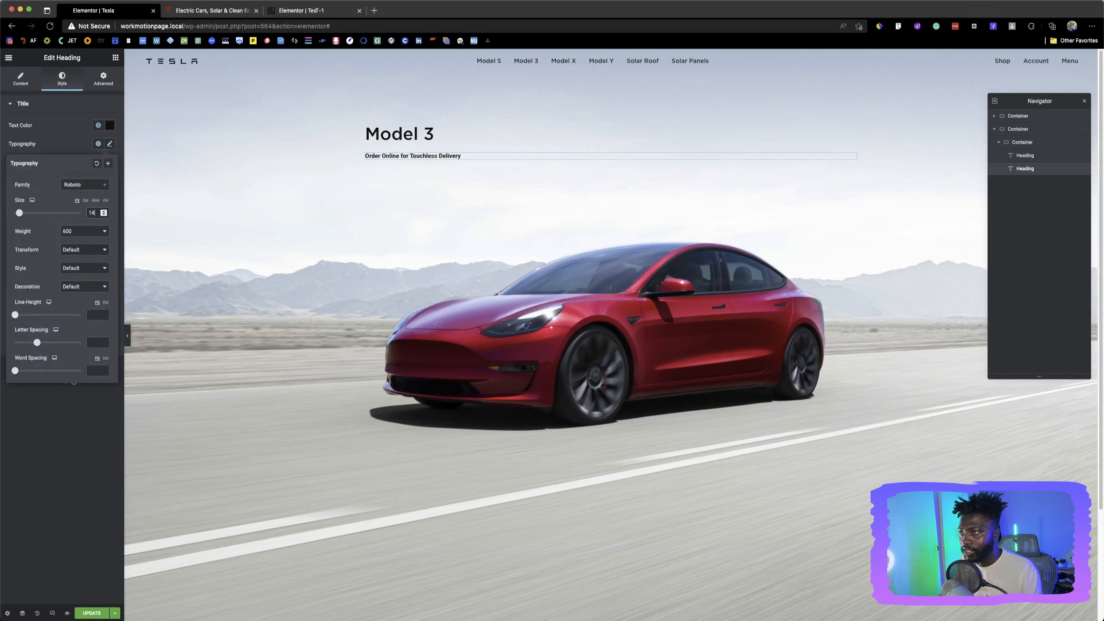
click(85, 235)
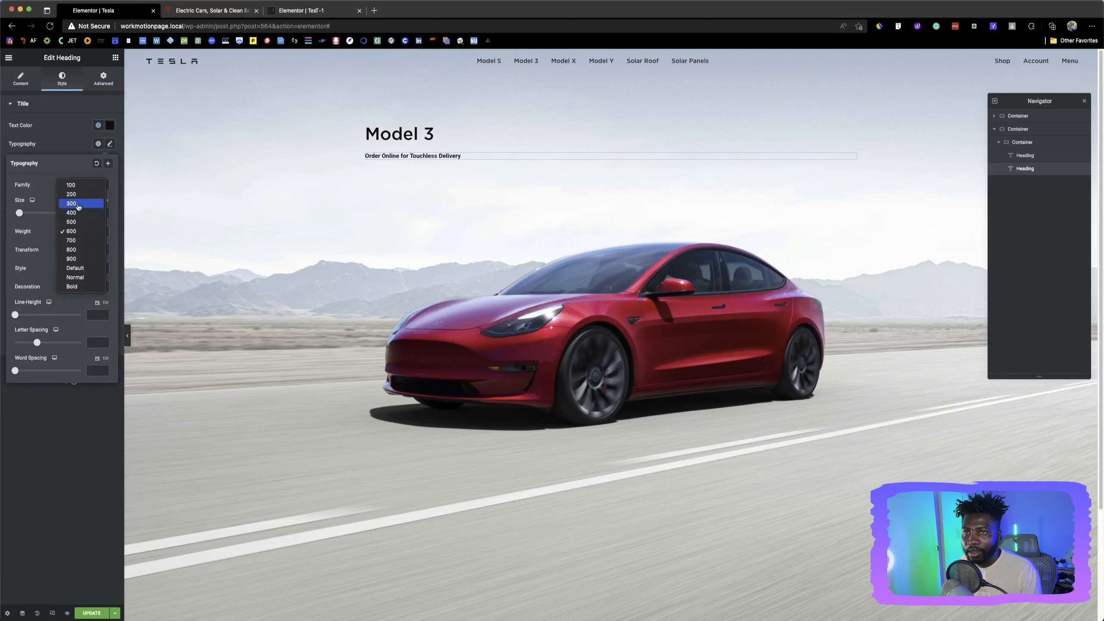
click(75, 213)
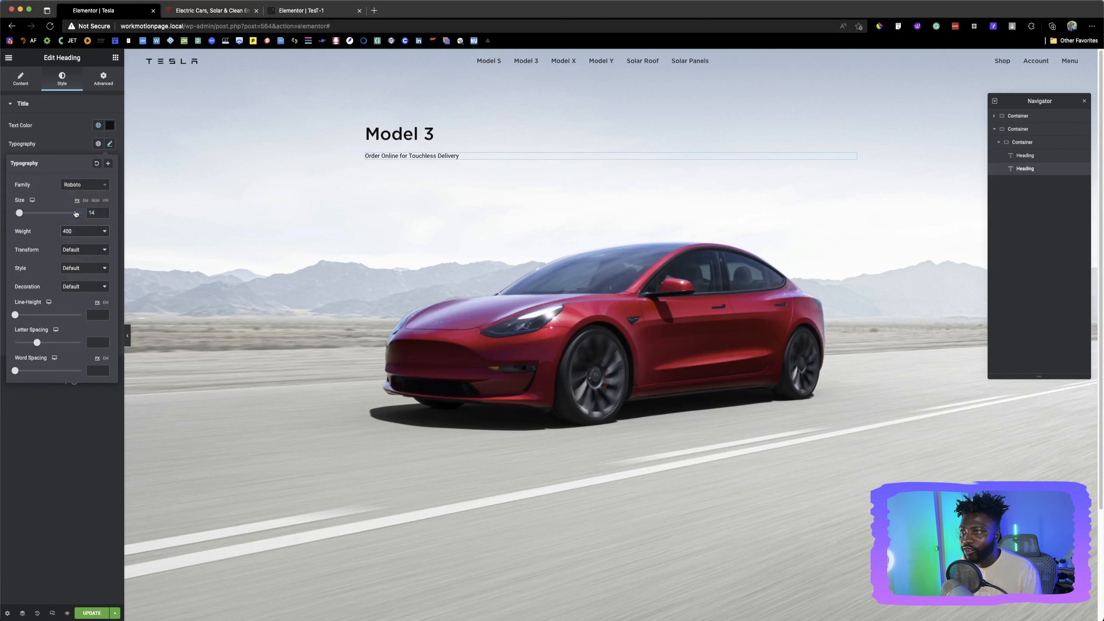
Inspect the font properties of the "Order Online for Touchless Delivery" line on the Tesla site, and return to the Tesla page editor
click(206, 9)
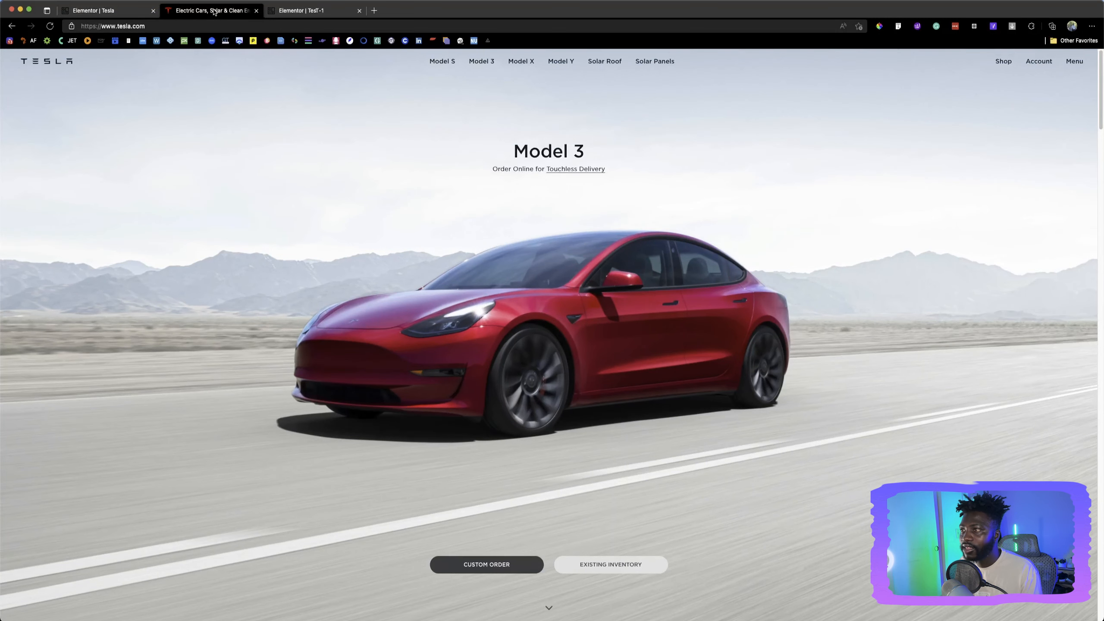
click(917, 27)
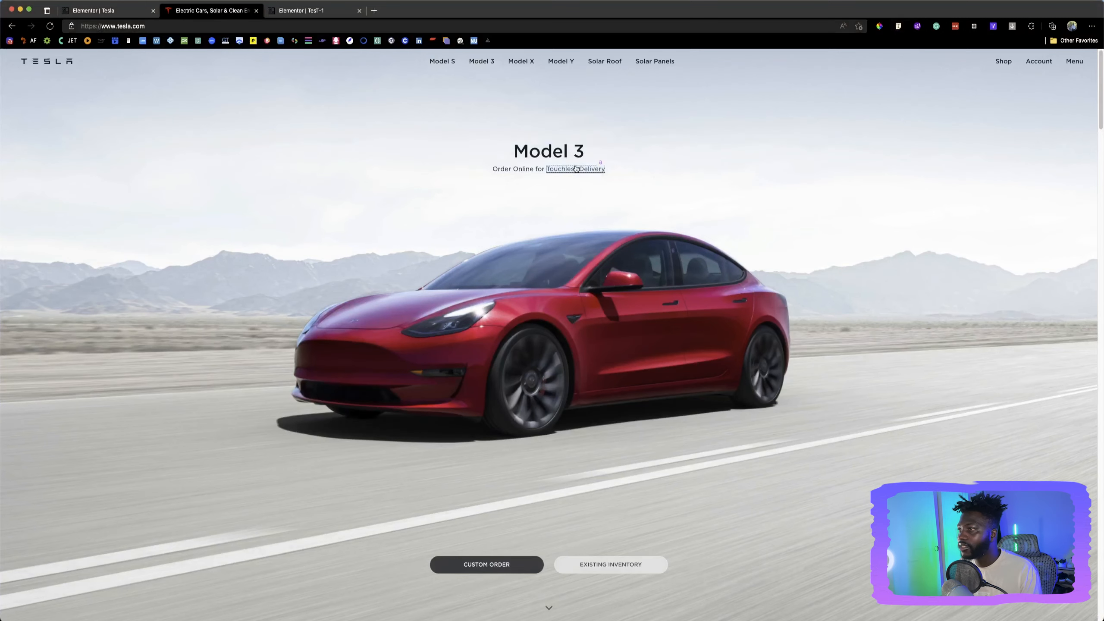
click(526, 169)
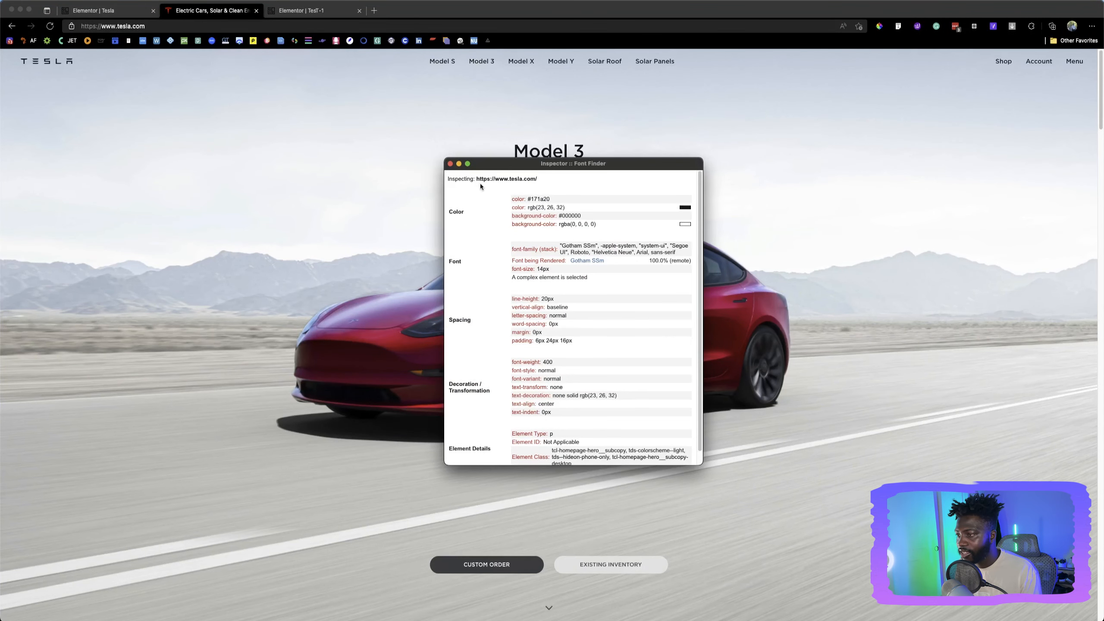
click(450, 164)
click(108, 11)
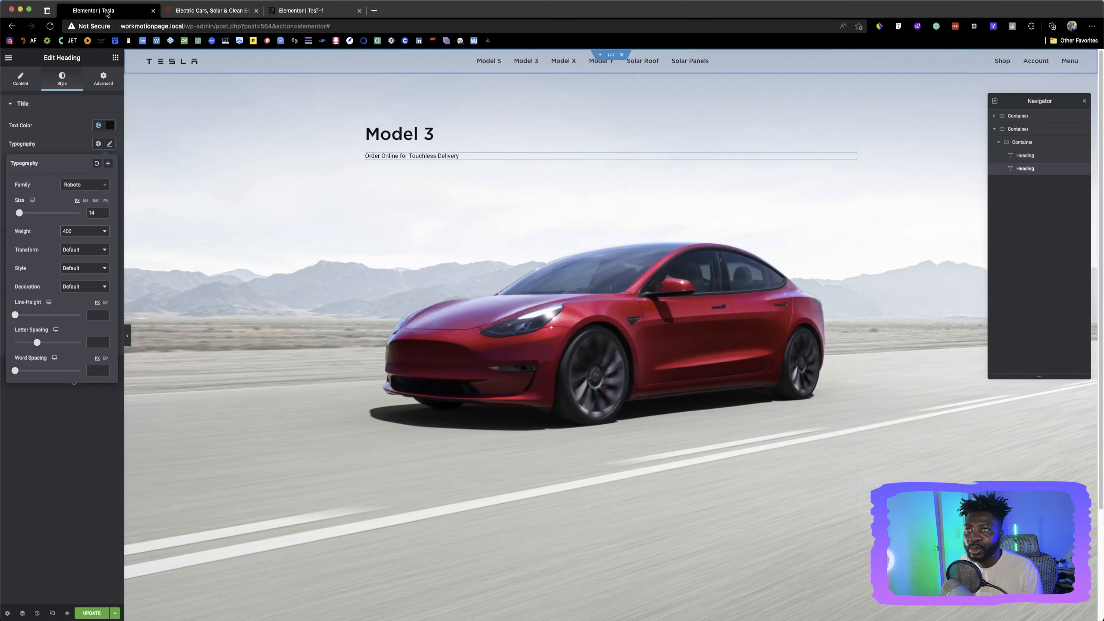
Center-align the "Model 3" heading and the "Order Online for Touchless Delivery" heading
click(457, 138)
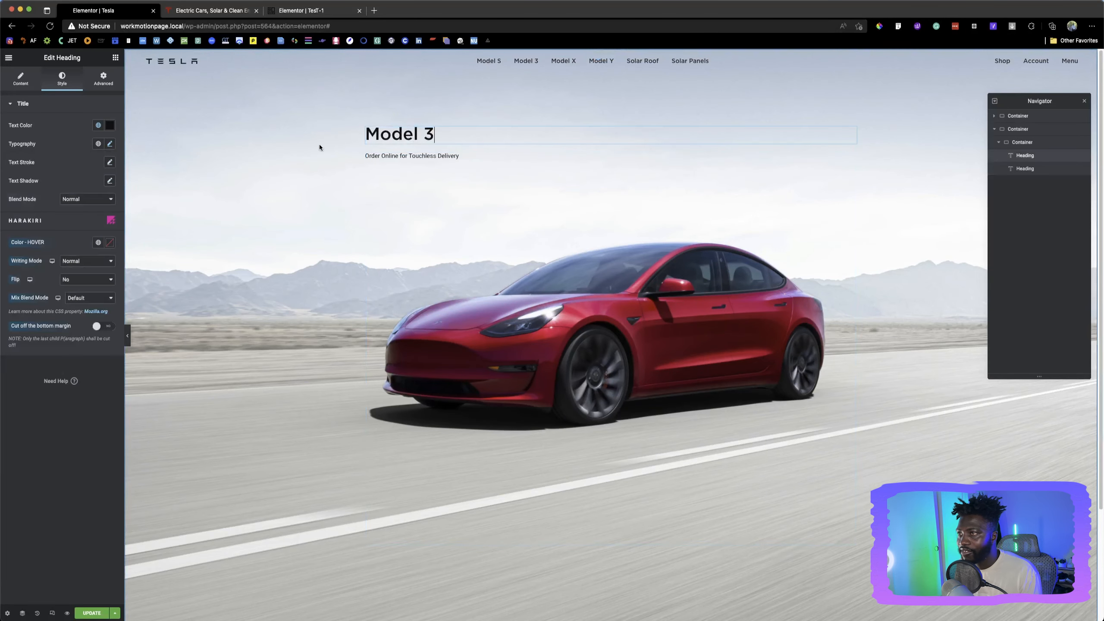
click(15, 83)
click(87, 249)
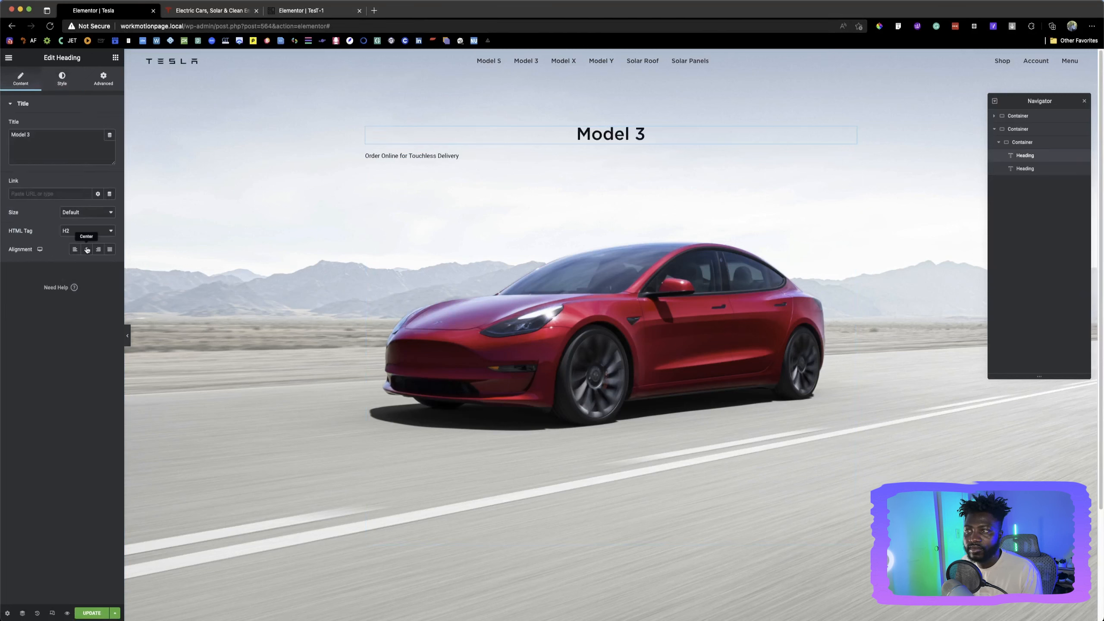
click(379, 157)
click(20, 79)
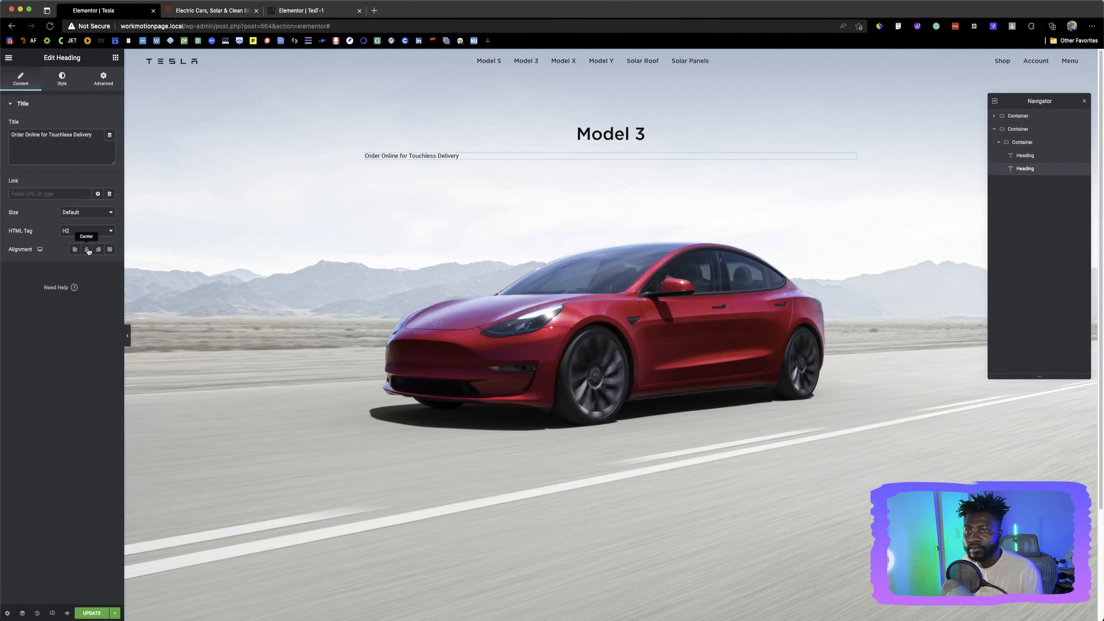
click(87, 249)
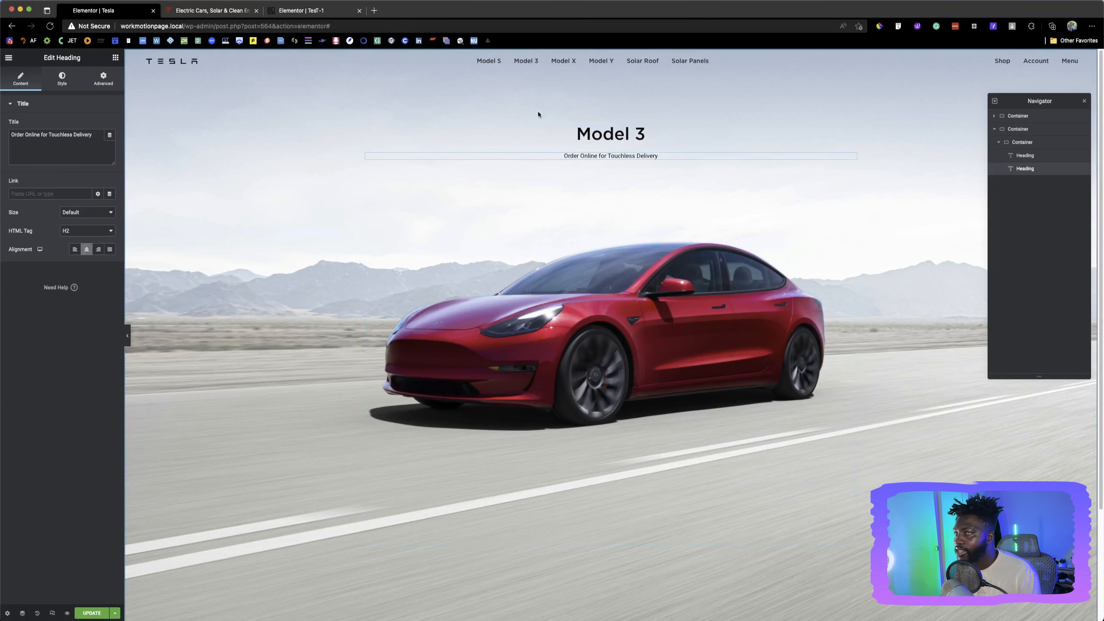
Replace the Tesla page's subheading title with the HTML title copied from the matching heading on the Test-1 page, including the linked "Touchless Delivery" span
key(ctrl+Tab)
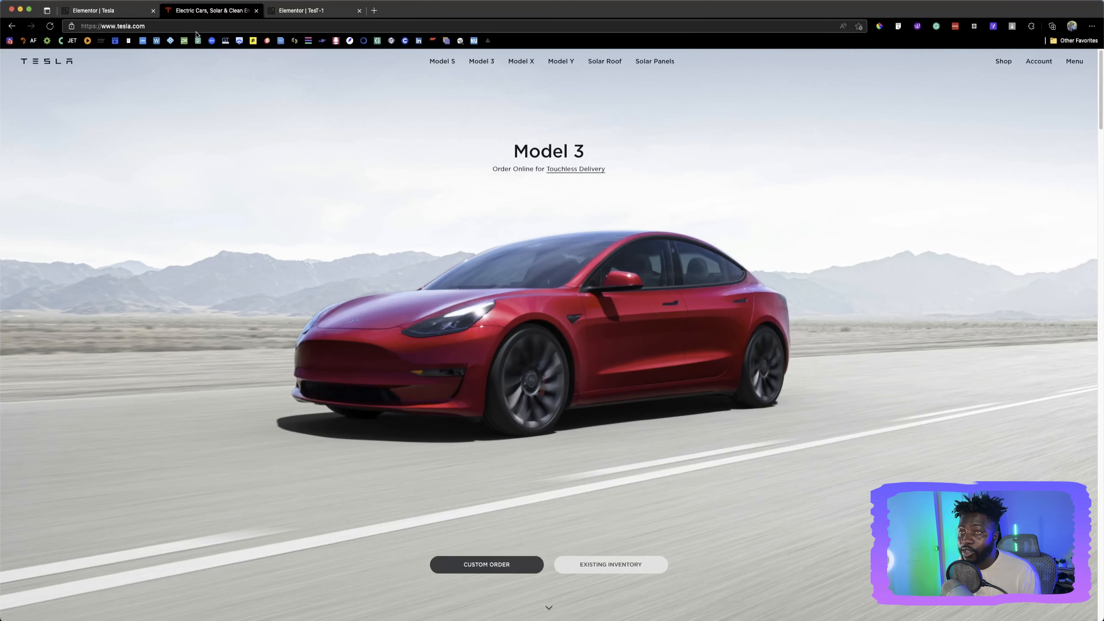
click(95, 10)
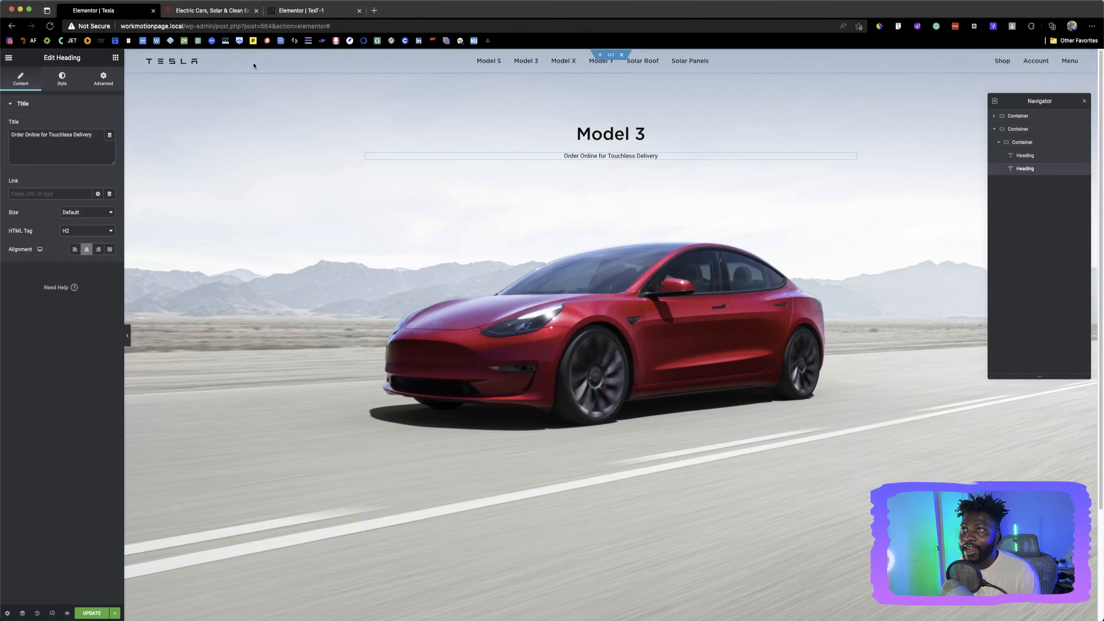
click(278, 10)
drag(290, 12, 187, 11)
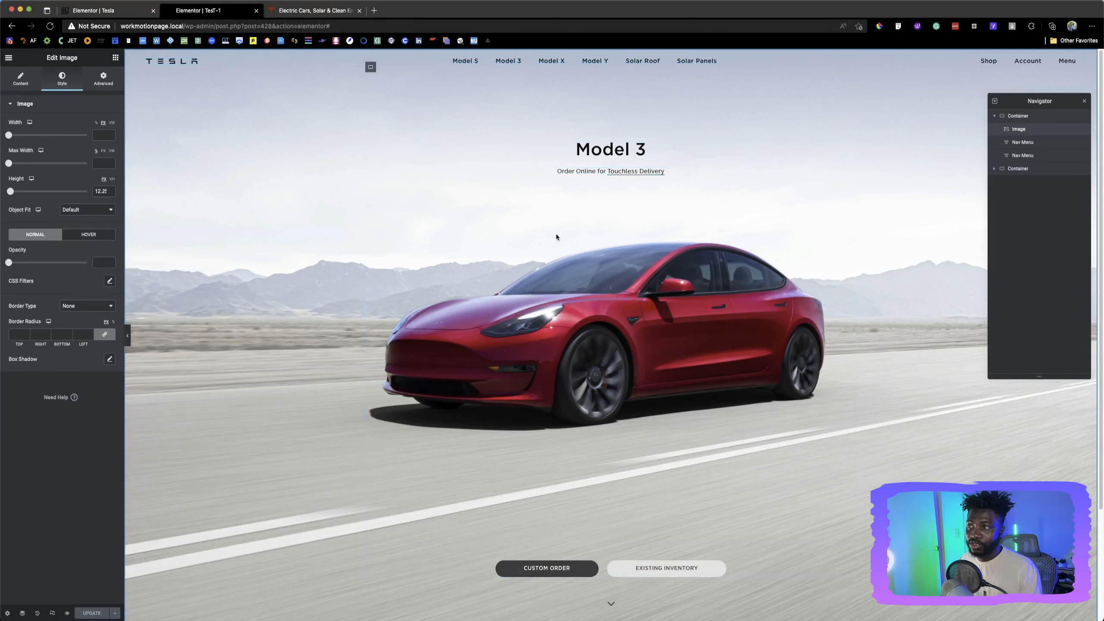
click(676, 172)
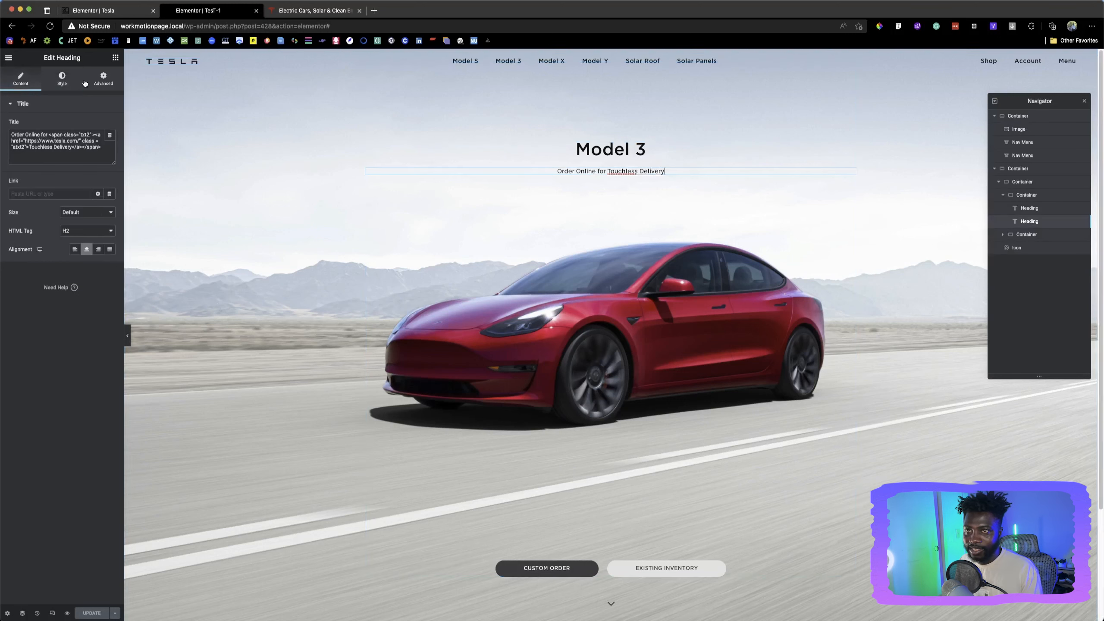
triple_click(61, 138)
key(super+c)
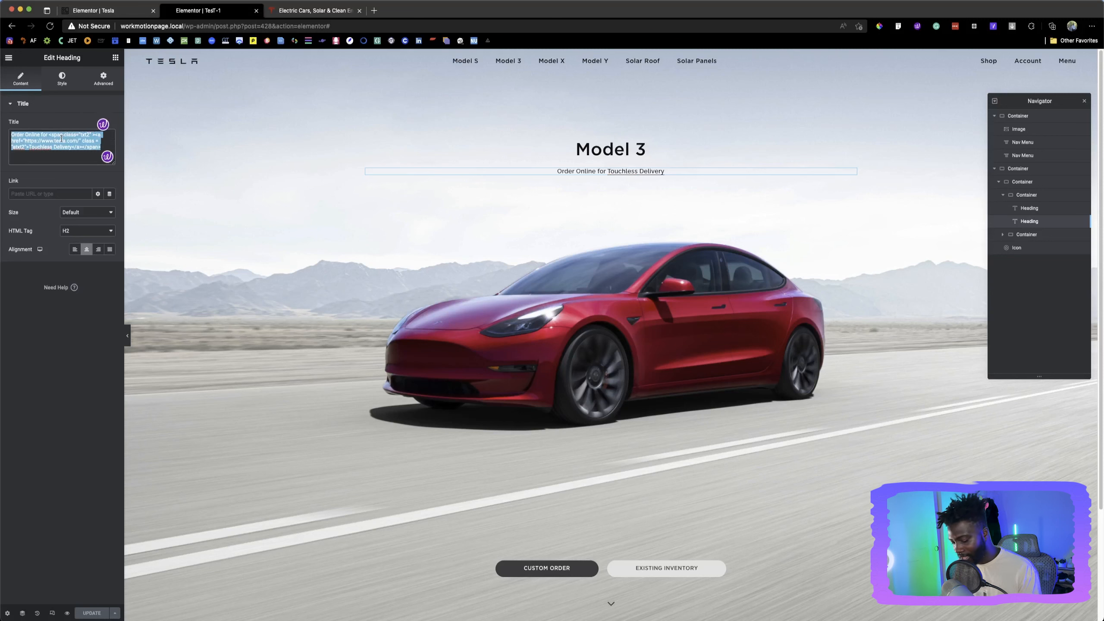
click(97, 12)
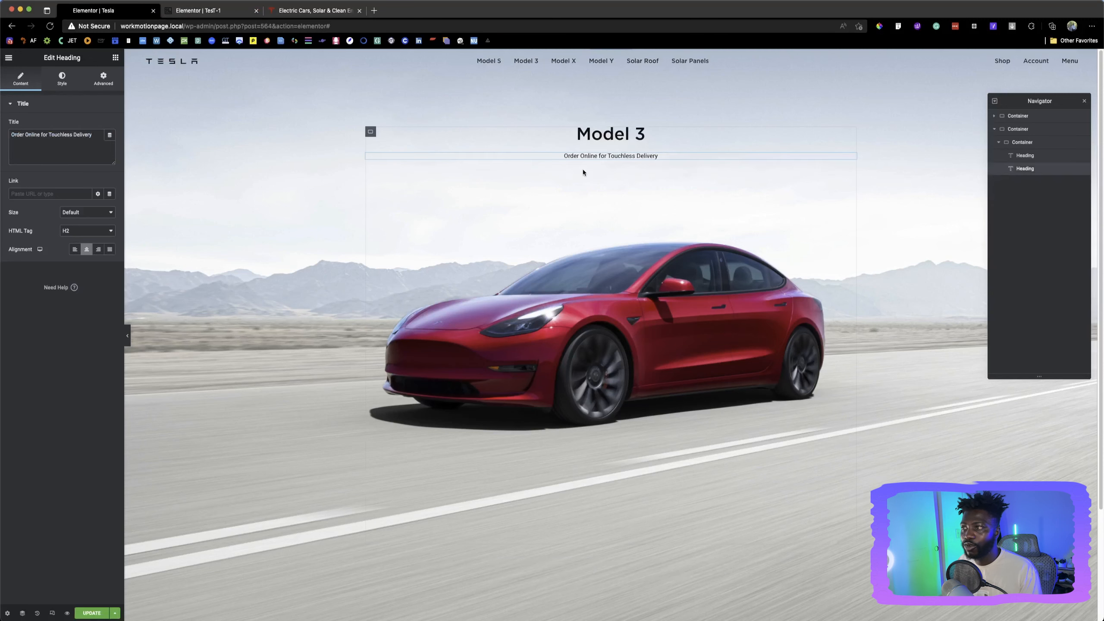
click(58, 149)
key(super+a)
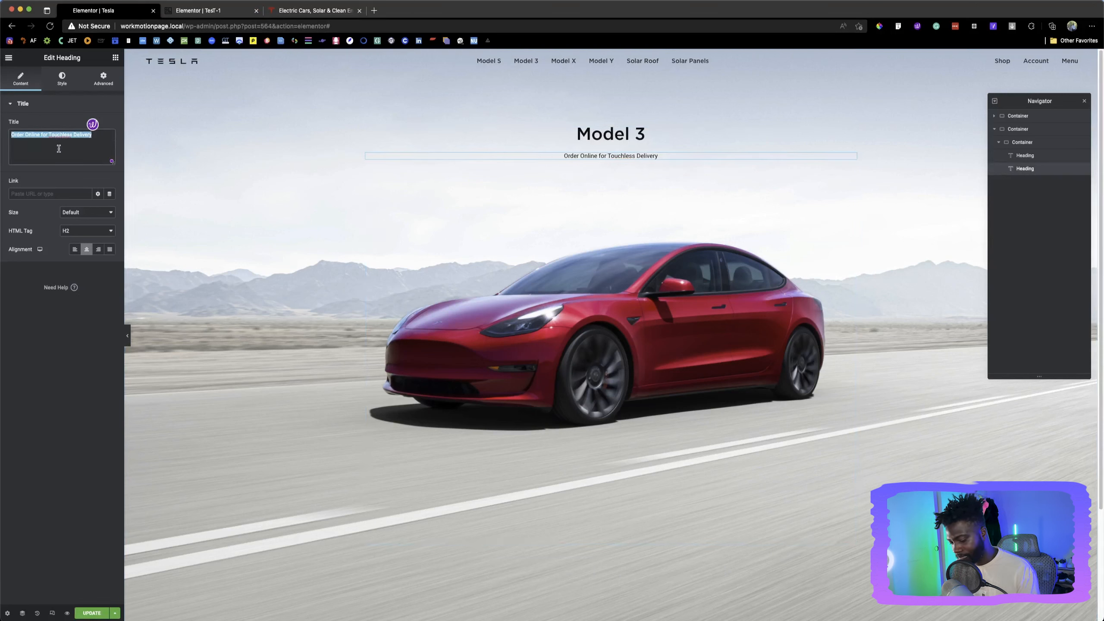
key(super+v)
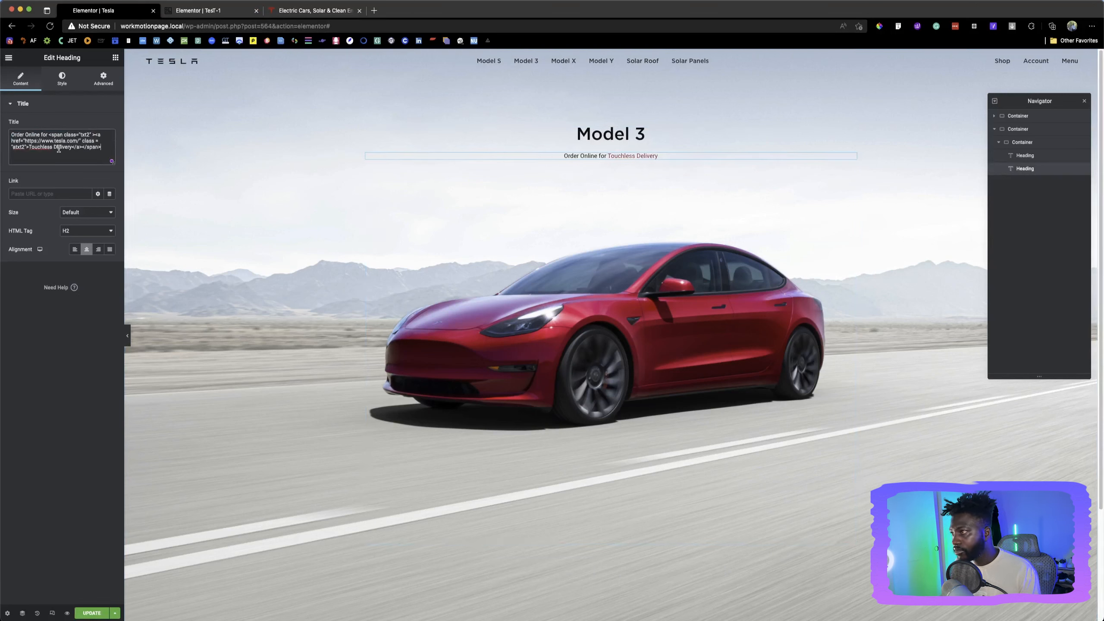
Copy the Test-1 subheading's custom CSS into the Tesla page's subheading, underlining .txt2 with position under and coloring normal, active and hovered links black
click(197, 11)
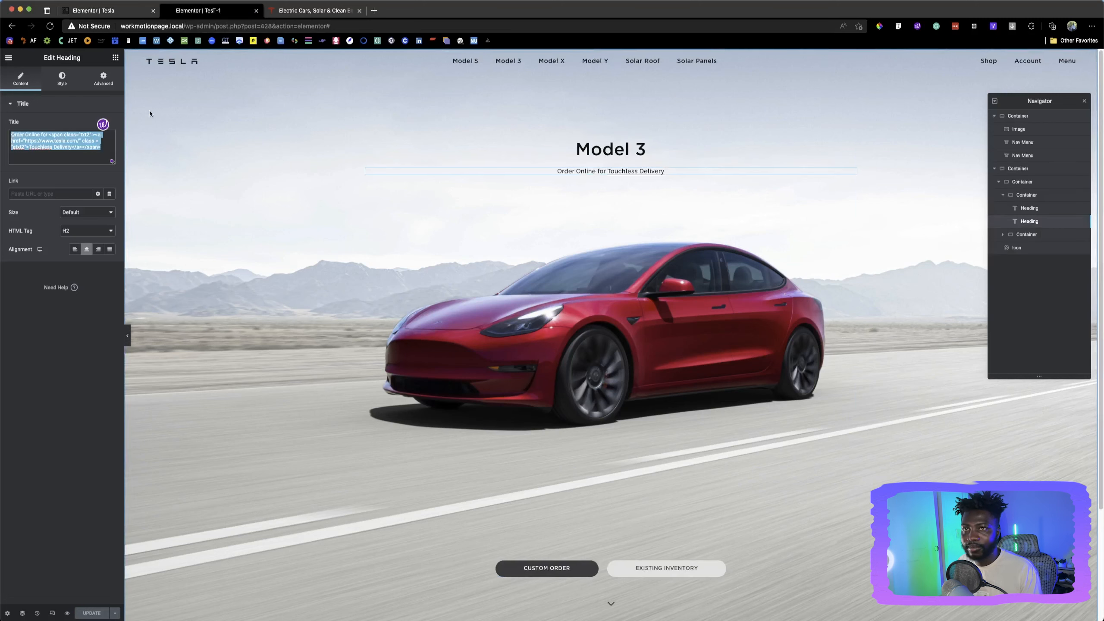
click(109, 87)
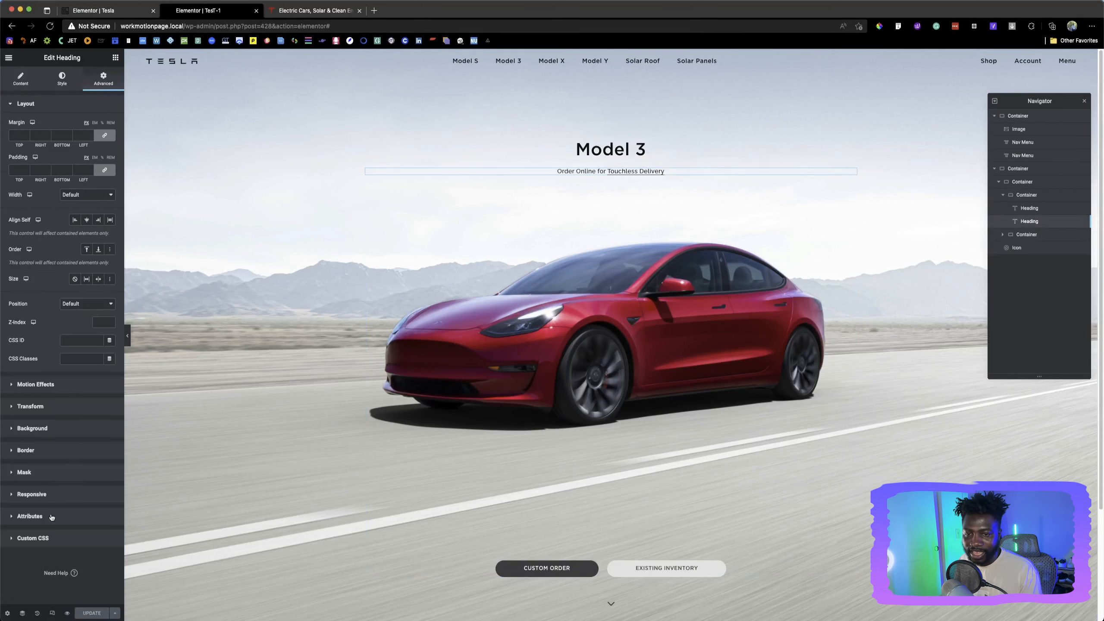
click(34, 538)
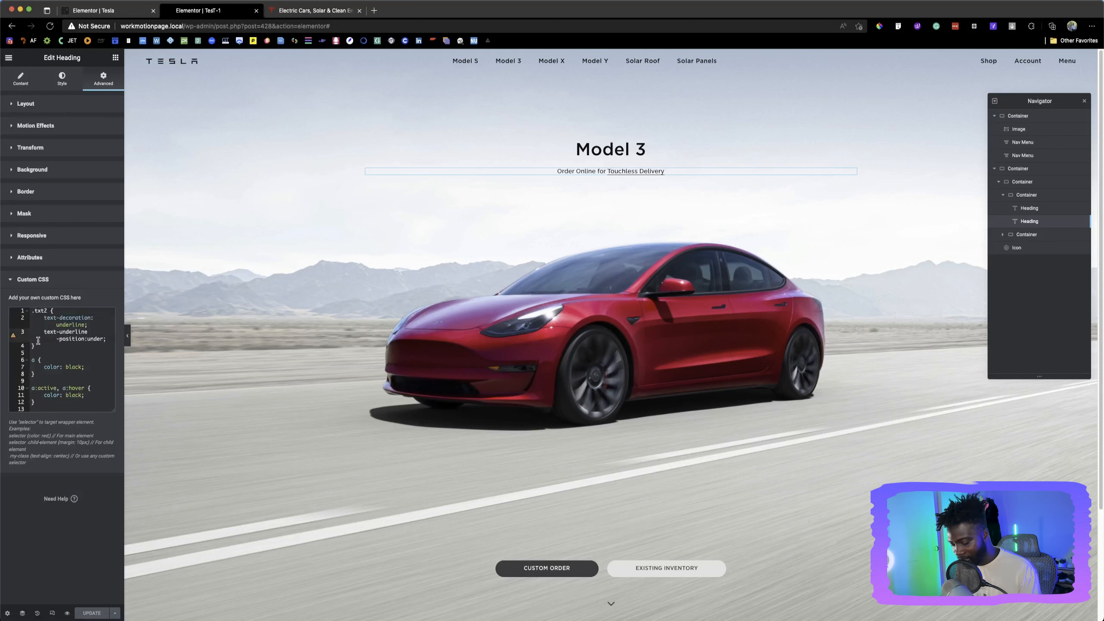
click(133, 14)
click(98, 80)
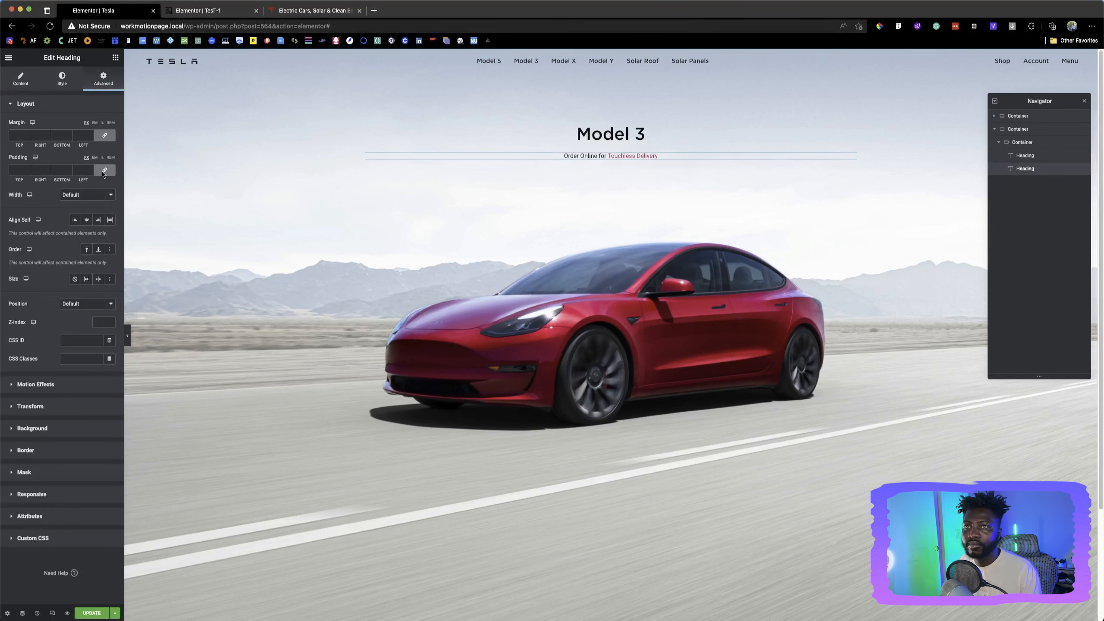
click(54, 539)
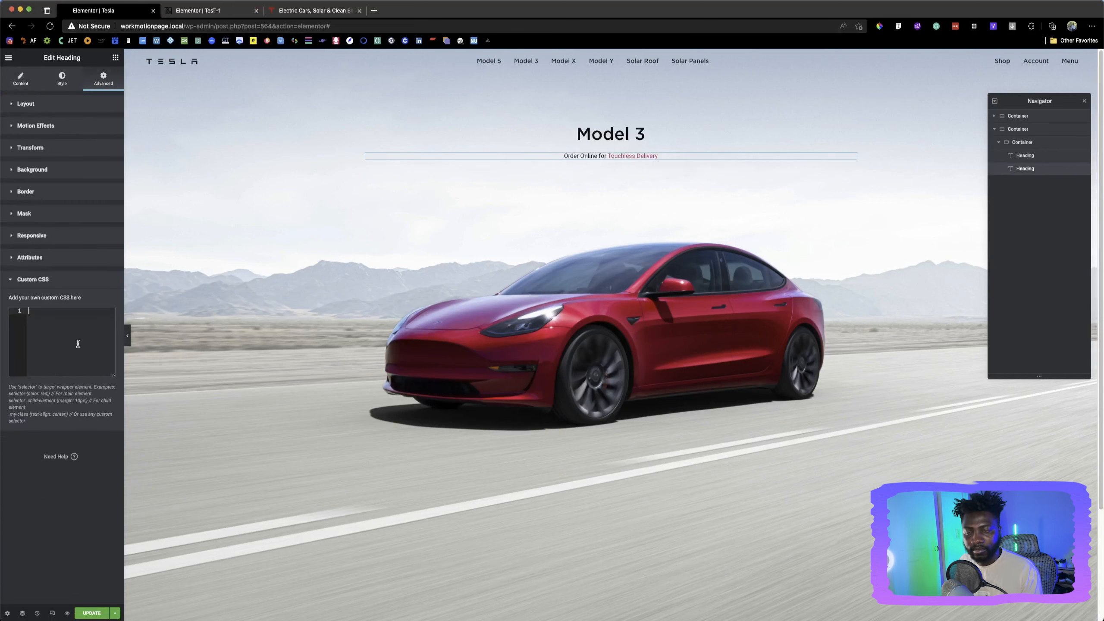
click(78, 343)
text(.txt2 {     text-decoration: underline;     text-underline-position:under; }  a {     color: black; }  a:active, a:hover {     color: black; })
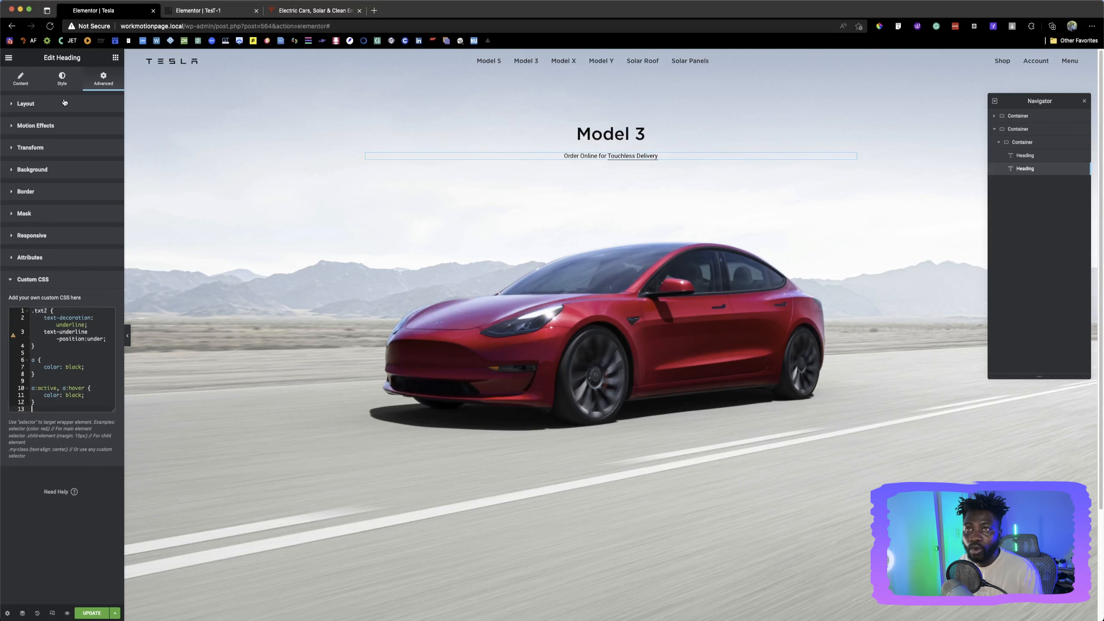
click(653, 153)
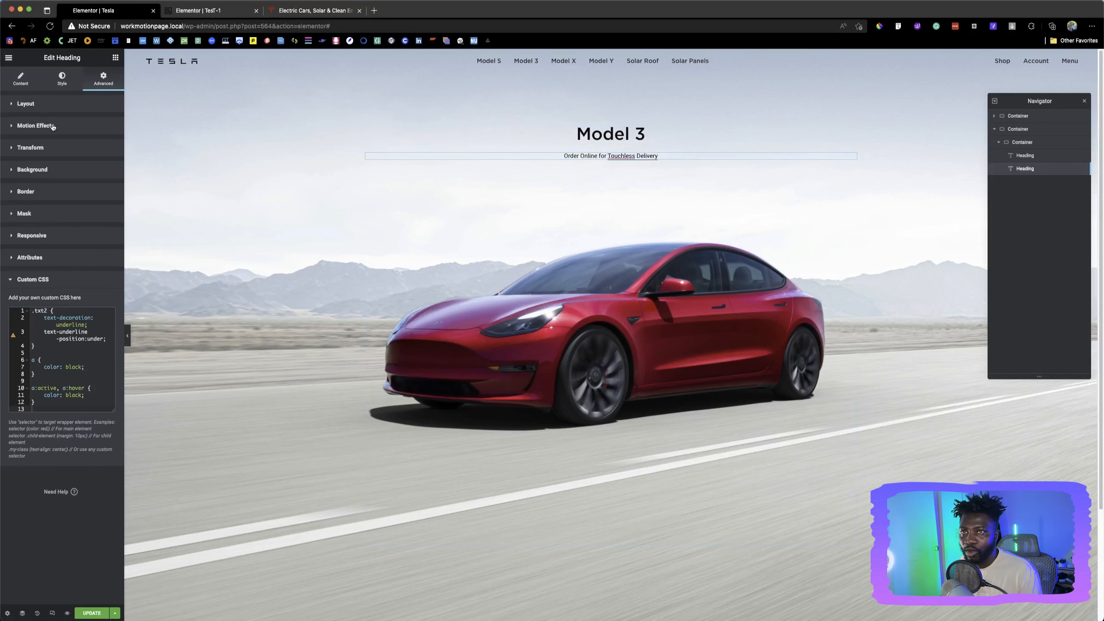
Examine the txt2 span class and the link markup in the subheading's title
click(23, 77)
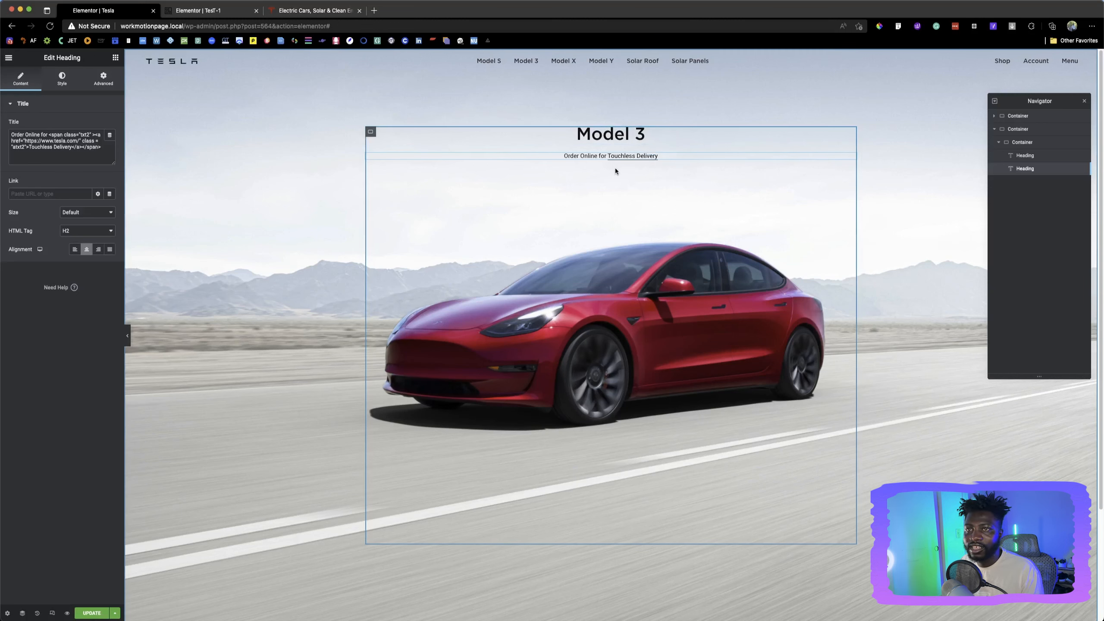
click(85, 134)
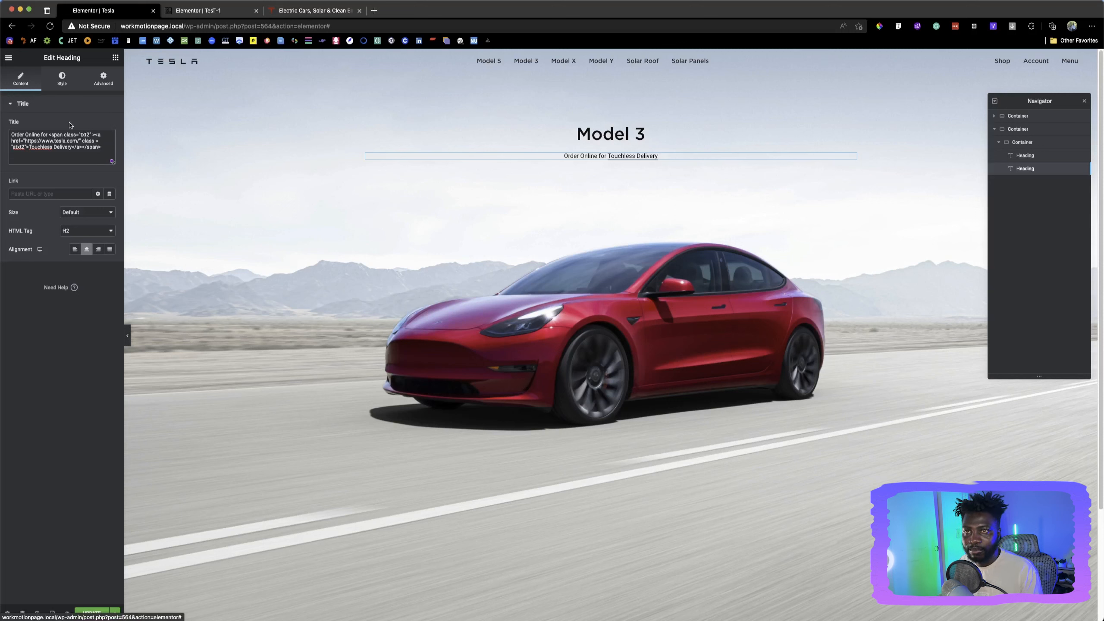
double_click(84, 135)
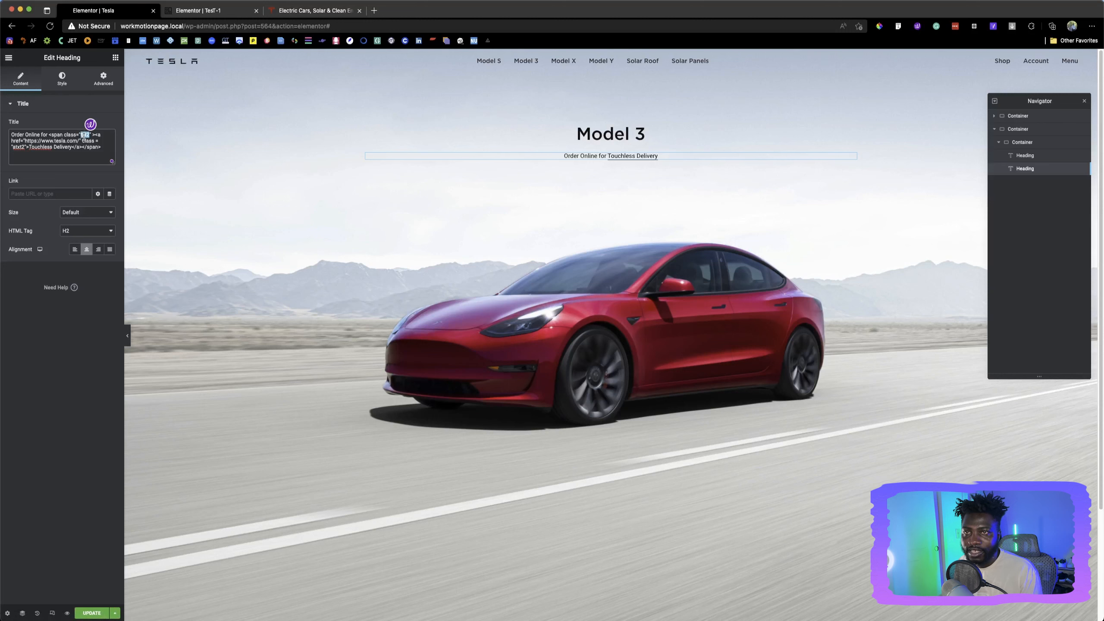
click(79, 144)
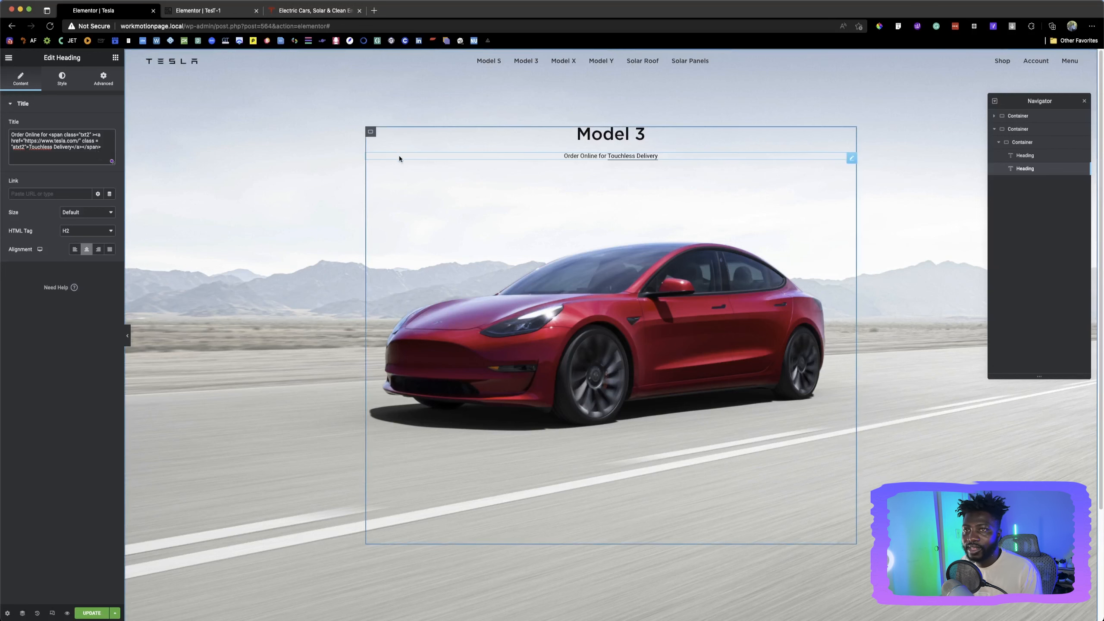
Try the subheading's custom CSS without "text-underline-position:under;", compare it with the Tesla site, and restore the line
click(103, 83)
click(55, 536)
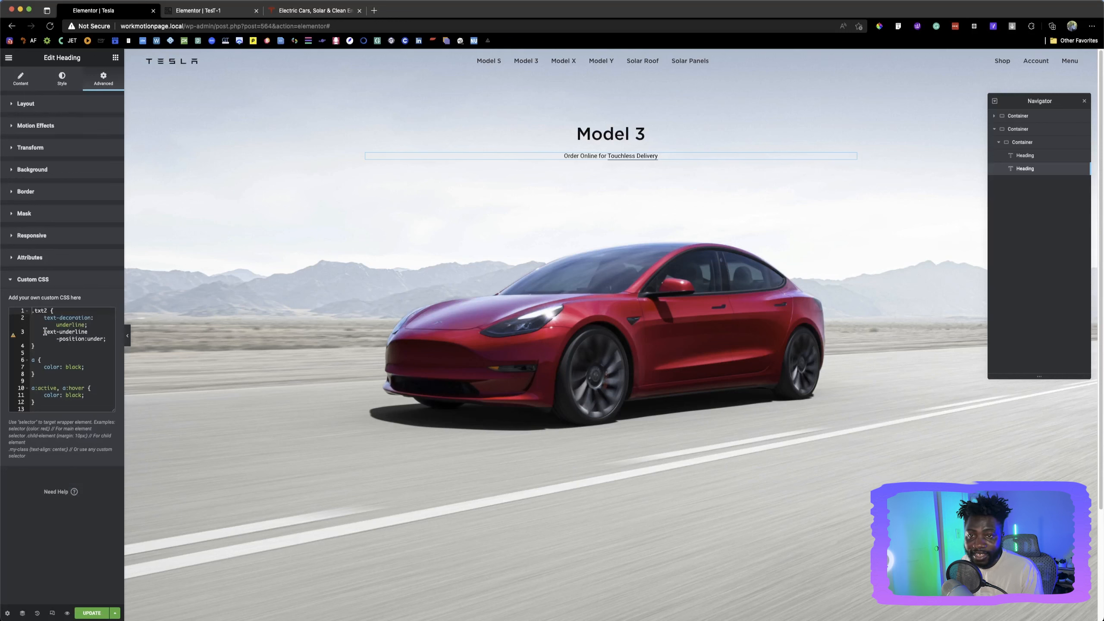
drag(44, 331, 104, 338)
key(super+c)
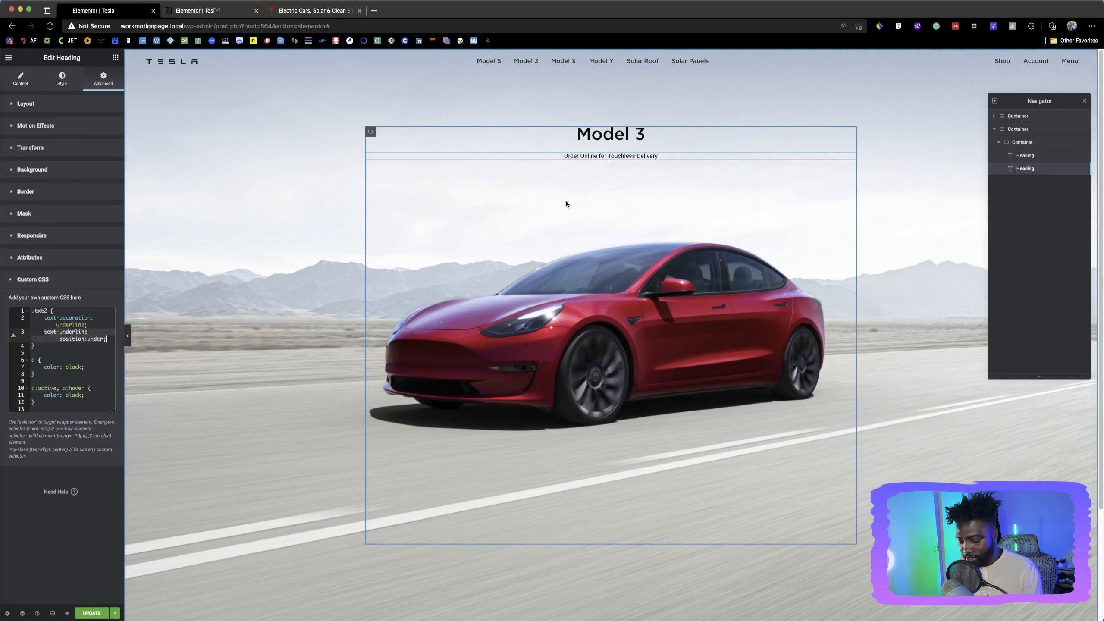
key(BackSpace)
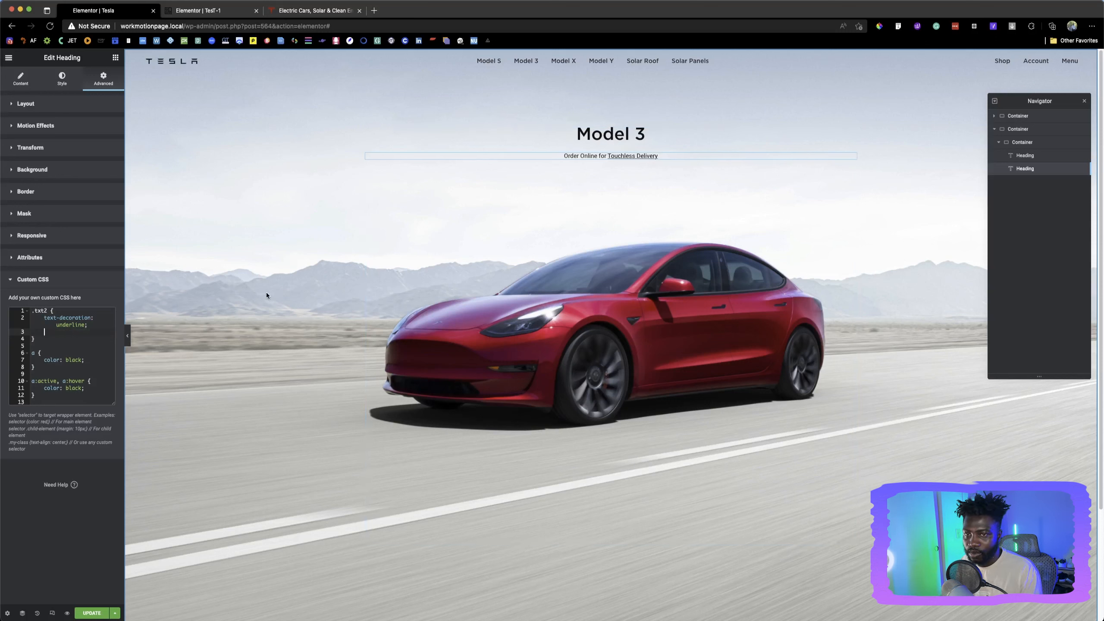
click(313, 10)
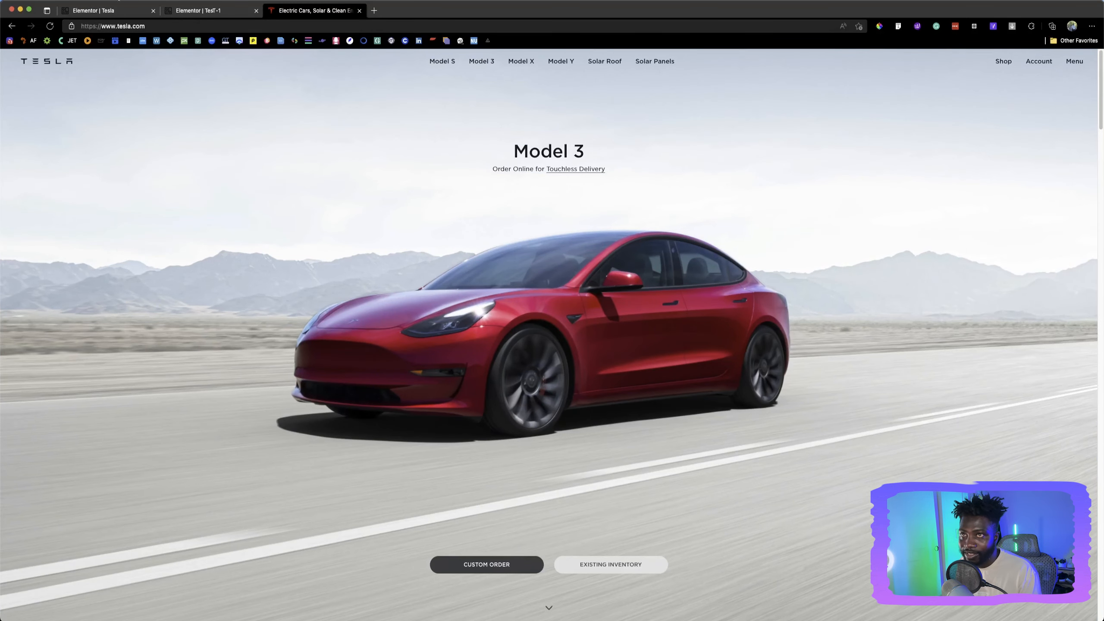
click(115, 10)
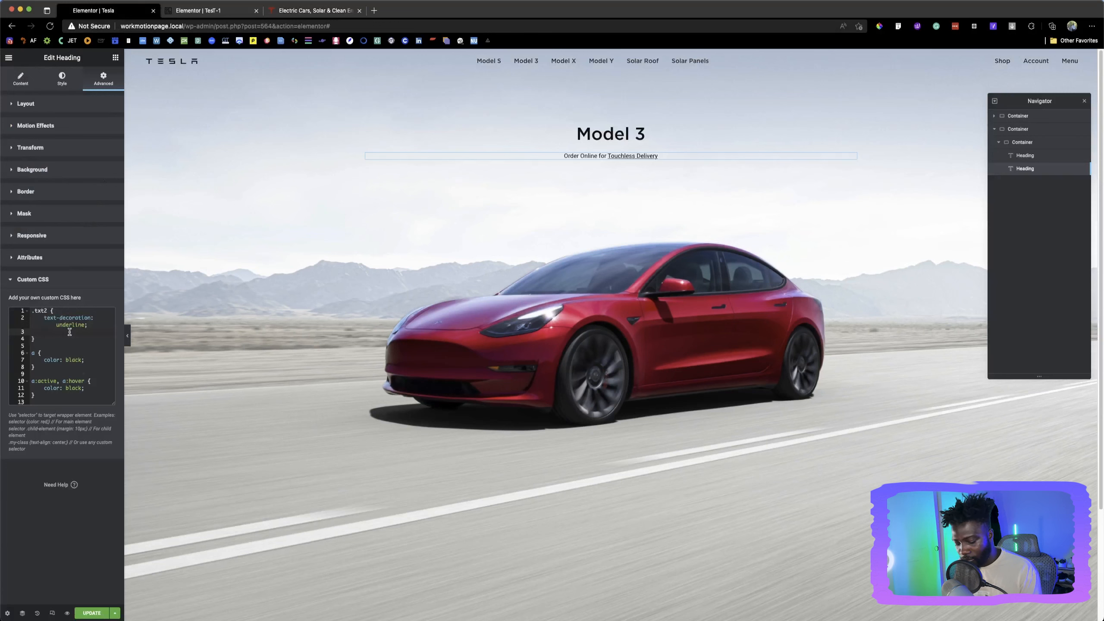
key(super+v)
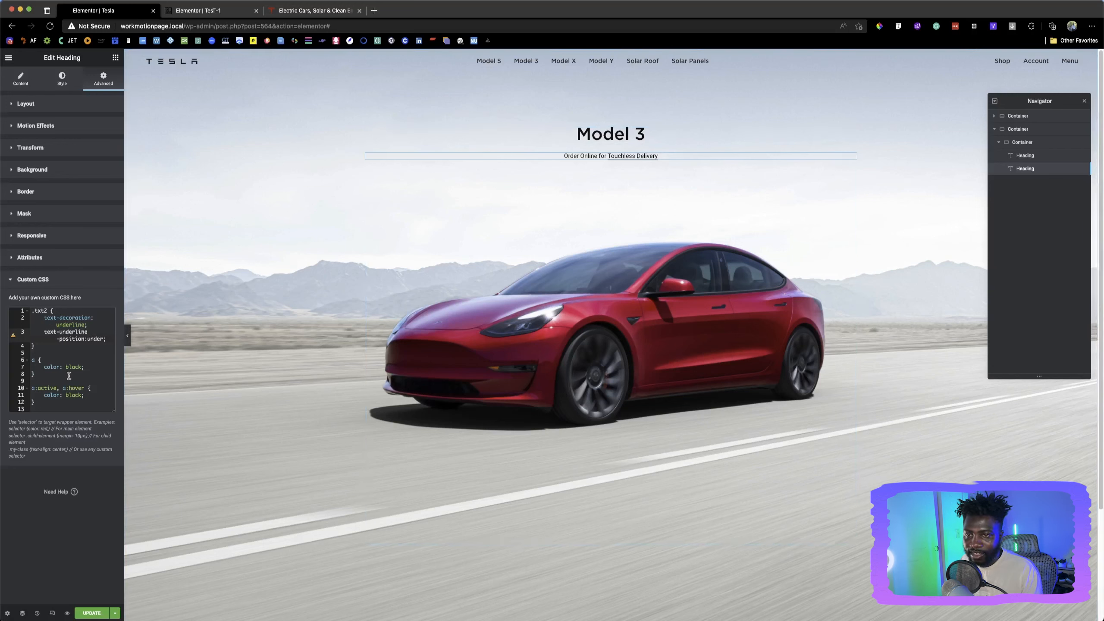
Delete the "a { color: black; }" rule from the subheading's custom CSS
drag(43, 375, 14, 359)
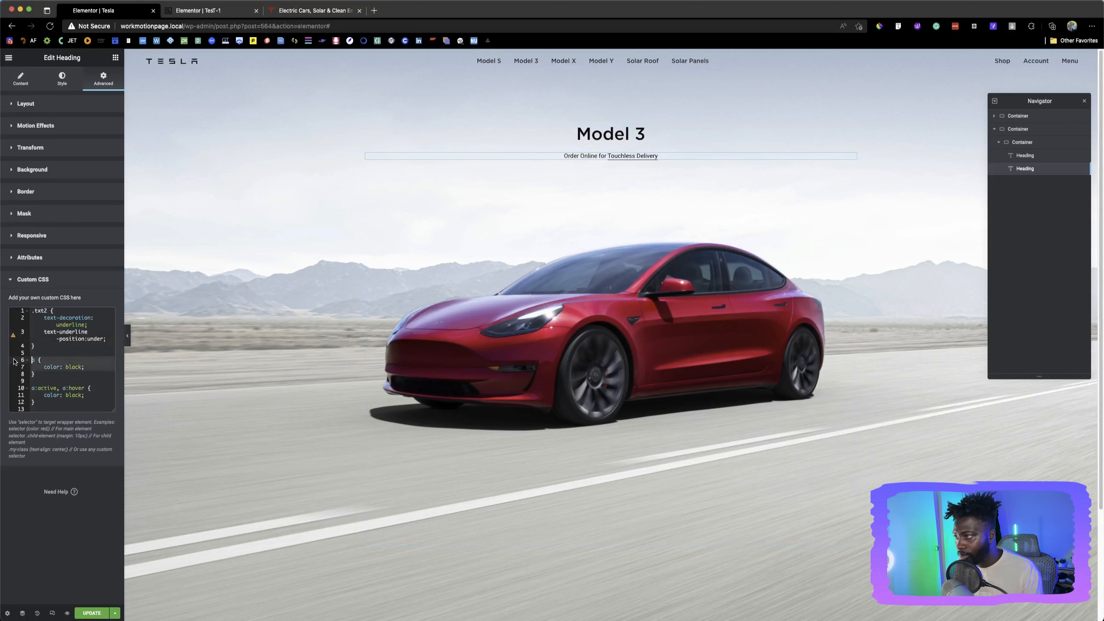
key(BackSpace)
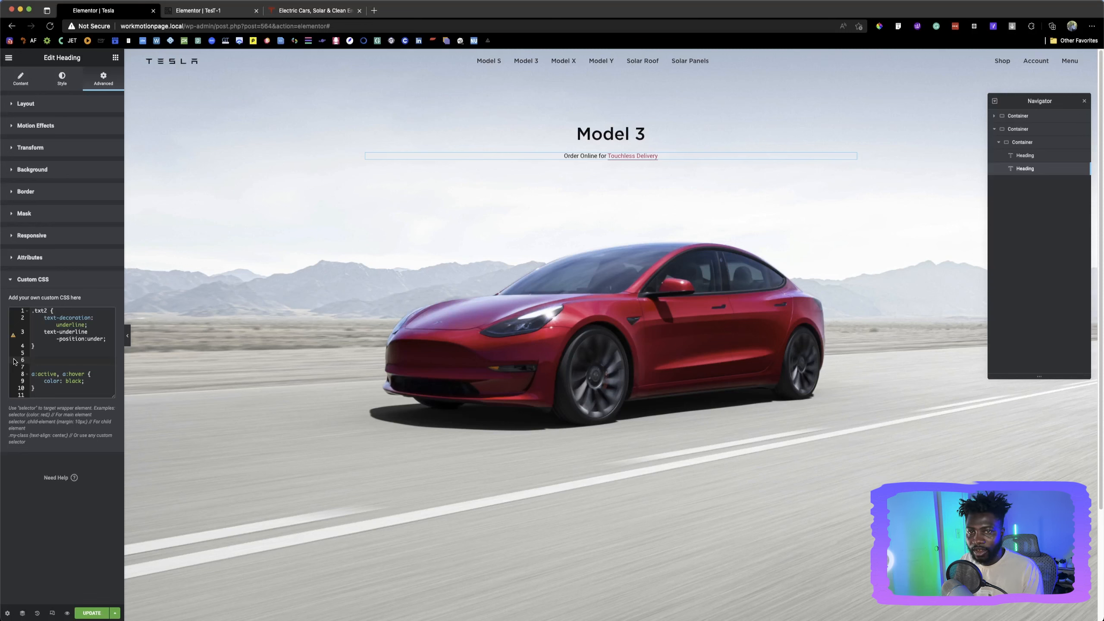
Restore the subheading's "a { color: black; }" rule, and try the custom CSS without the "a:active, a:hover" rule before undoing that deletion
key(super+z)
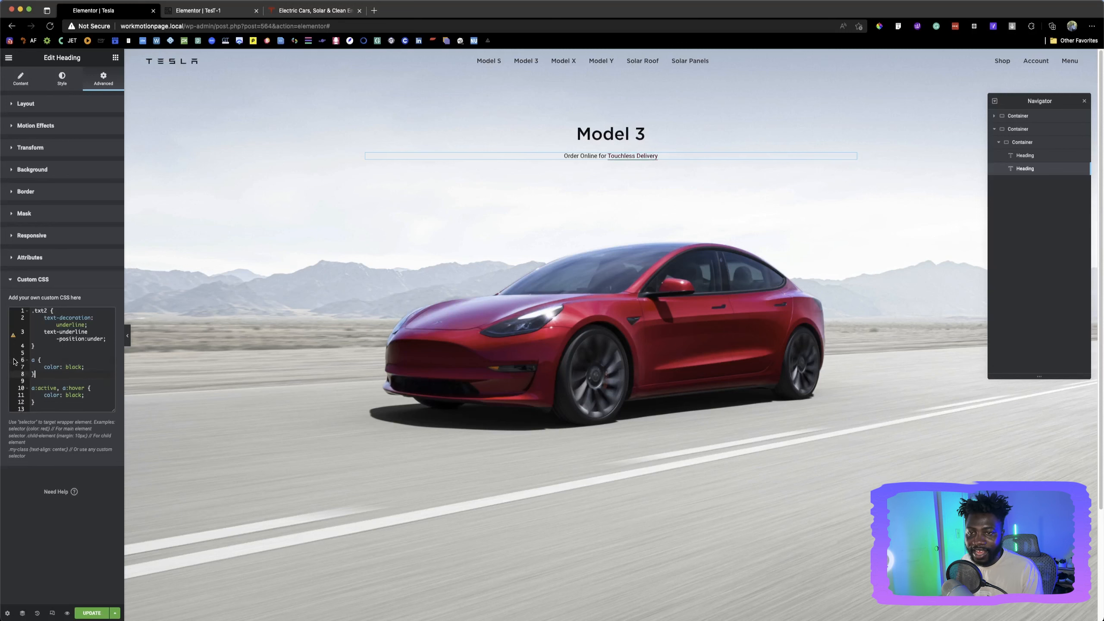
click(26, 389)
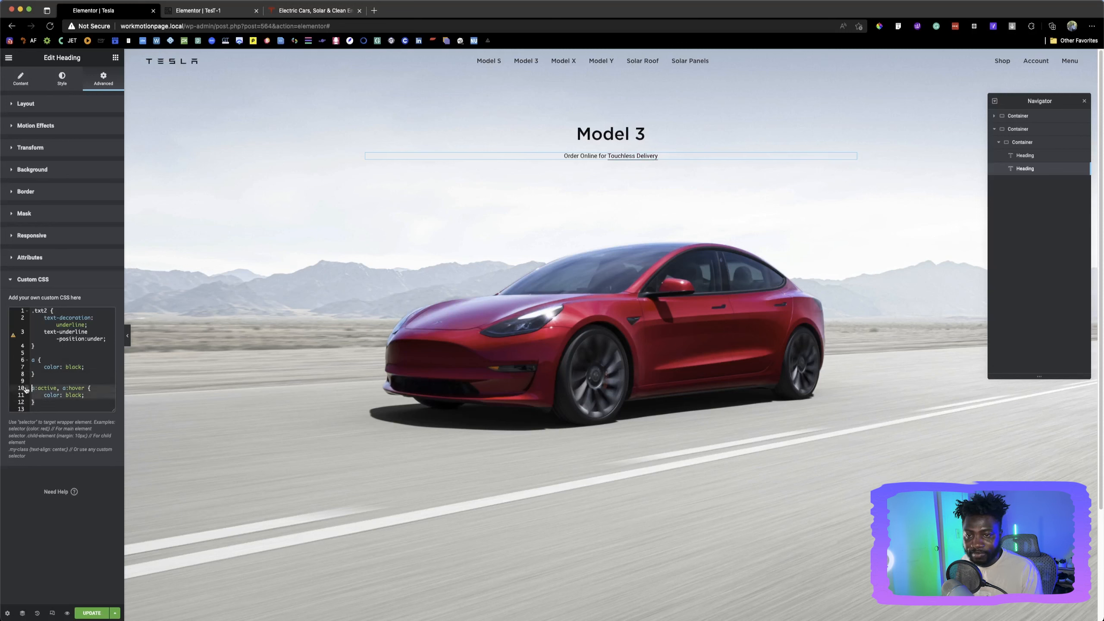
key(BackSpace)
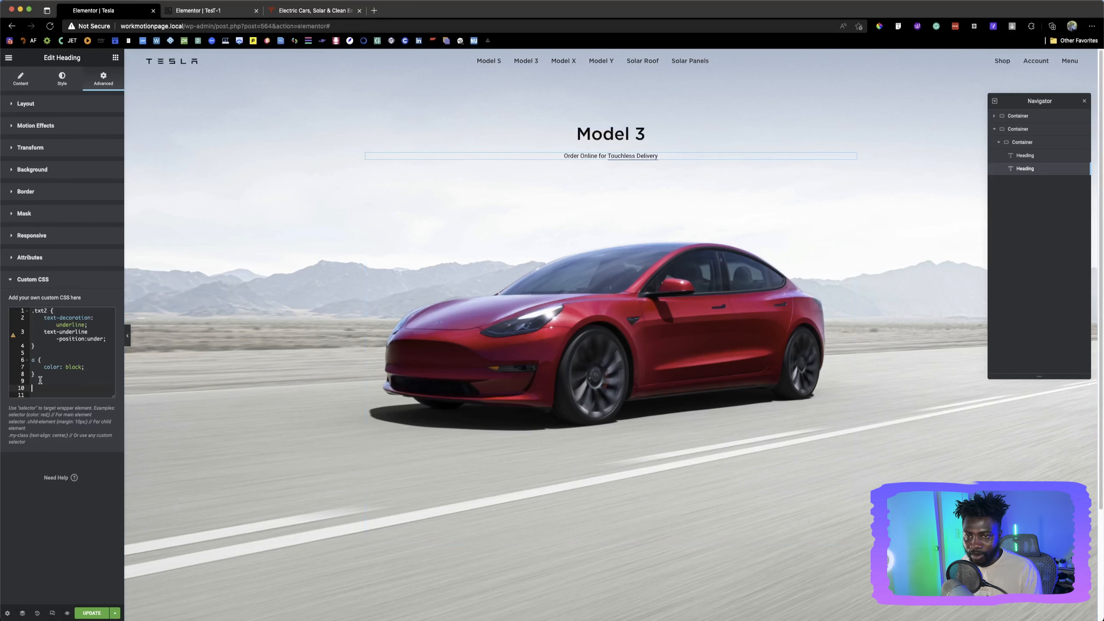
key(super+z)
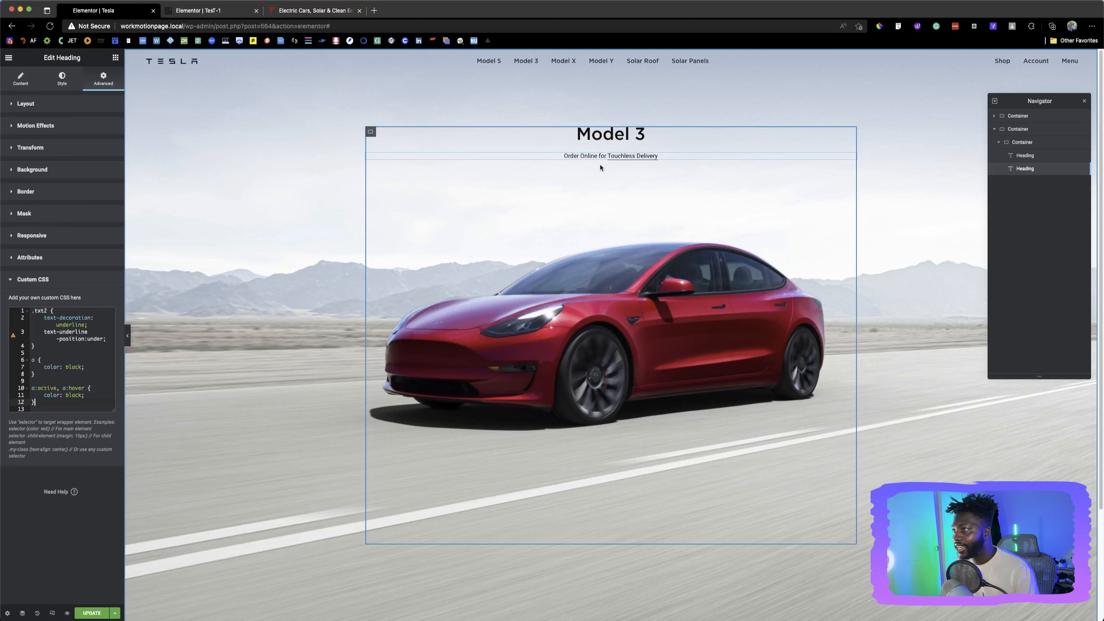
Compare the Tesla page's hero section with the Test-1 page and the live Tesla site
click(228, 13)
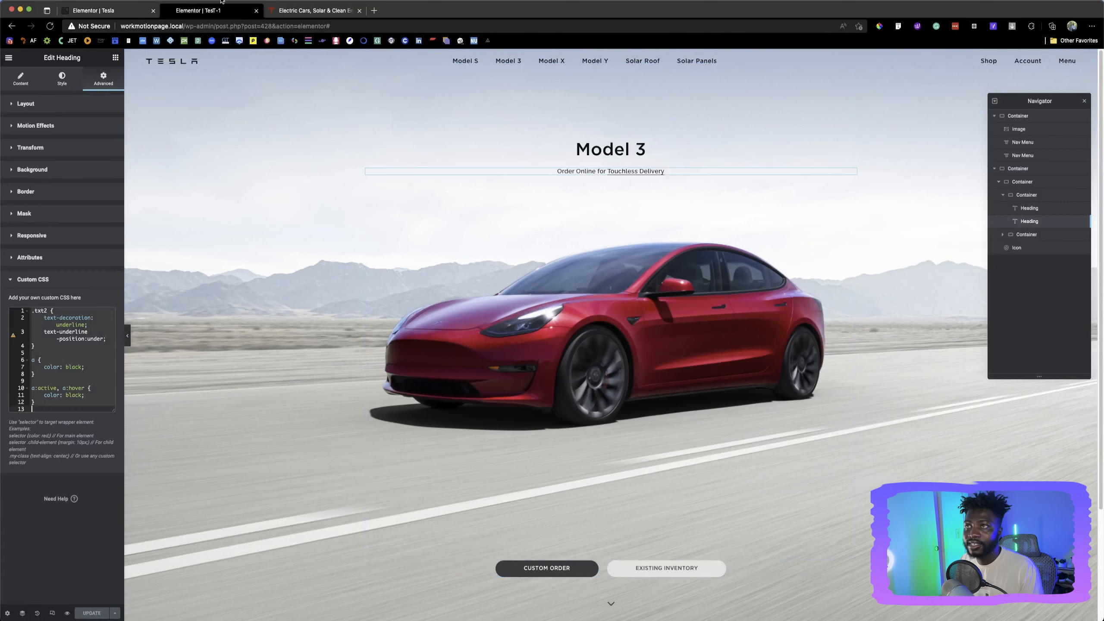
key(ctrl+Tab)
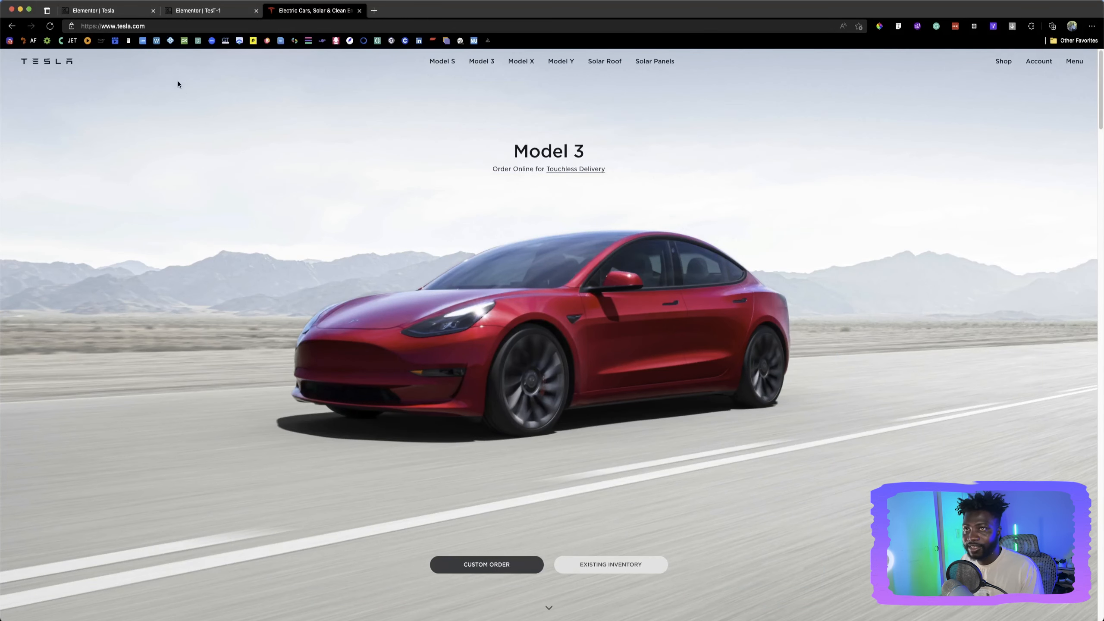
click(121, 13)
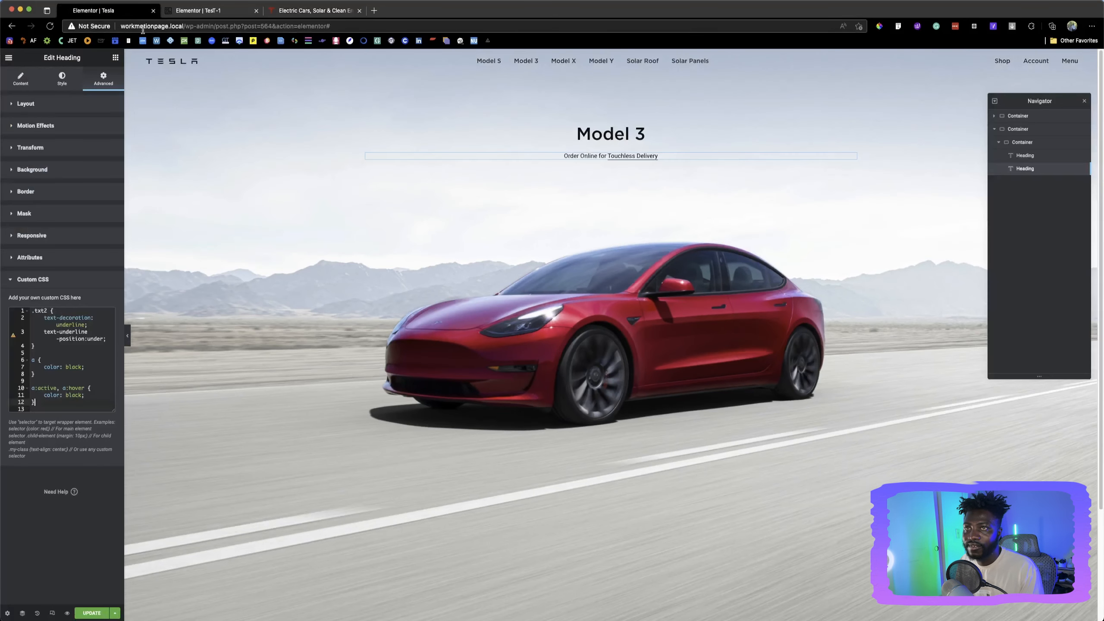
Add a new container and nest it below the two headings inside the headings' container
click(114, 58)
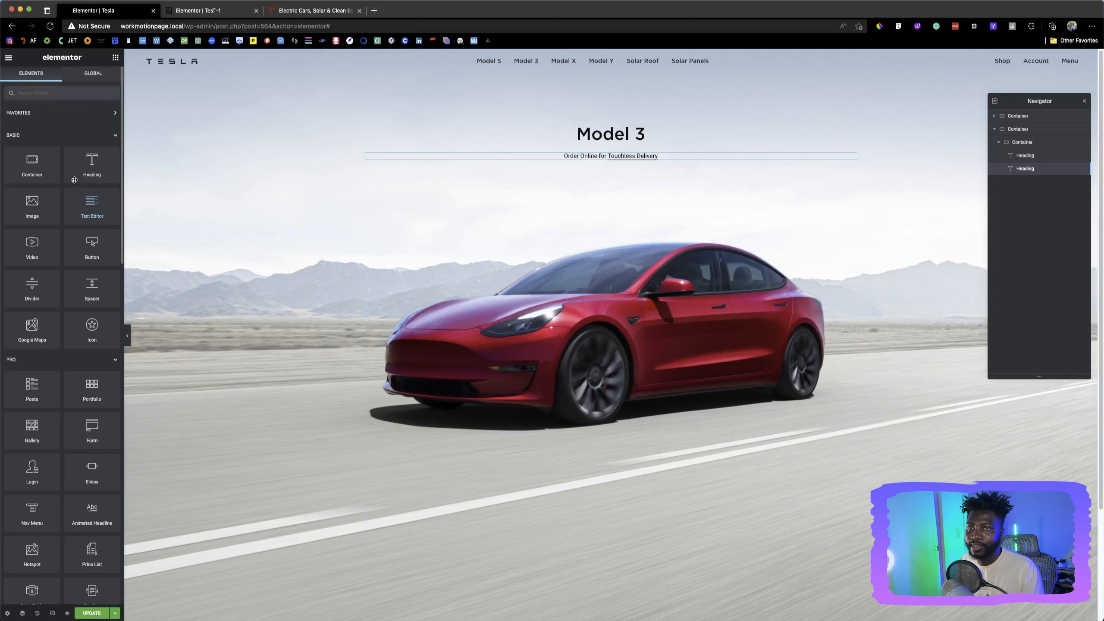
drag(39, 168, 643, 402)
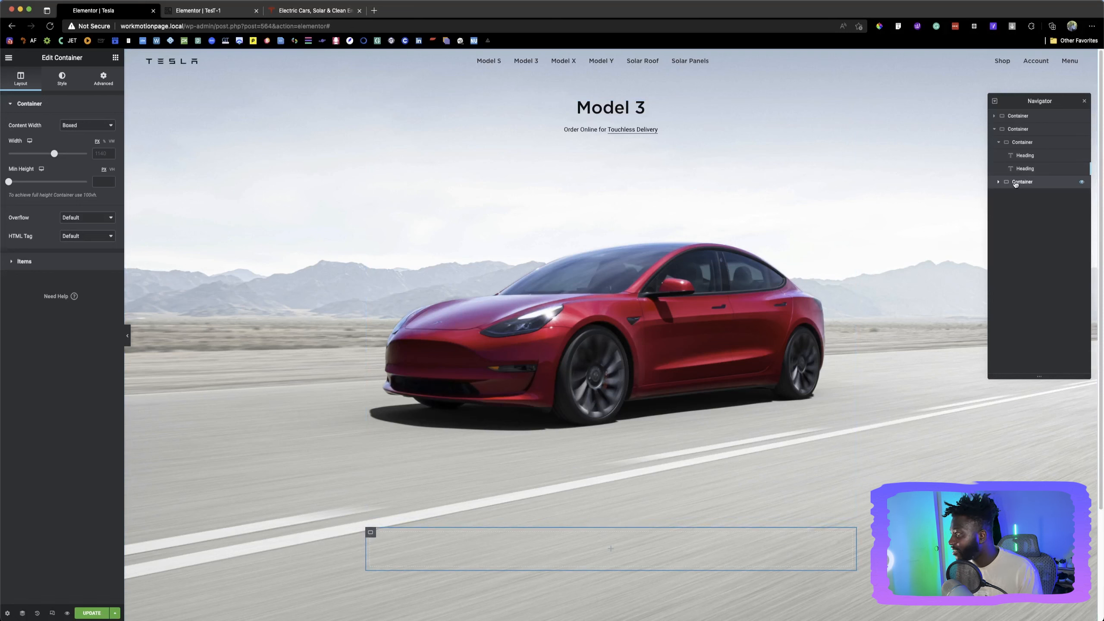
mouse_move(1015, 184)
mouse_down()
mouse_move(1021, 165)
mouse_move(1027, 185)
mouse_up()
click(610, 189)
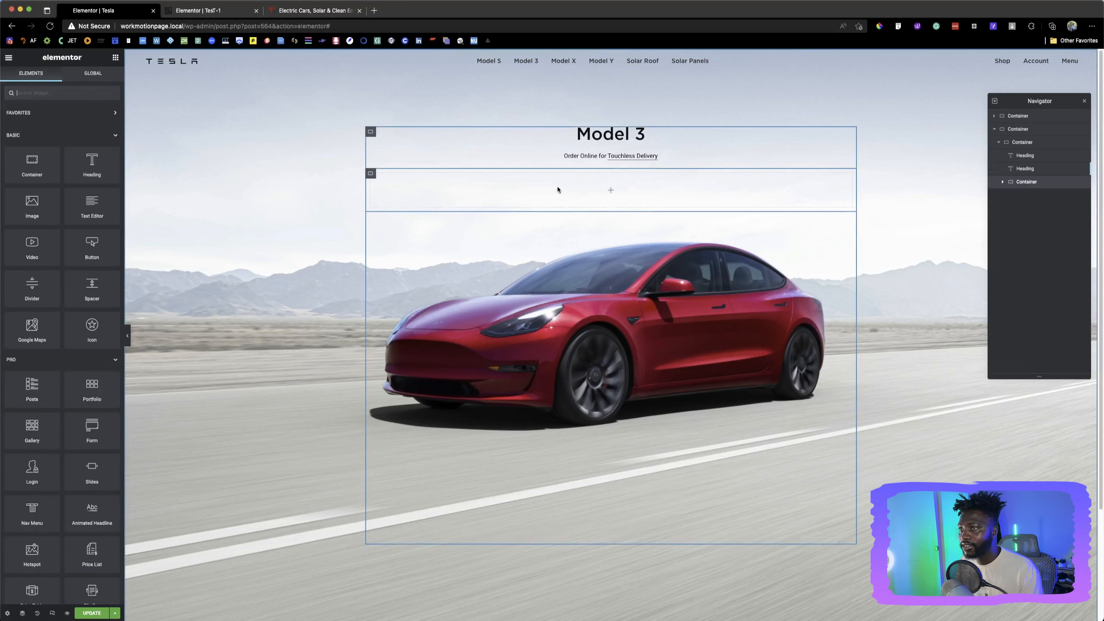
Examine the item direction, justification and self-alignment options of the new empty container and its parent container
click(371, 174)
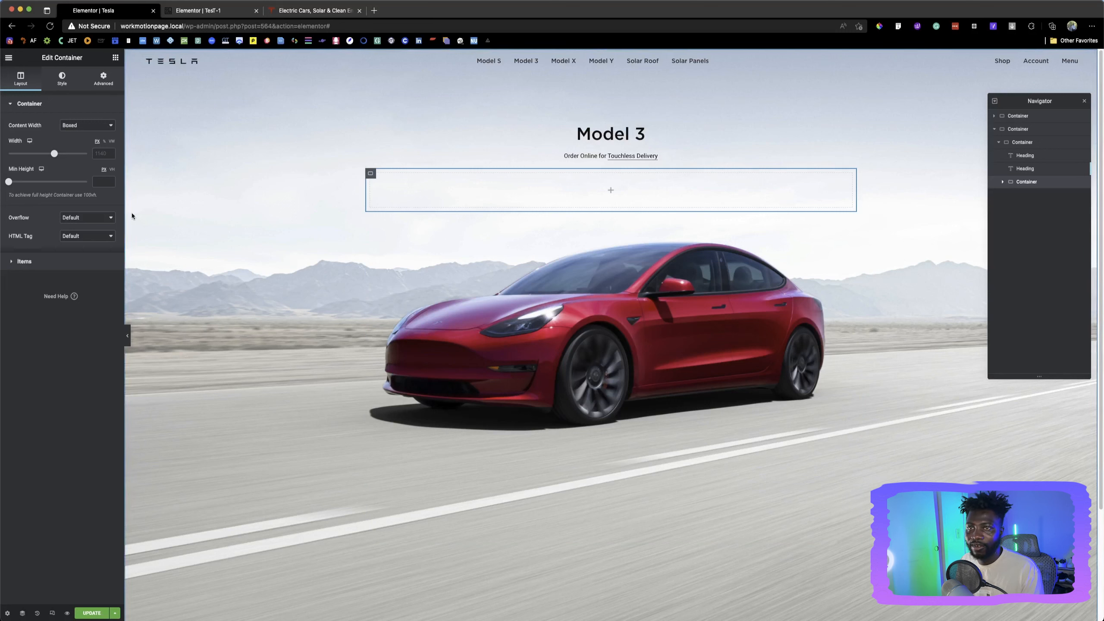
click(25, 261)
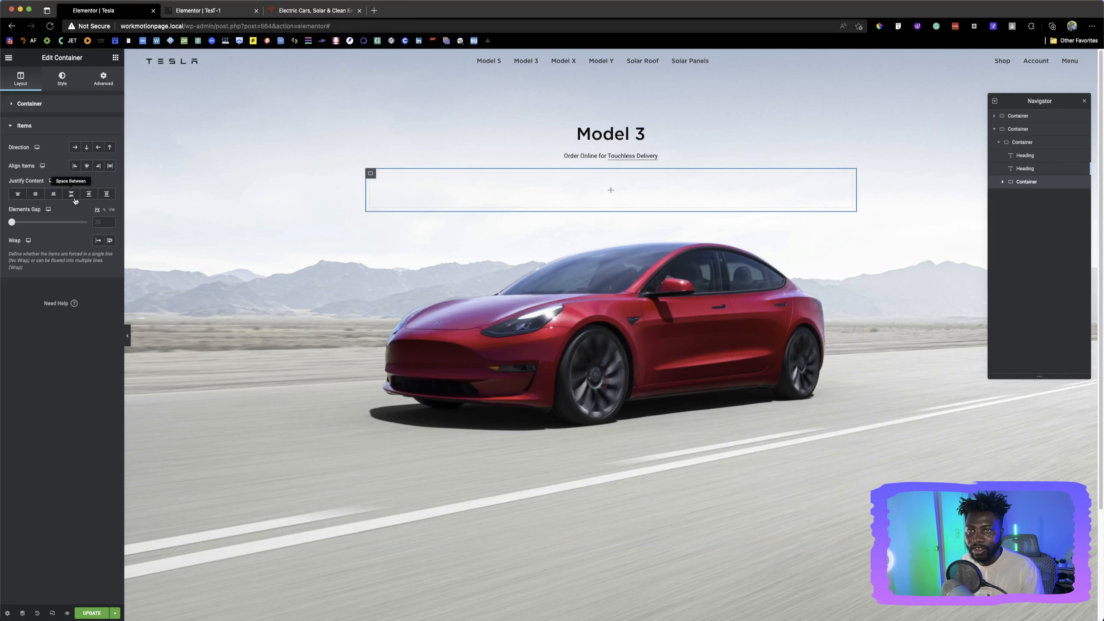
click(52, 196)
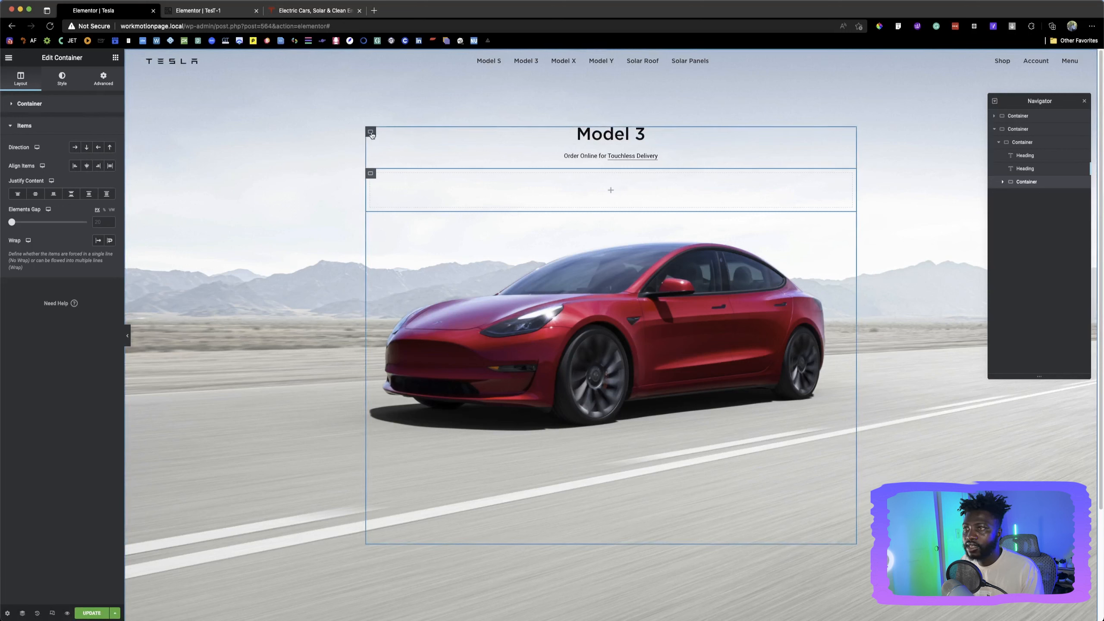
click(370, 131)
click(55, 260)
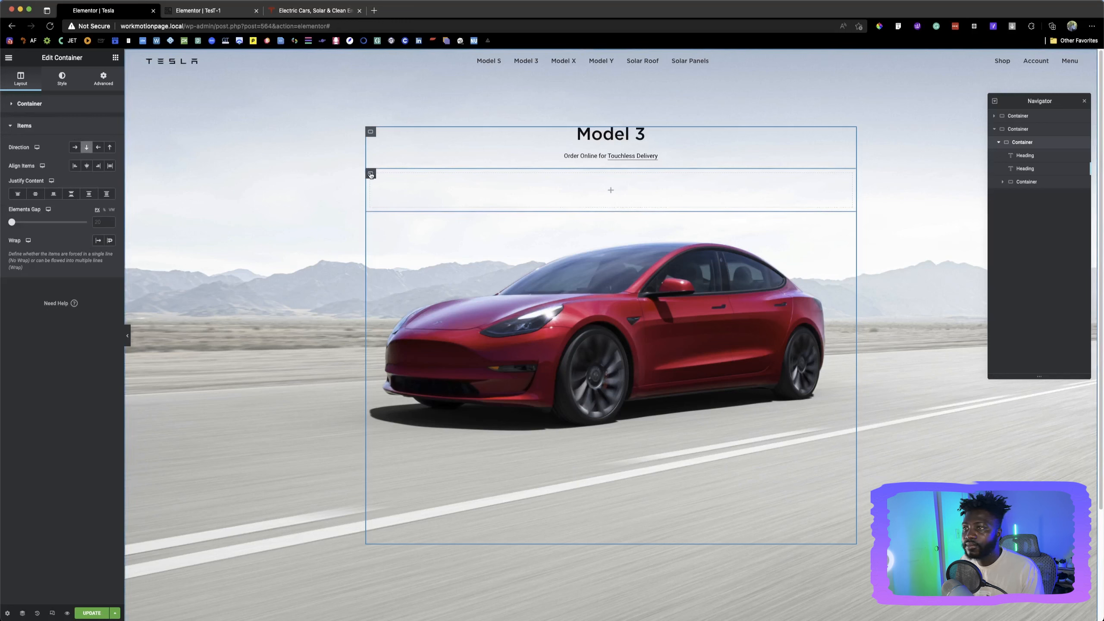
click(371, 173)
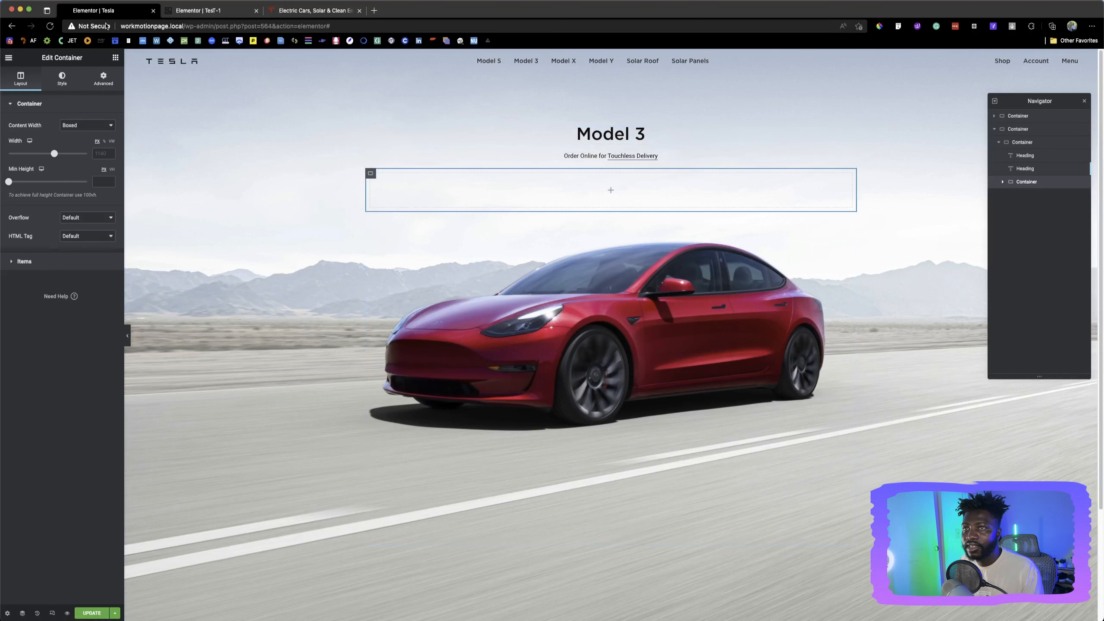
click(103, 79)
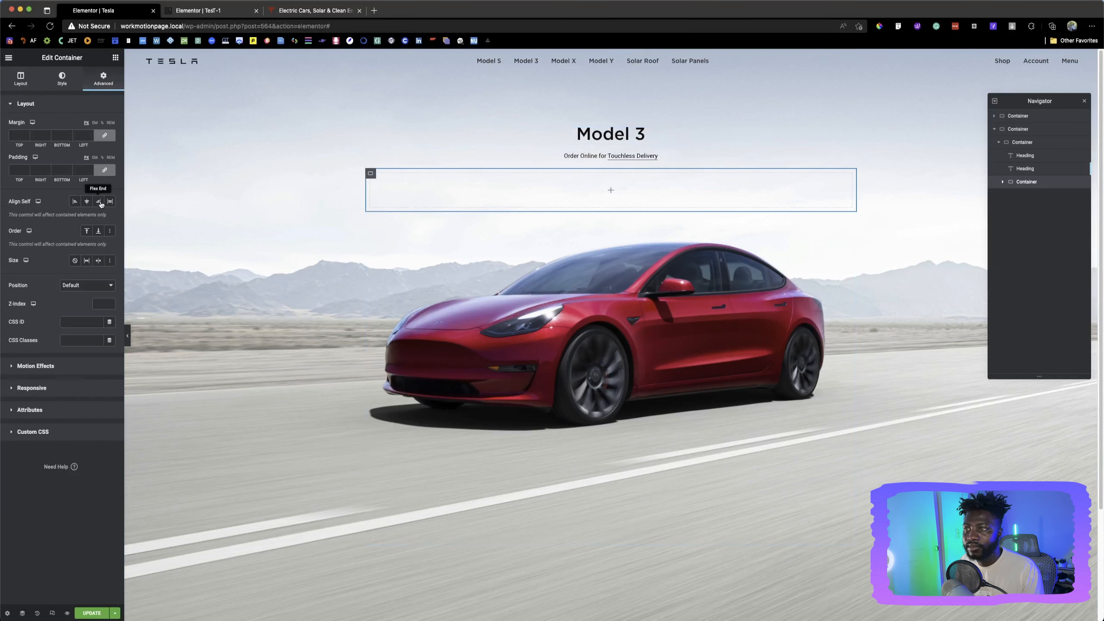
click(1048, 143)
click(103, 79)
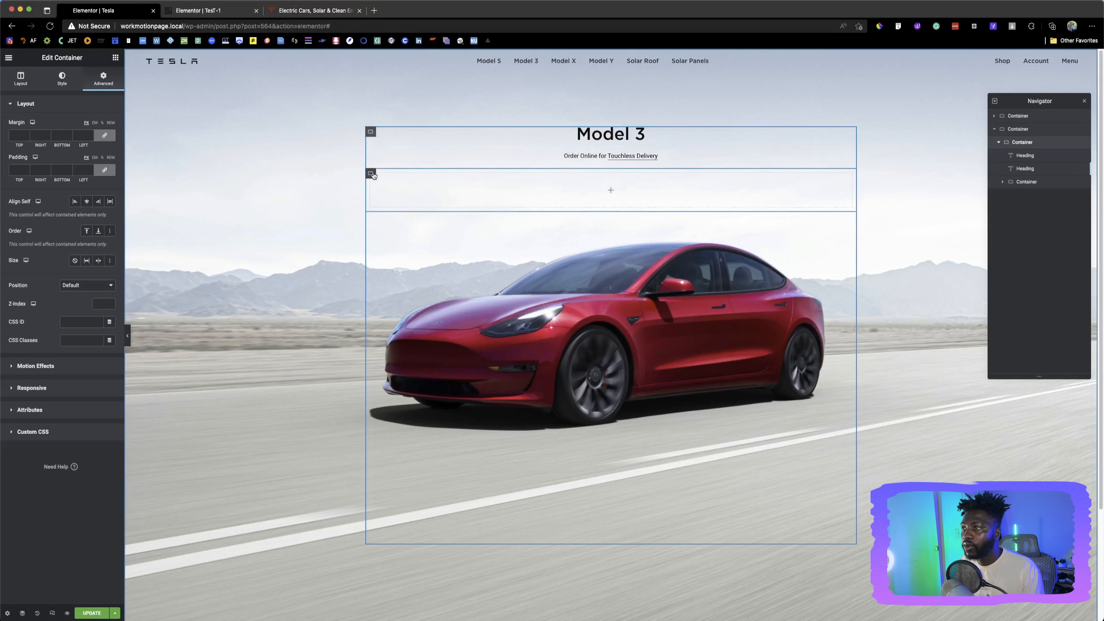
Move the Model 3 heading and the "Order Online for Touchless Delivery" subheading into the nested container
click(372, 174)
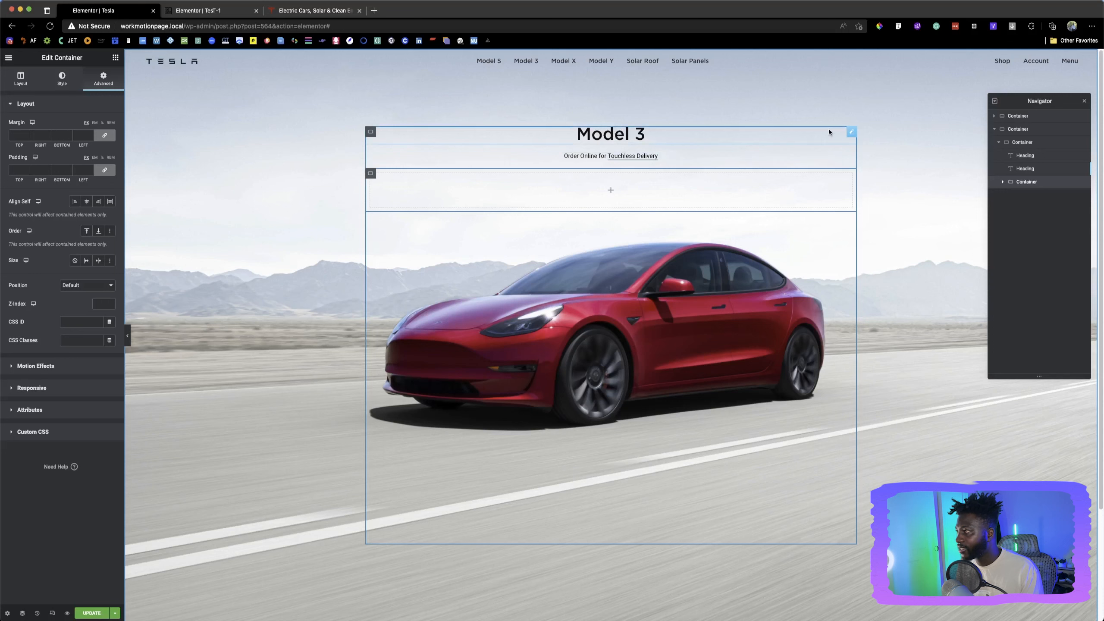
drag(848, 133, 696, 188)
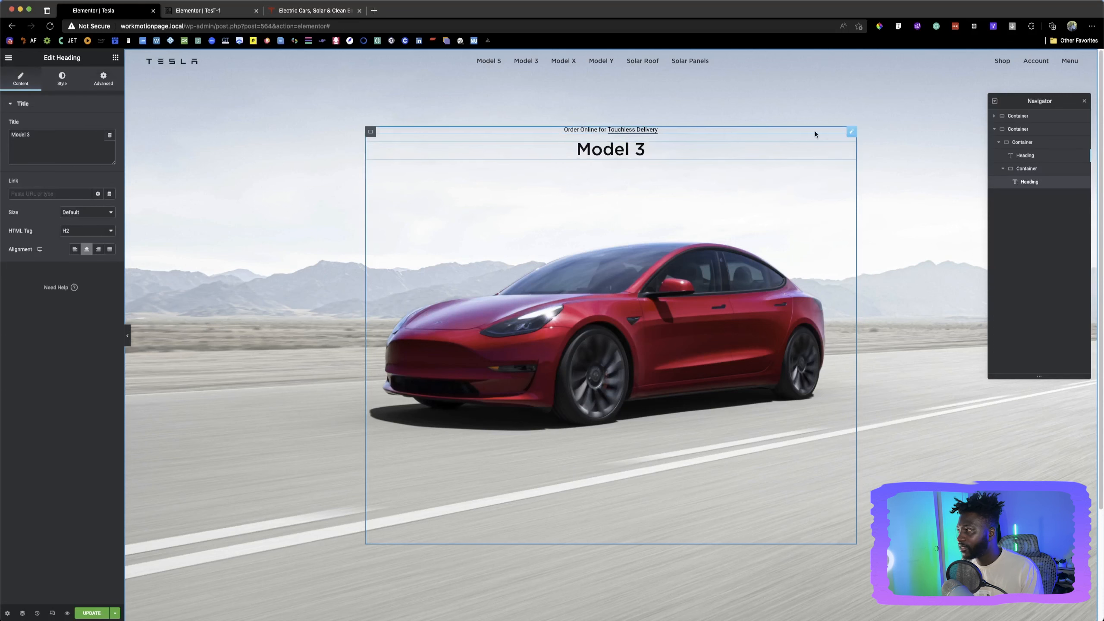
drag(851, 133, 608, 140)
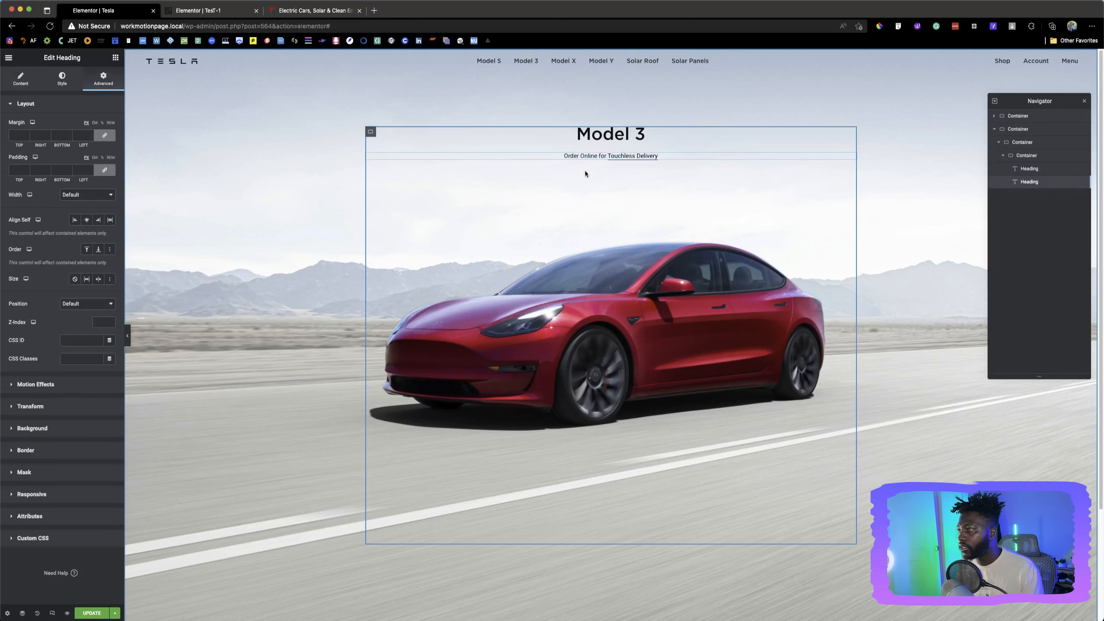
Duplicate the nested container holding the two headings, and collapse the original in the page structure
right_click(371, 132)
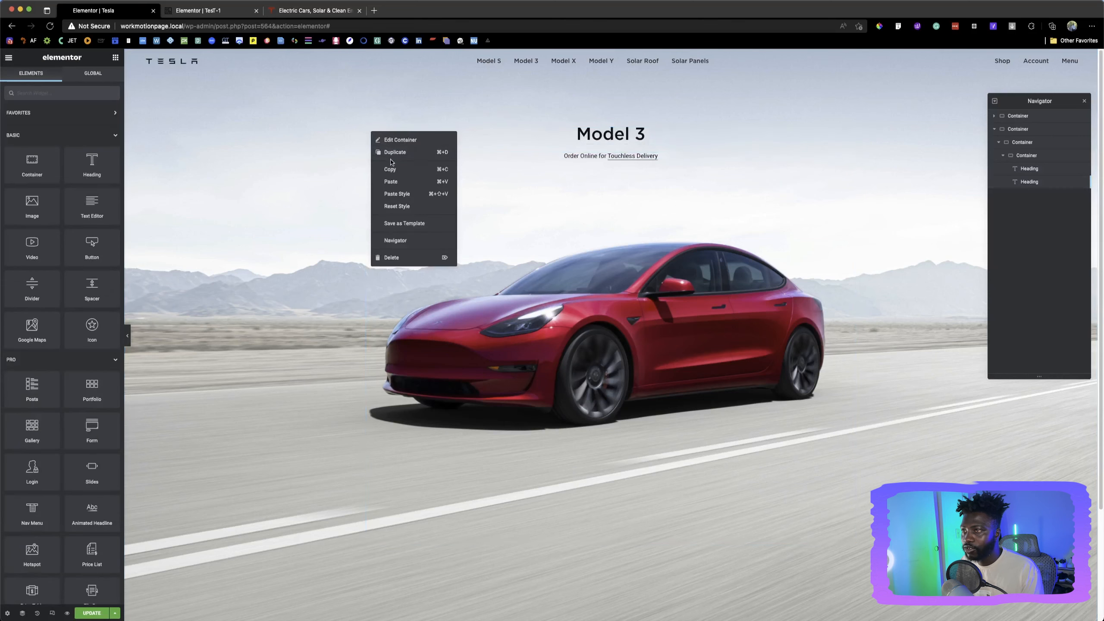
click(394, 154)
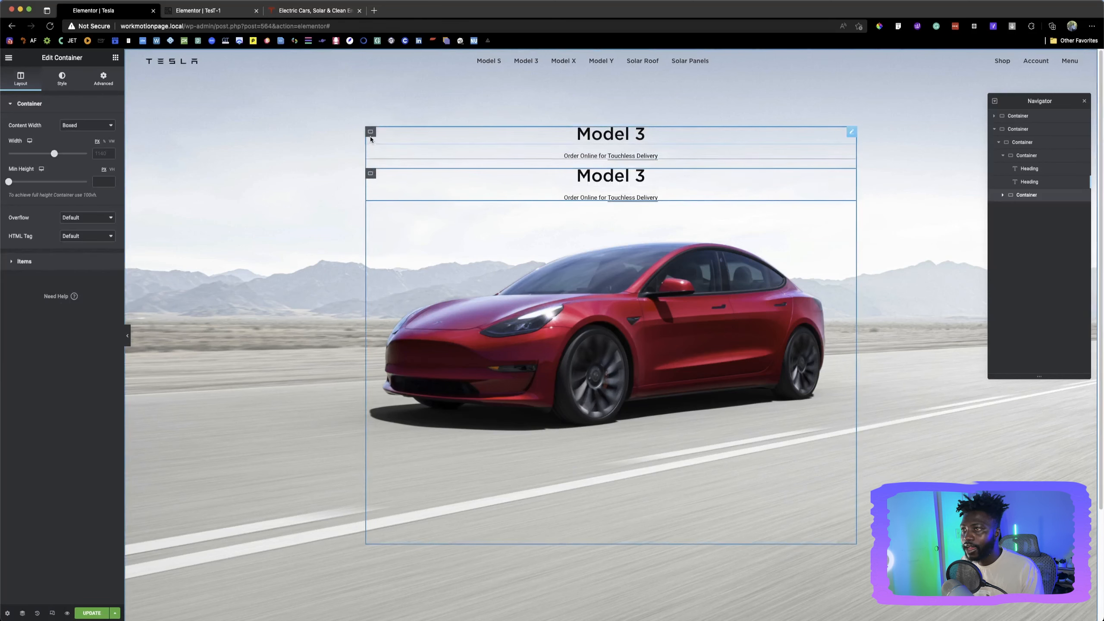
click(1034, 156)
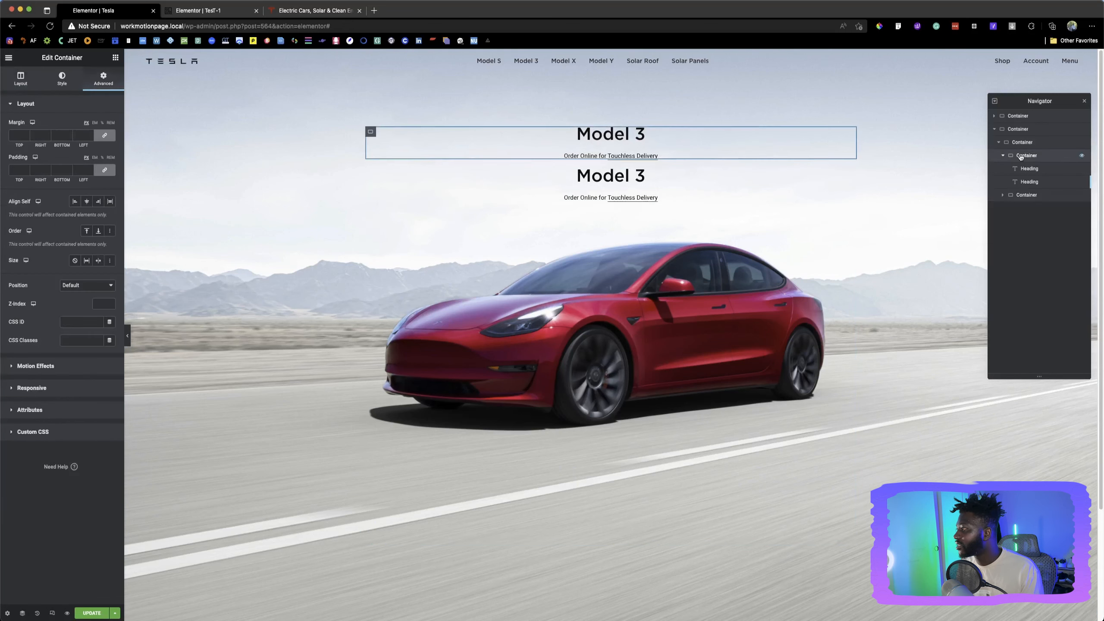
click(1002, 155)
Set the parent container's Justify Content to Space Between for its two nested containers
click(1022, 142)
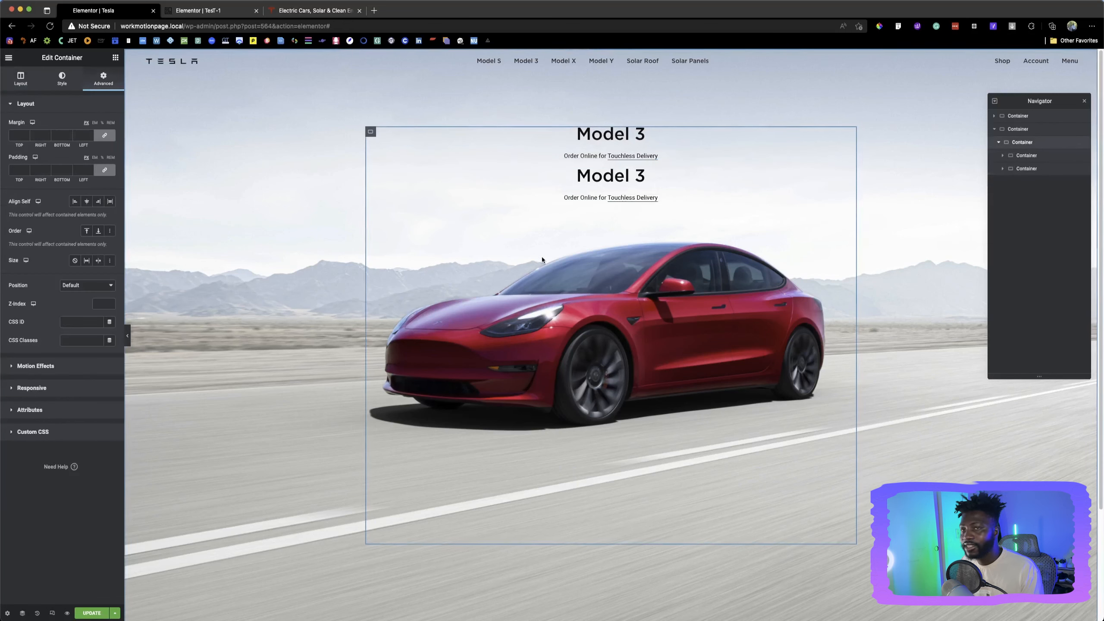
click(21, 80)
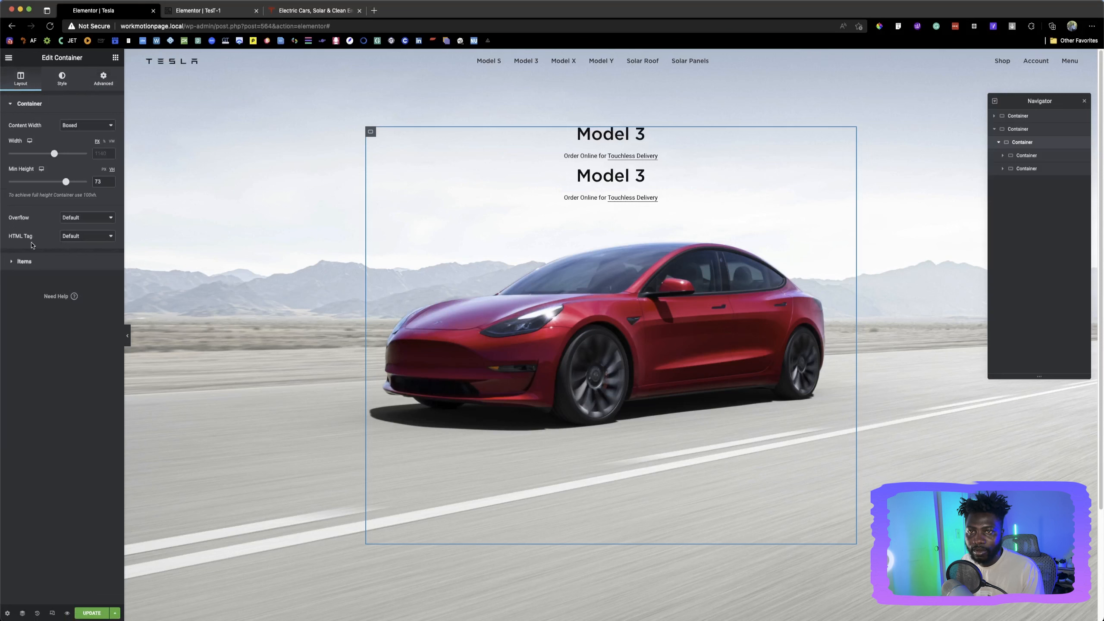
click(42, 260)
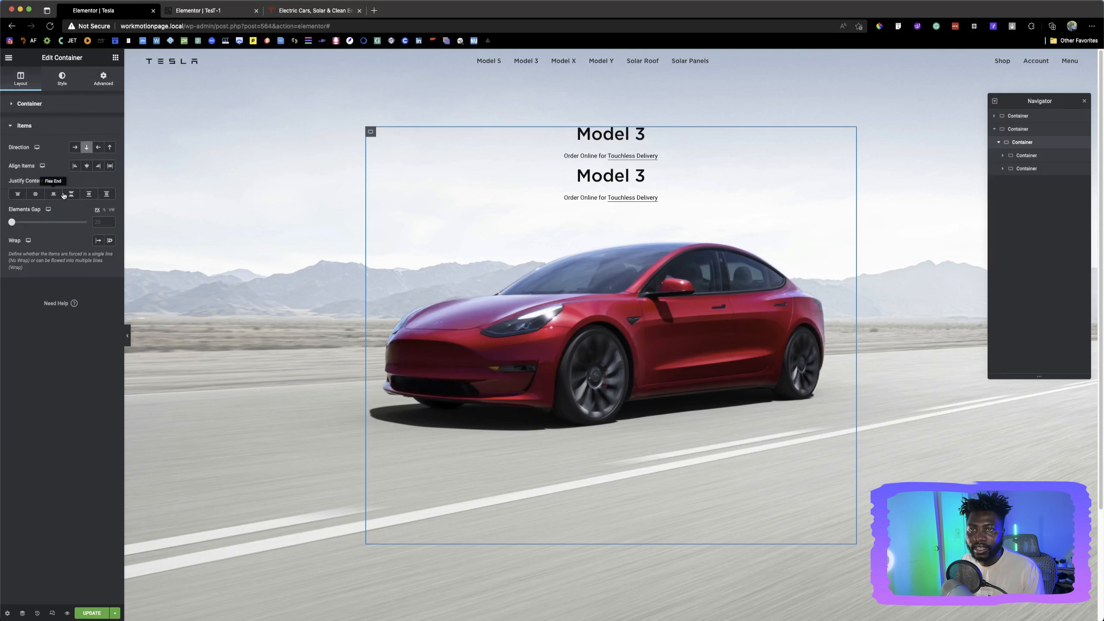
click(70, 195)
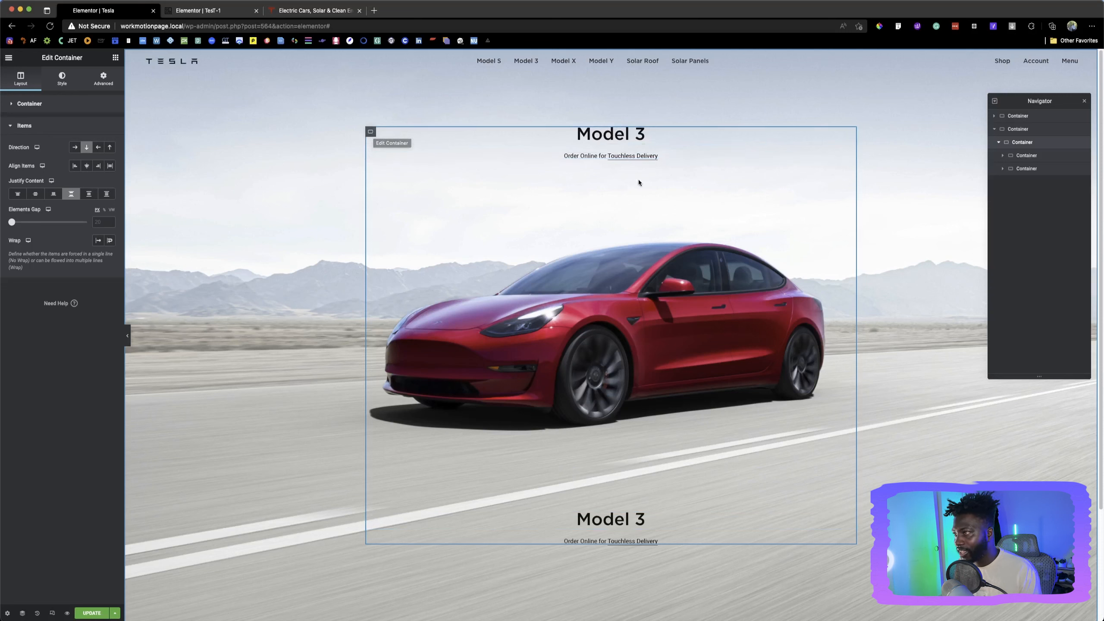
Replace the headings in the lower duplicated container with a Button widget
click(371, 518)
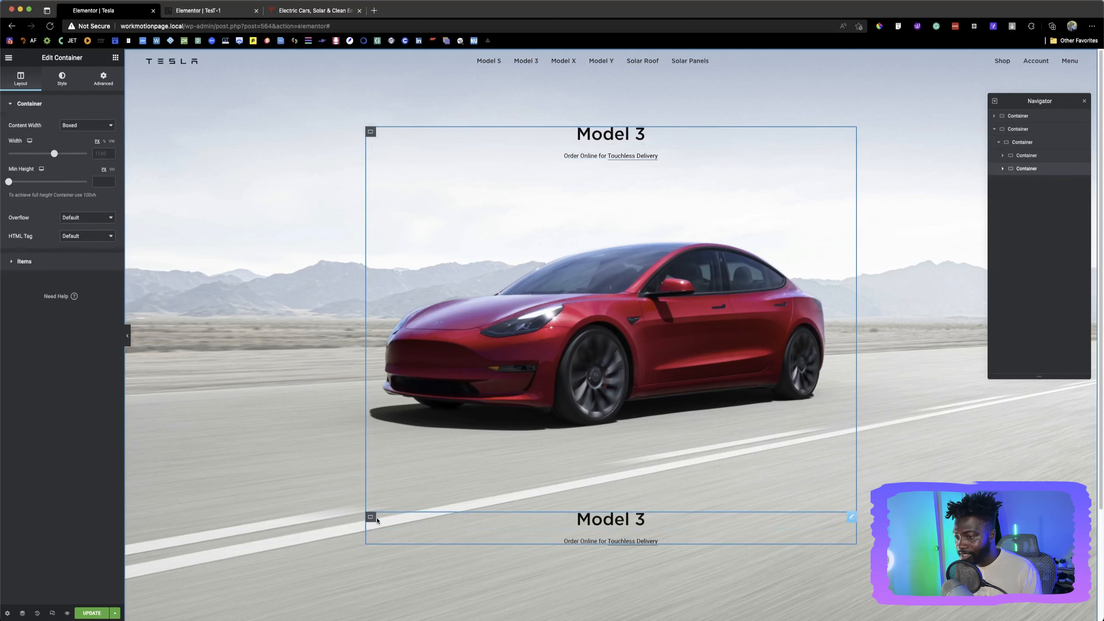
right_click(607, 526)
click(628, 613)
drag(92, 246, 480, 359)
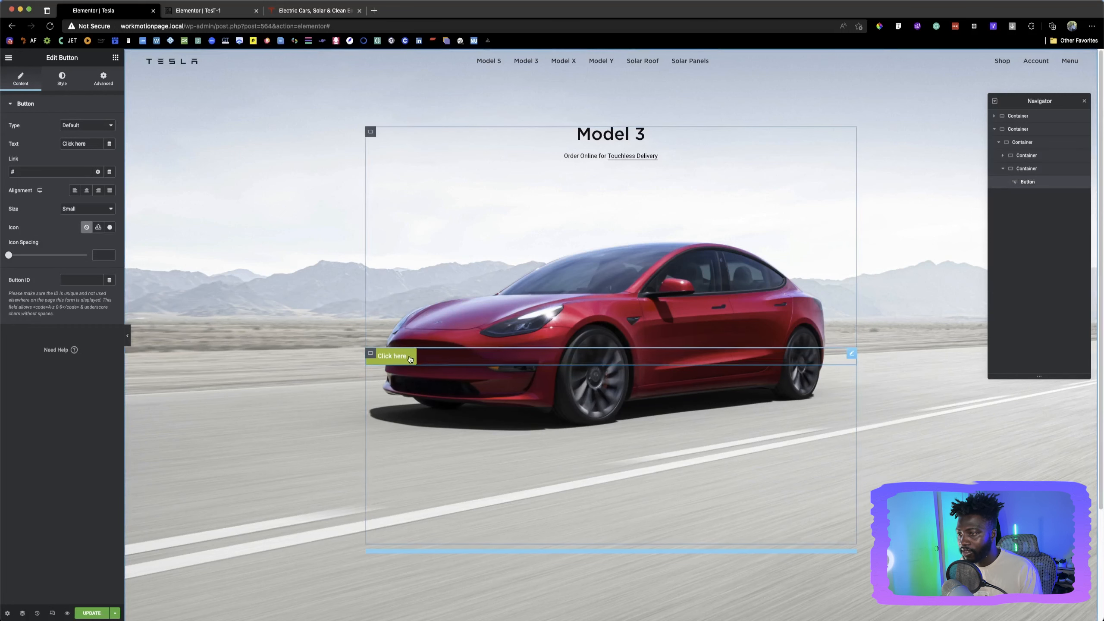
Duplicate the "Click here" button within its container and update the page
right_click(440, 356)
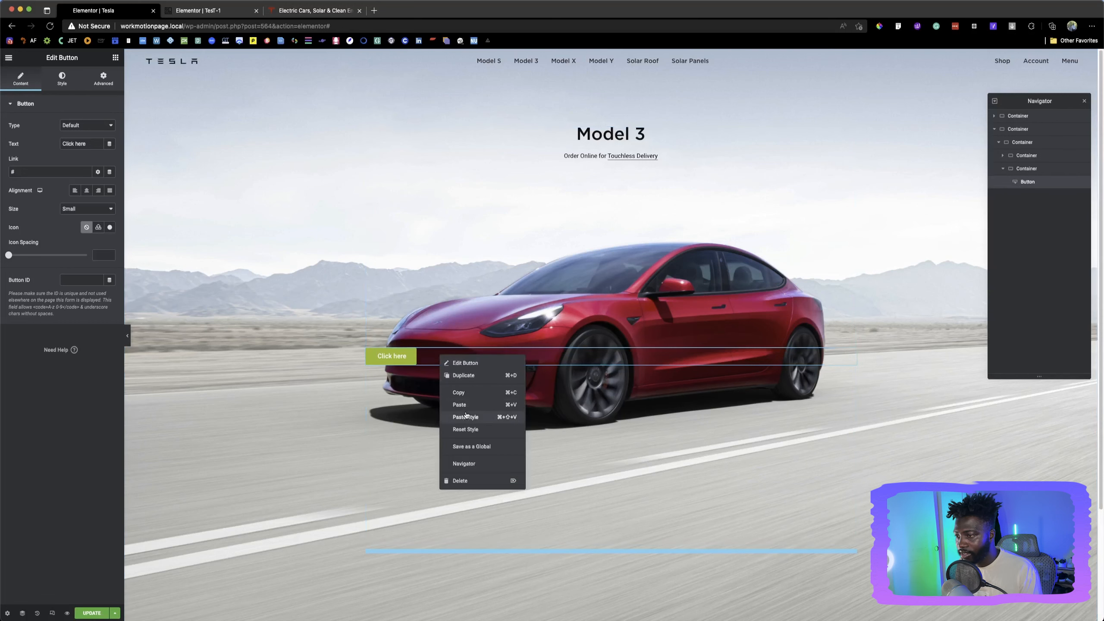
click(463, 374)
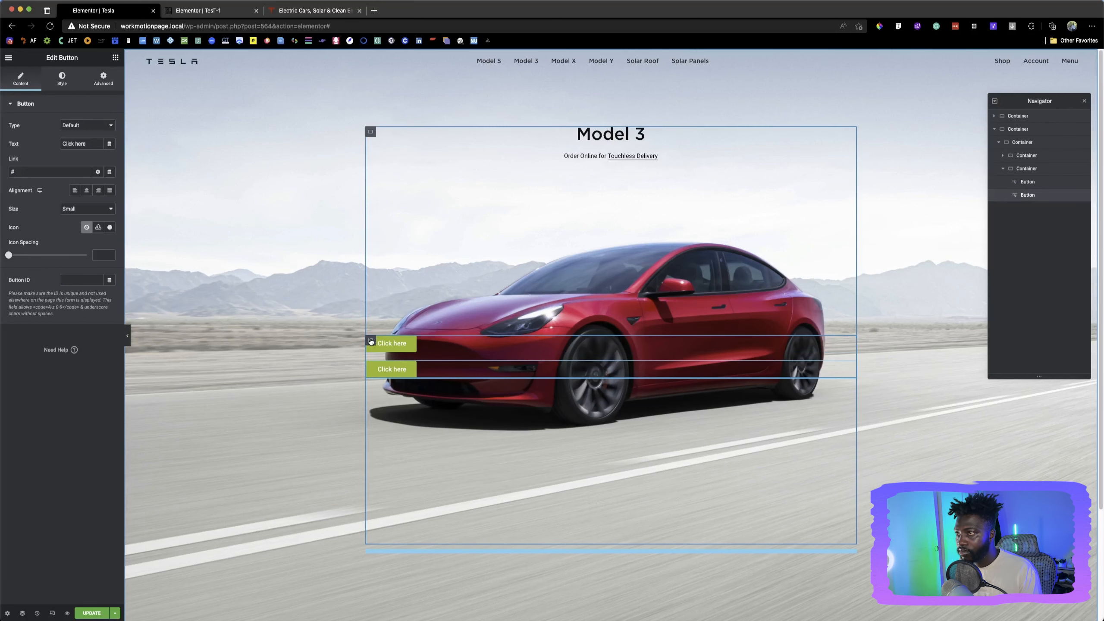
click(371, 133)
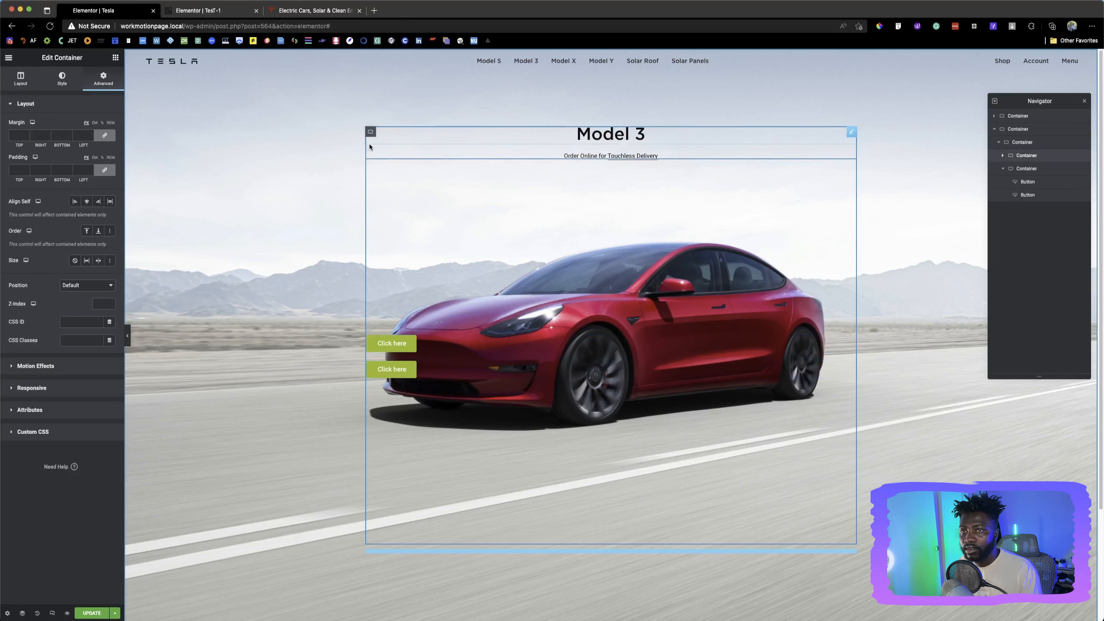
click(92, 613)
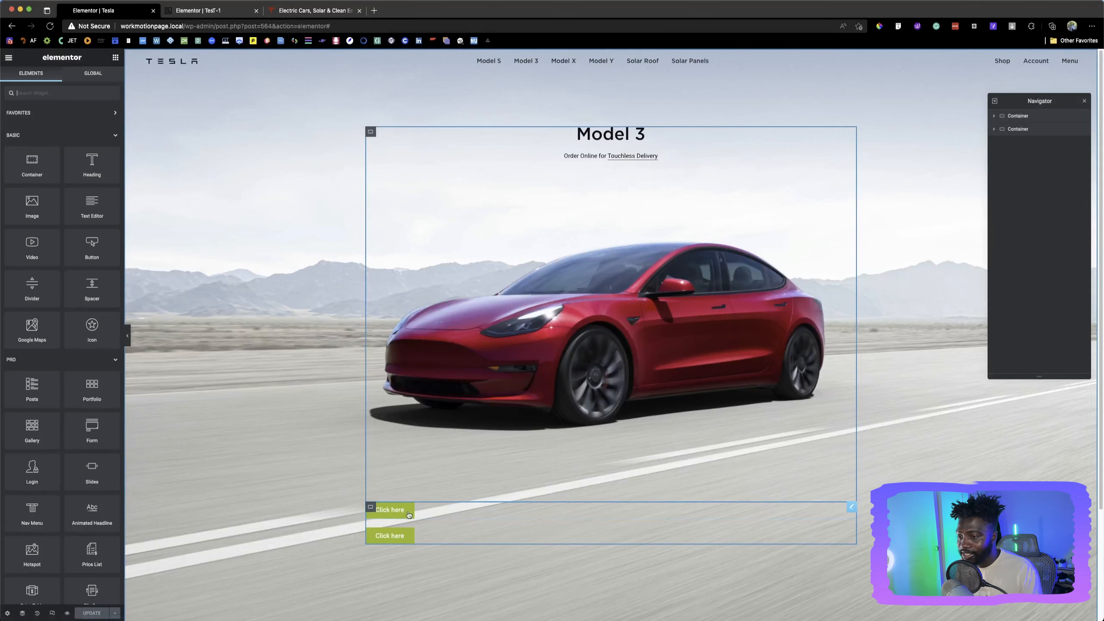
Set the buttons' container to a horizontal row direction and its Justify Content to Center
click(370, 507)
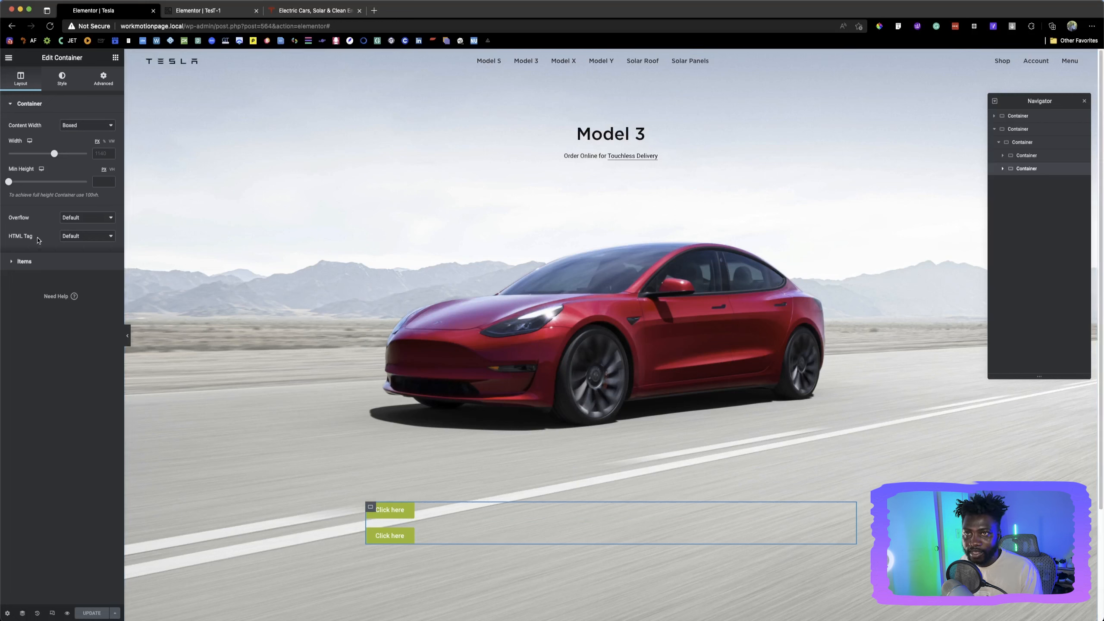
click(45, 262)
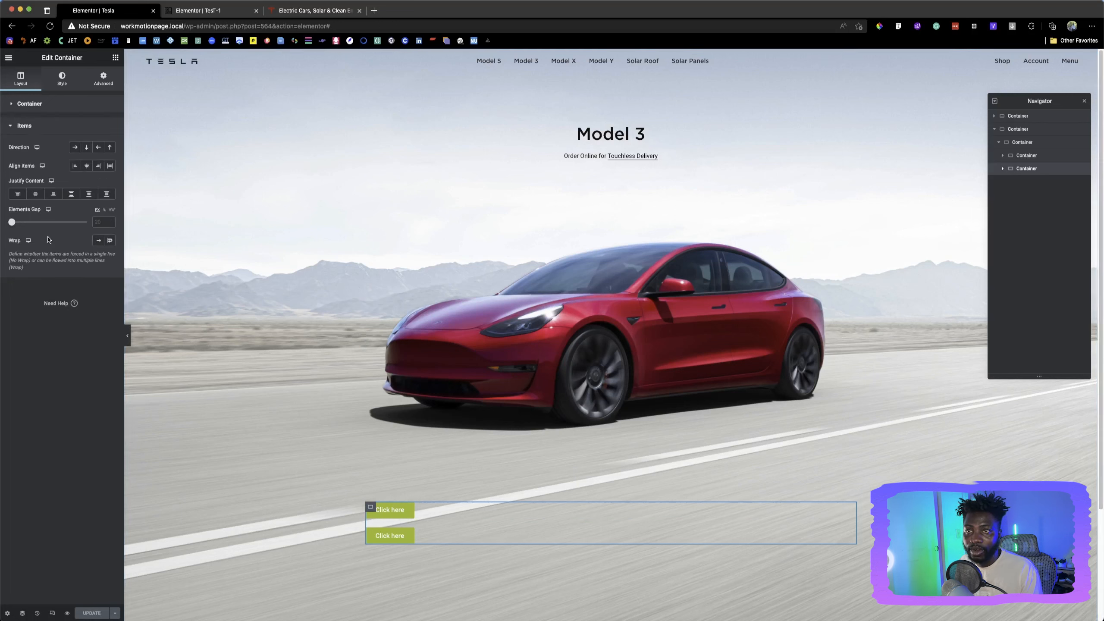
click(74, 147)
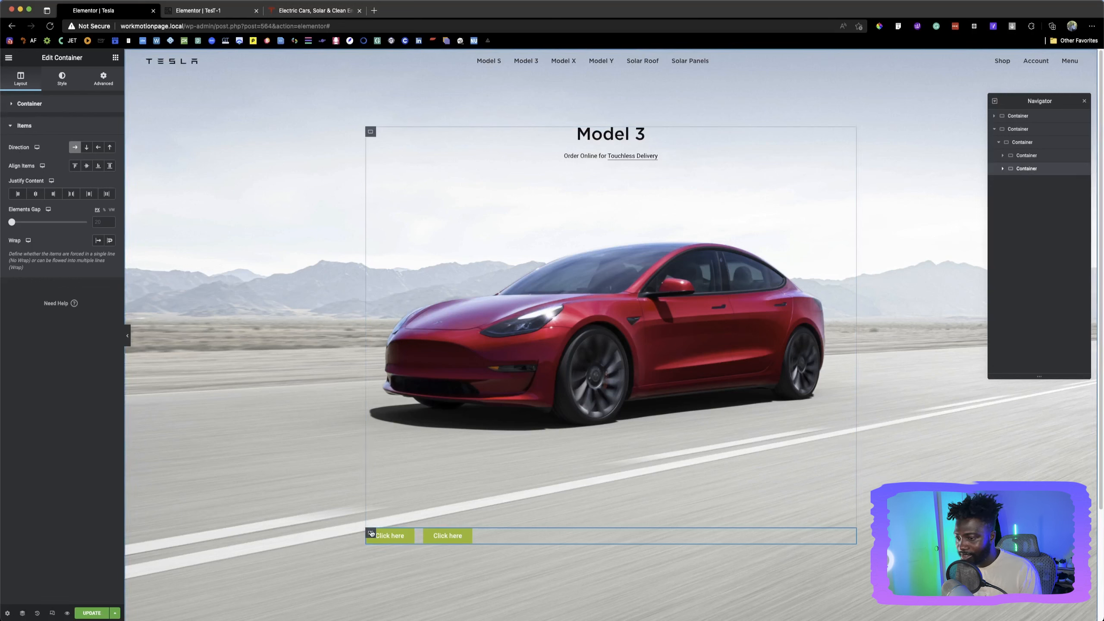
click(87, 169)
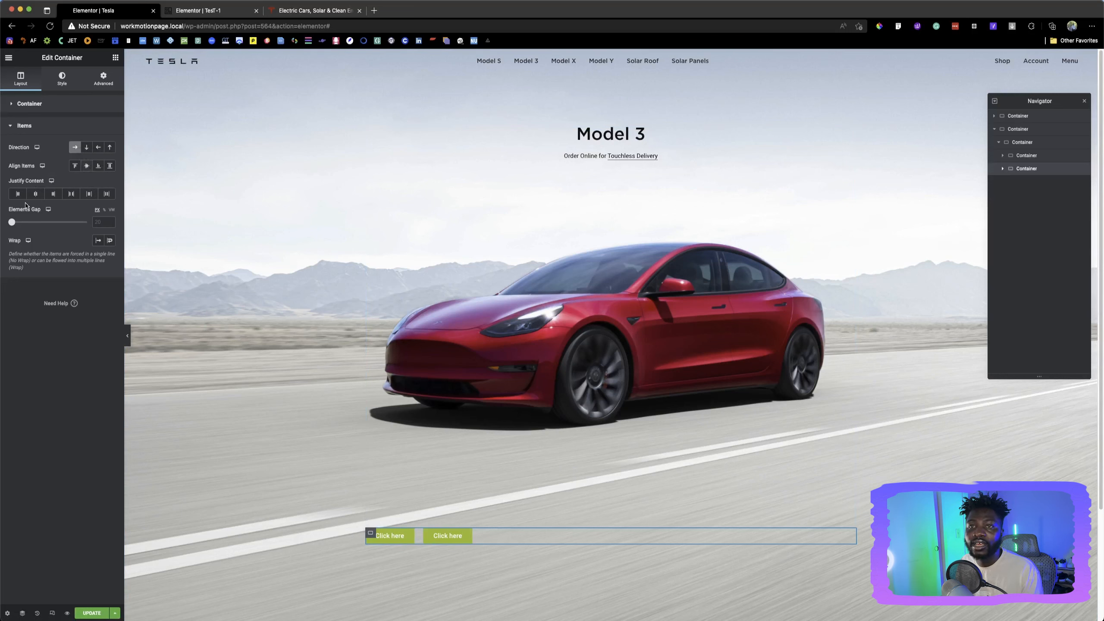
click(36, 194)
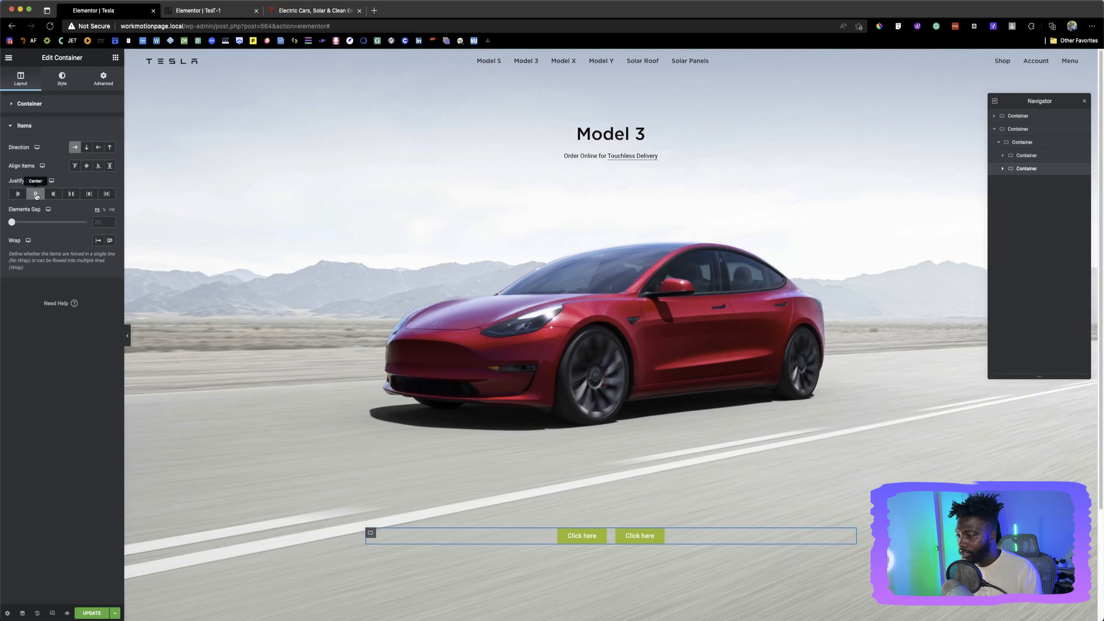
Replace the first "Click here" button's text with "CUSTOM ORDER", copied from the matching button on the Tesla website
click(602, 532)
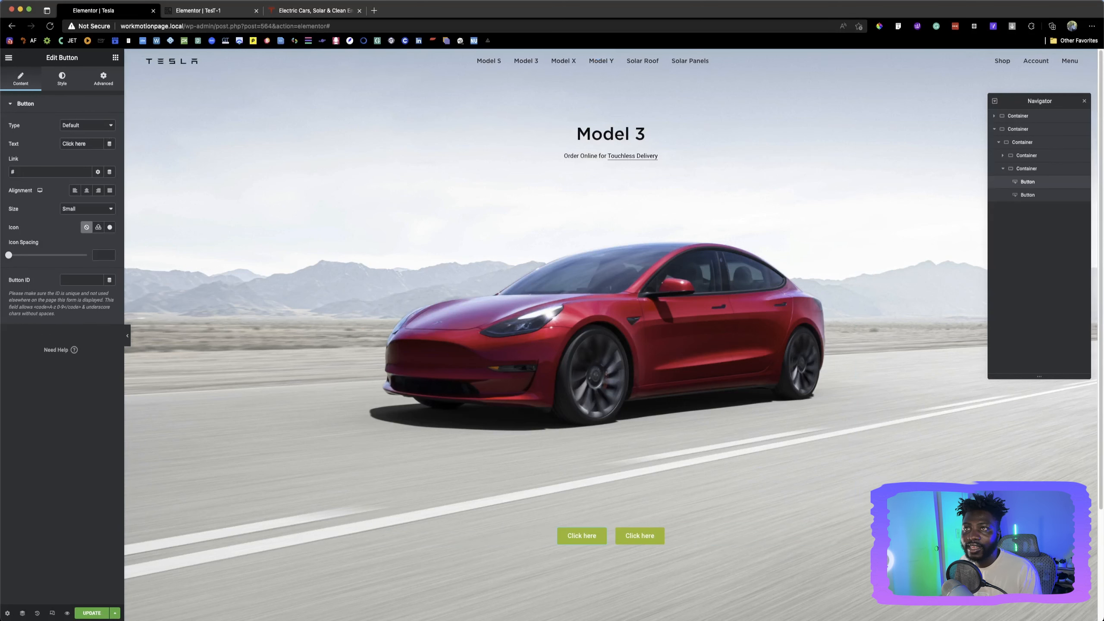
click(282, 9)
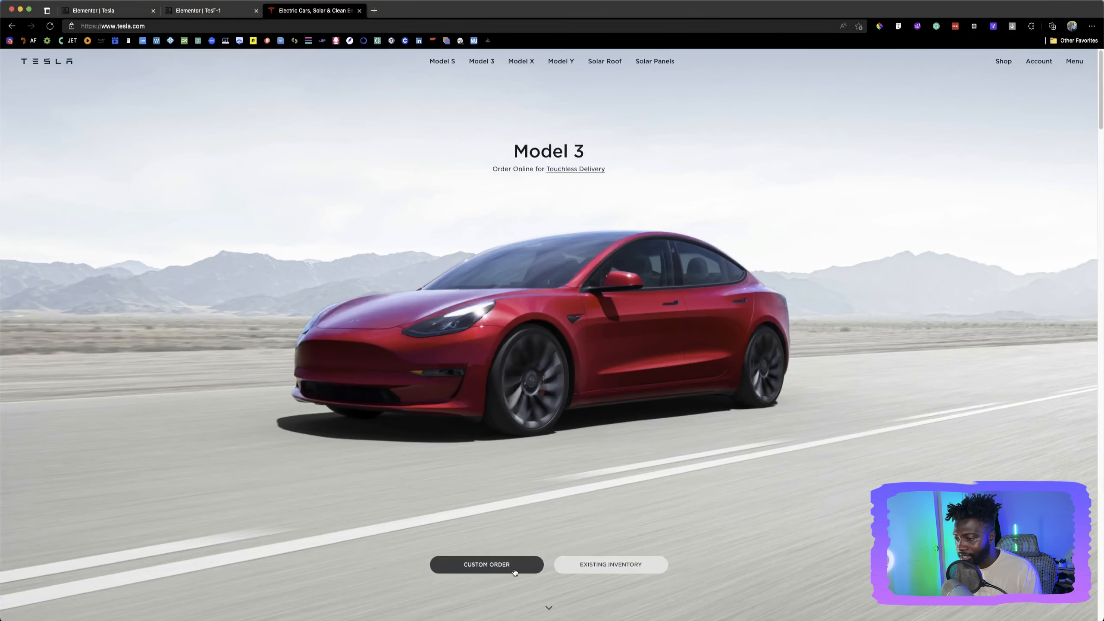
drag(511, 564, 461, 565)
key(super+c)
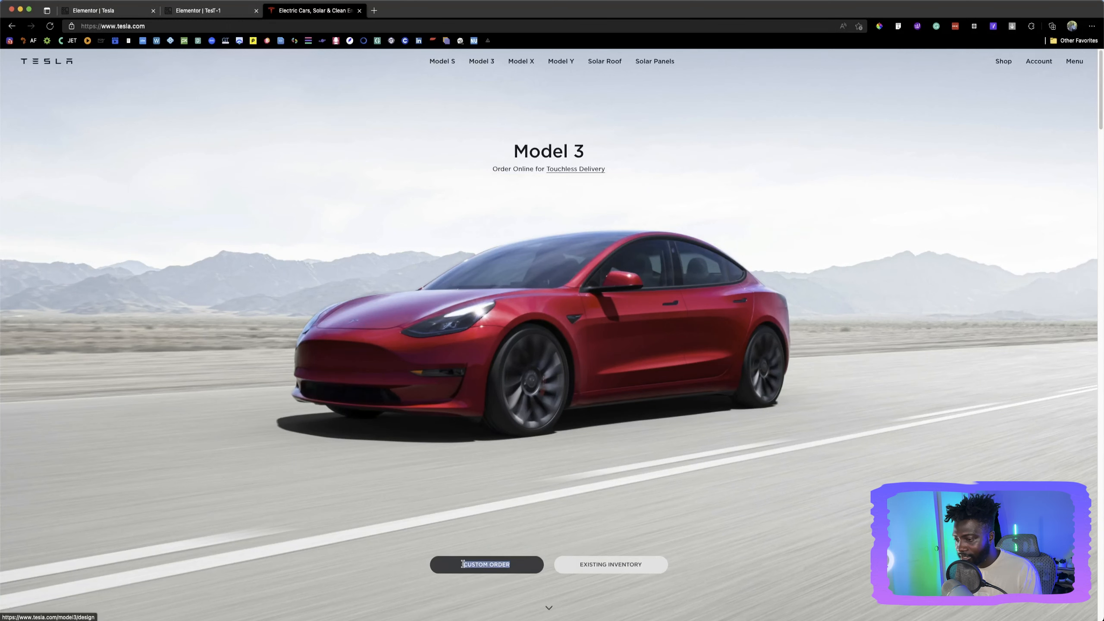
click(132, 12)
triple_click(91, 145)
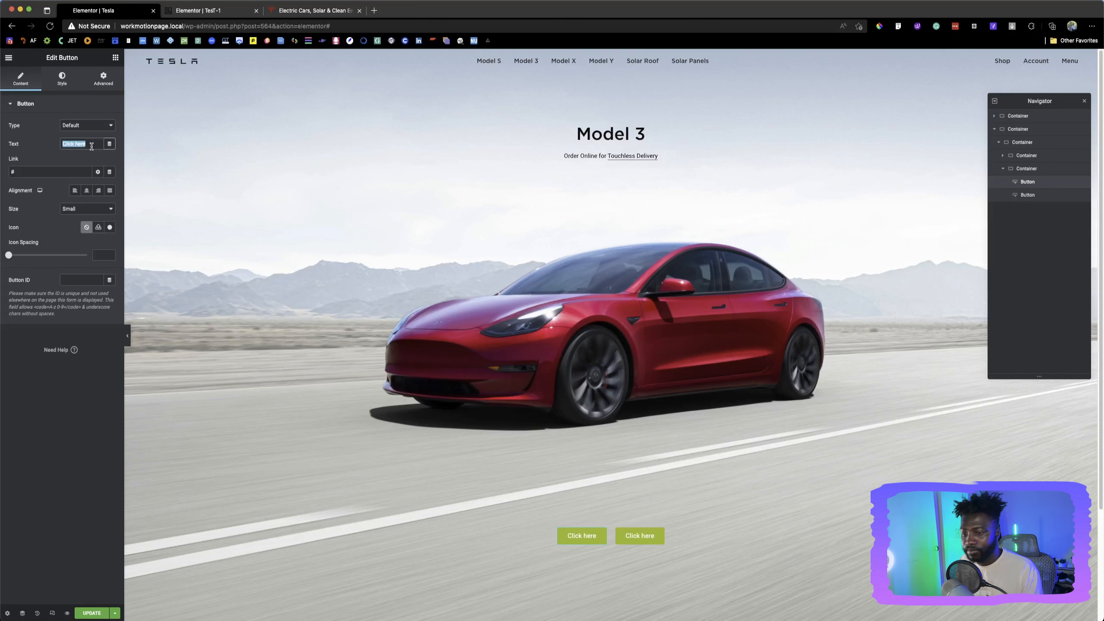
key(super+v)
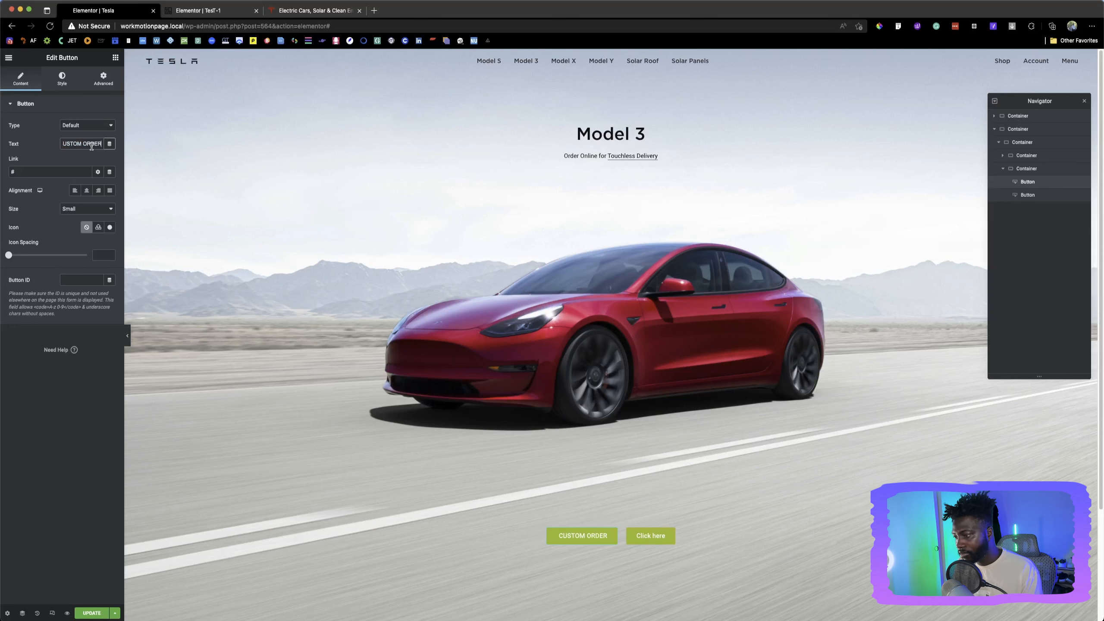
Replace the second "Click here" button's text with "EXISTING INVENTORY", copied from the matching button on the Tesla website
click(339, 13)
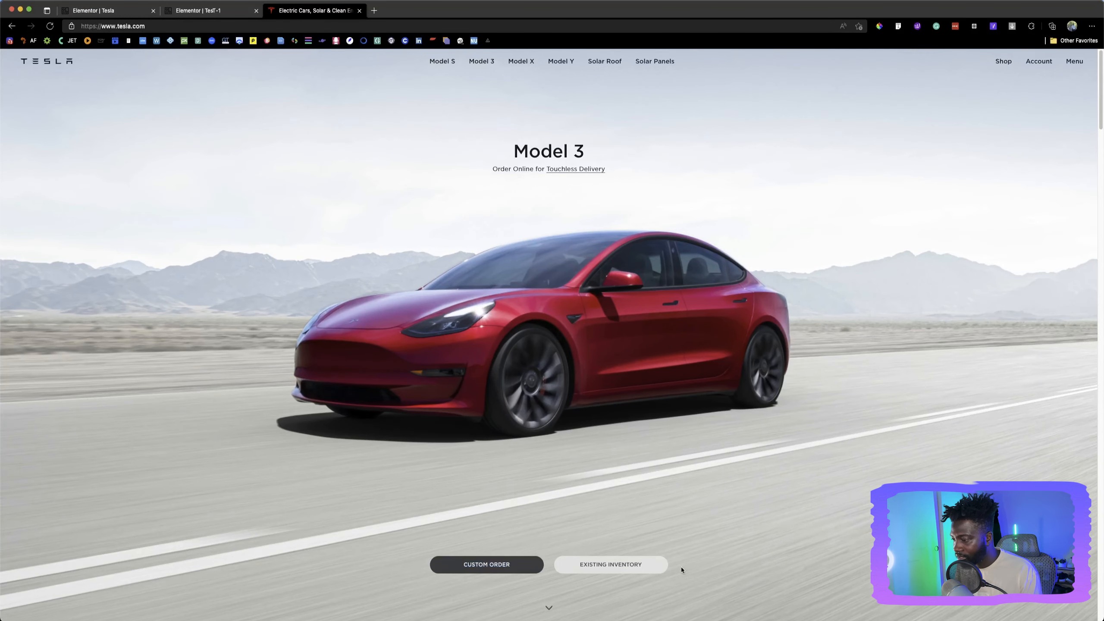
drag(681, 567, 581, 565)
key(super+c)
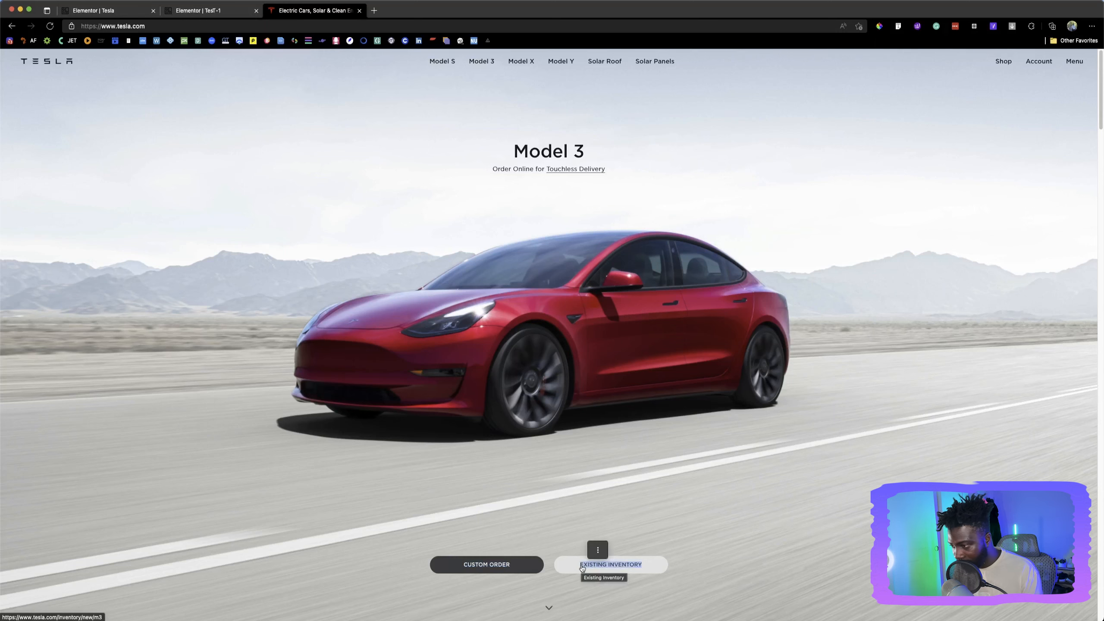
click(113, 13)
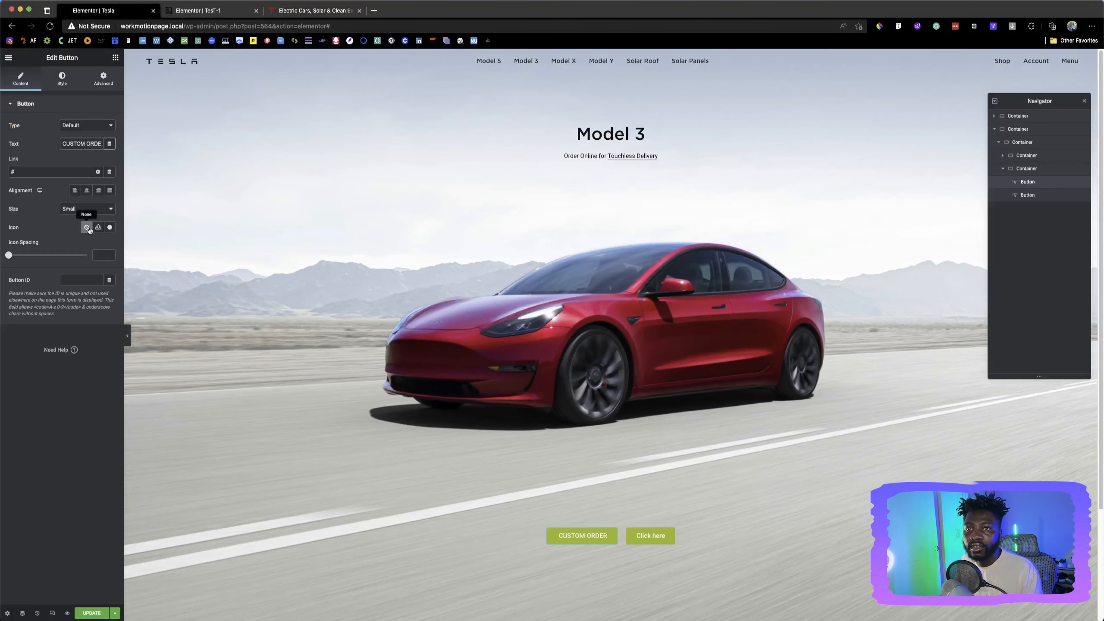
click(650, 535)
key(super+a)
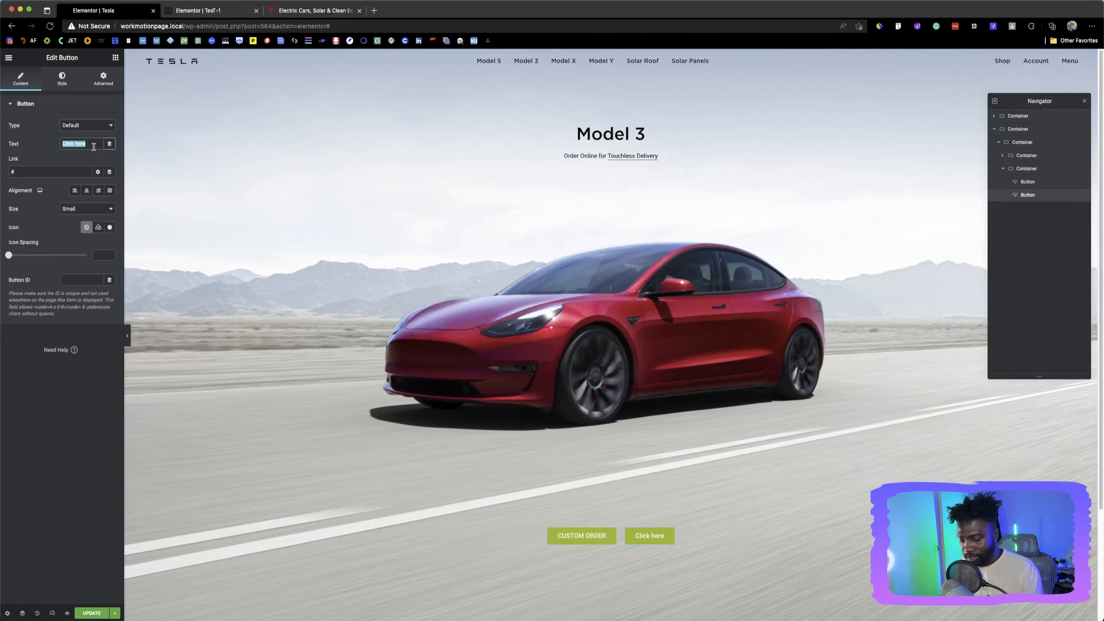
key(super+v)
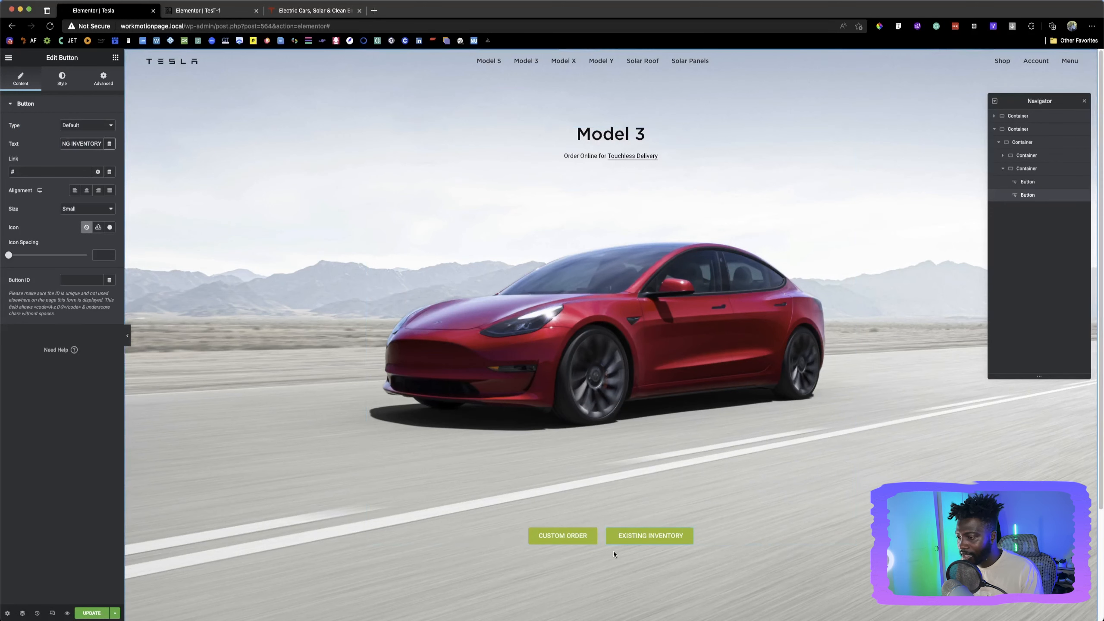
Reorder the browser tabs so the Tesla website sits directly beside the Elementor Tesla page
click(216, 14)
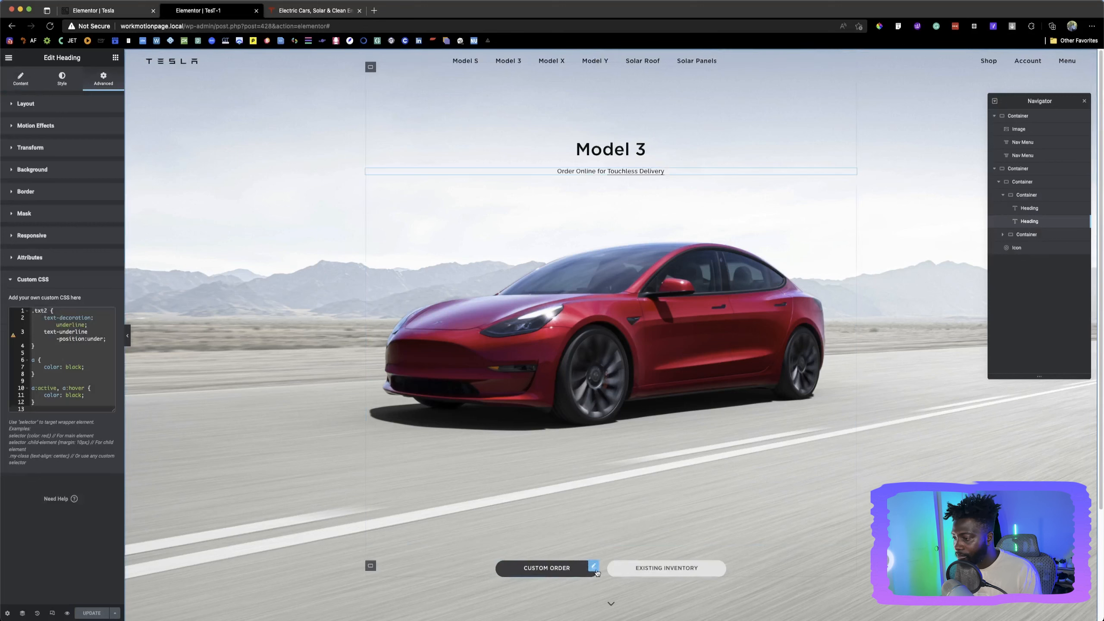
click(312, 10)
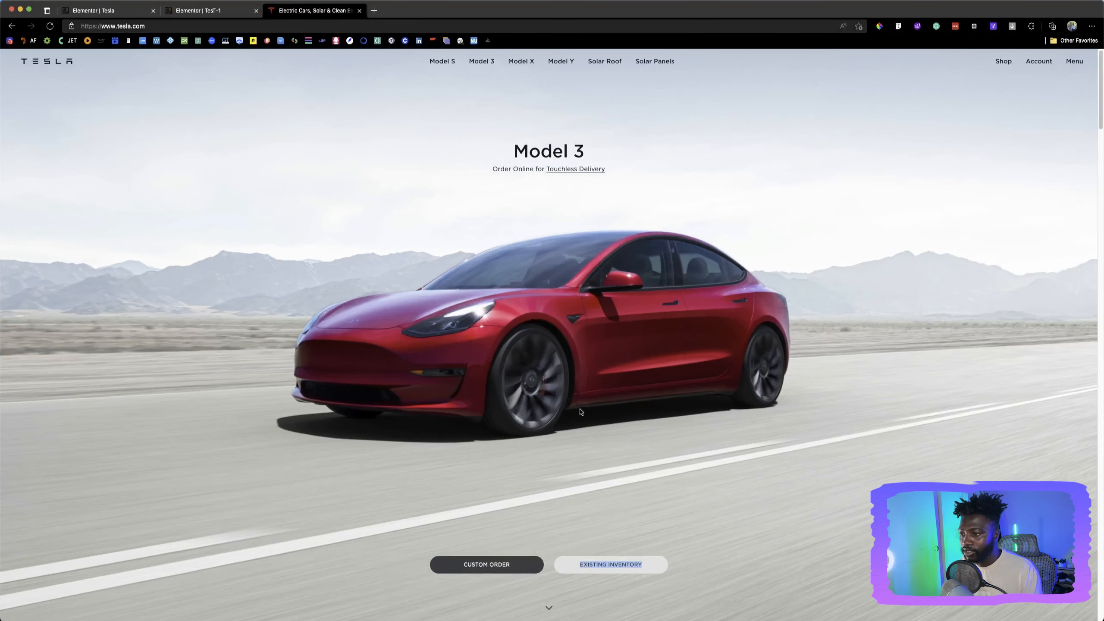
drag(318, 13, 233, 13)
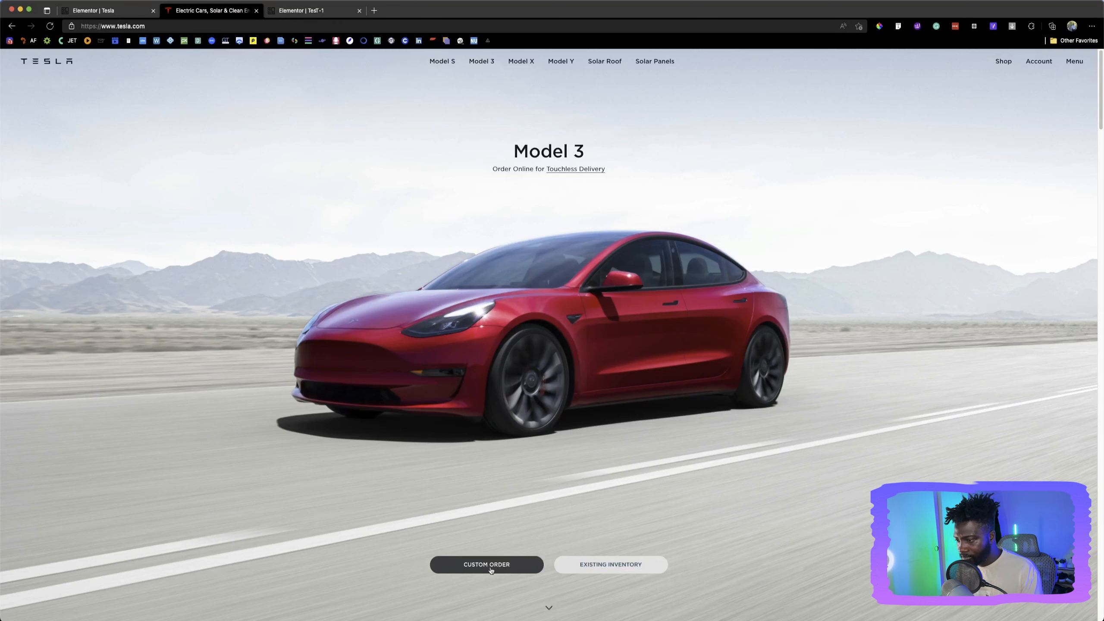
Open the CUSTOM ORDER button's style settings in Elementor and copy the Tesla website's matching button color, 424346, with the eyedropper extension
click(114, 10)
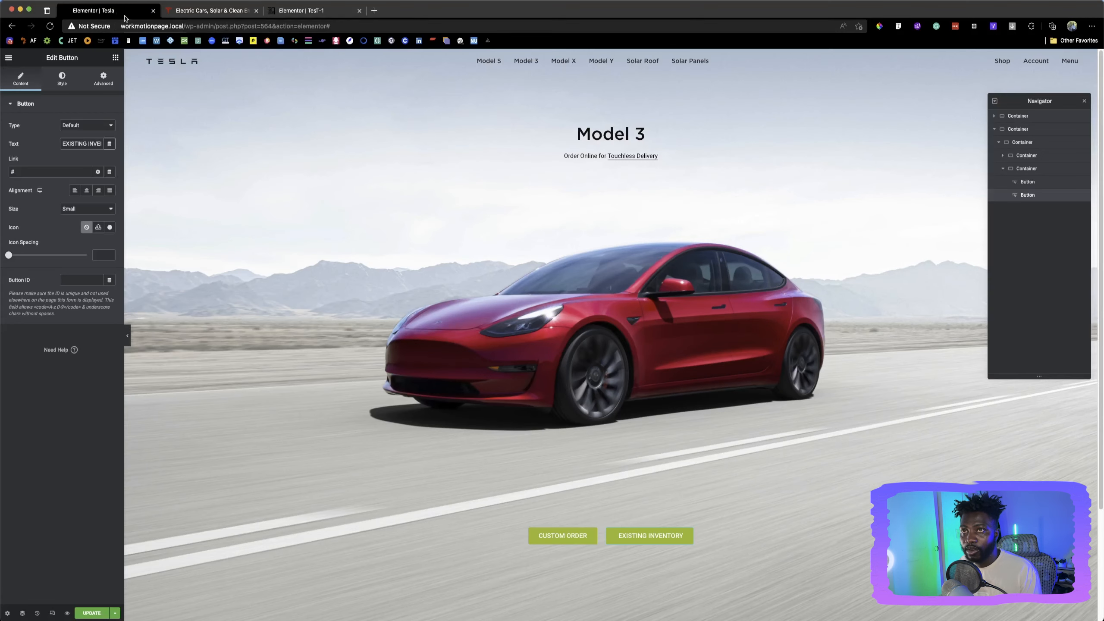
click(582, 535)
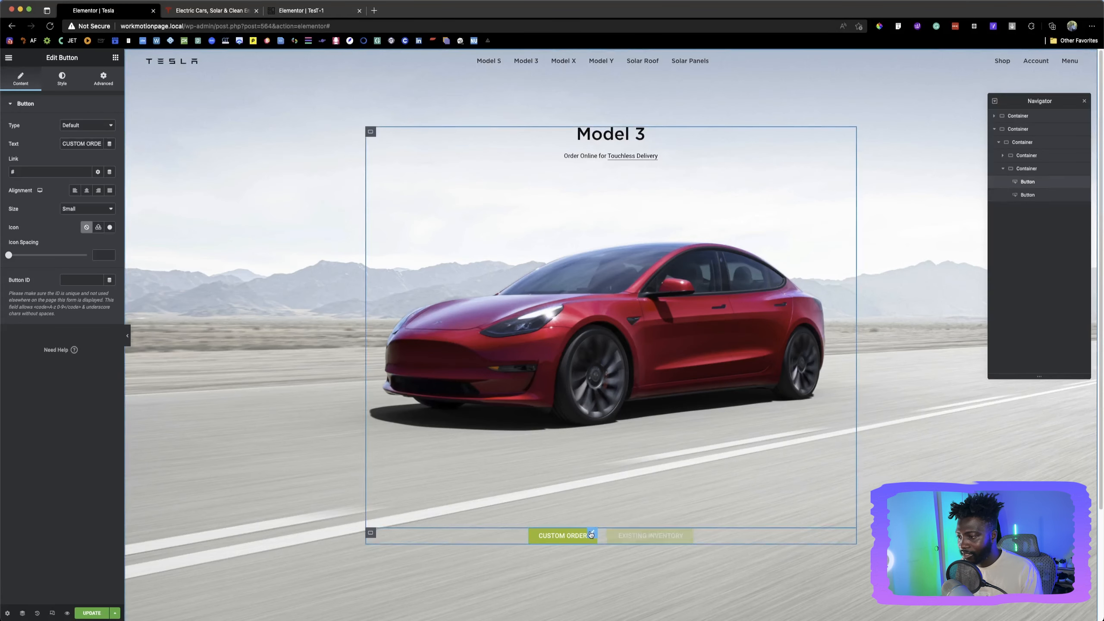
click(60, 81)
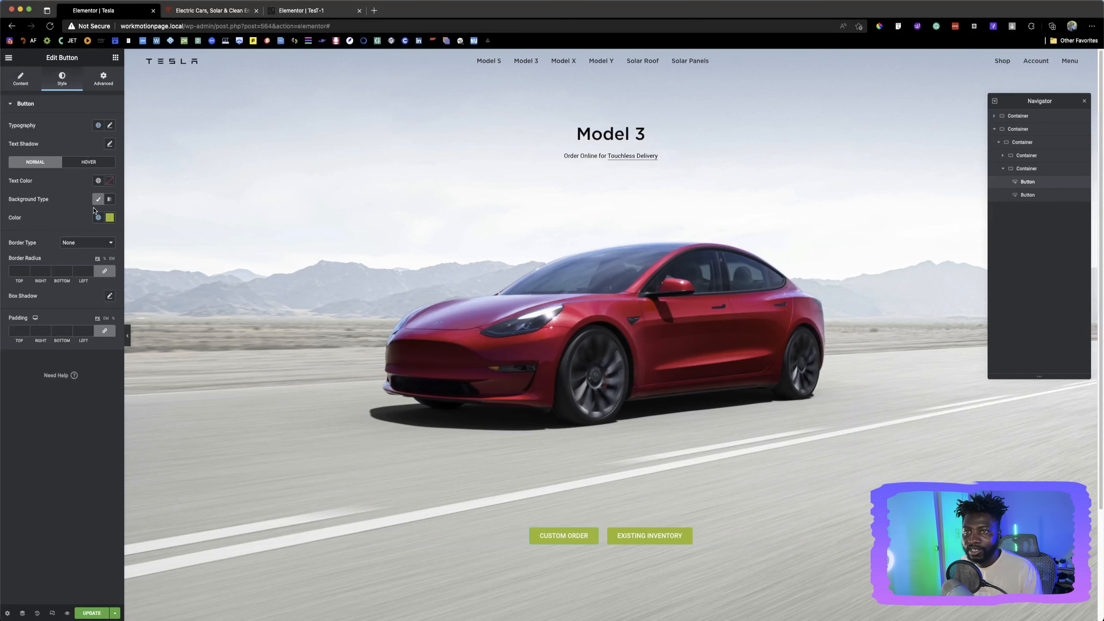
click(203, 10)
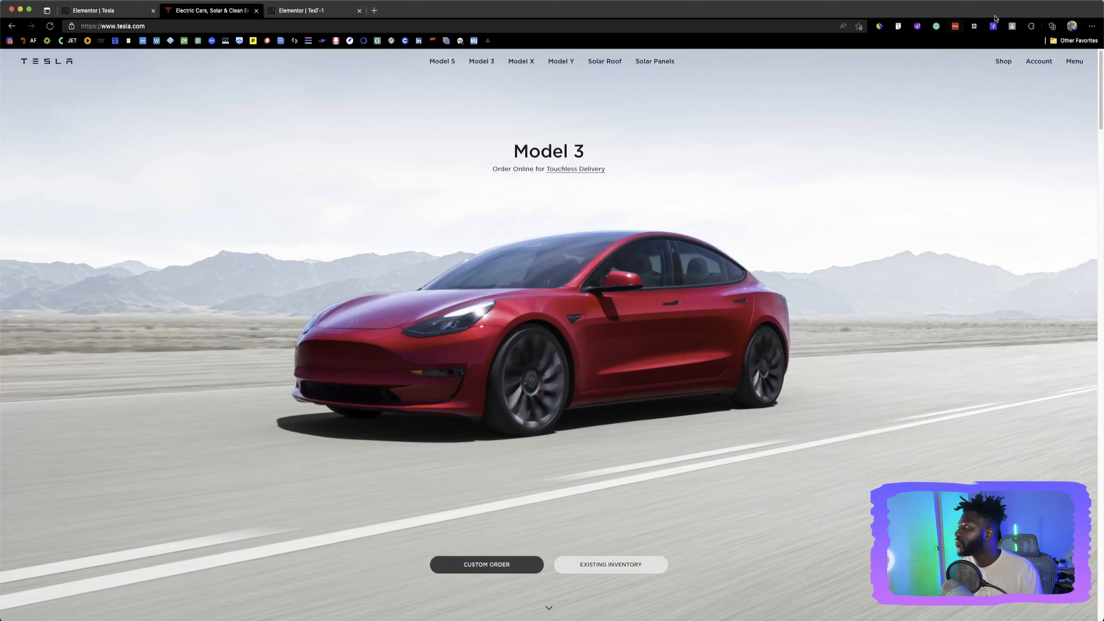
click(879, 27)
click(838, 42)
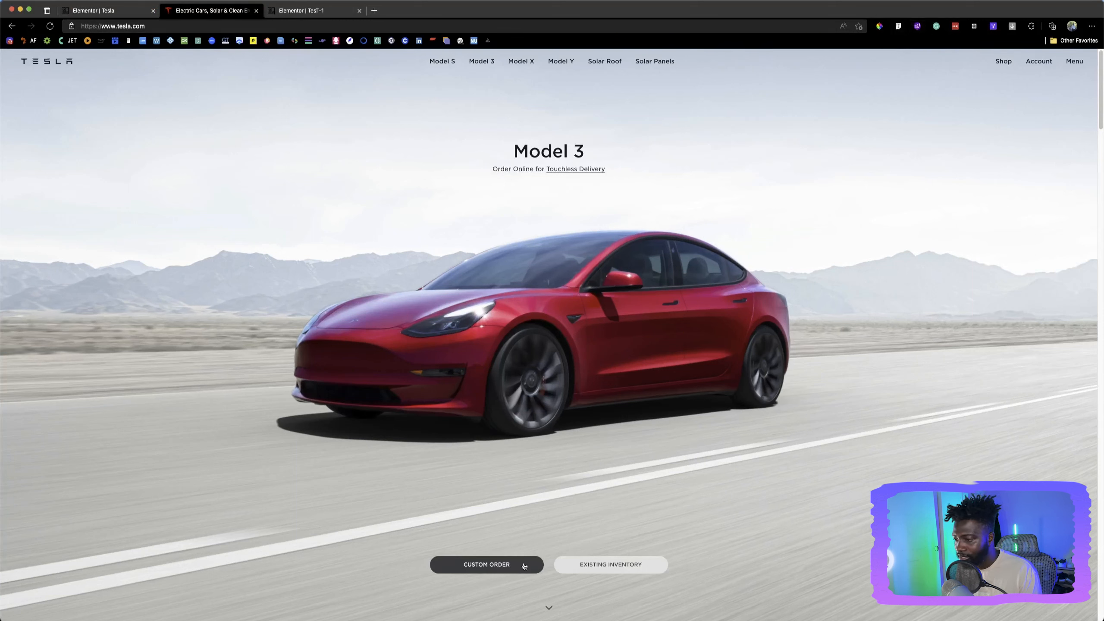
click(526, 564)
key(super+c)
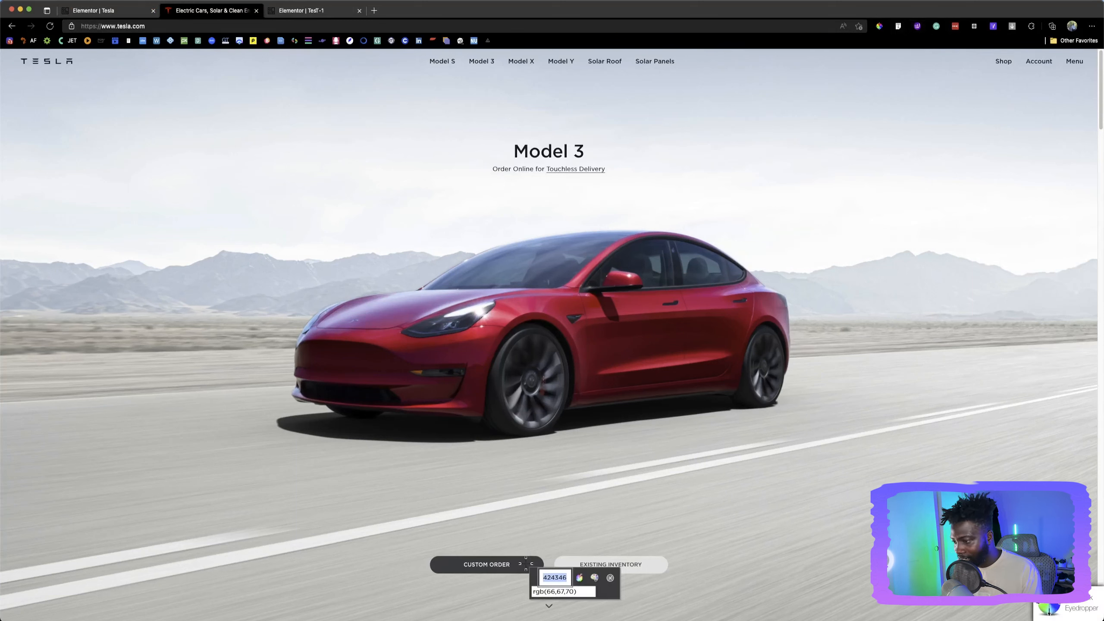
click(611, 578)
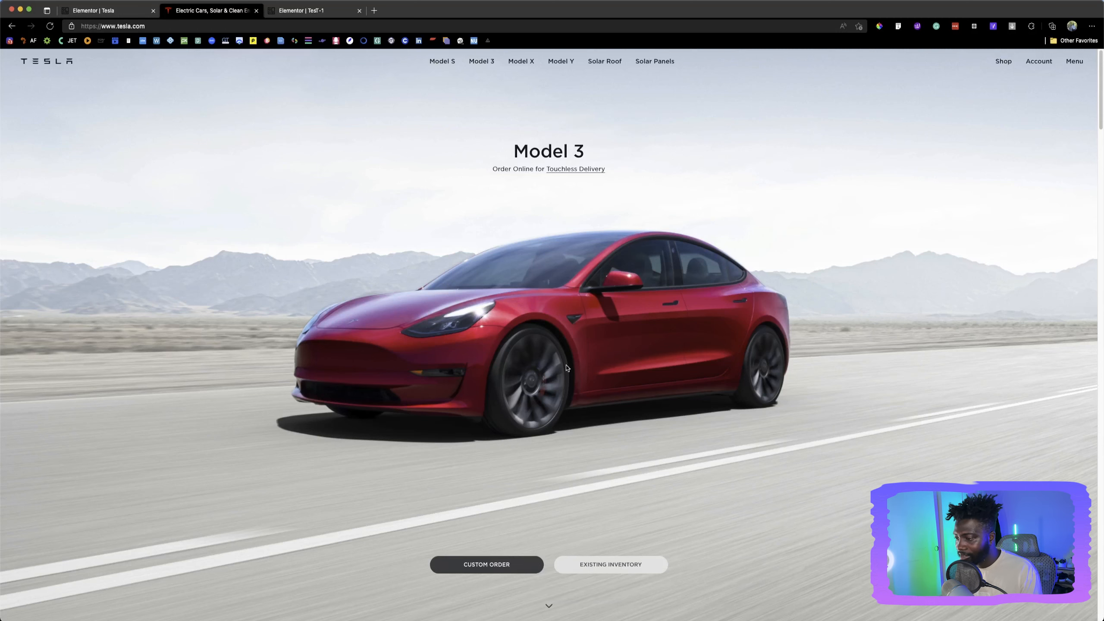
Set the CUSTOM ORDER button's background color in Elementor to the copied value 424346
click(82, 9)
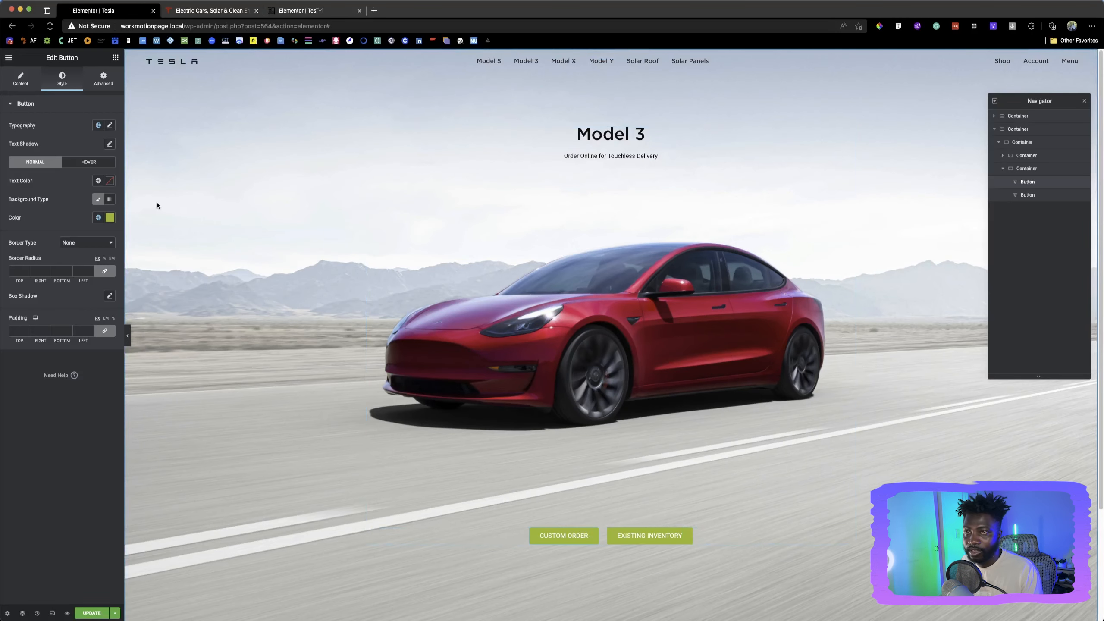
click(110, 218)
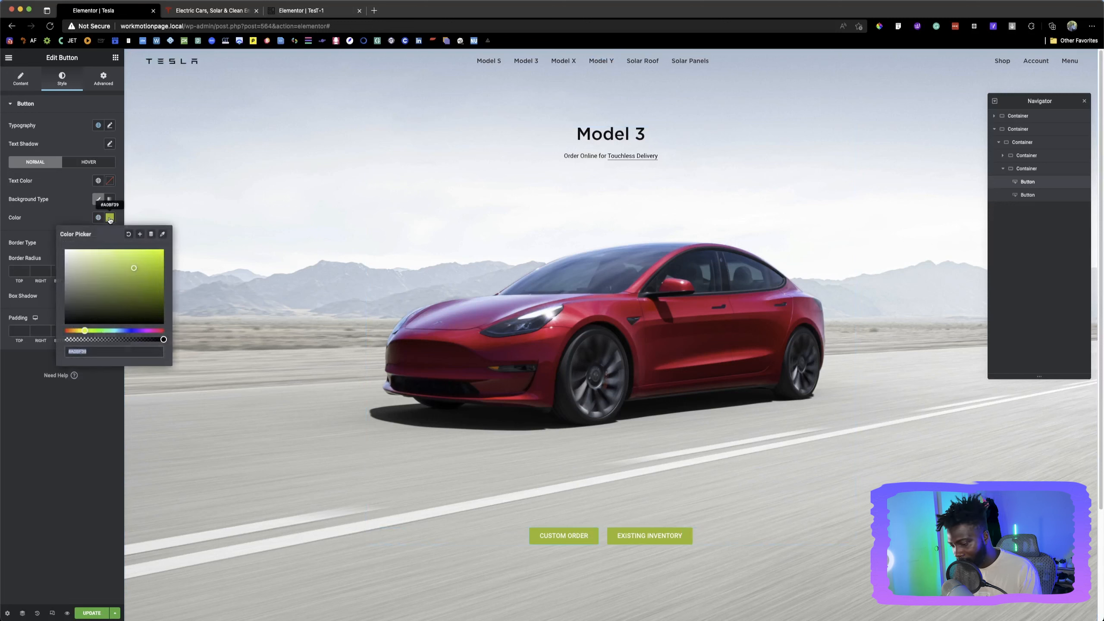
key(super+v)
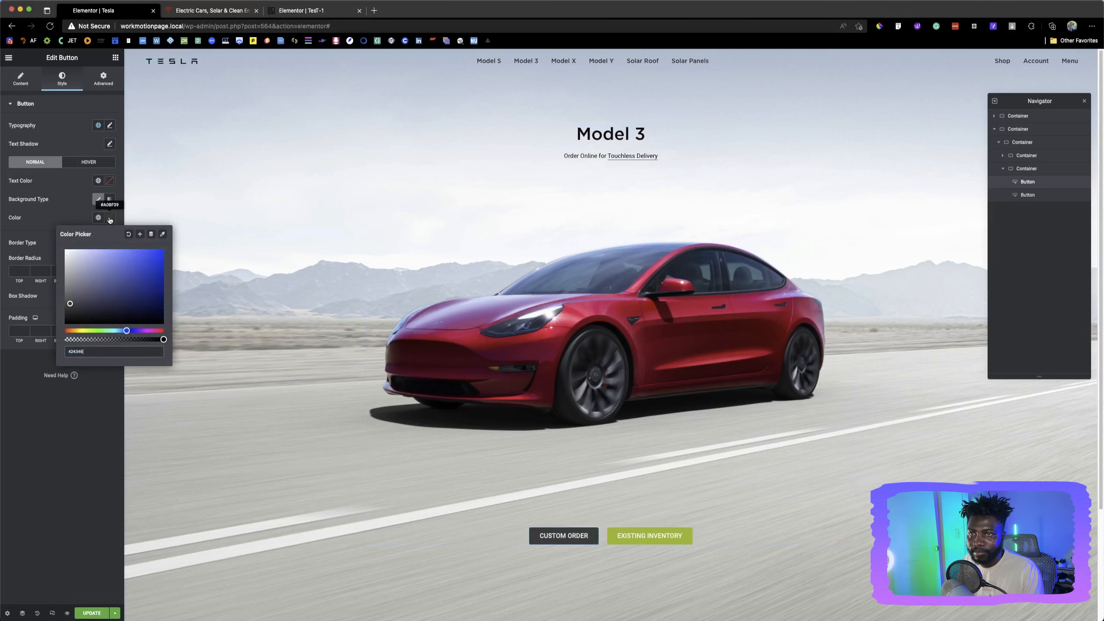
Set the CUSTOM ORDER button's typography family to the custom font Gotham
click(110, 125)
click(92, 166)
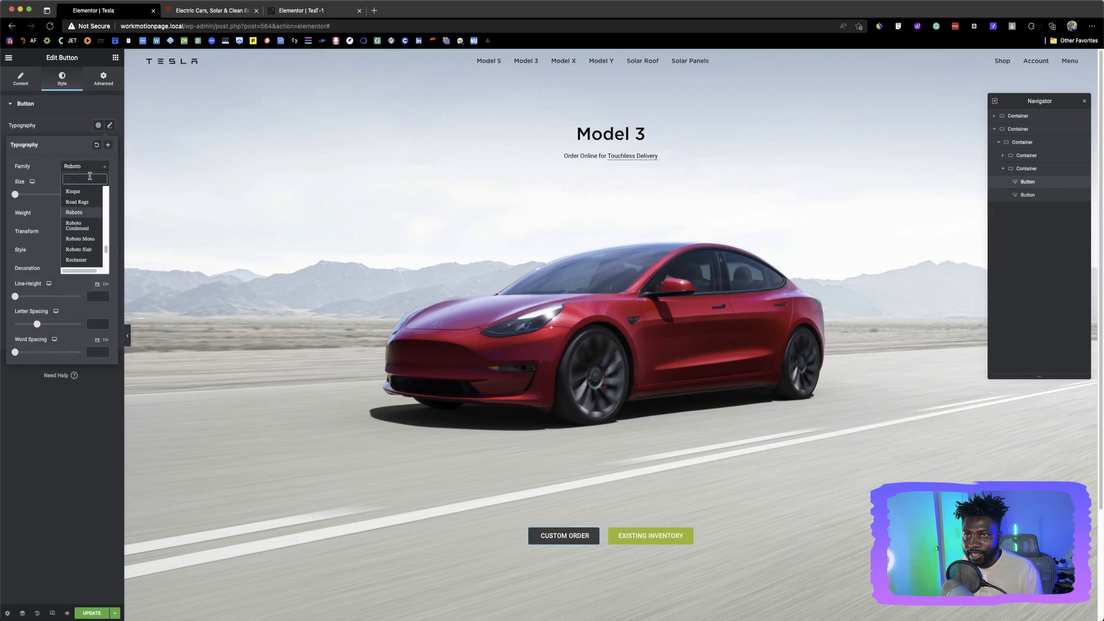
text(goth)
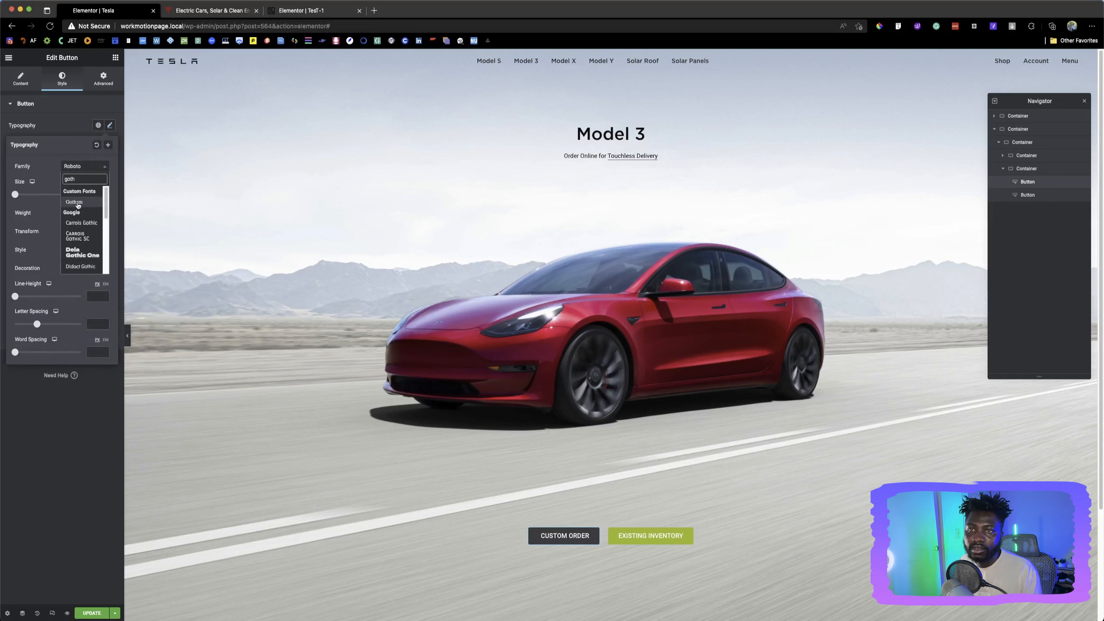
click(77, 203)
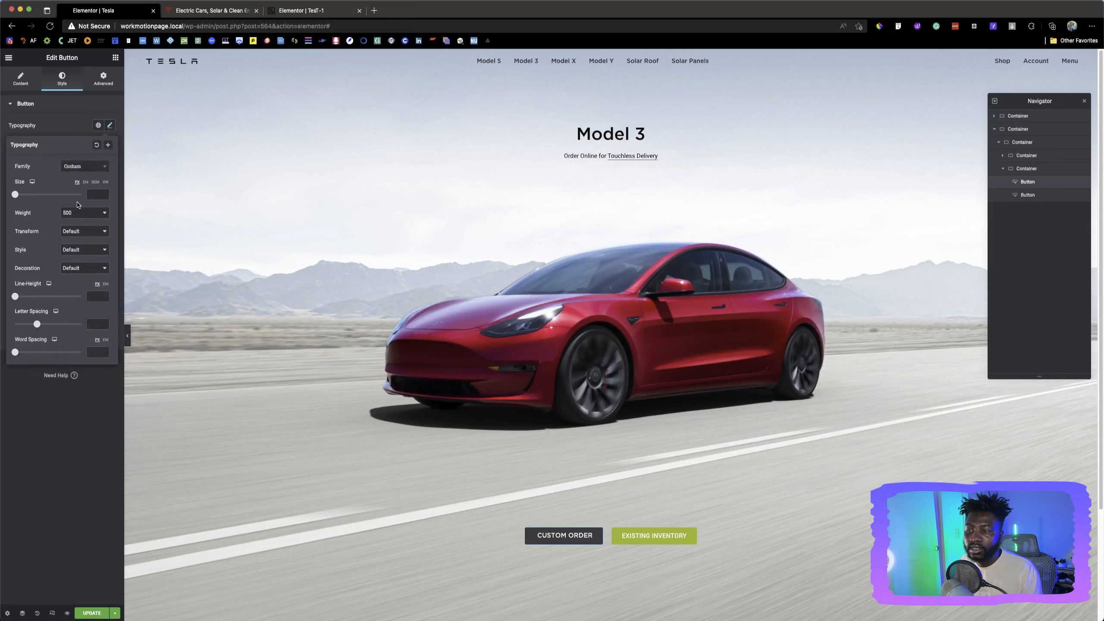
Inspect the font properties of the Tesla website's CUSTOM ORDER button with Font Finder, and return to the Elementor Tesla page
click(226, 10)
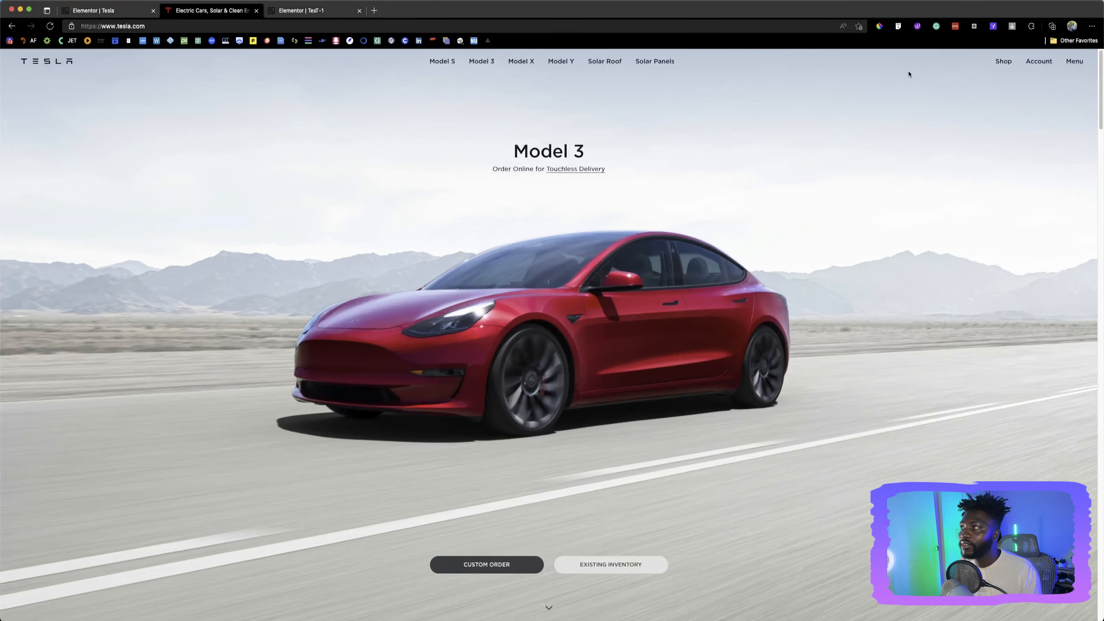
click(896, 27)
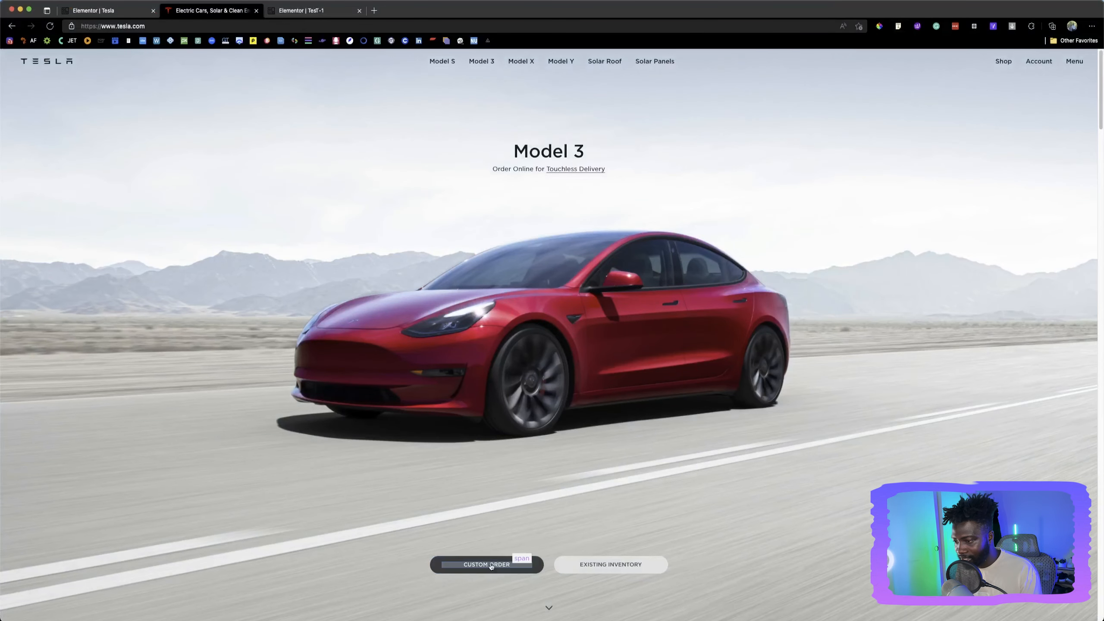
click(492, 564)
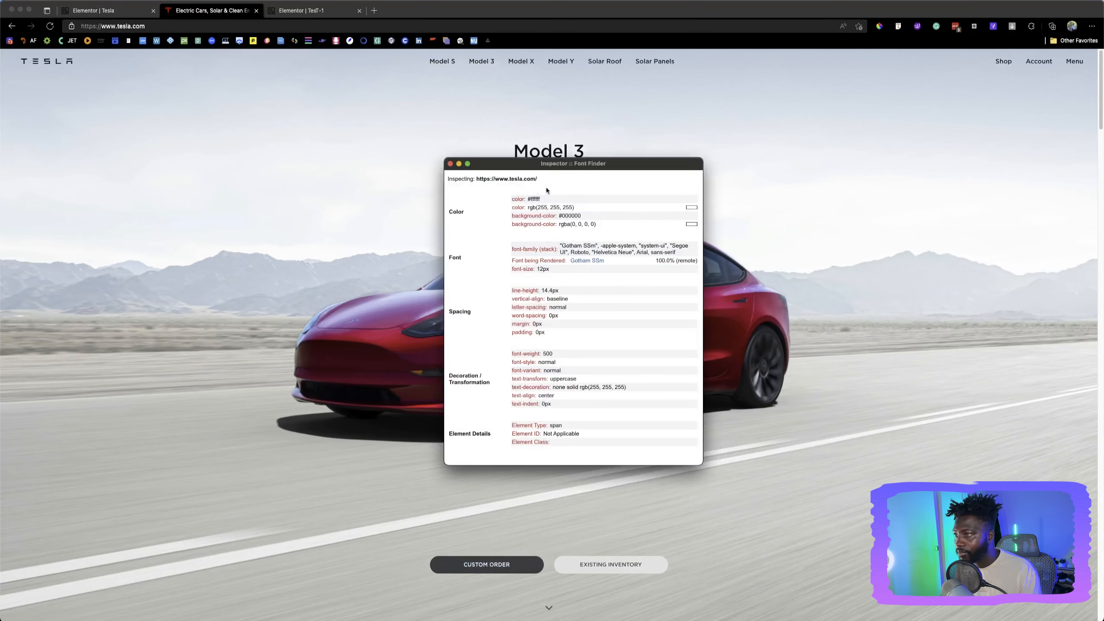
click(449, 163)
click(85, 6)
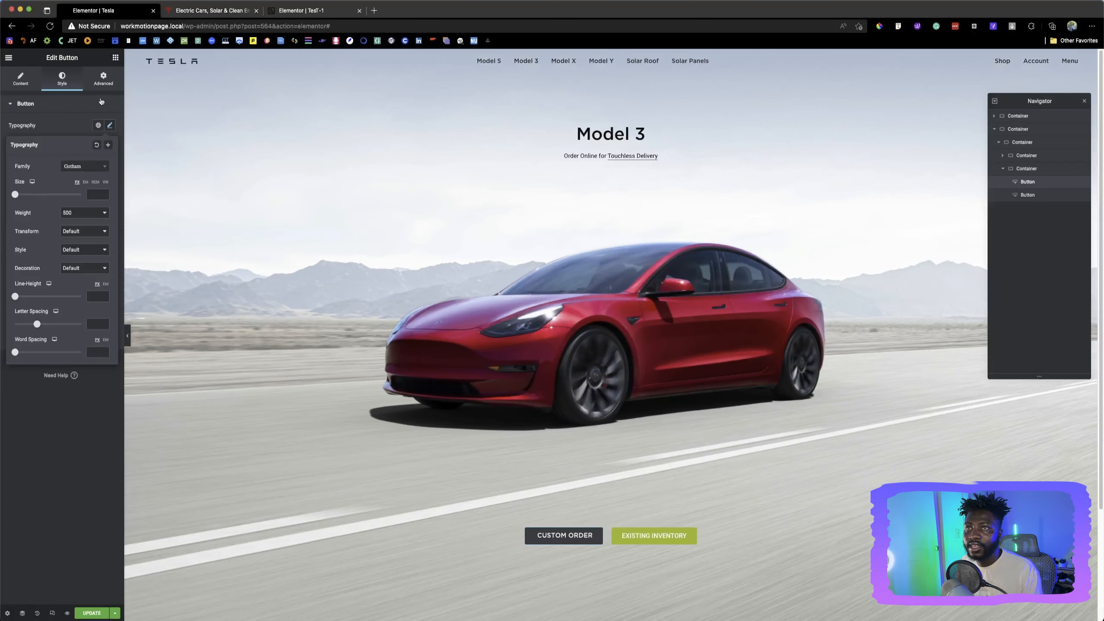
Set the CUSTOM ORDER button's font size to 12 px and its font weight to 400
click(97, 194)
text(12)
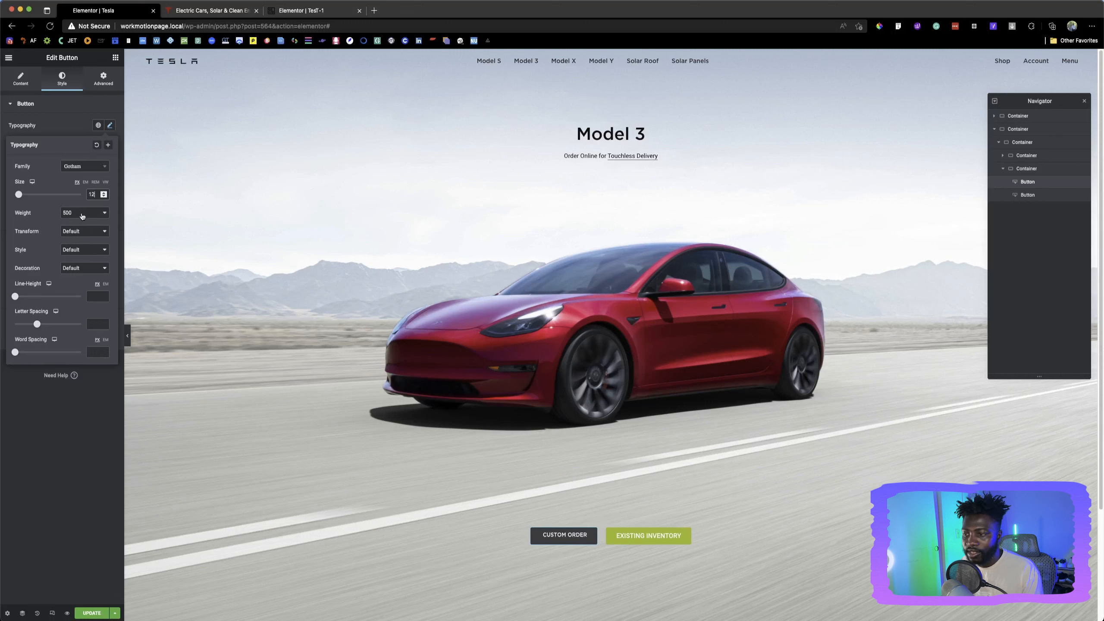
click(76, 231)
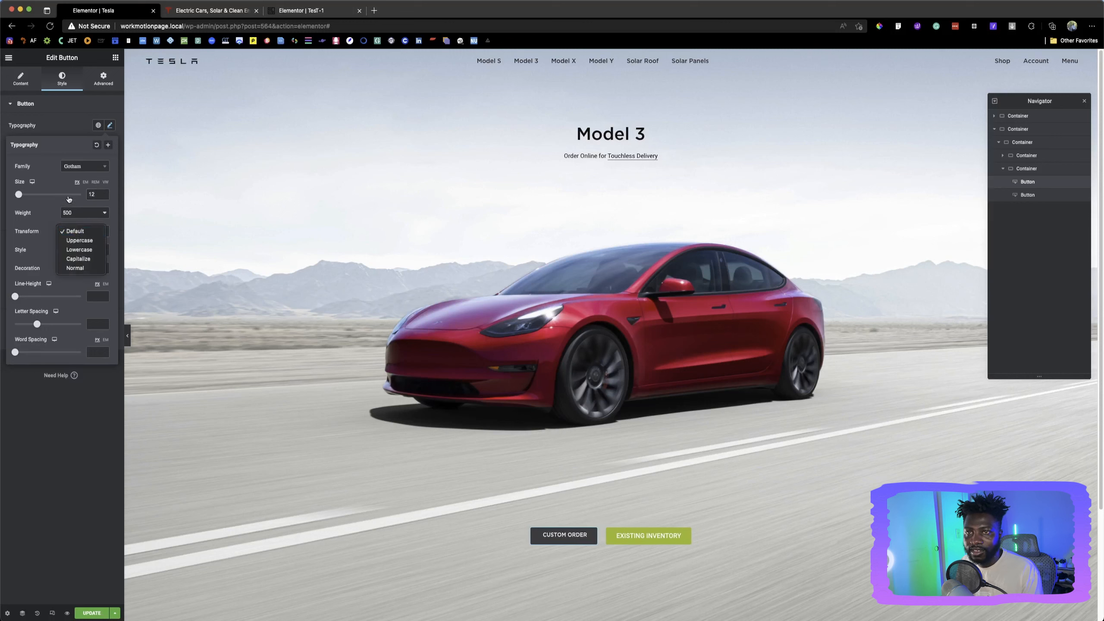
click(69, 202)
click(74, 214)
click(75, 204)
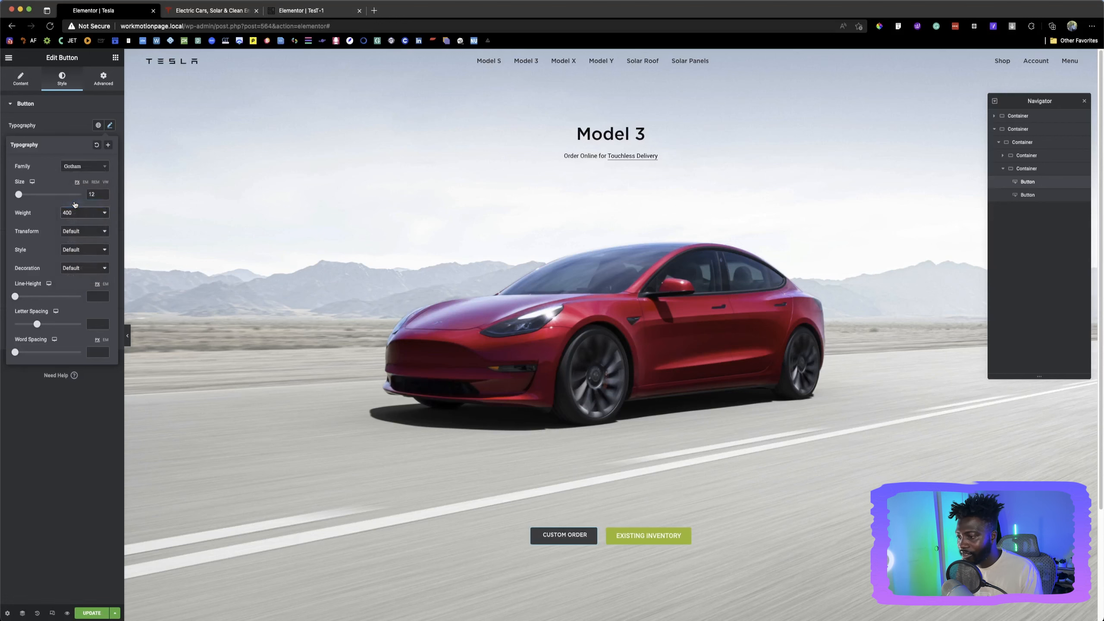
Inspect the Tesla website's CUSTOM ORDER button with Font Finder, and set the Elementor button's font weight to 500
click(199, 11)
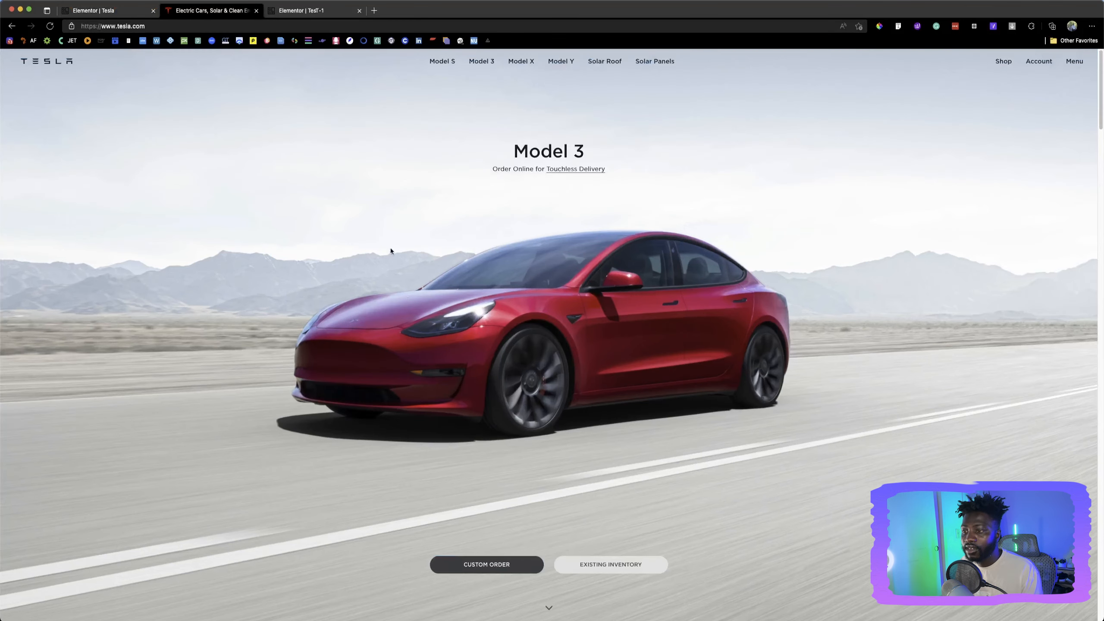
click(898, 26)
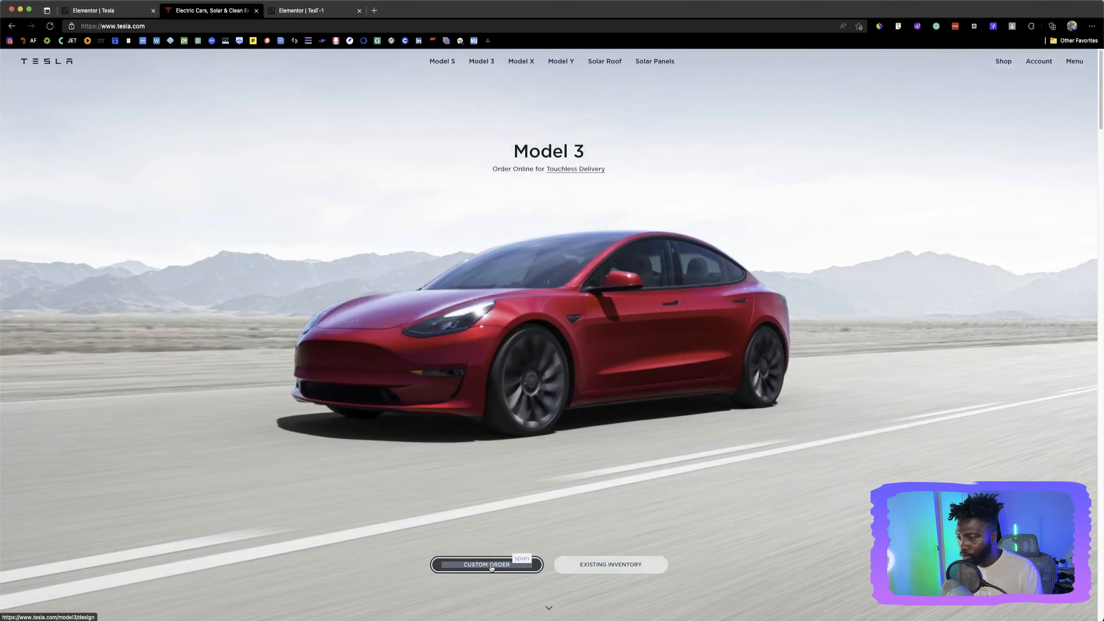
click(491, 565)
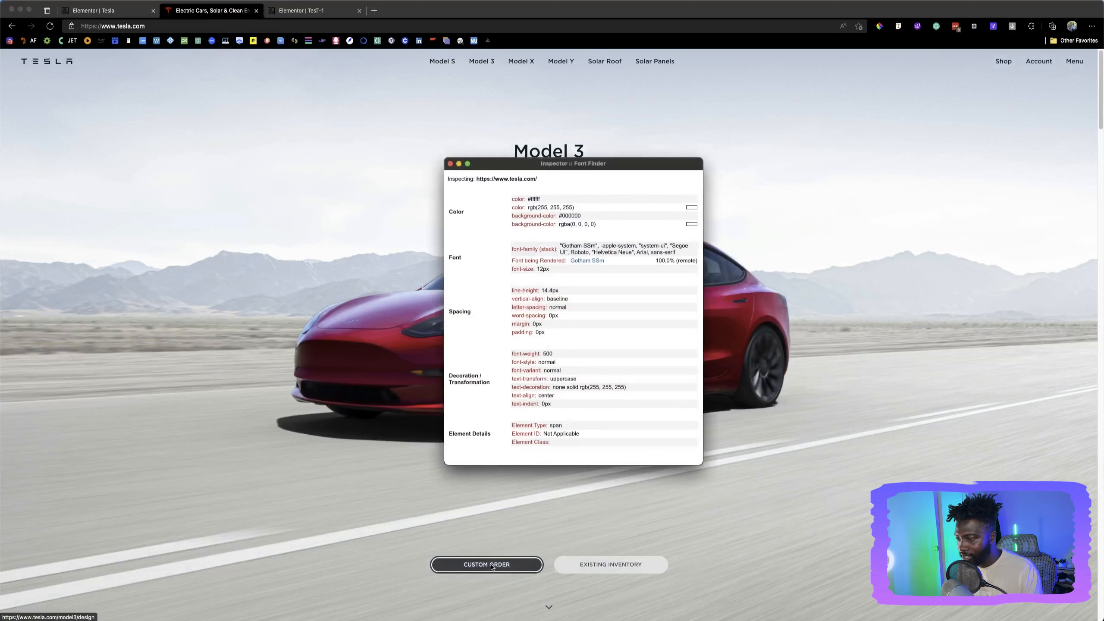
click(450, 163)
click(109, 10)
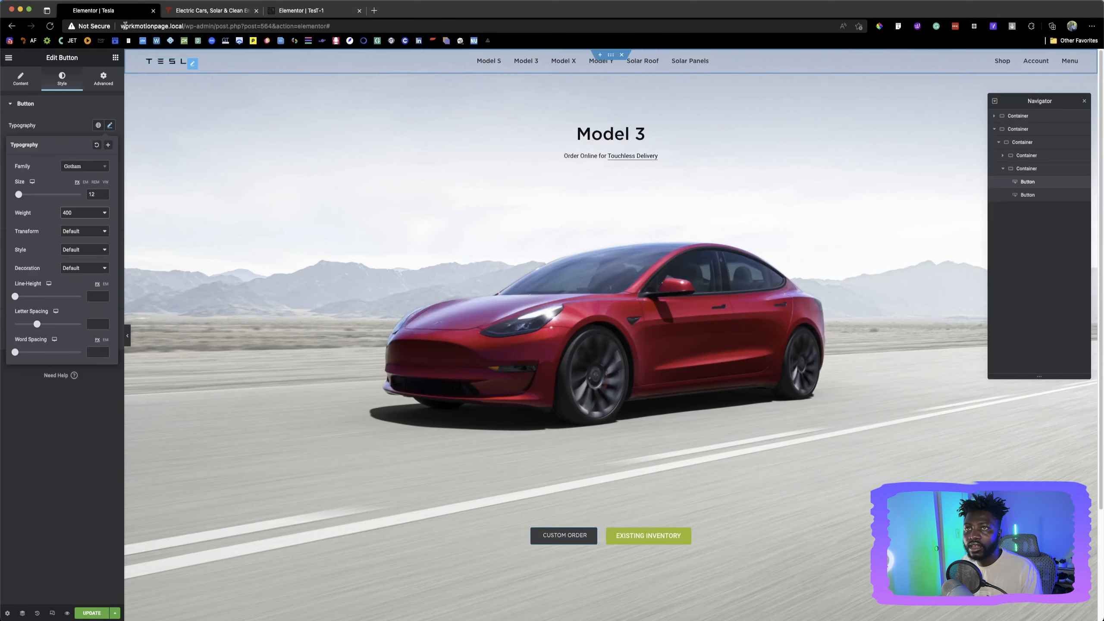
click(85, 212)
click(78, 223)
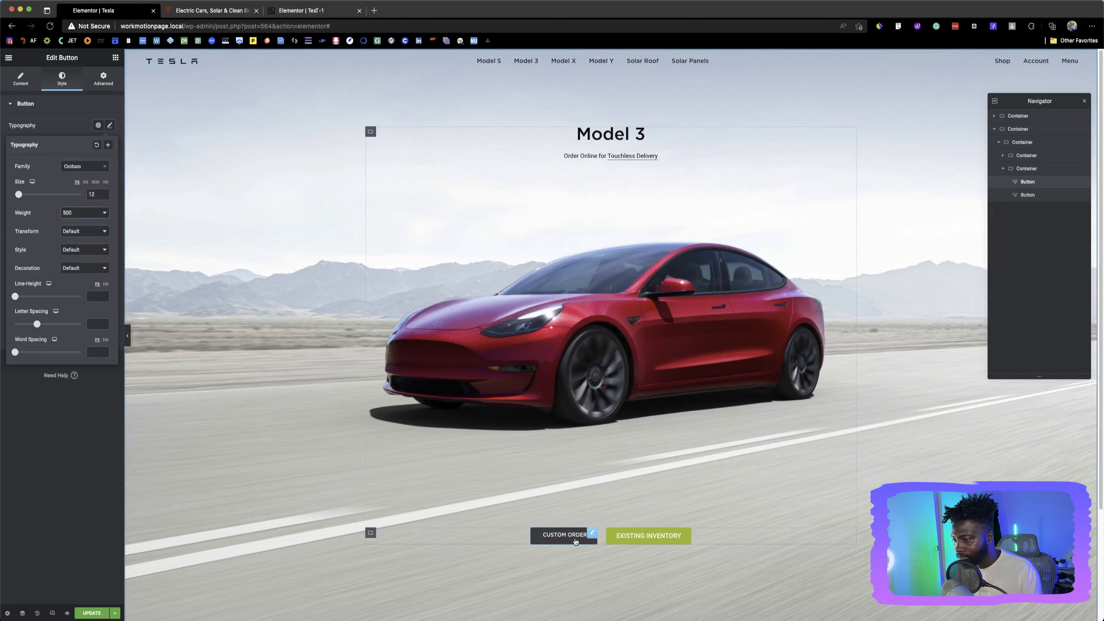
click(61, 129)
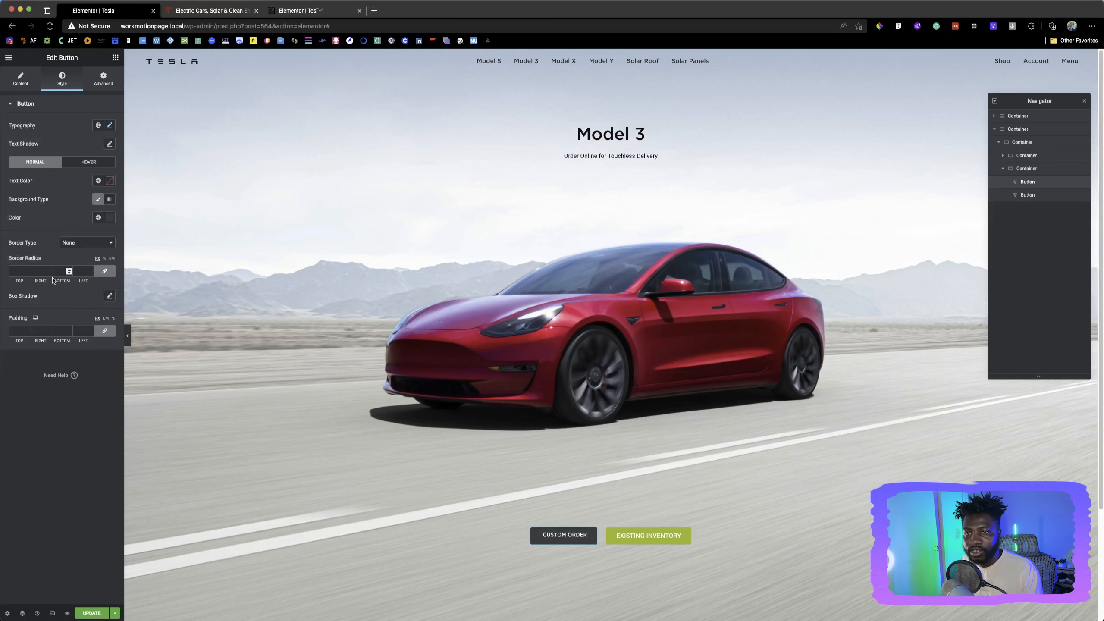
Set the CUSTOM ORDER button's padding to 0 on all sides, and with unlinked values set top to 10 and bottom to 8
click(17, 330)
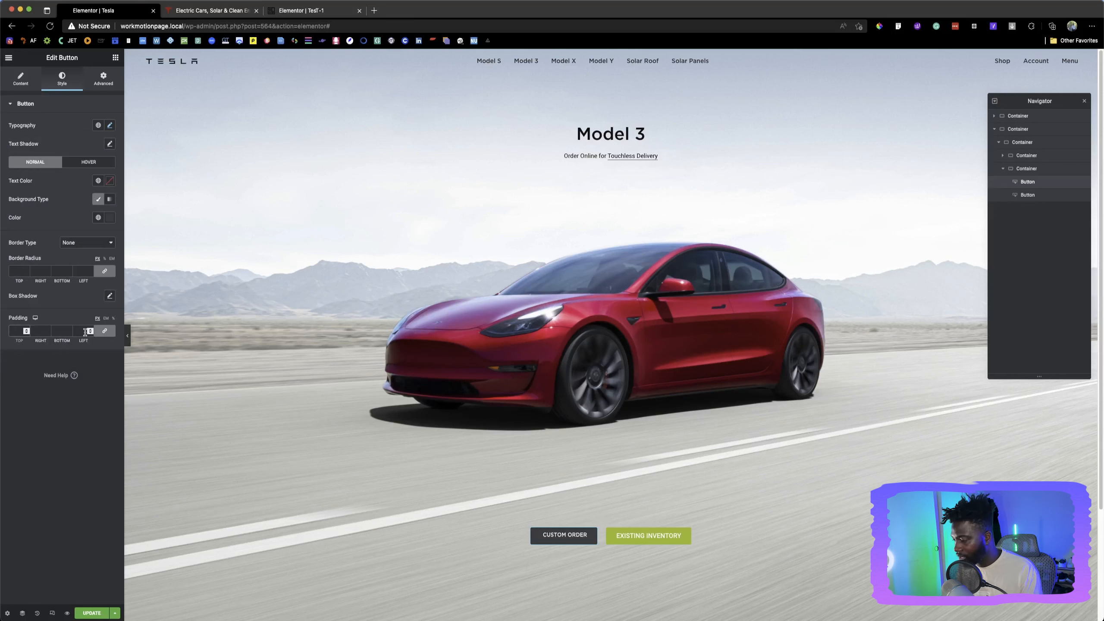
text(0)
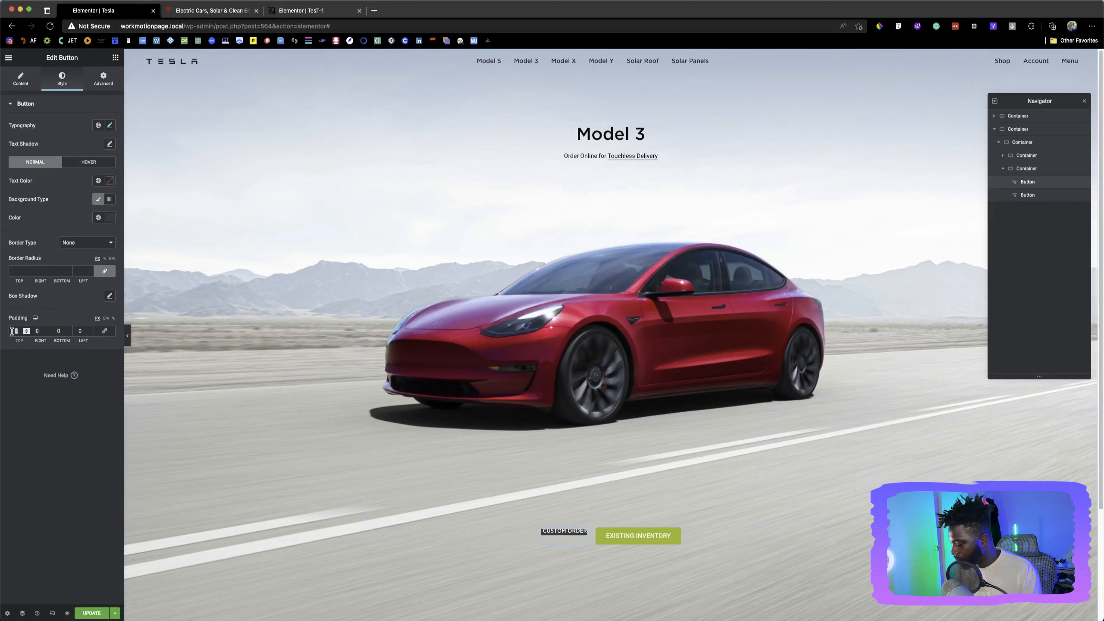
click(11, 331)
text(1)
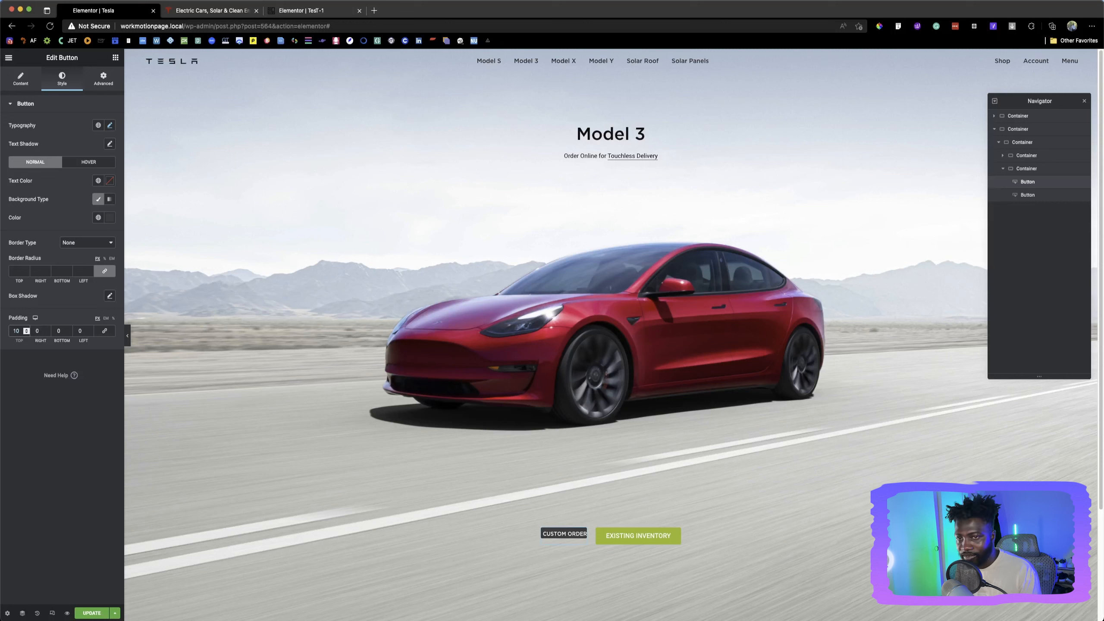
click(55, 331)
text(8)
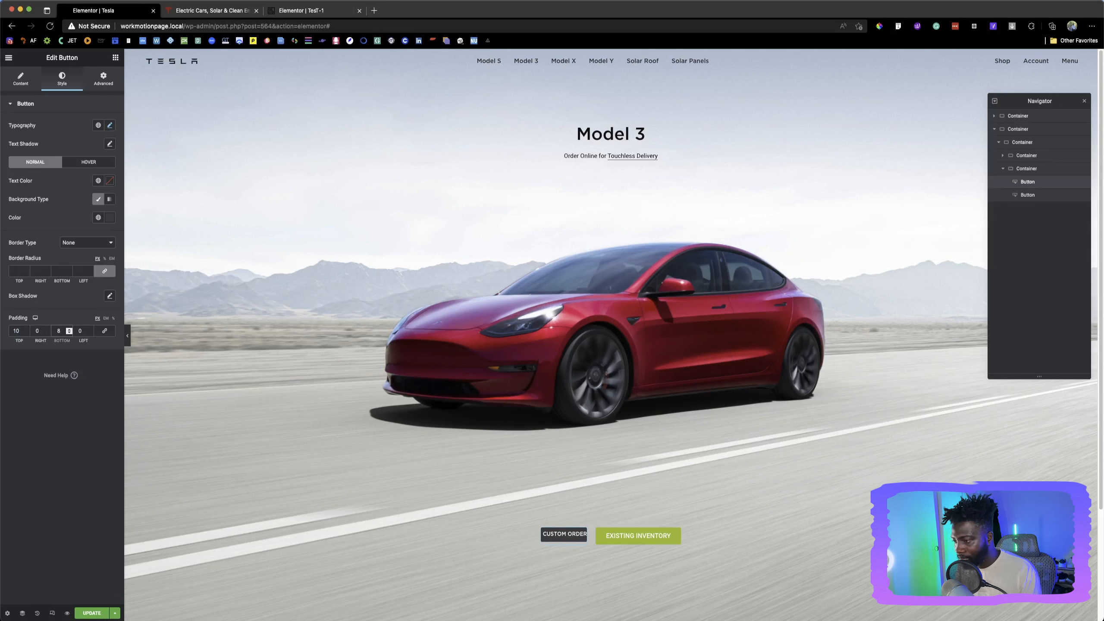
Compare with the button on the Tesla website, and set the Elementor button's padding to 13 top and 11 bottom
click(189, 7)
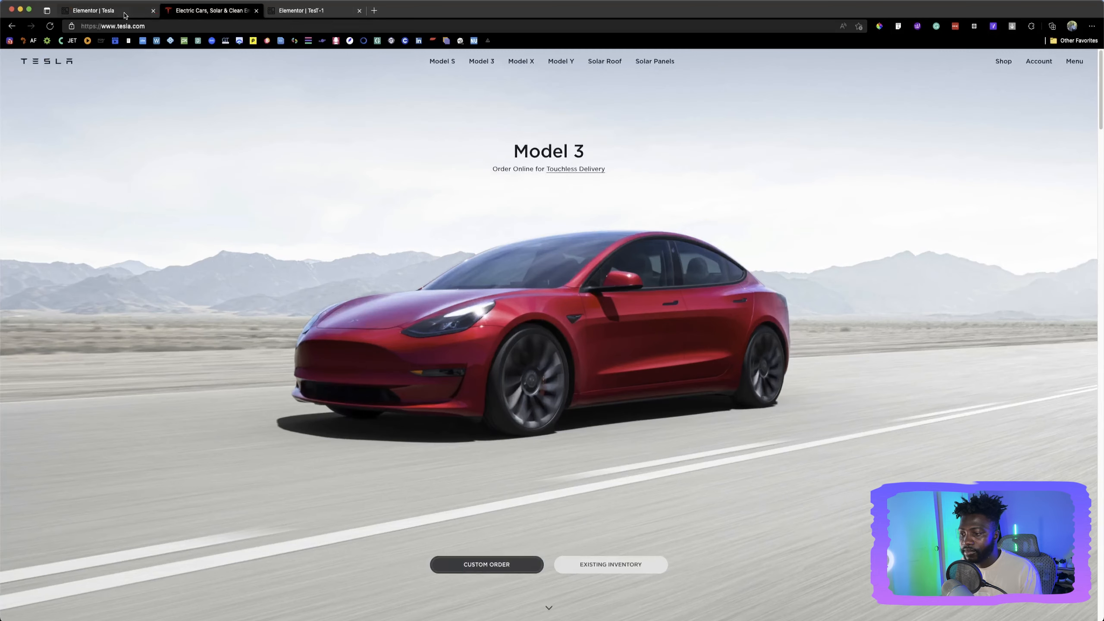
click(124, 16)
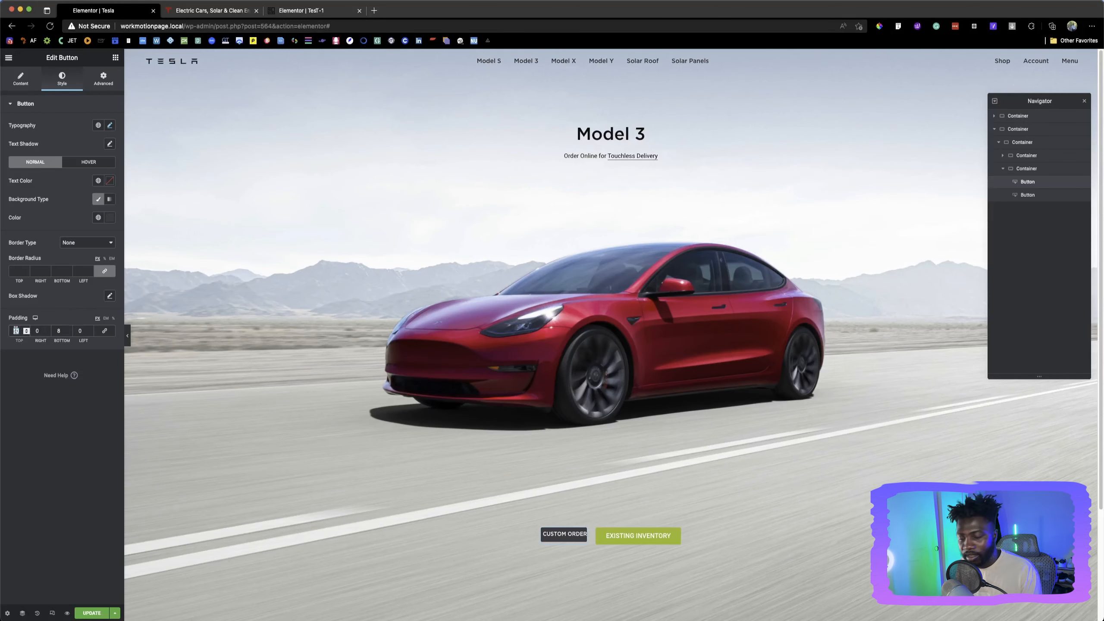
text(13)
key(Tab)
key(Tab)
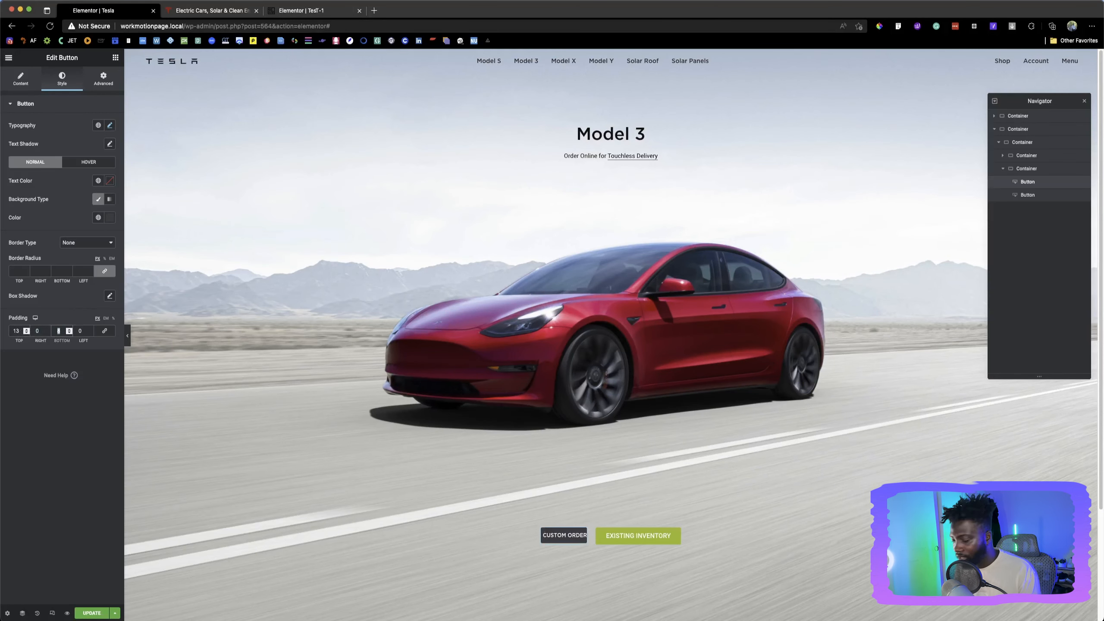
text(11)
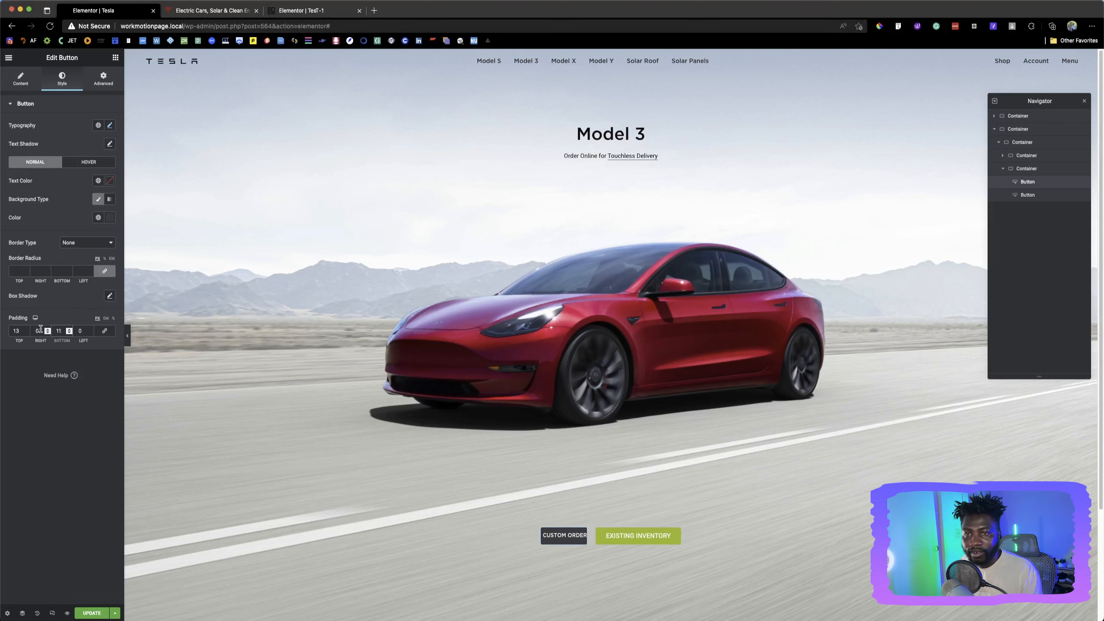
Set the CUSTOM ORDER button's padding to 65 right, 10 bottom and 65 left, and its border radius to 25 on all corners
drag(40, 331, 35, 330)
text(65)
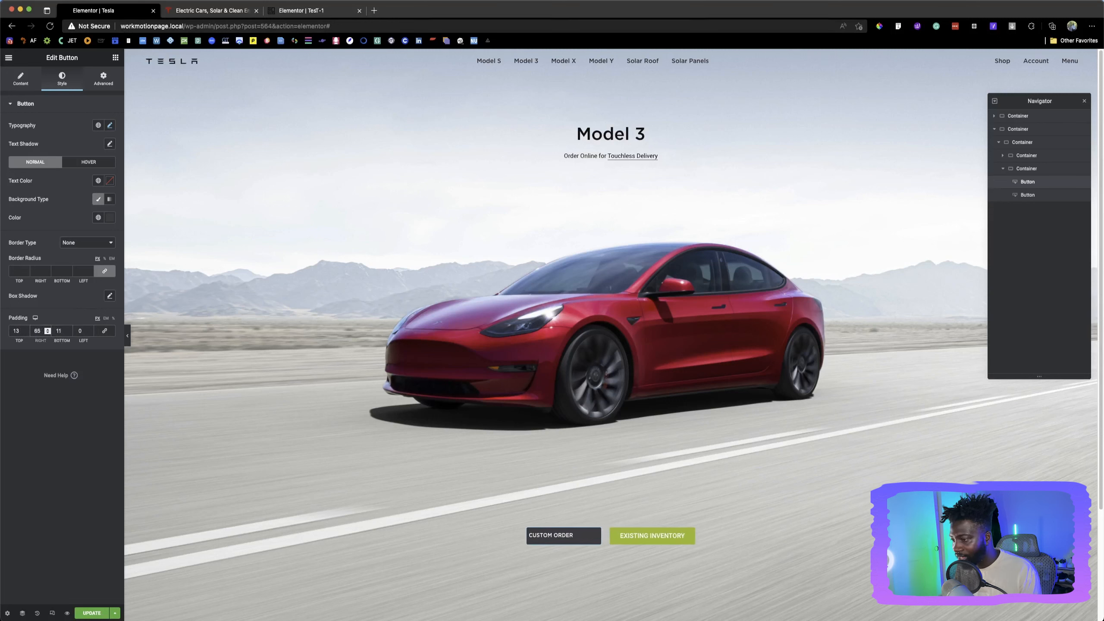
key(Tab)
text(65)
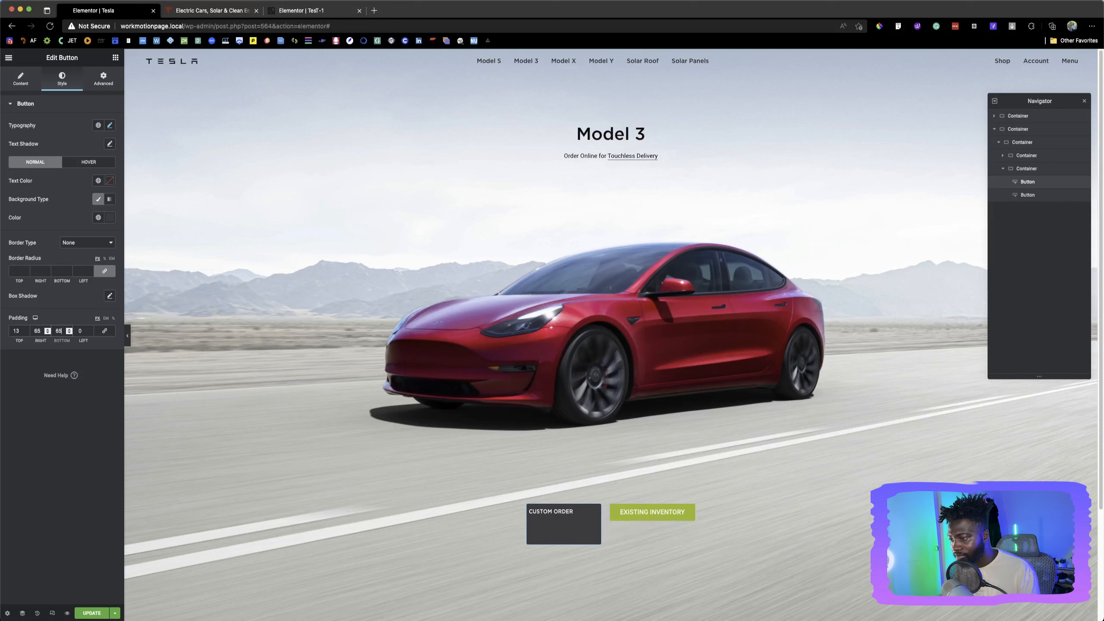
key(BackSpace)
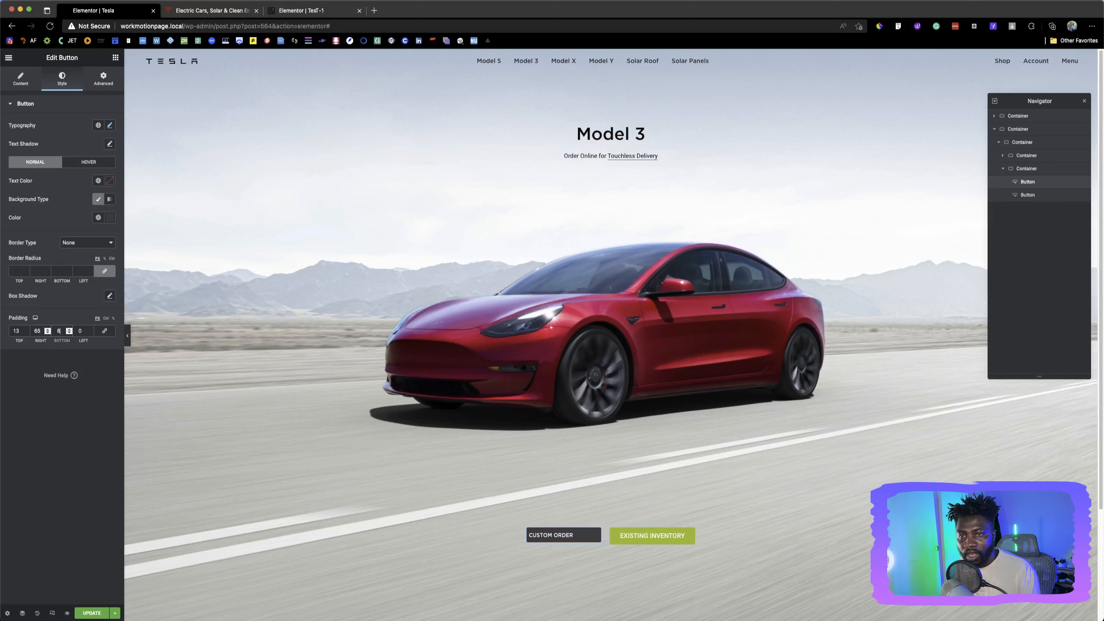
key(Tab)
click(61, 331)
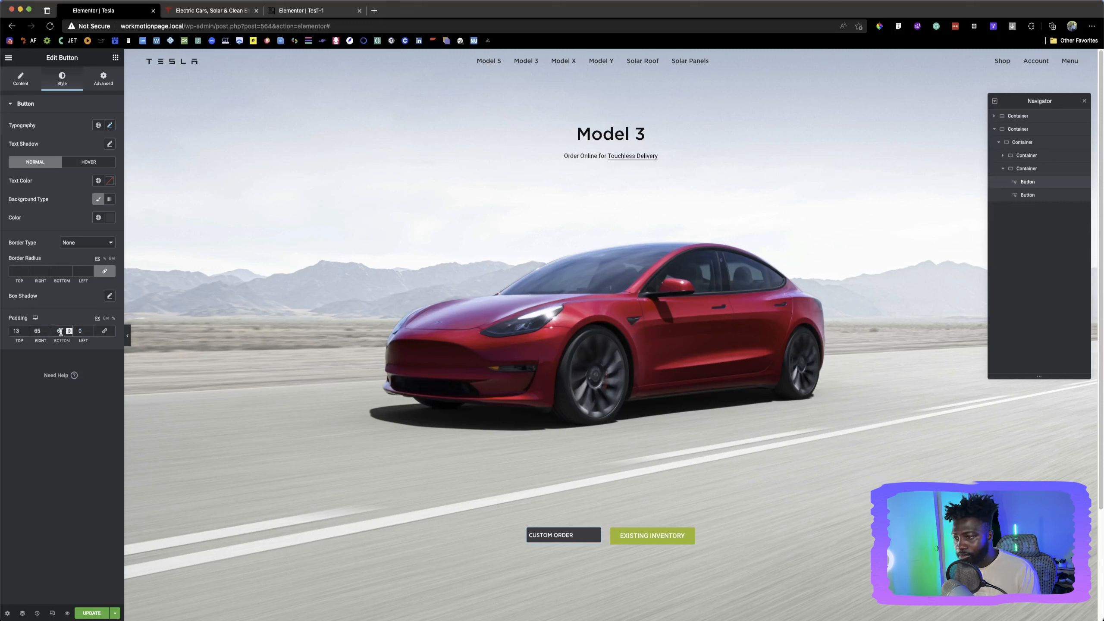
text(10)
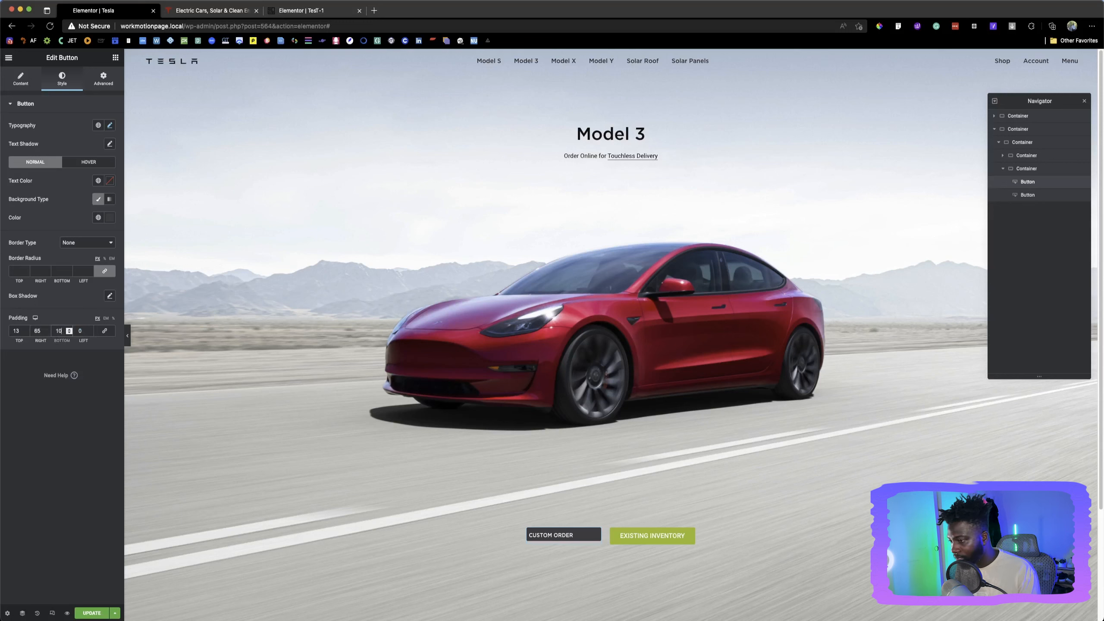
double_click(79, 331)
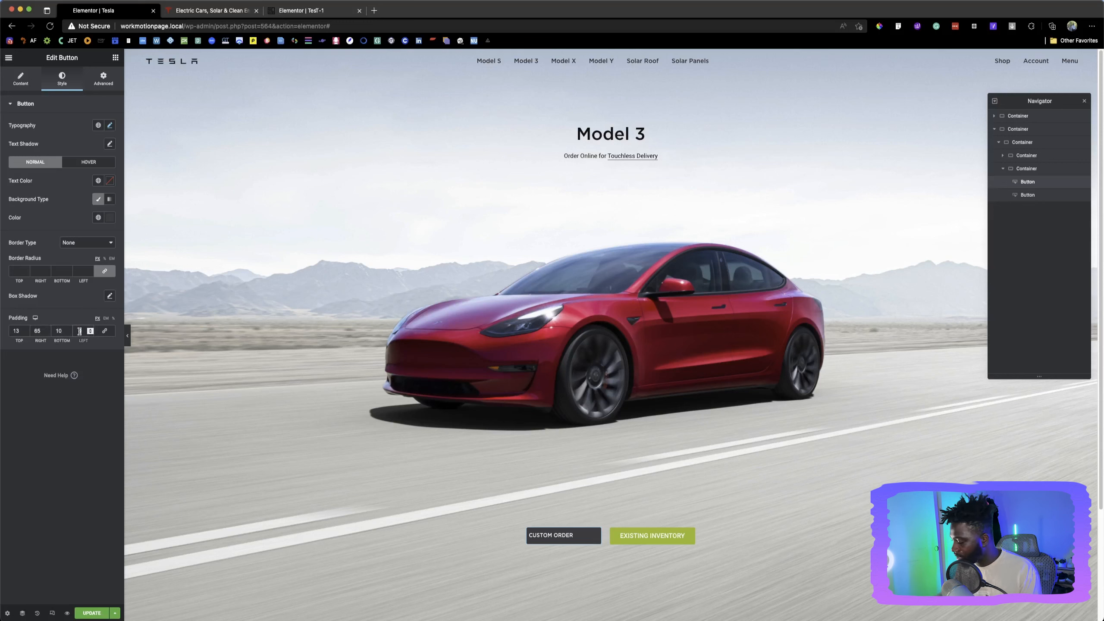
text(65)
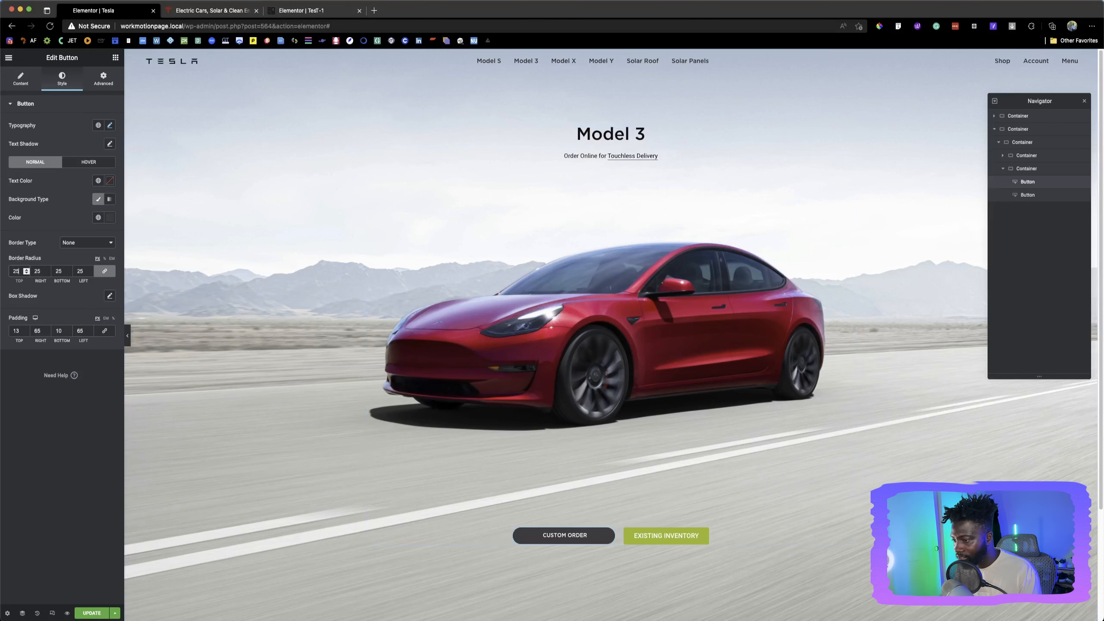
Copy the CUSTOM ORDER button's styling and apply it to the EXISTING INVENTORY button
click(129, 13)
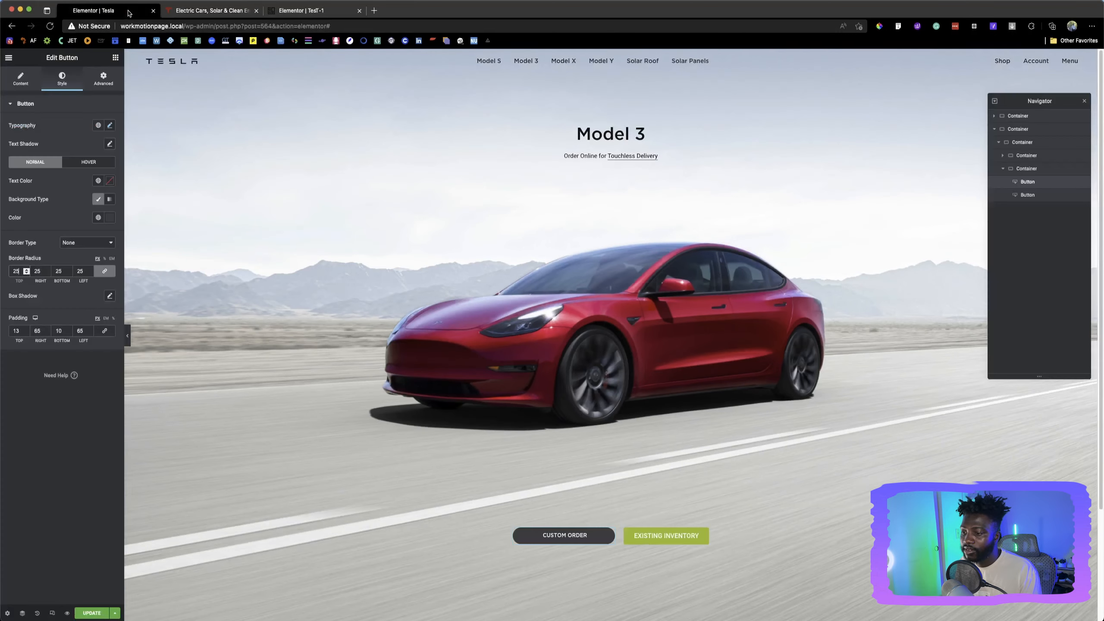
right_click(598, 534)
click(619, 525)
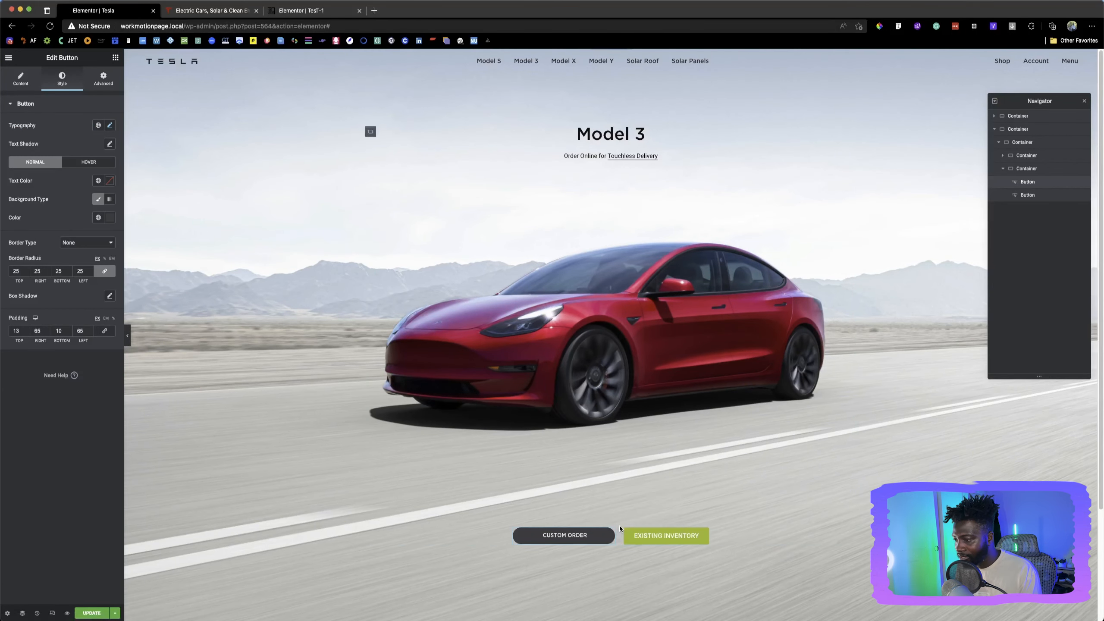
right_click(670, 538)
click(712, 549)
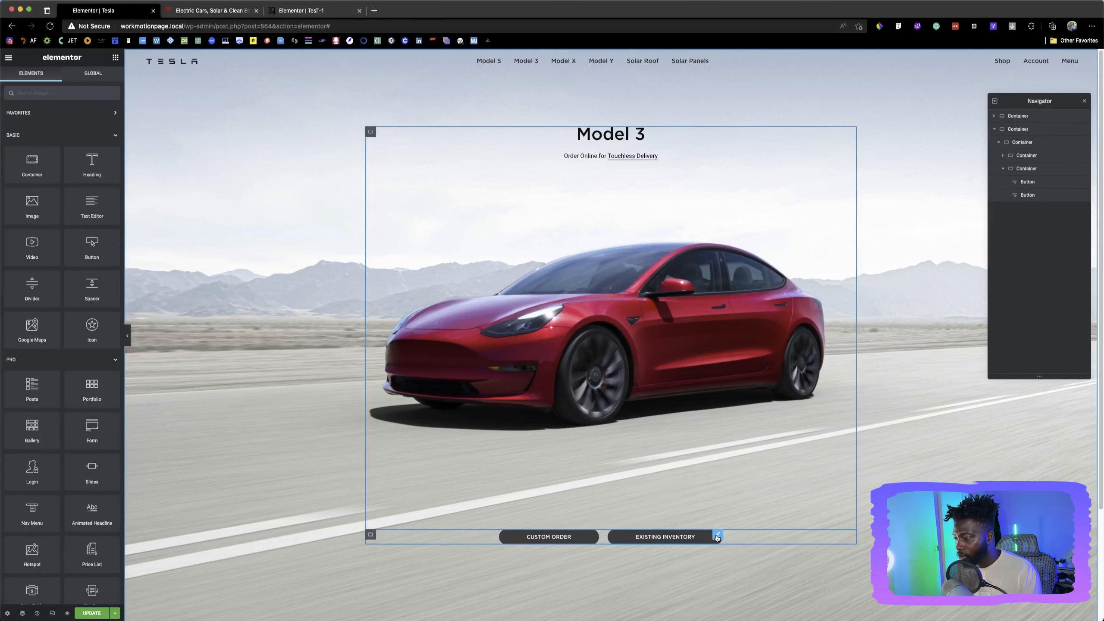
Copy the EXISTING INVENTORY button's background color value, 424346, and use it as the button's text color
click(715, 537)
click(60, 85)
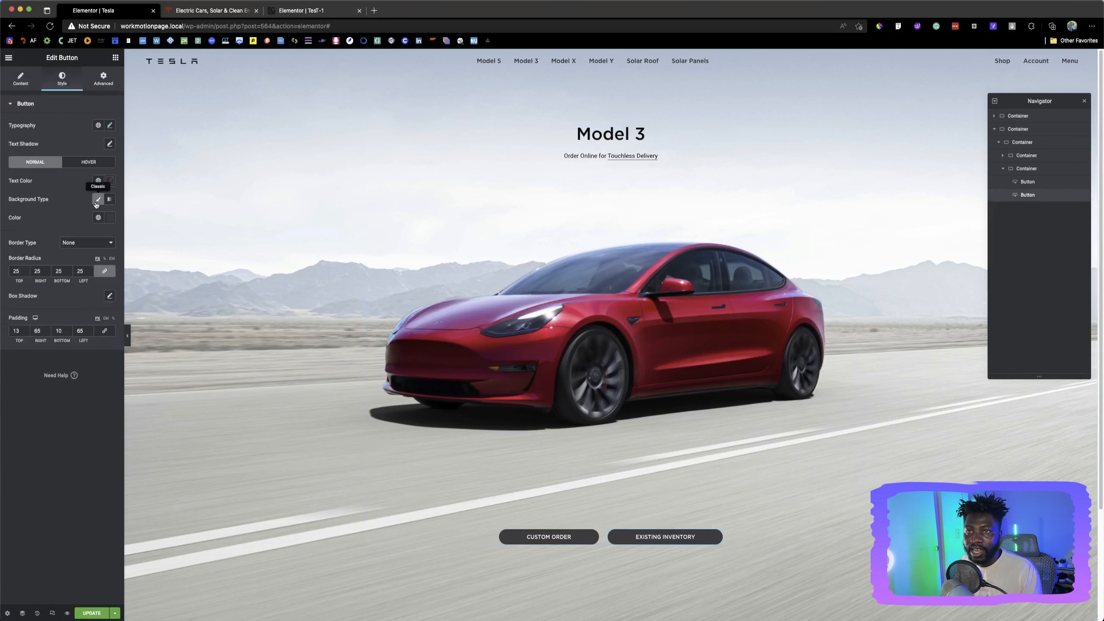
click(109, 219)
key(super+c)
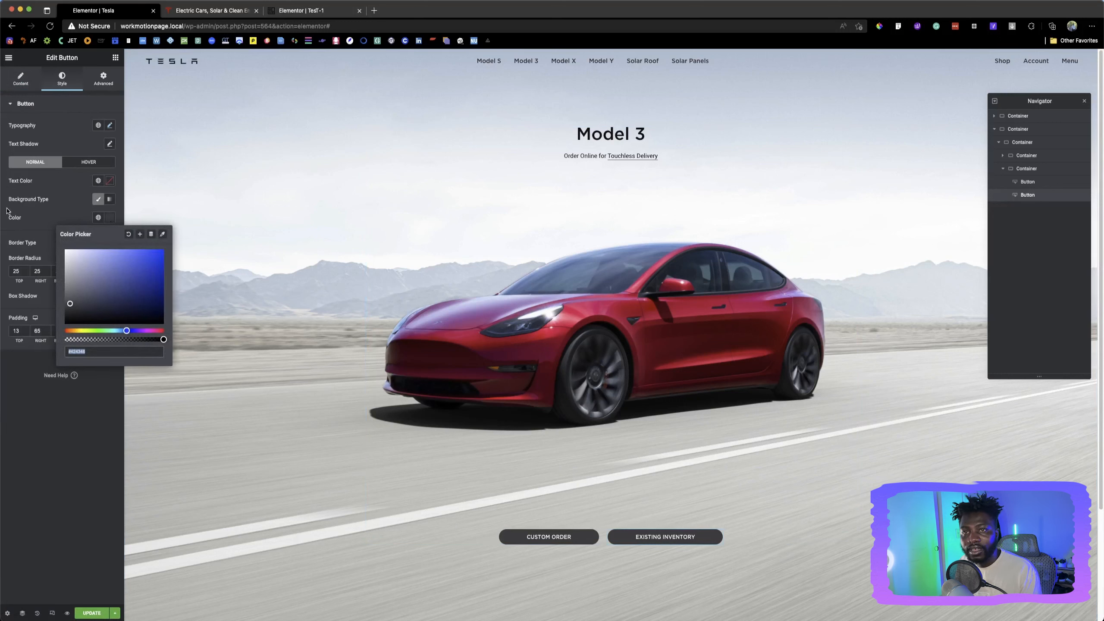
click(68, 208)
click(109, 180)
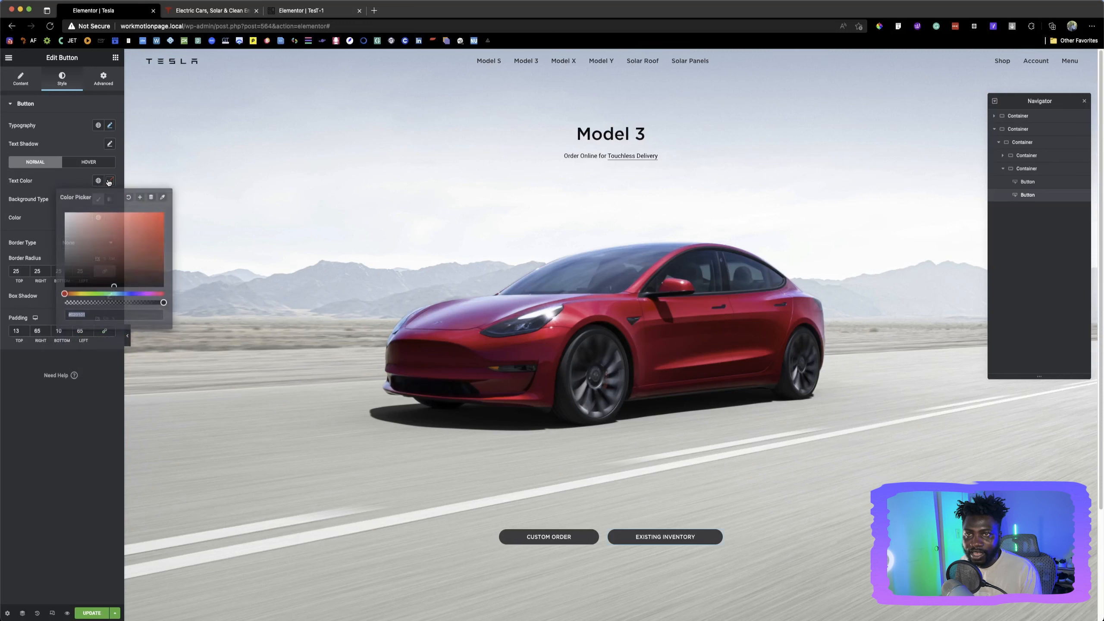
key(super+v)
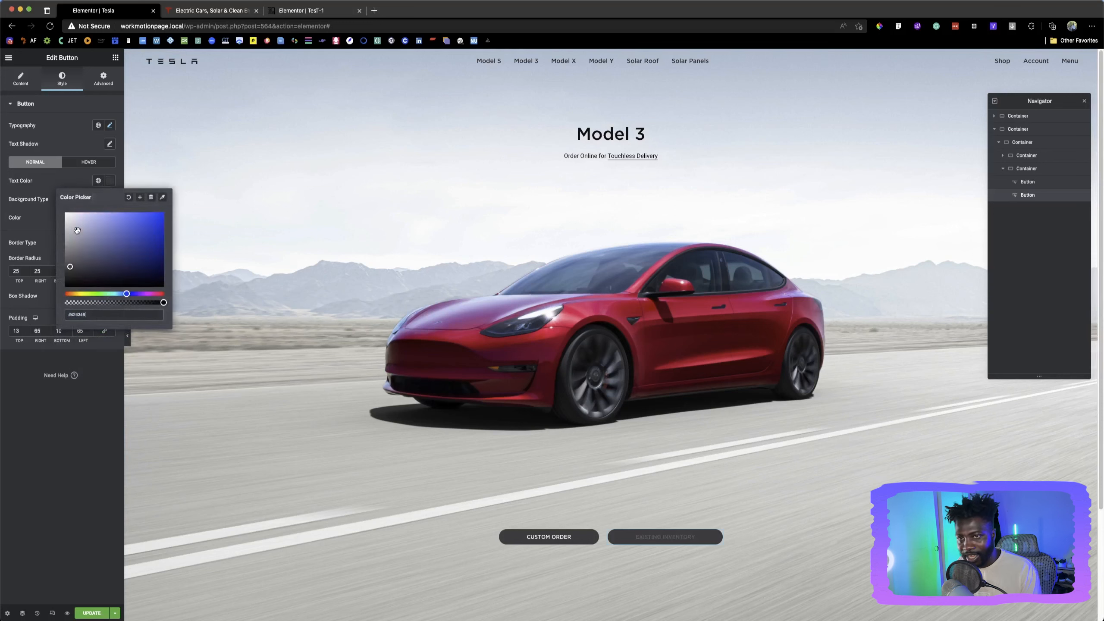
click(59, 184)
Set the EXISTING INVENTORY button's background to the global color Lt Grey, and compare it with the Tesla website
click(98, 217)
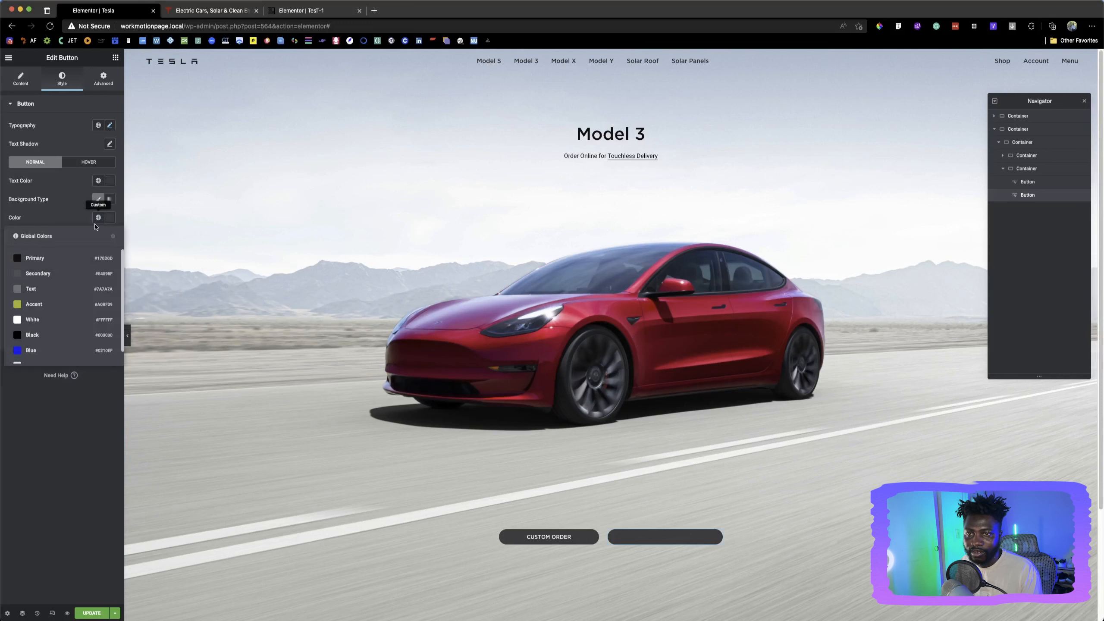
scroll(43, 348, down, 1)
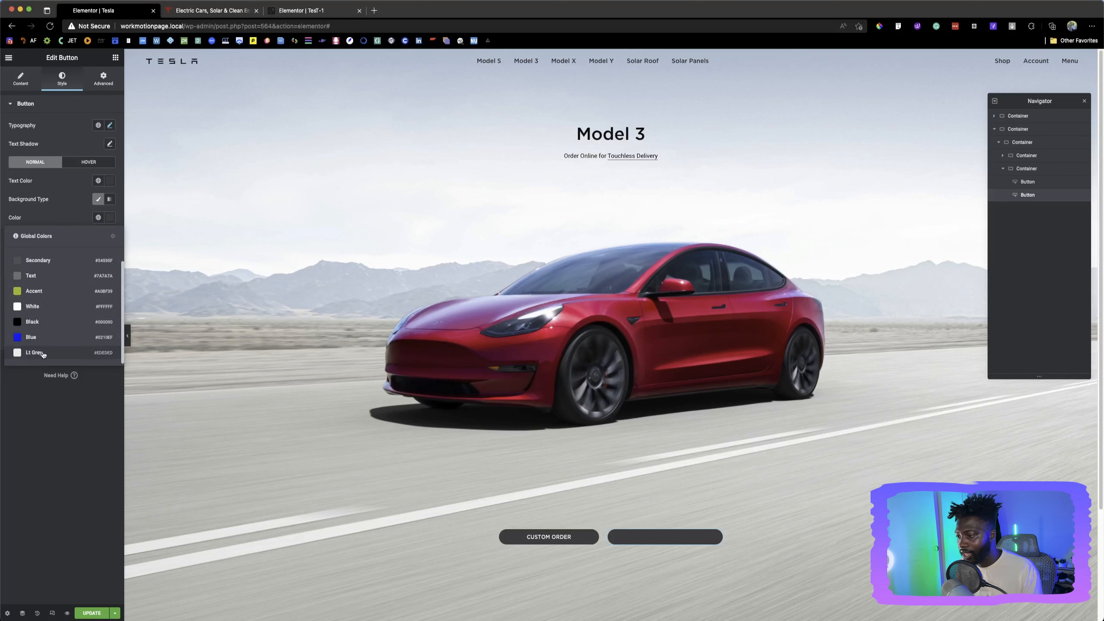
click(43, 352)
click(220, 13)
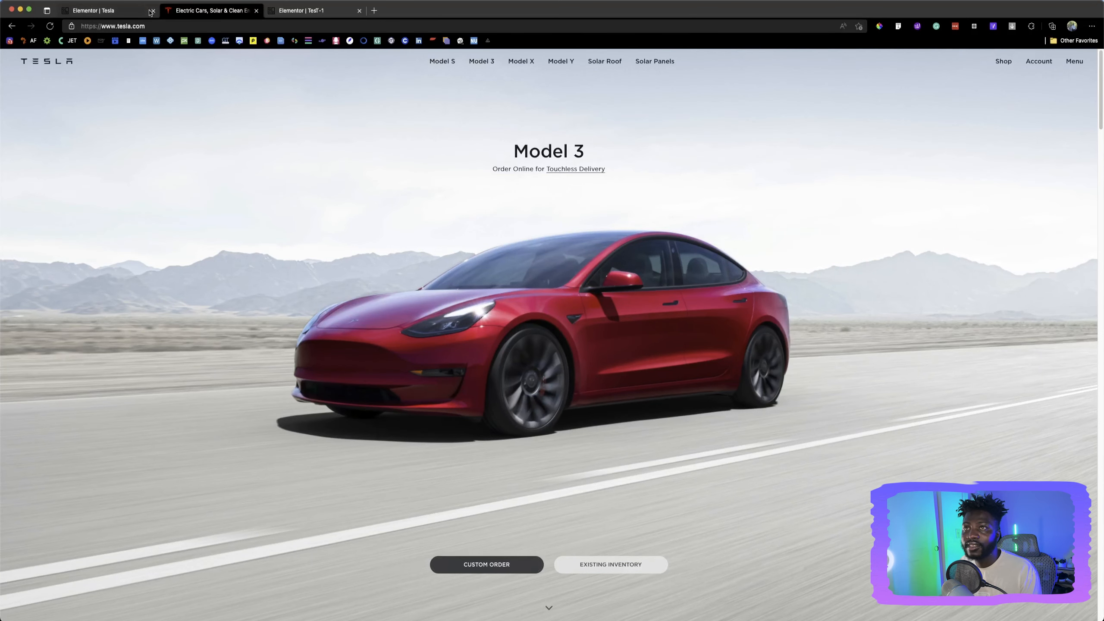
click(111, 13)
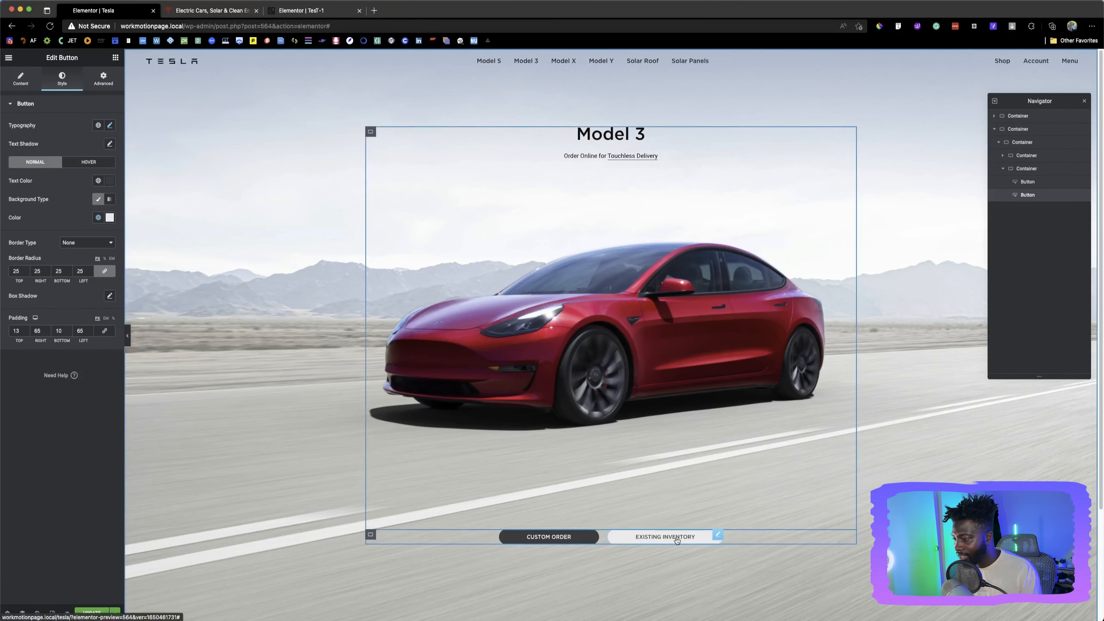
Compare the recreated hero section's bottom area with the original Tesla homepage
click(212, 10)
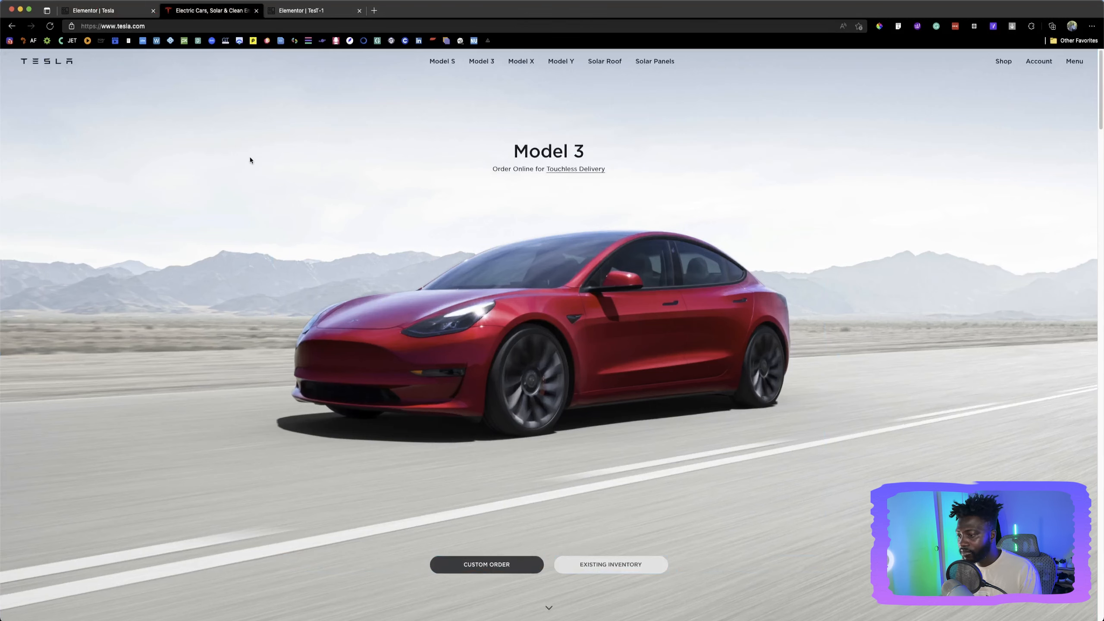
click(119, 15)
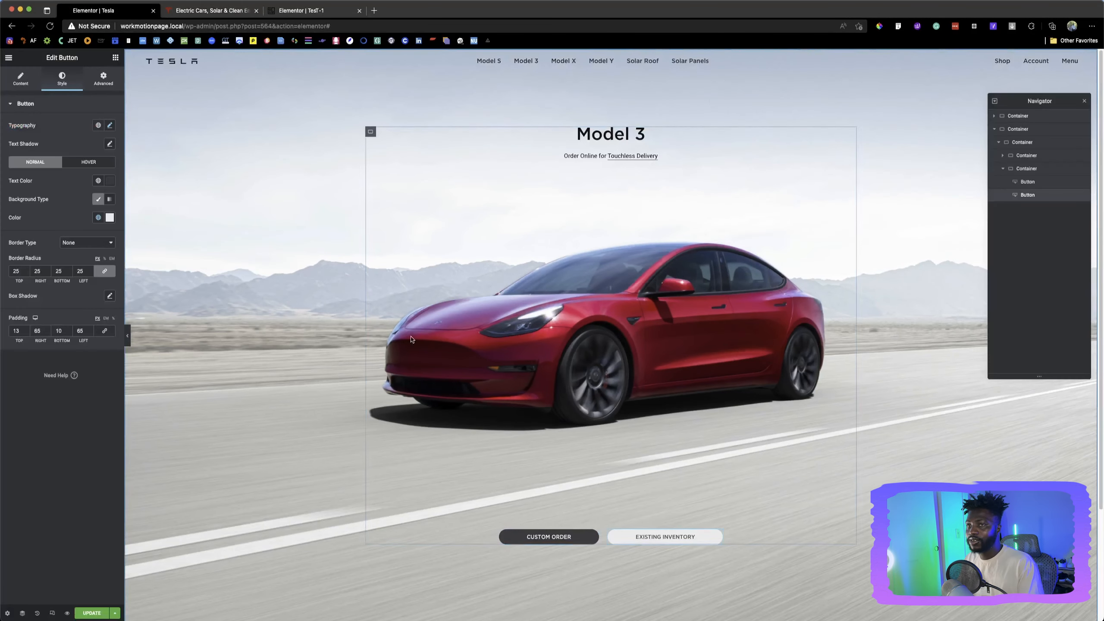
click(213, 10)
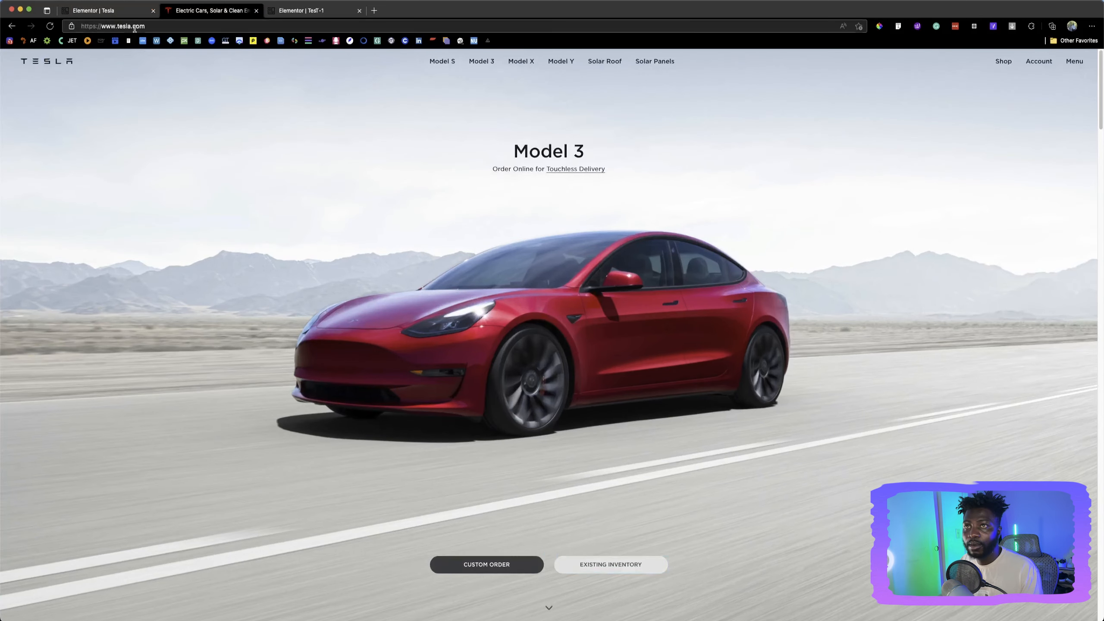
click(130, 11)
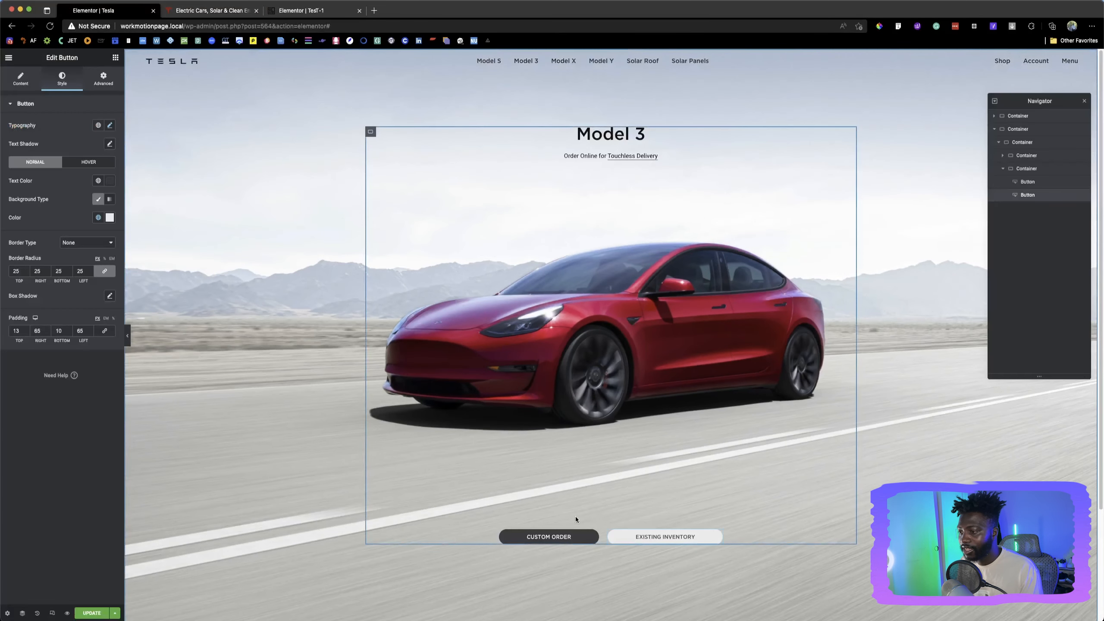
Add an Image widget to the hero section and place it directly below the inner container holding the headings and buttons
click(115, 57)
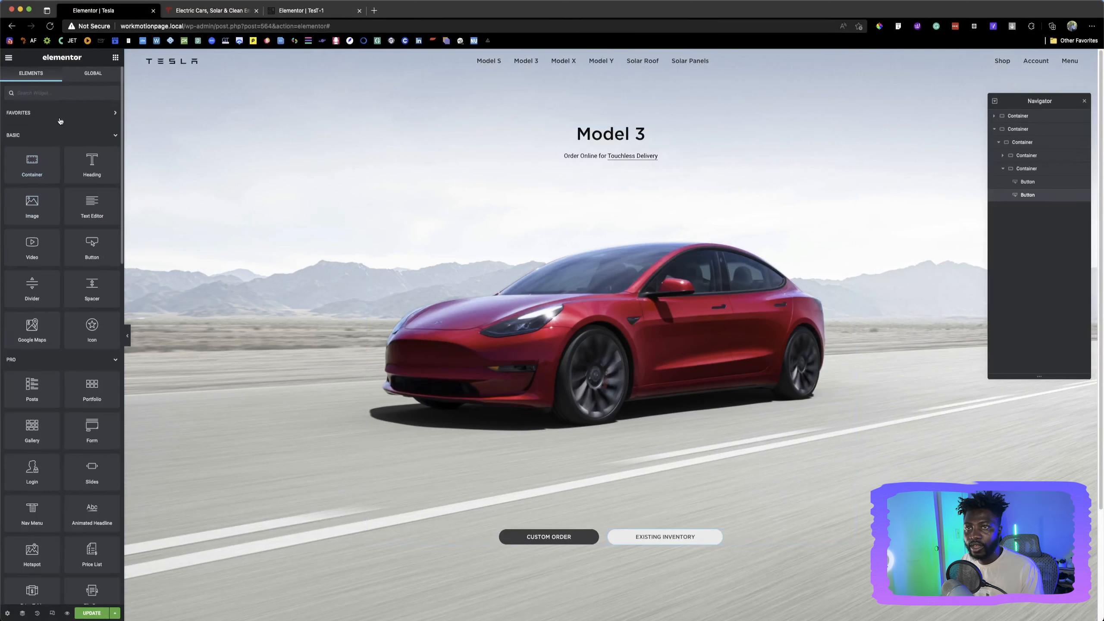
drag(33, 192, 519, 106)
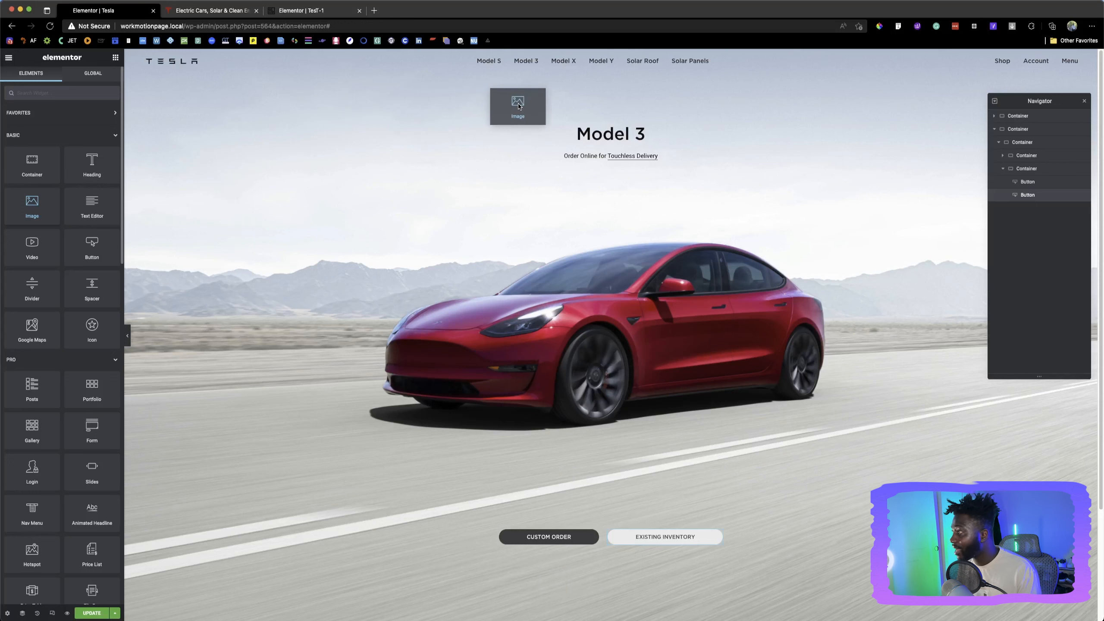
drag(518, 107, 581, 531)
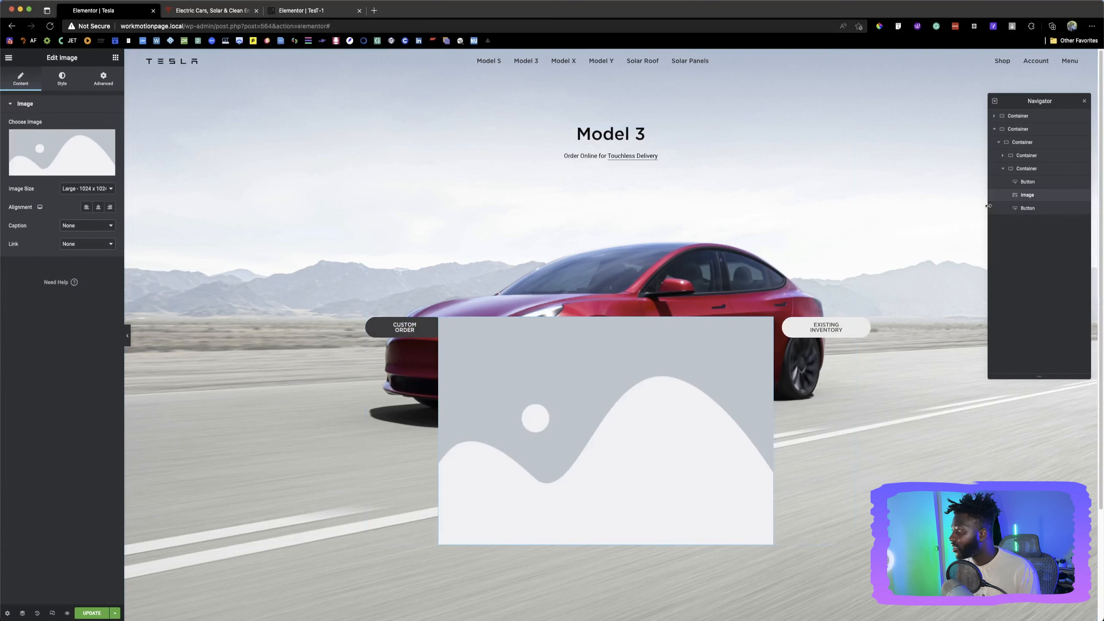
drag(1024, 197, 1028, 237)
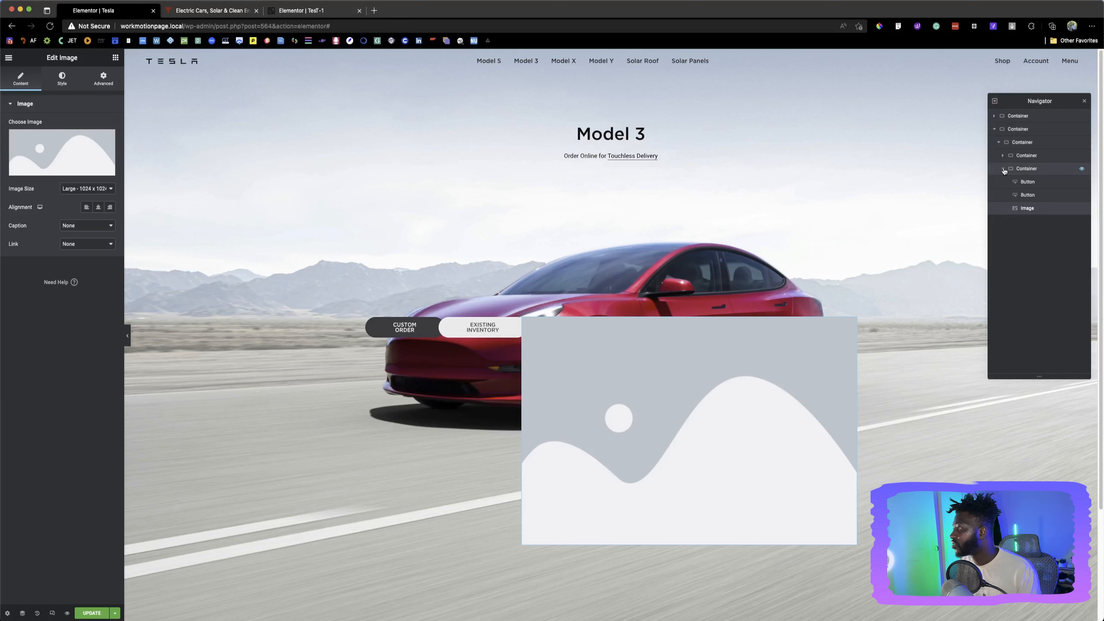
drag(1019, 207, 1011, 170)
click(998, 155)
scroll(569, 469, down, 3)
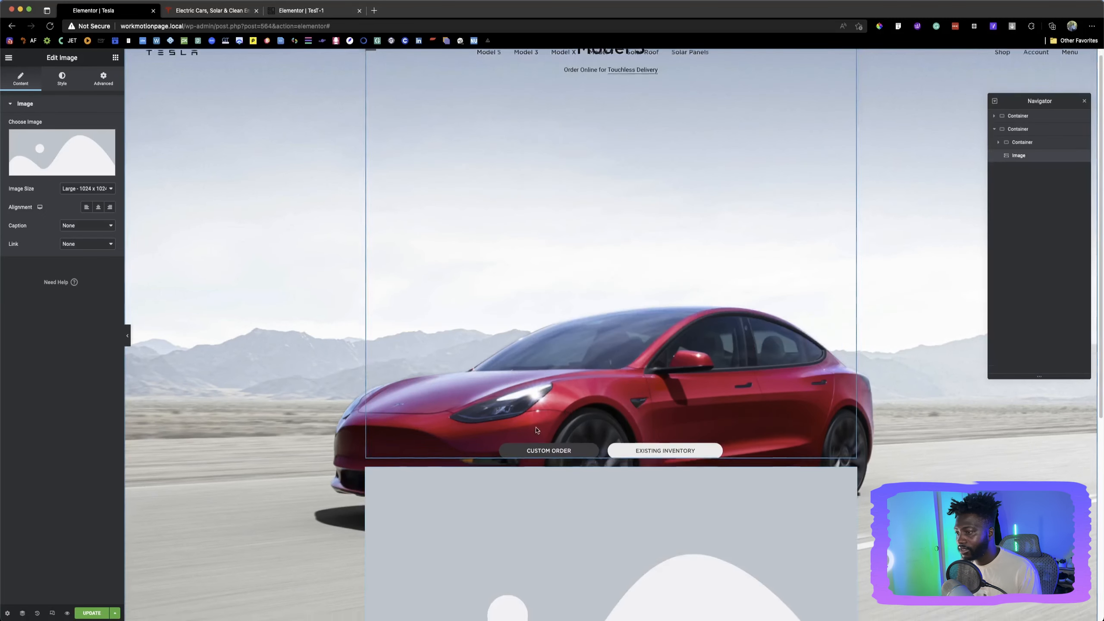
scroll(568, 478, up, 2)
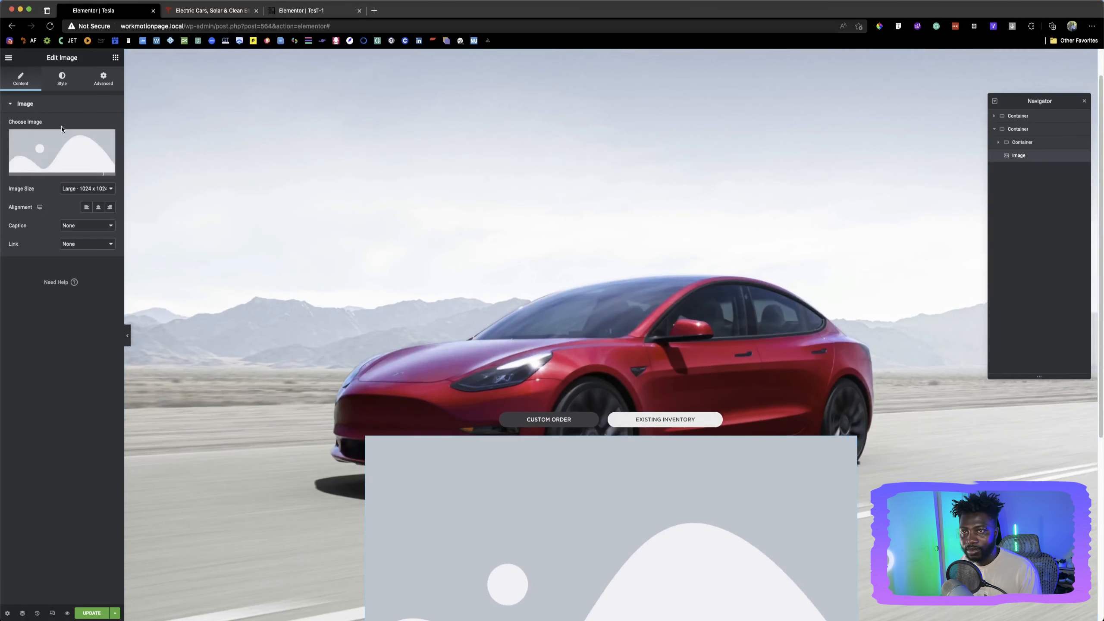
Insert the Arrow-down.svg graphic from the media library as the image below the buttons
click(63, 150)
click(139, 160)
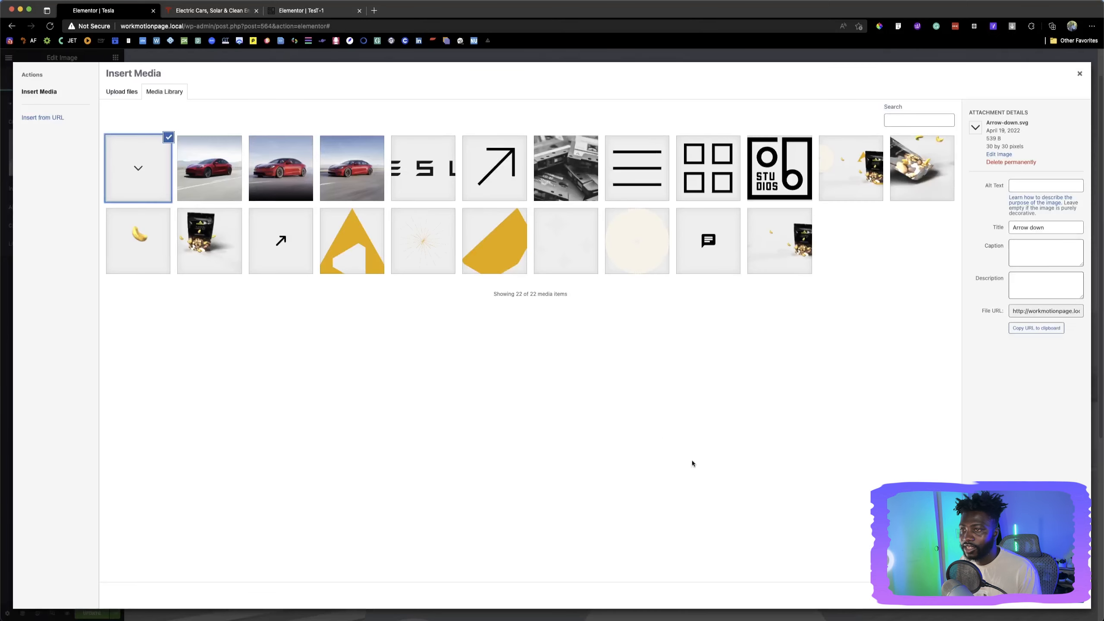
click(1061, 595)
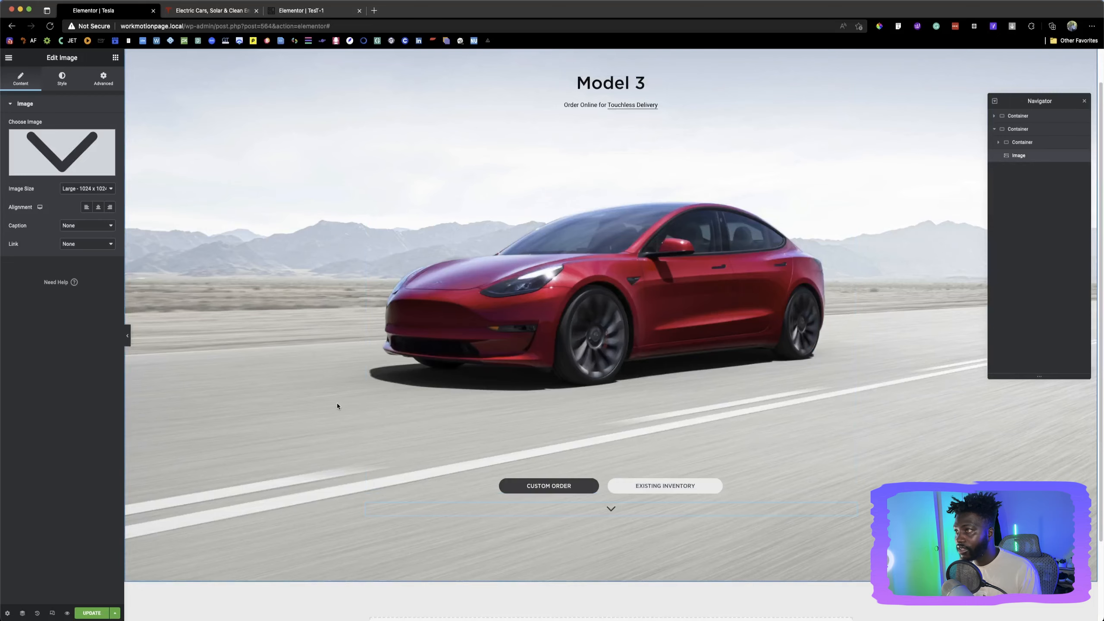
scroll(390, 471, up, 1)
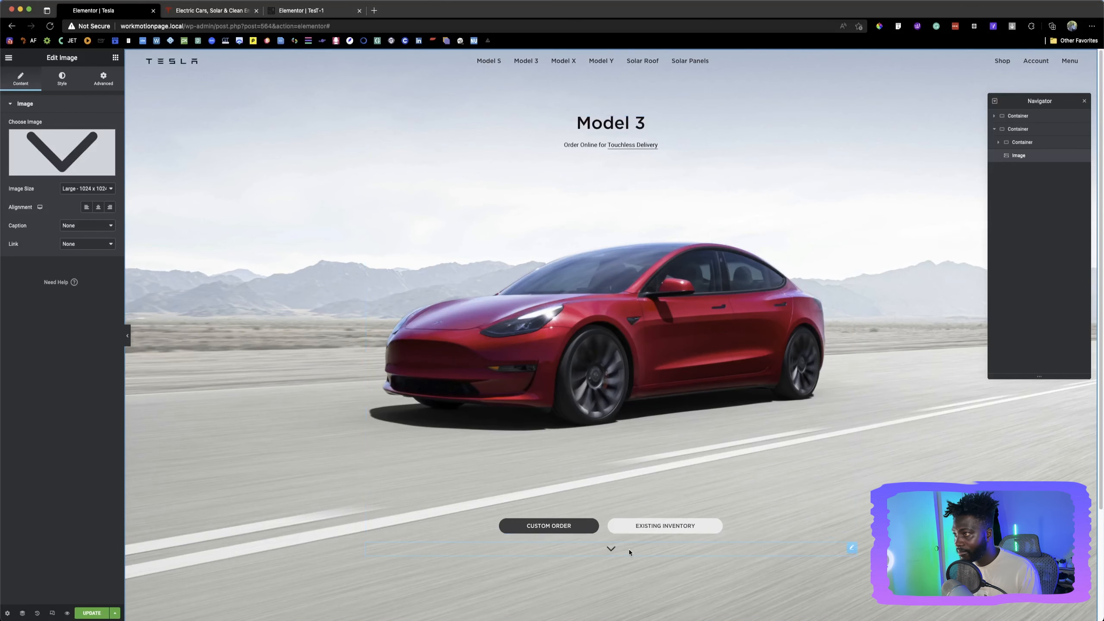
View the hero section at full width and compare its heading, button and arrow positions with the Tesla website
click(127, 333)
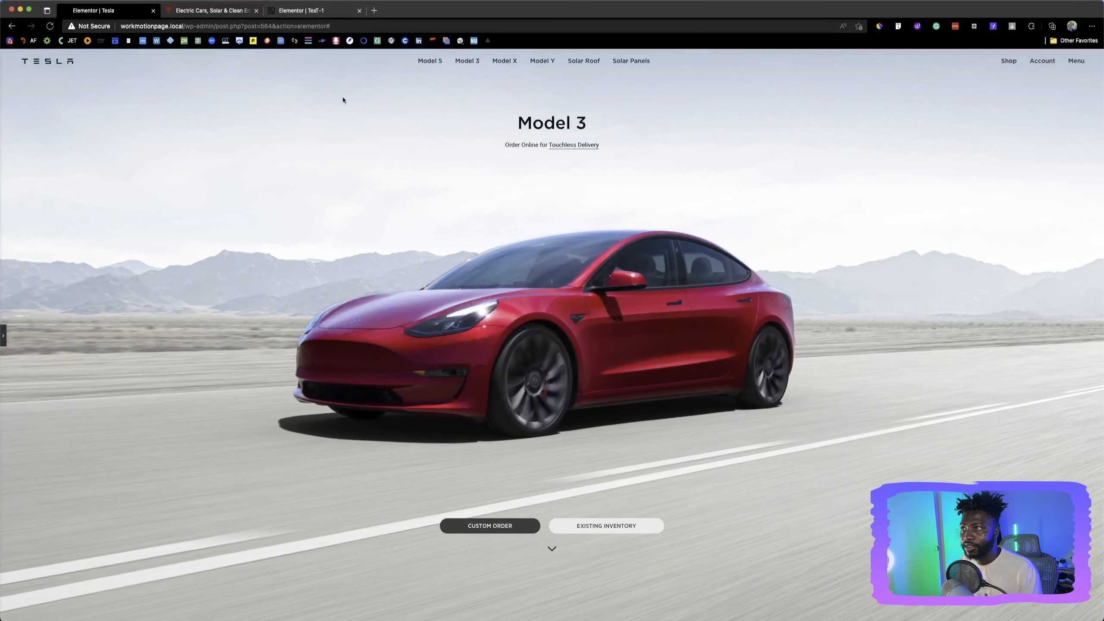
click(224, 10)
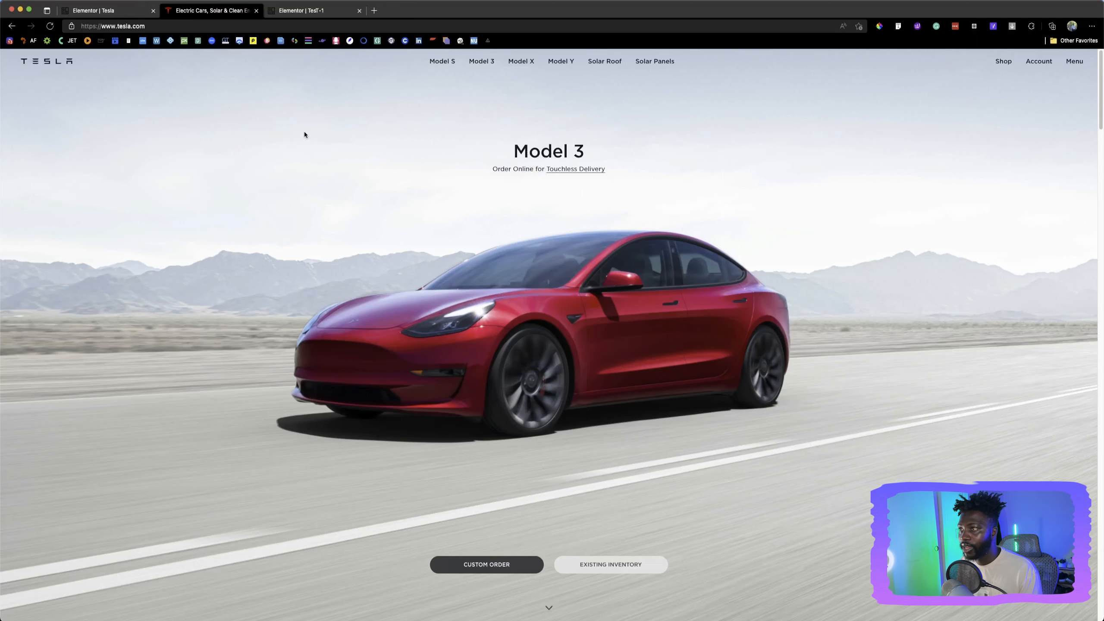
click(93, 10)
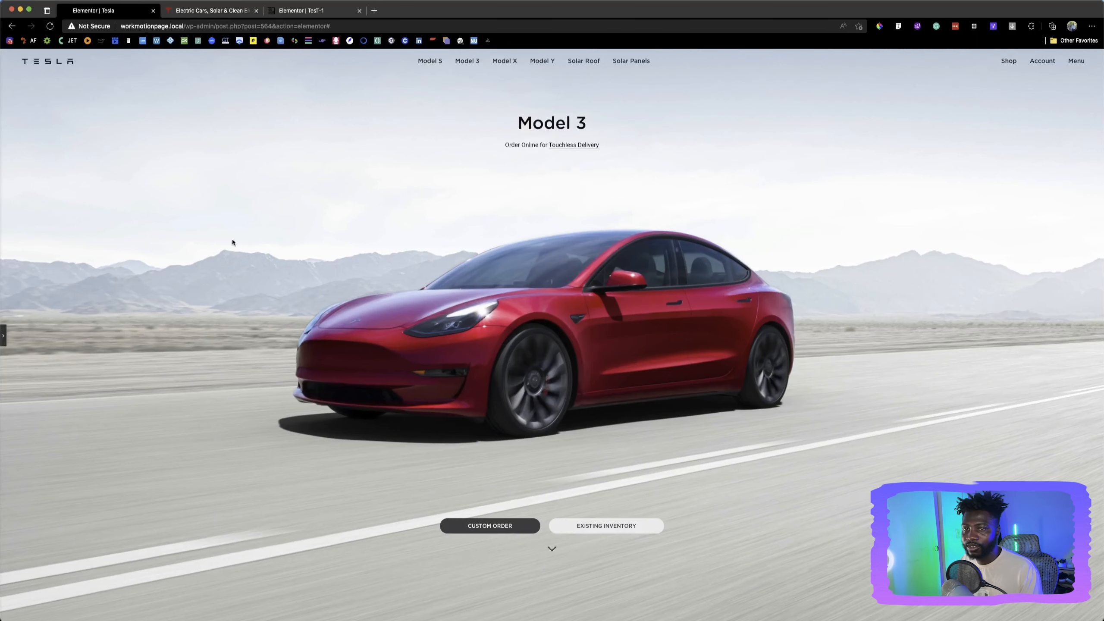
click(3, 335)
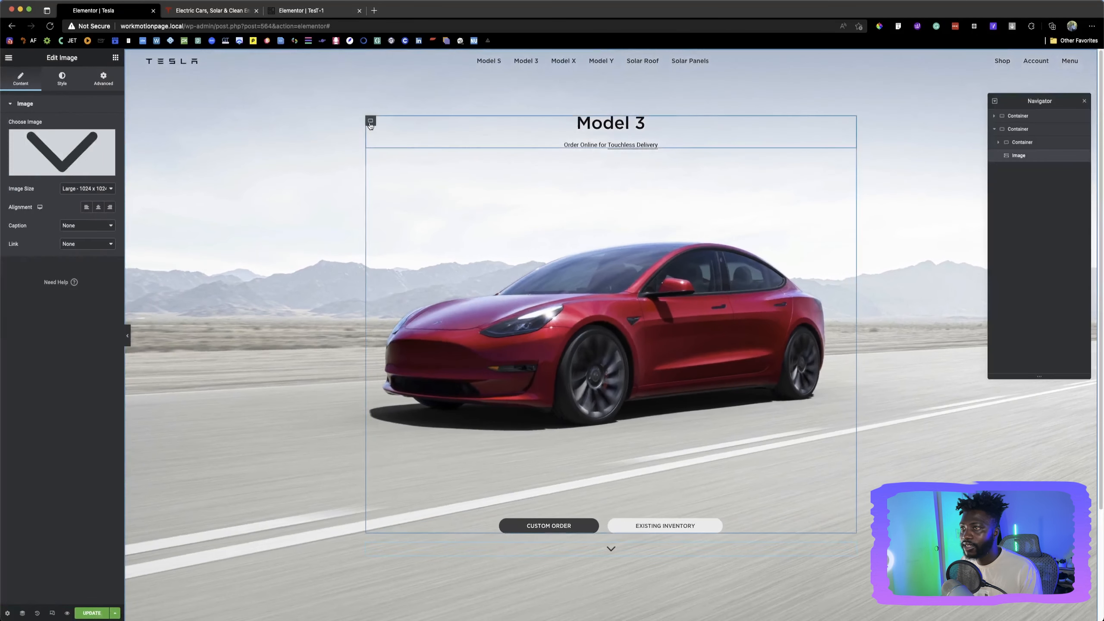
Unlink the headings container's padding values, try a top padding of 200, and reset it to 0
click(370, 121)
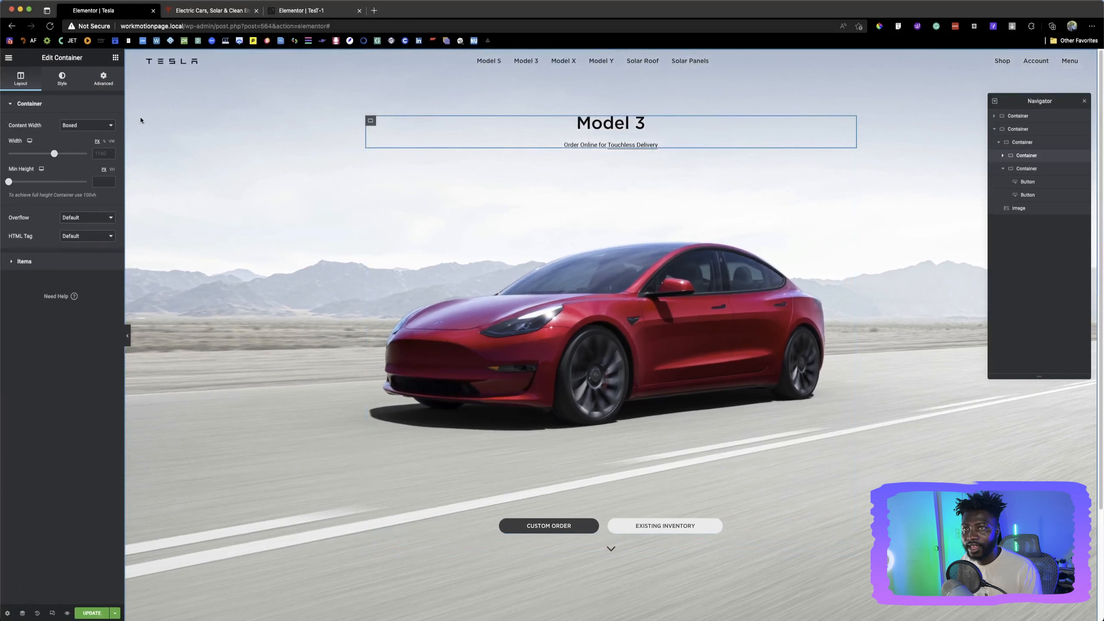
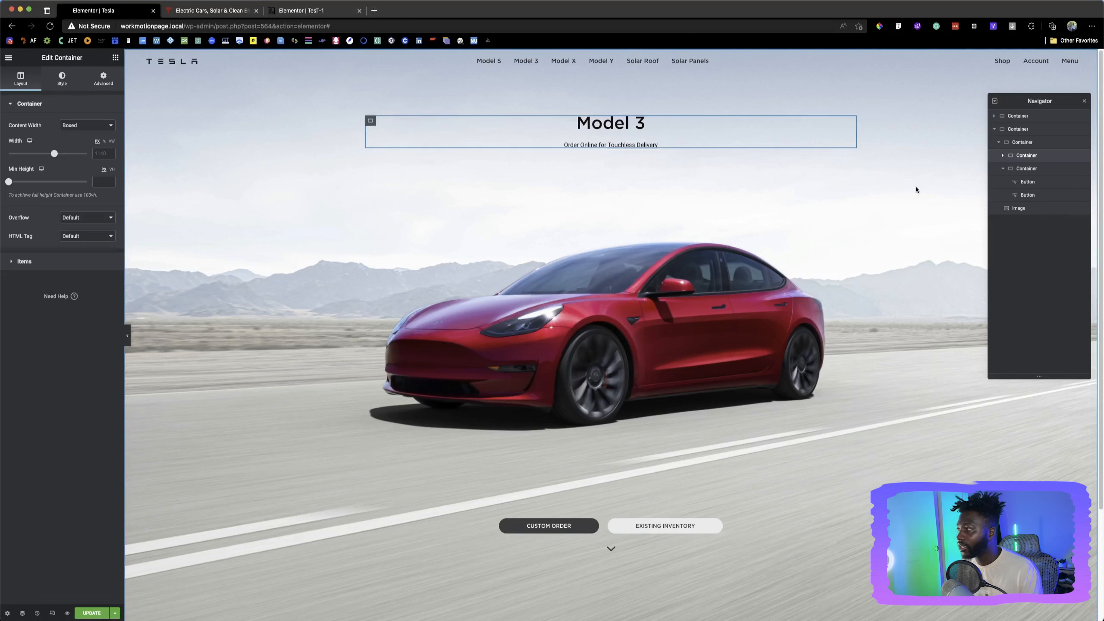
click(1002, 156)
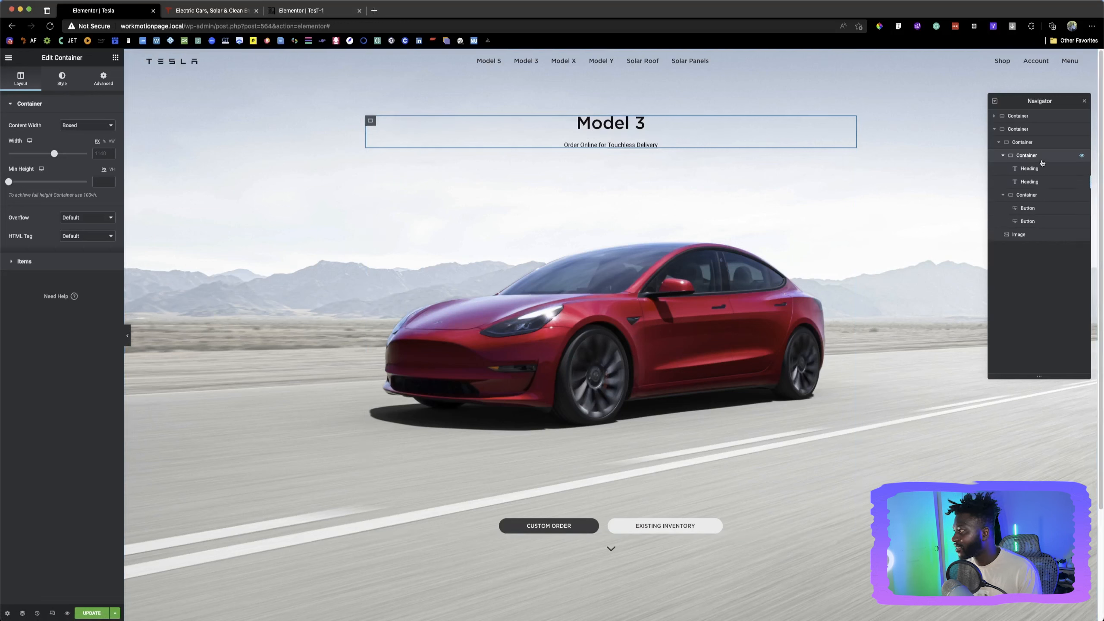
click(103, 79)
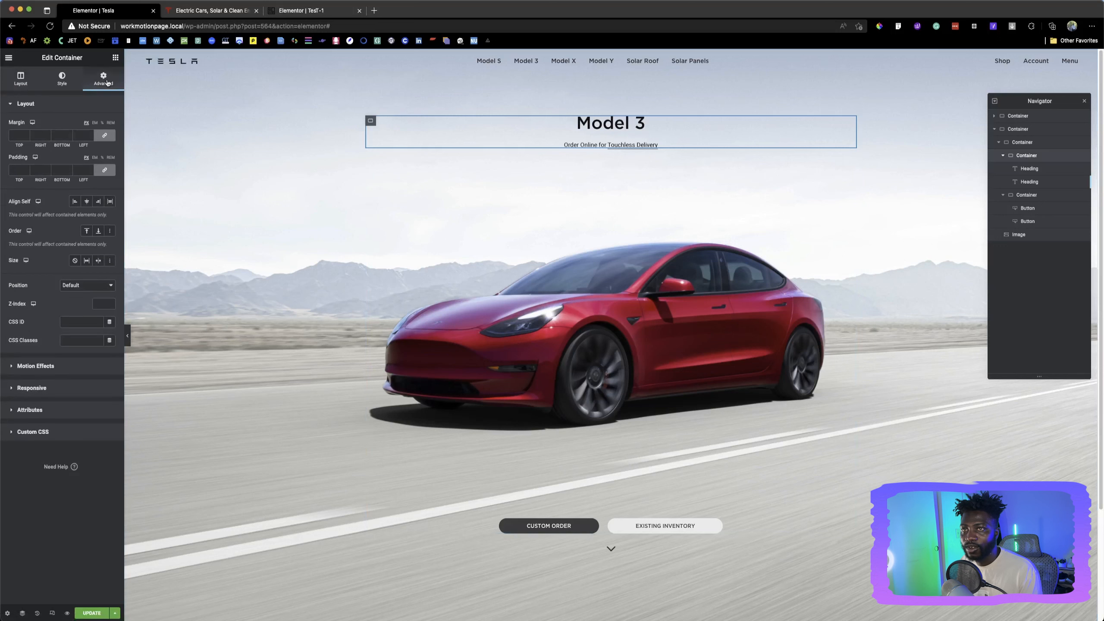
click(105, 170)
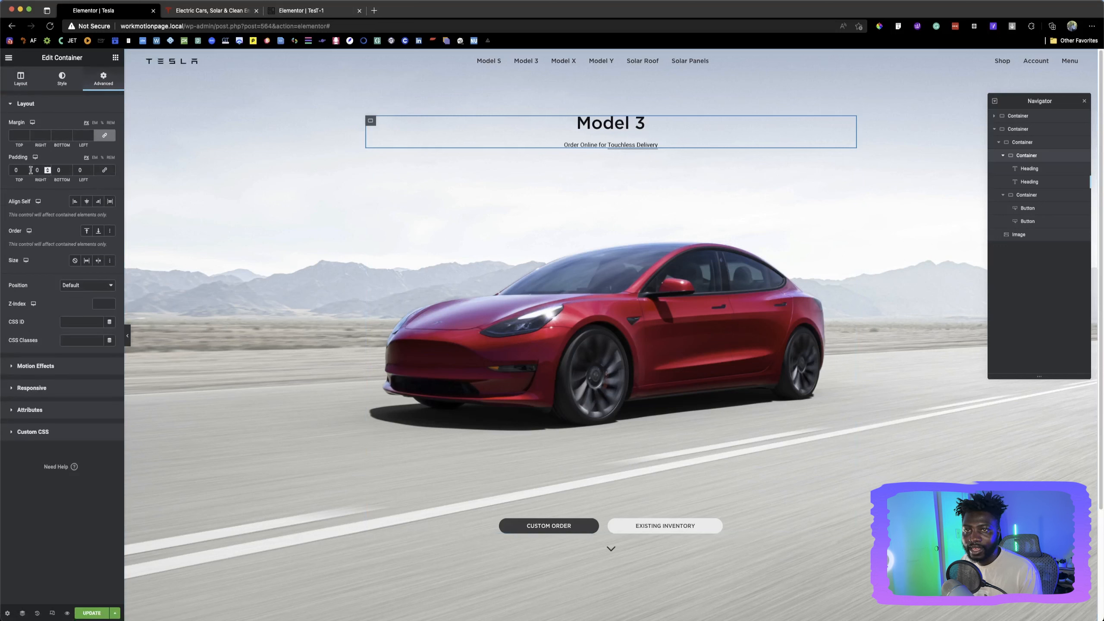
text(200)
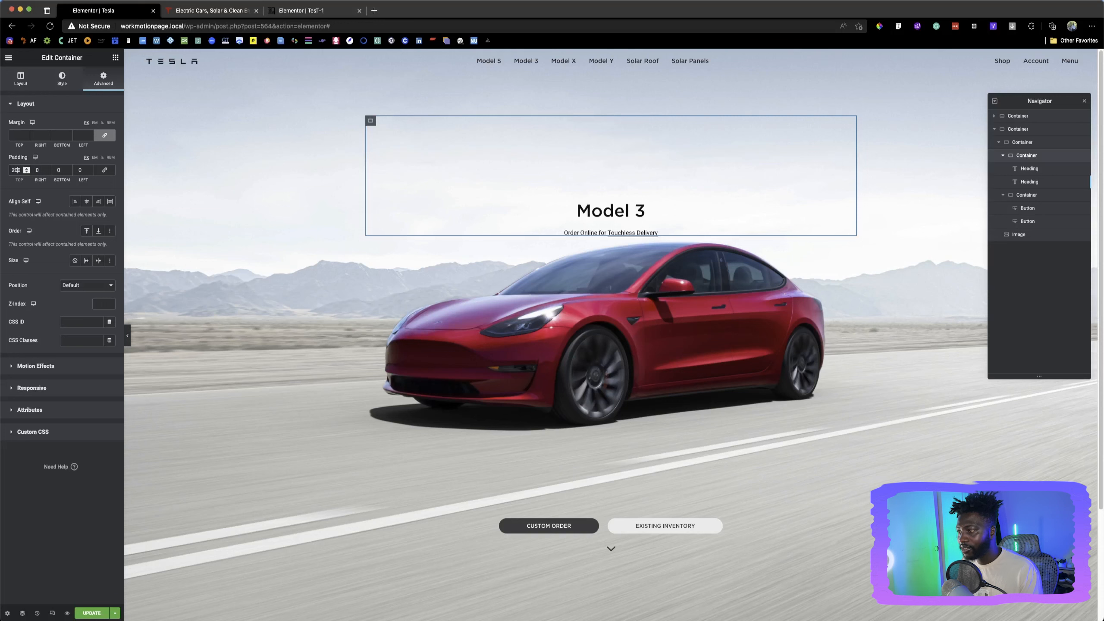
key(BackSpace)
key(BackSpace)
key(BackSpace)
text(0)
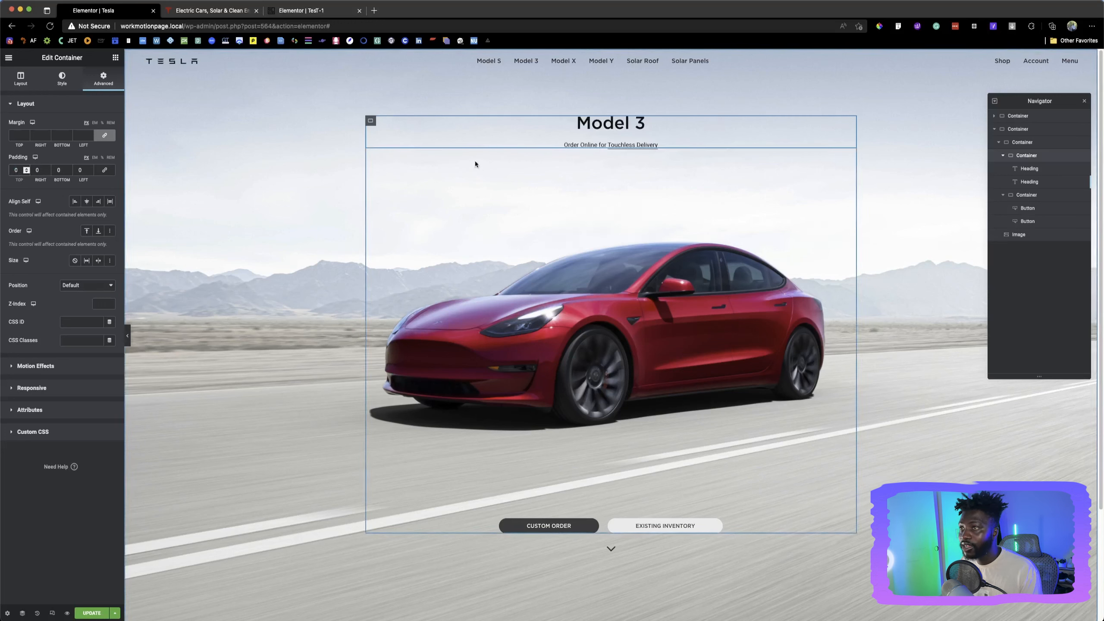
Set the minimum height of the container wrapping the headings and buttons to 89 VH
click(371, 122)
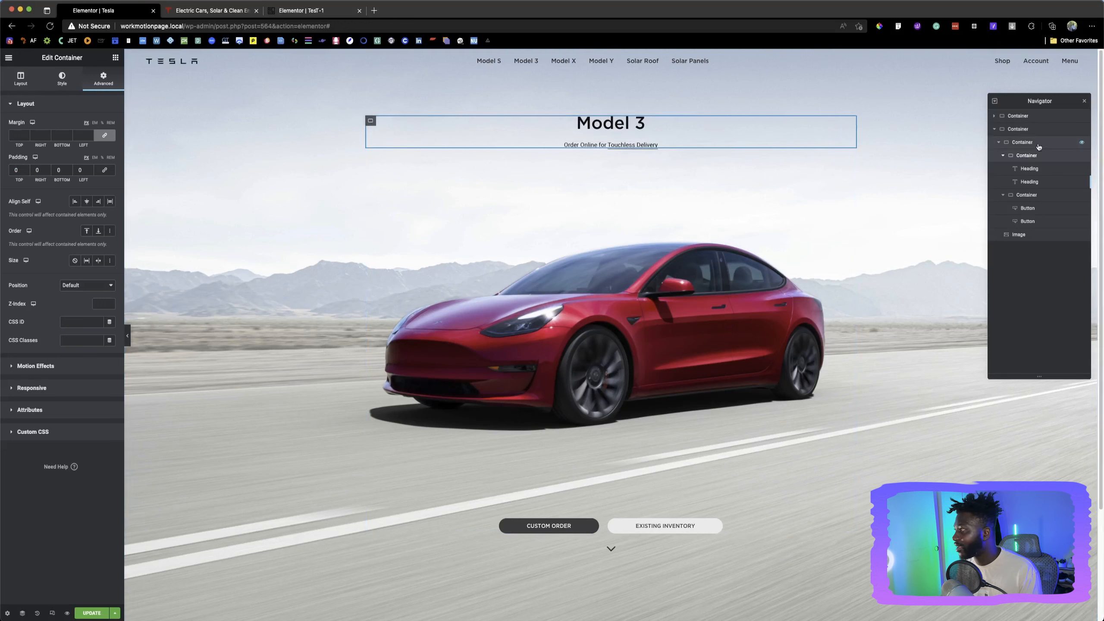
click(1002, 155)
click(1002, 168)
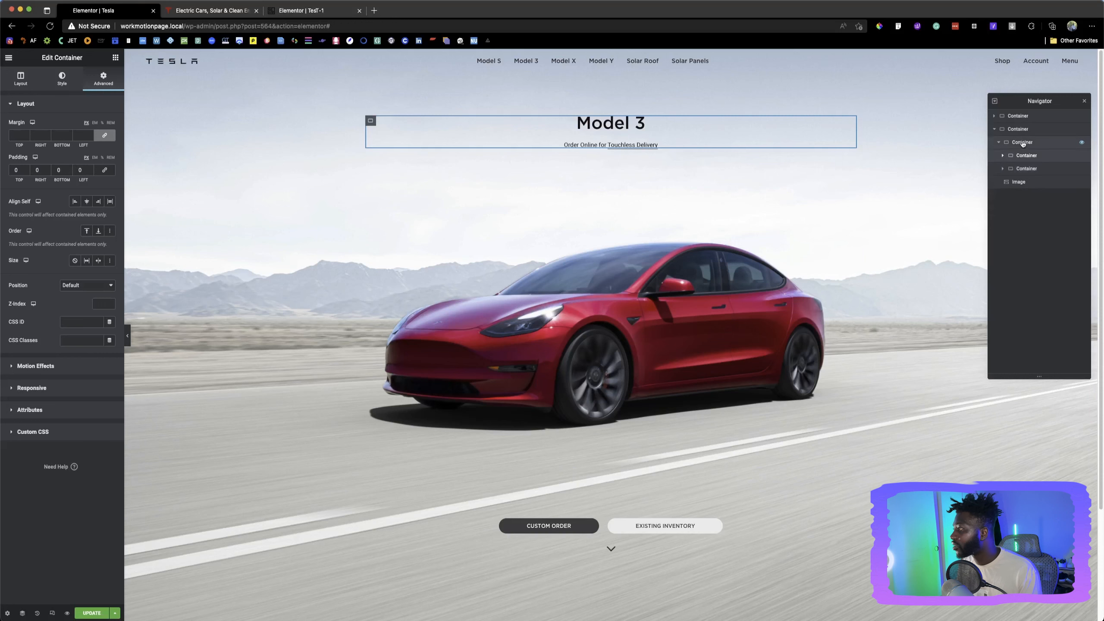
click(1023, 144)
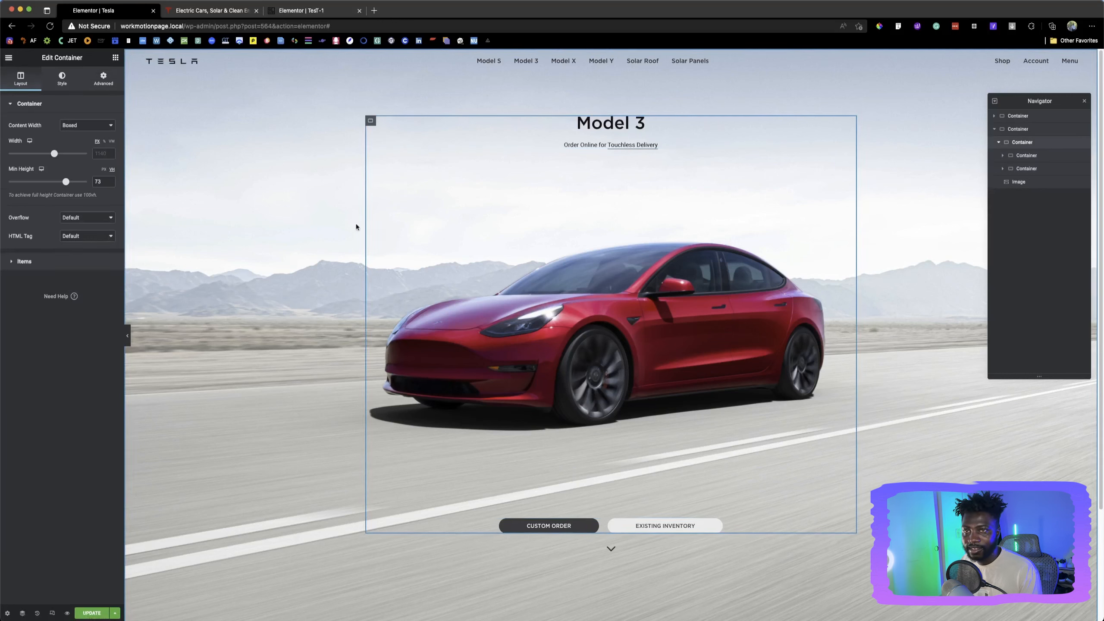
drag(66, 182, 79, 182)
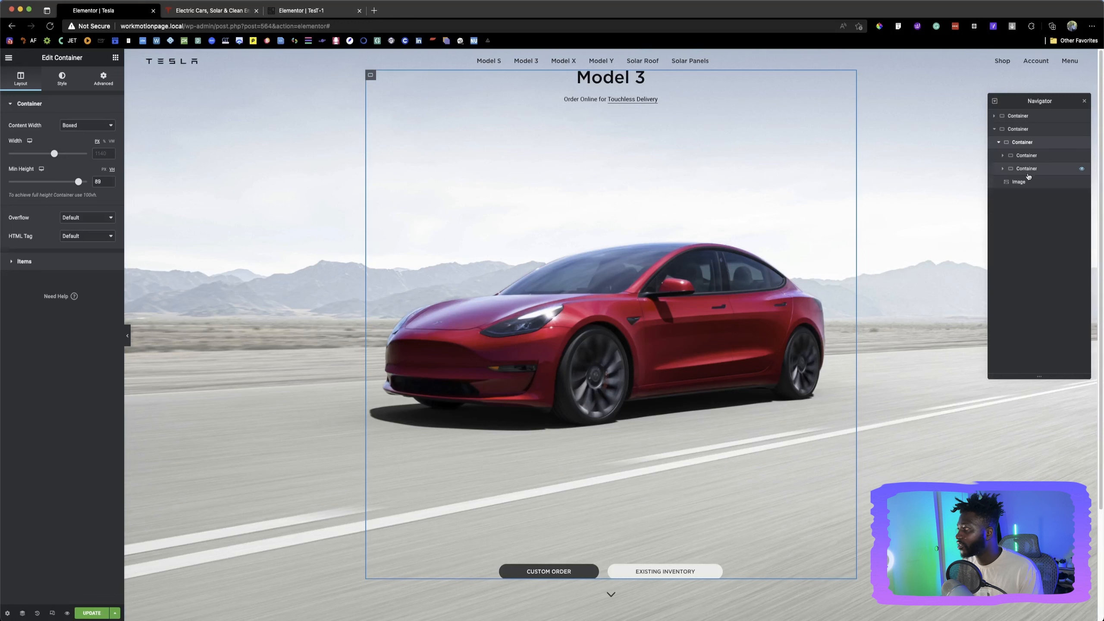
Set the headings container's top padding to 200 and compare the full-width hero layout with the Tesla website
click(1016, 155)
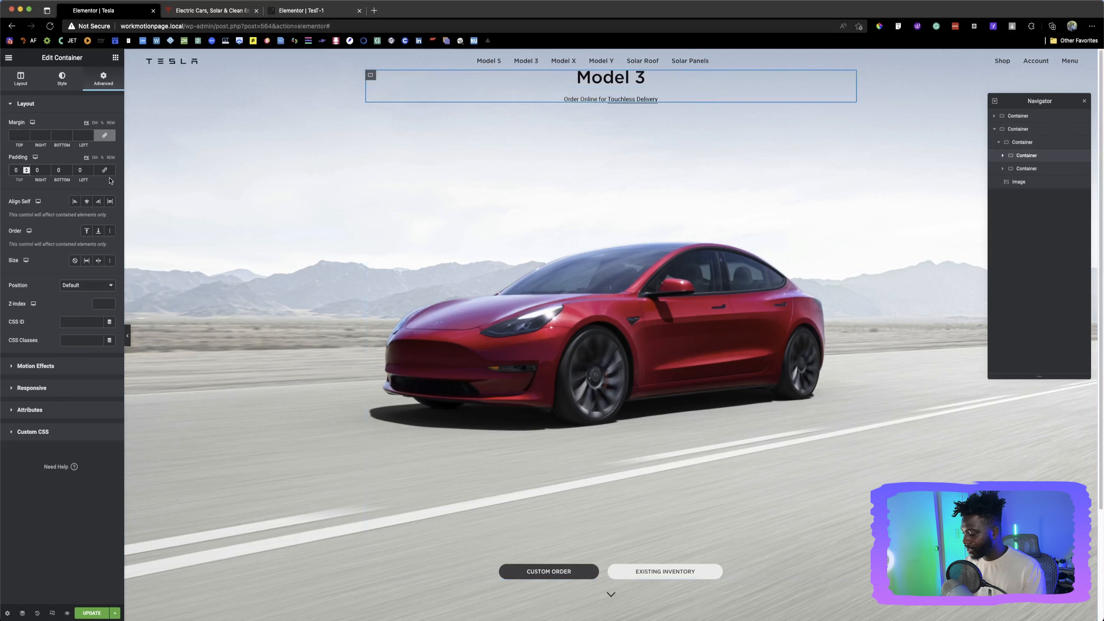
text(200)
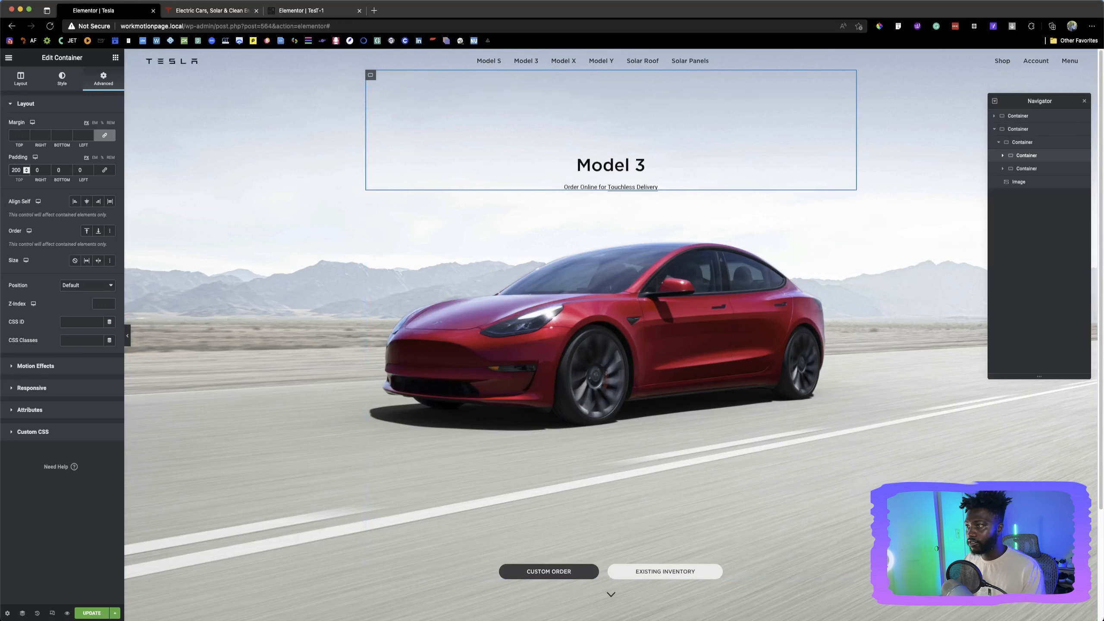
click(129, 333)
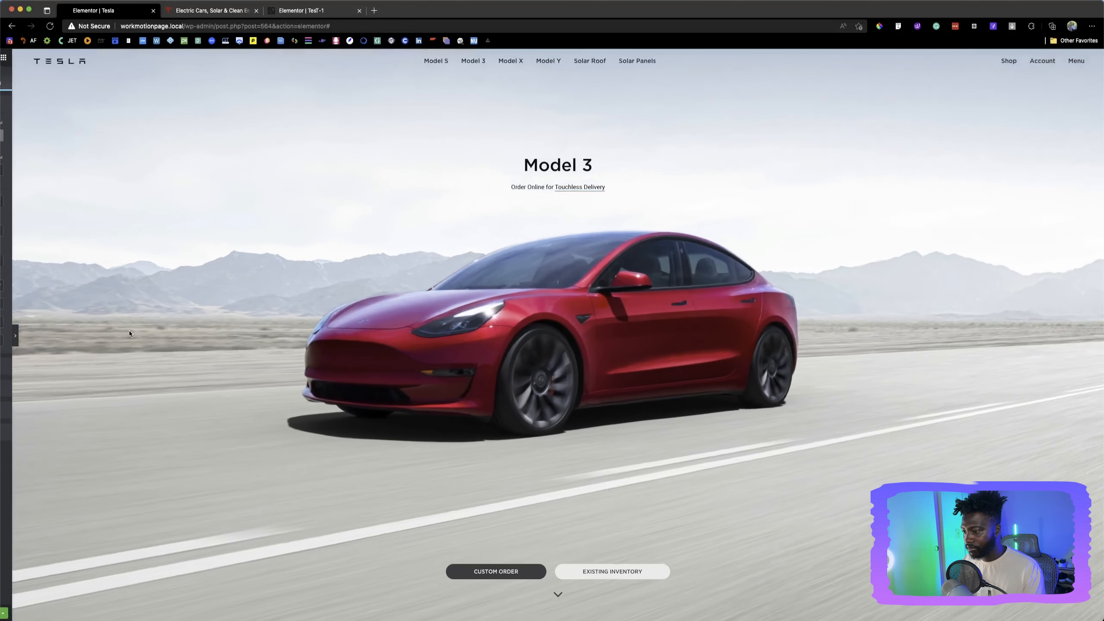
click(214, 14)
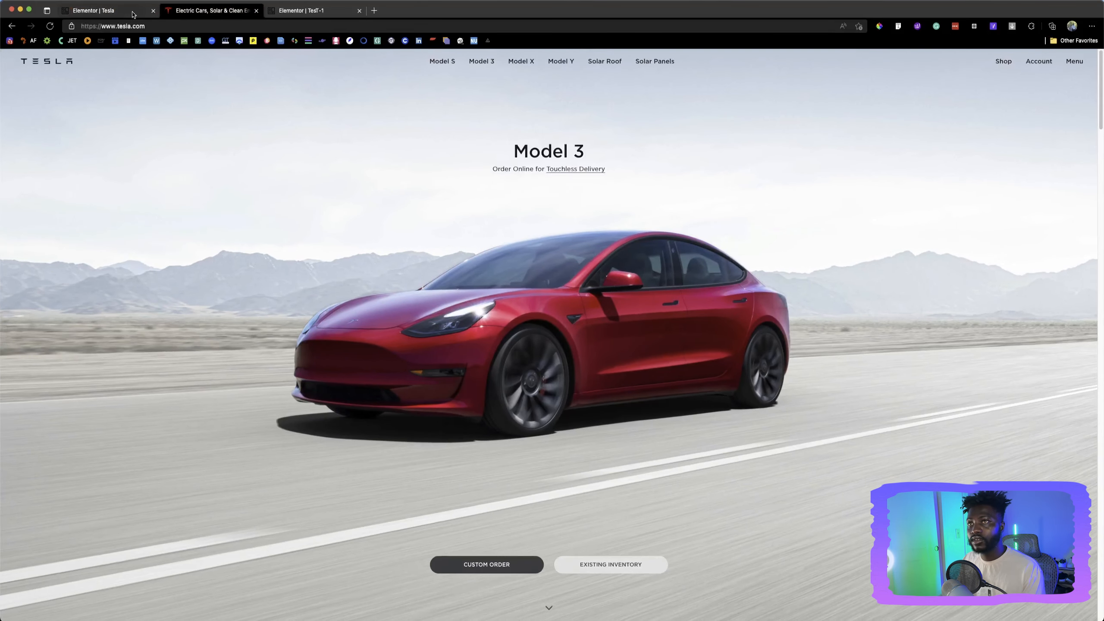
click(131, 14)
click(190, 13)
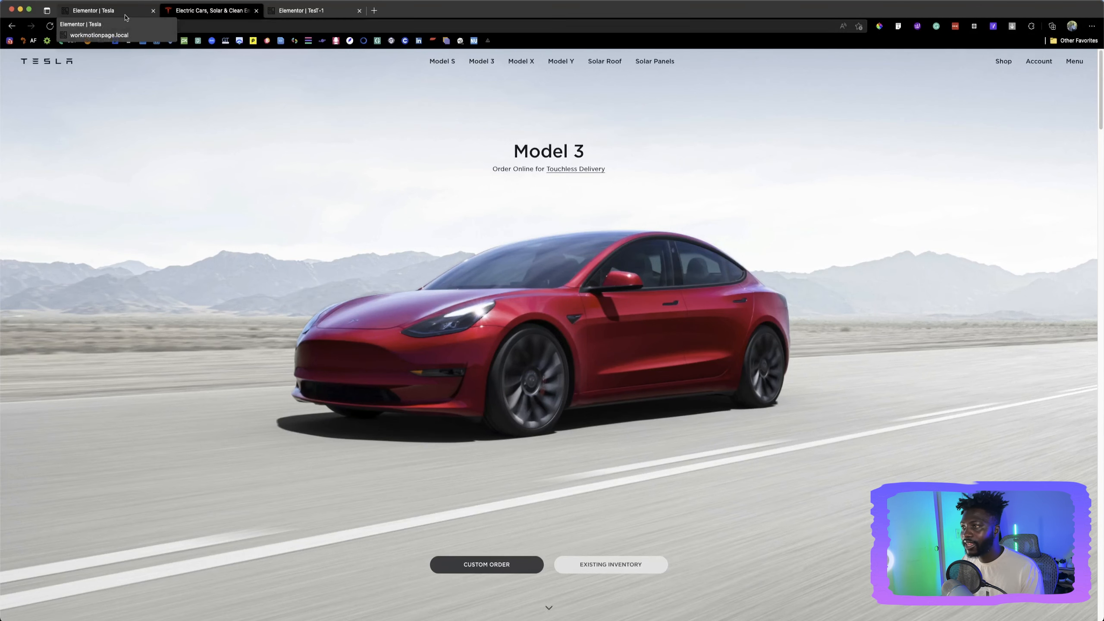
click(102, 13)
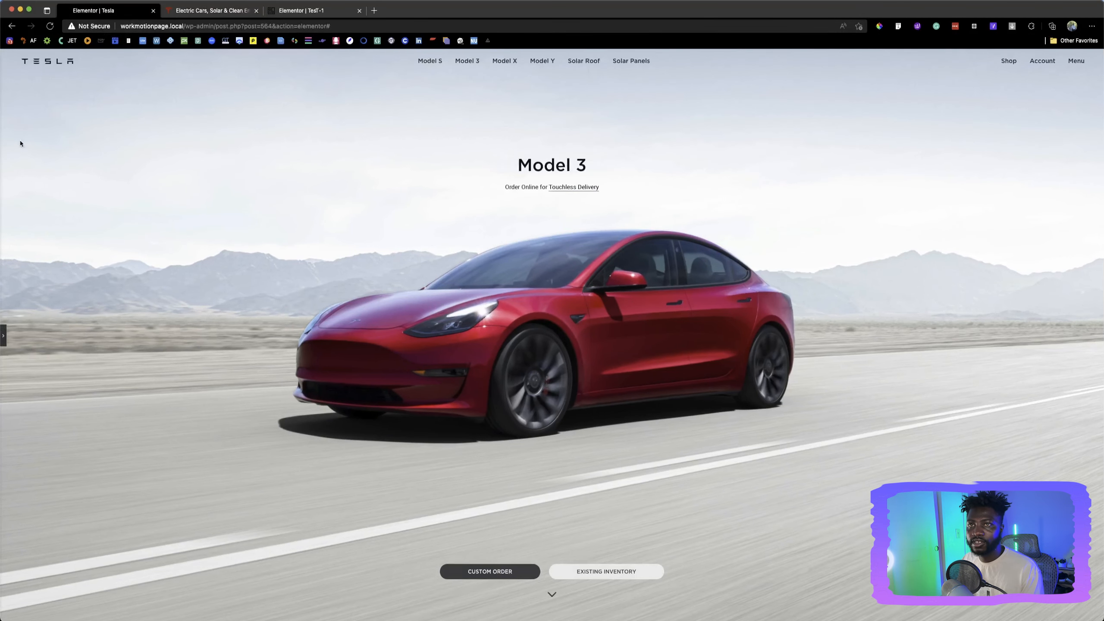
click(3, 334)
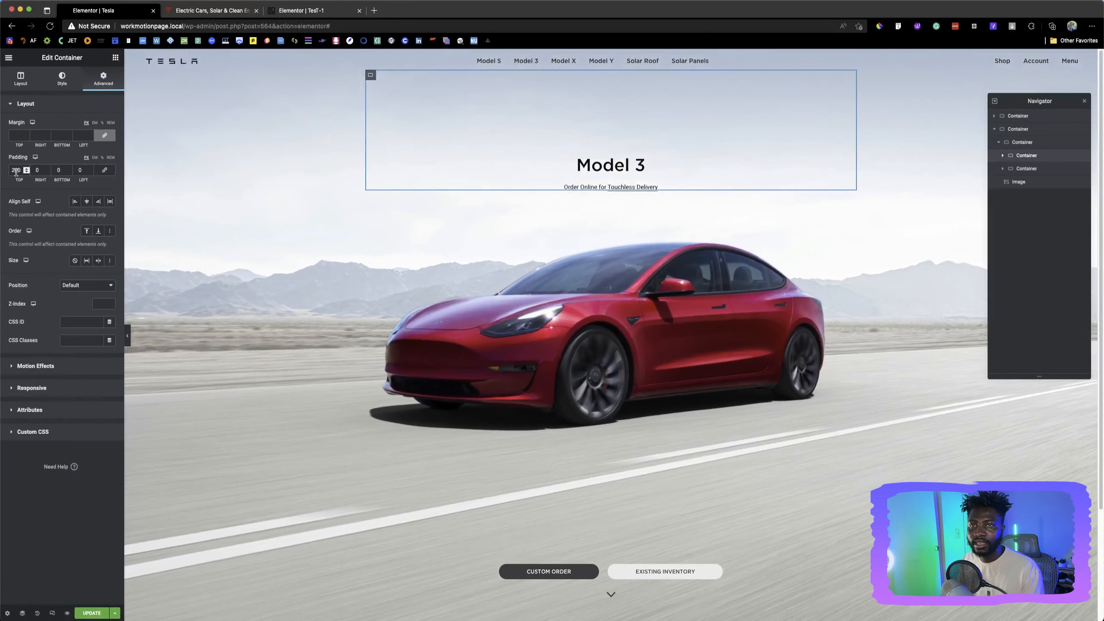
Try a top padding of 150 on the headings container and compare the full-width hero layout with the Tesla website
text(150)
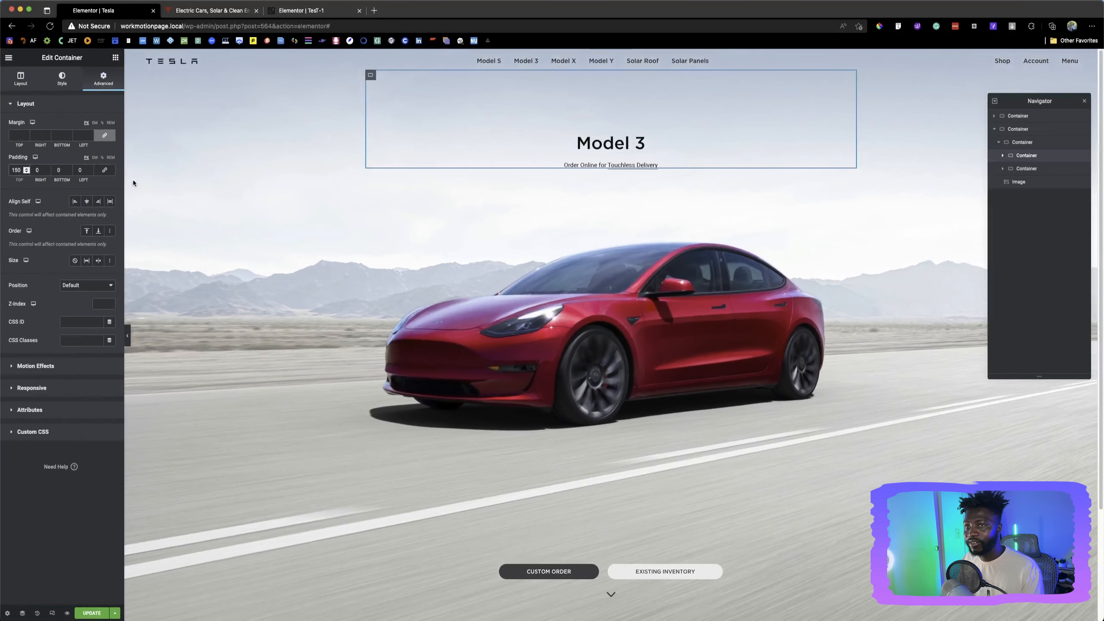
click(127, 336)
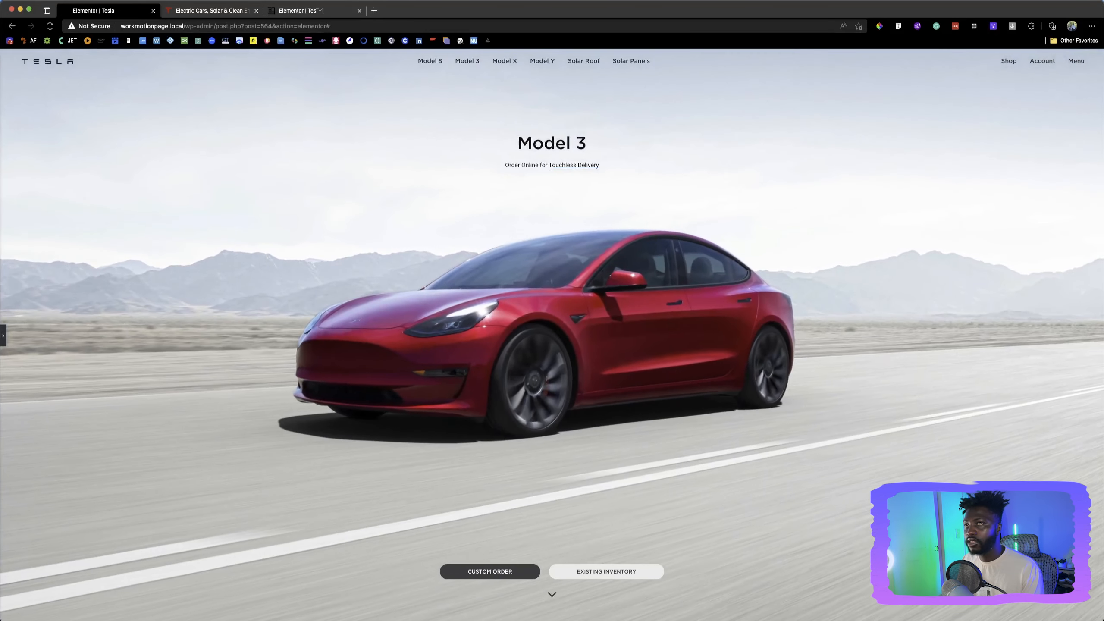
click(204, 12)
click(125, 13)
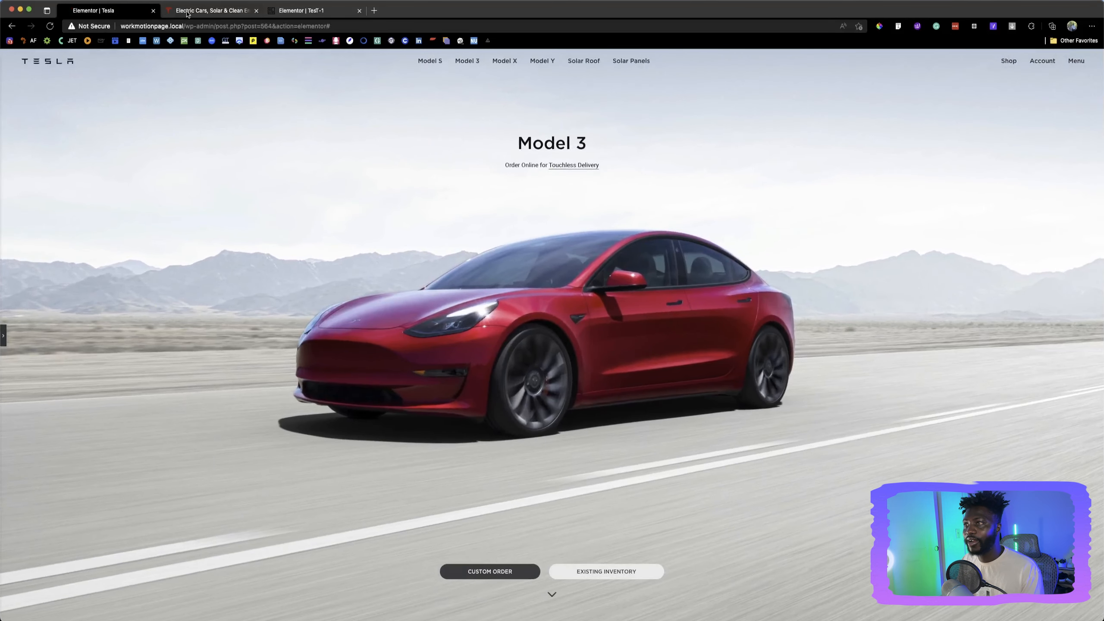
click(189, 14)
click(110, 15)
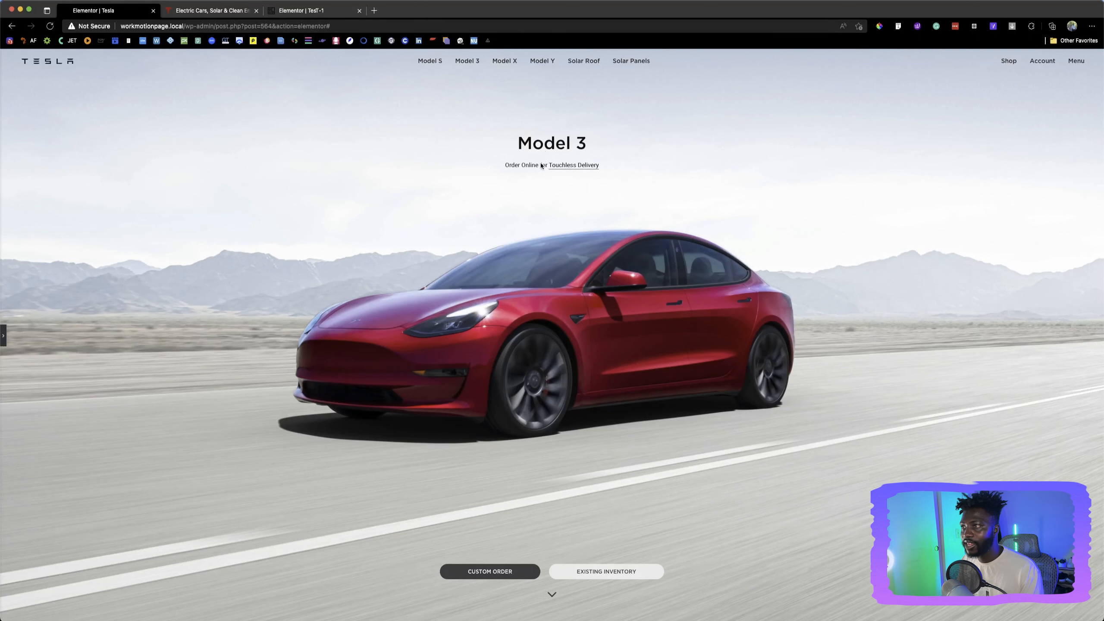
click(214, 10)
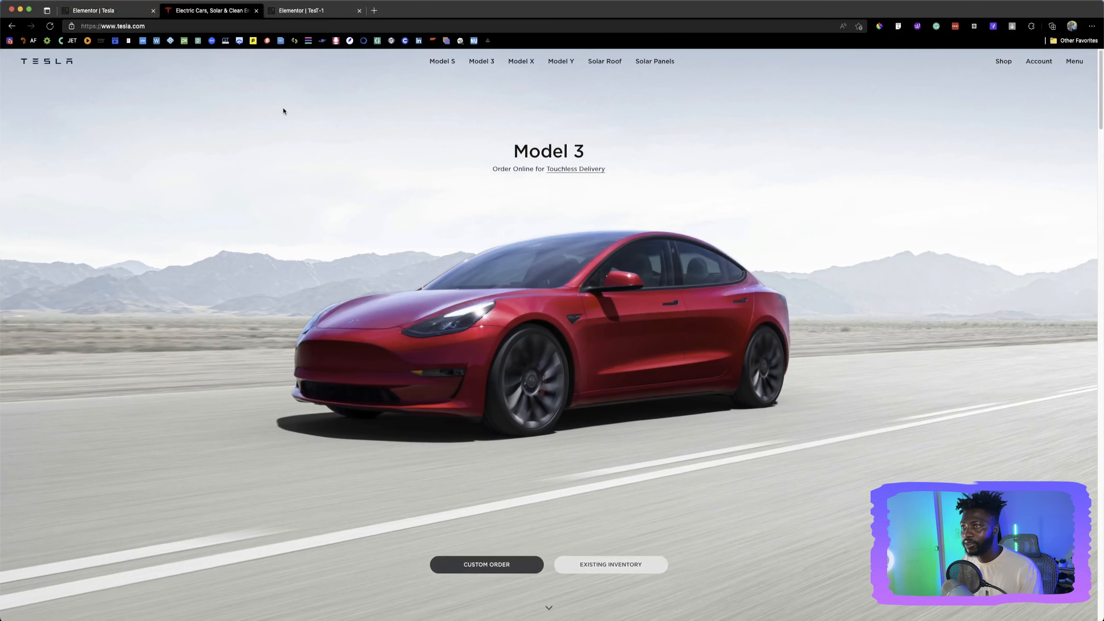
click(112, 12)
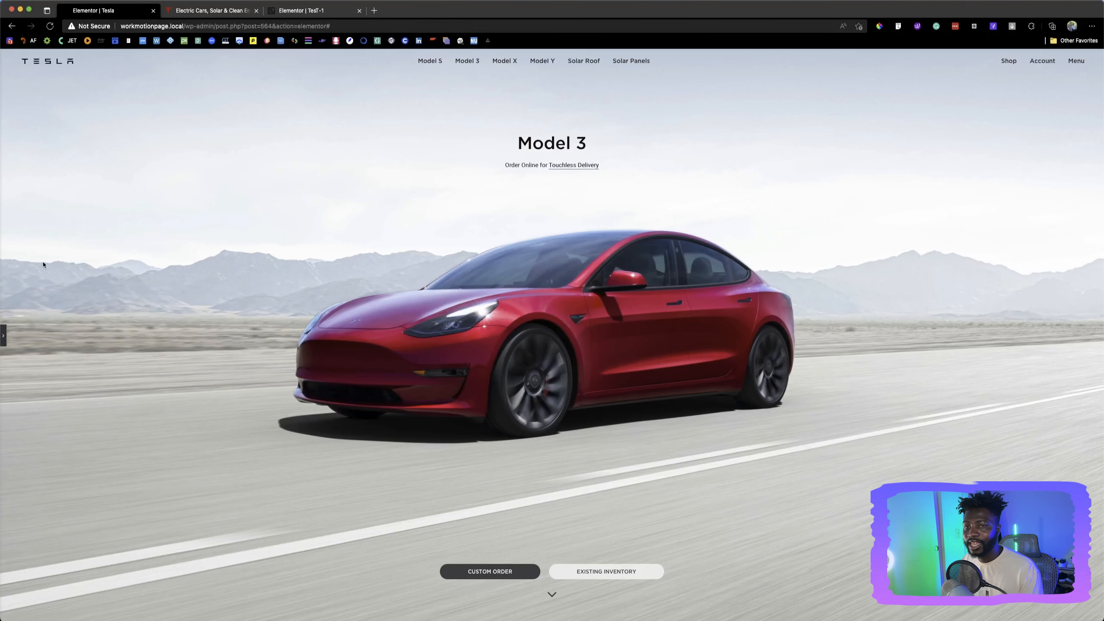
Set the elements gap of the headings container to 10 px
click(3, 335)
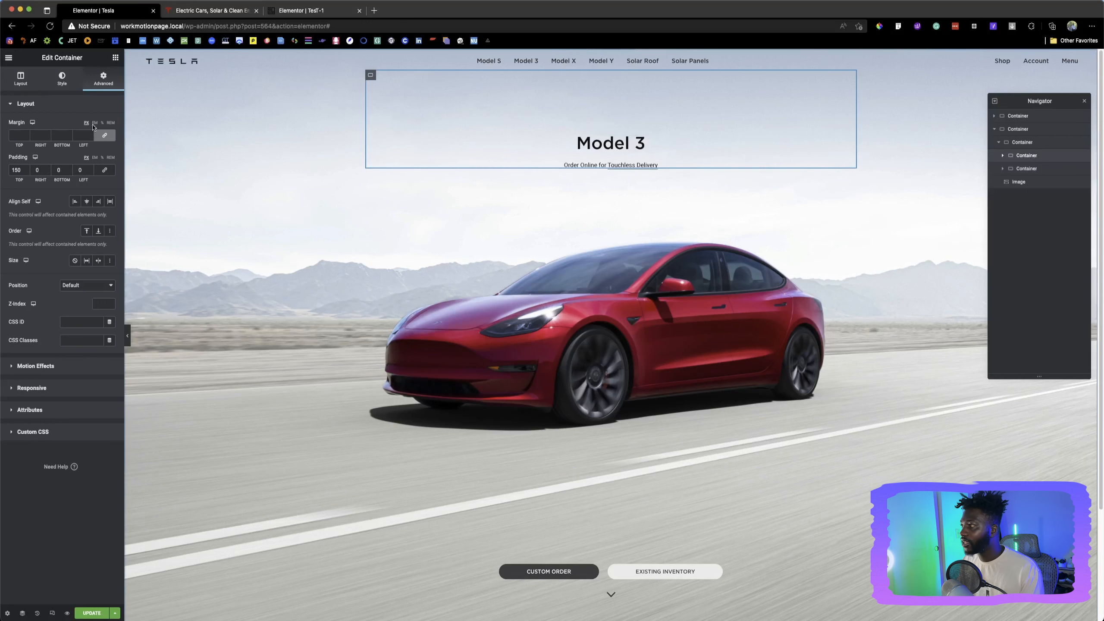
click(19, 80)
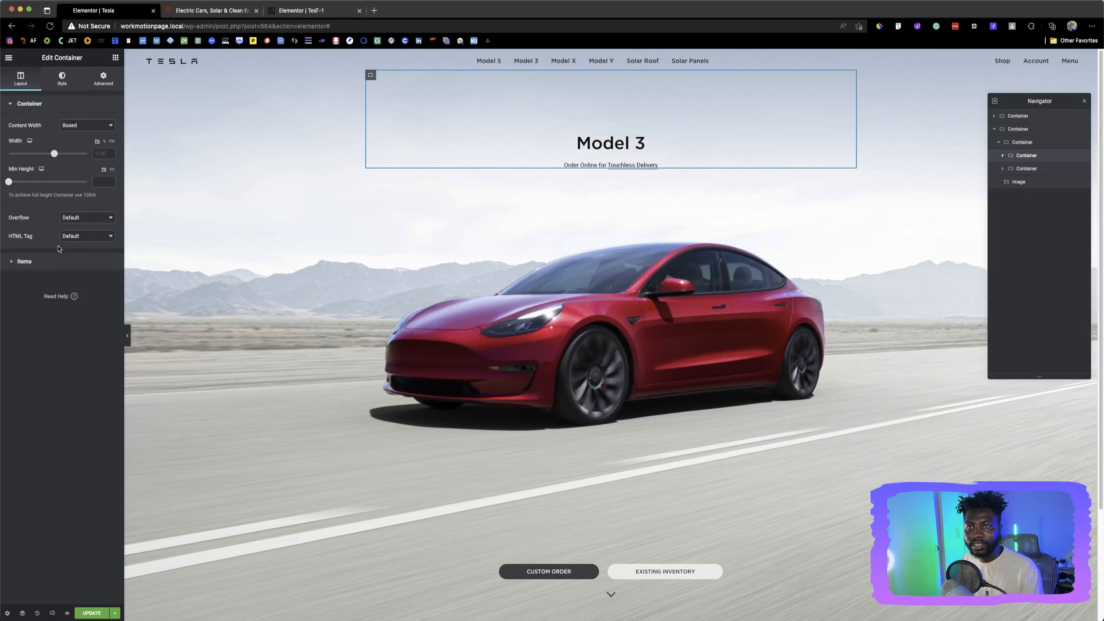
click(44, 262)
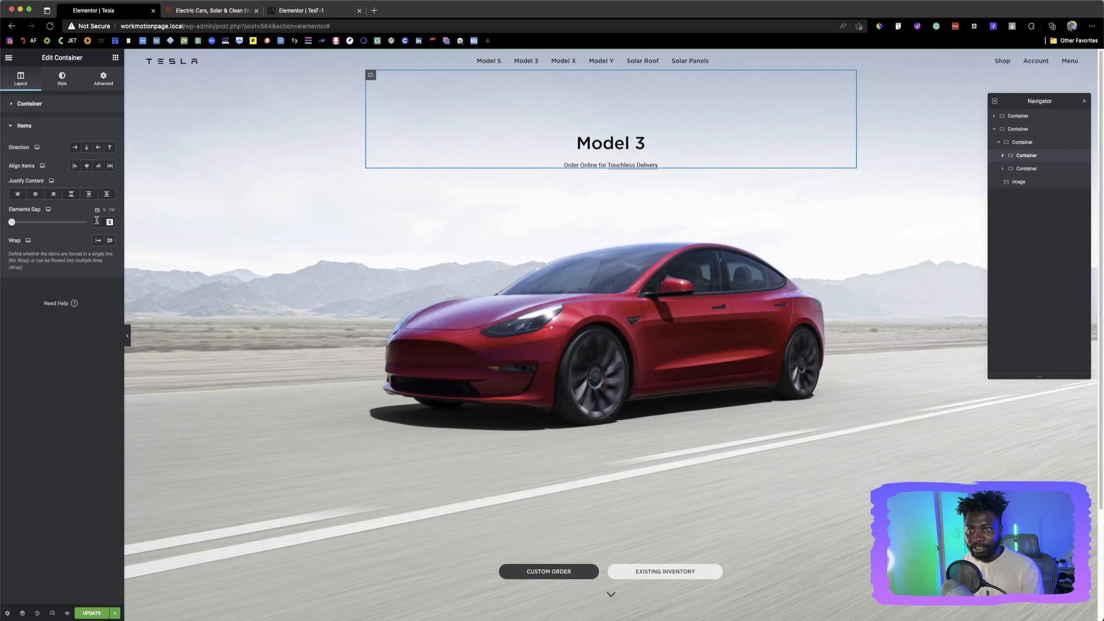
mouse_move(11, 223)
mouse_down()
mouse_move(26, 222)
mouse_move(1, 228)
mouse_up()
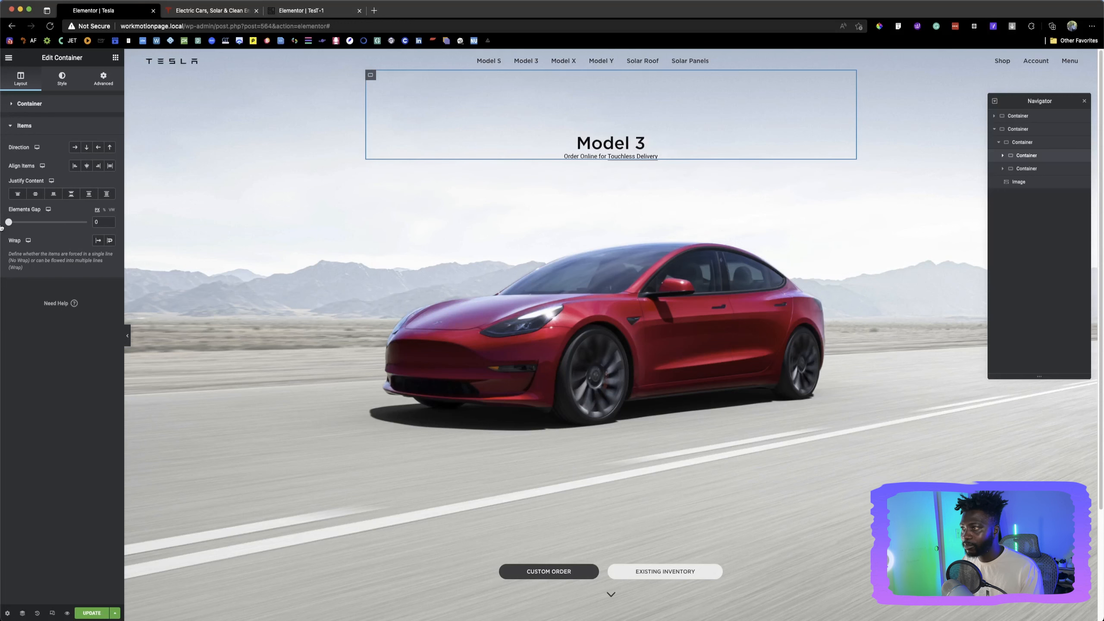
click(94, 222)
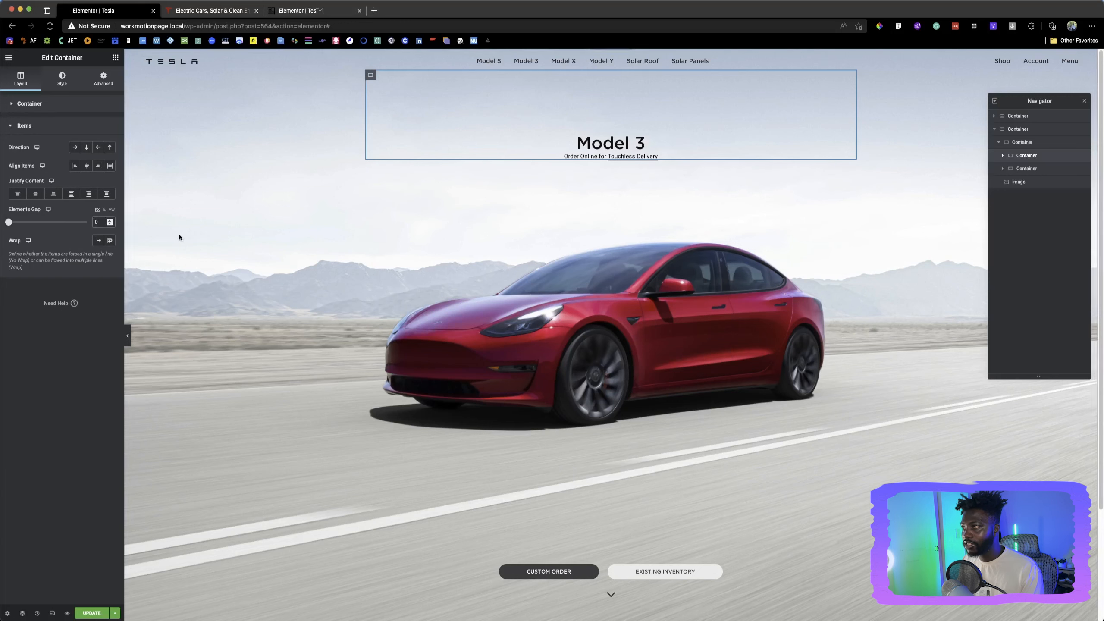
text(1)
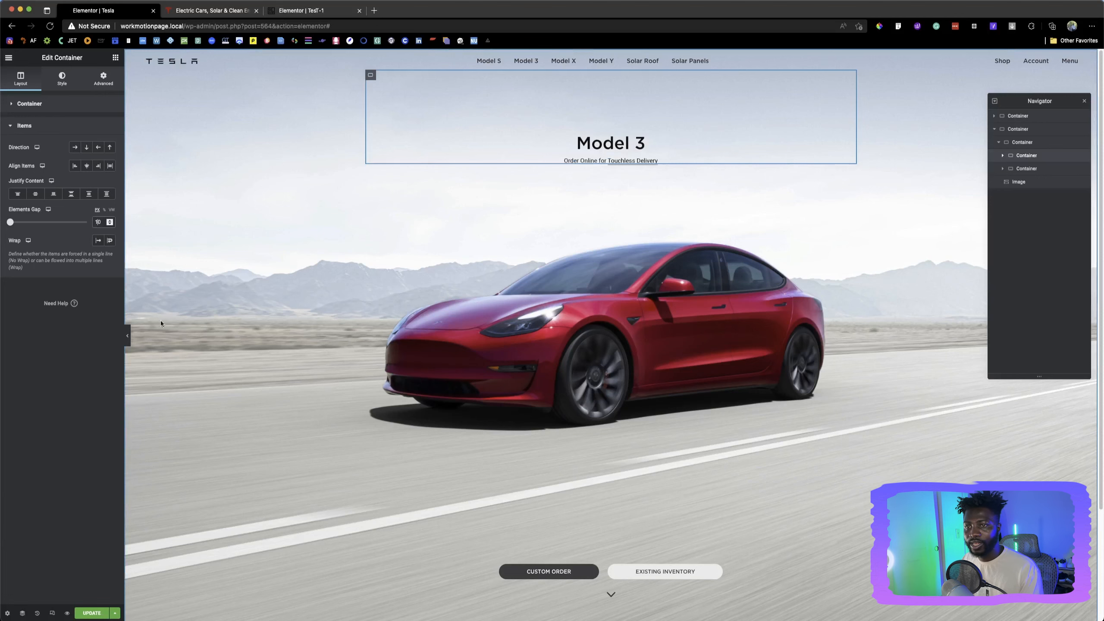
Compare the full-width hero section's heading spacing, button positions and arrow position with the Tesla website
click(128, 335)
click(202, 13)
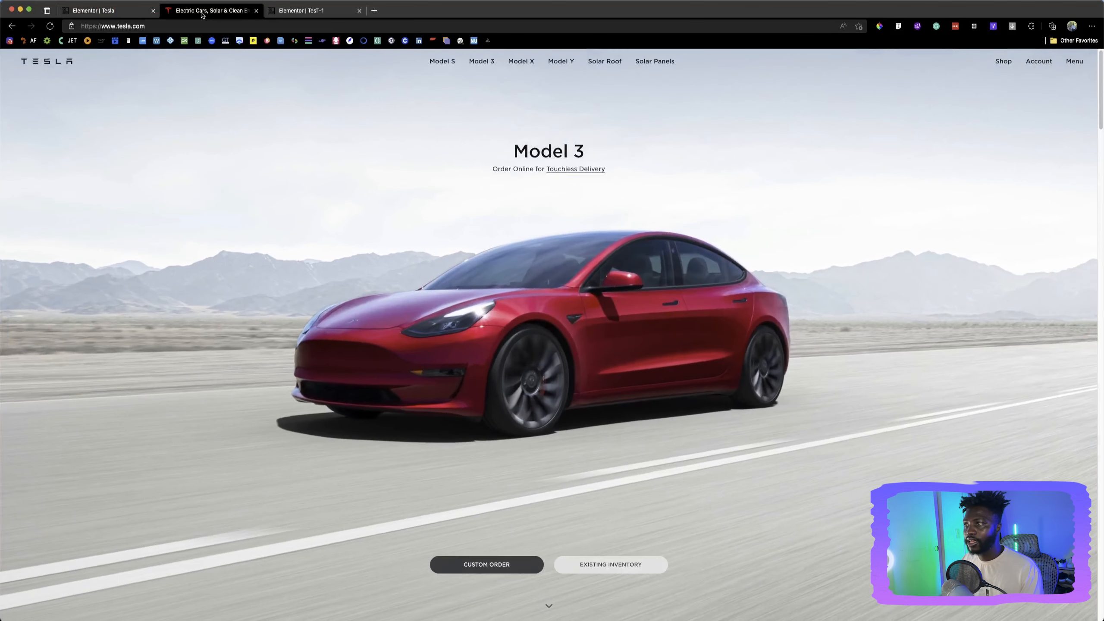
click(129, 14)
click(198, 13)
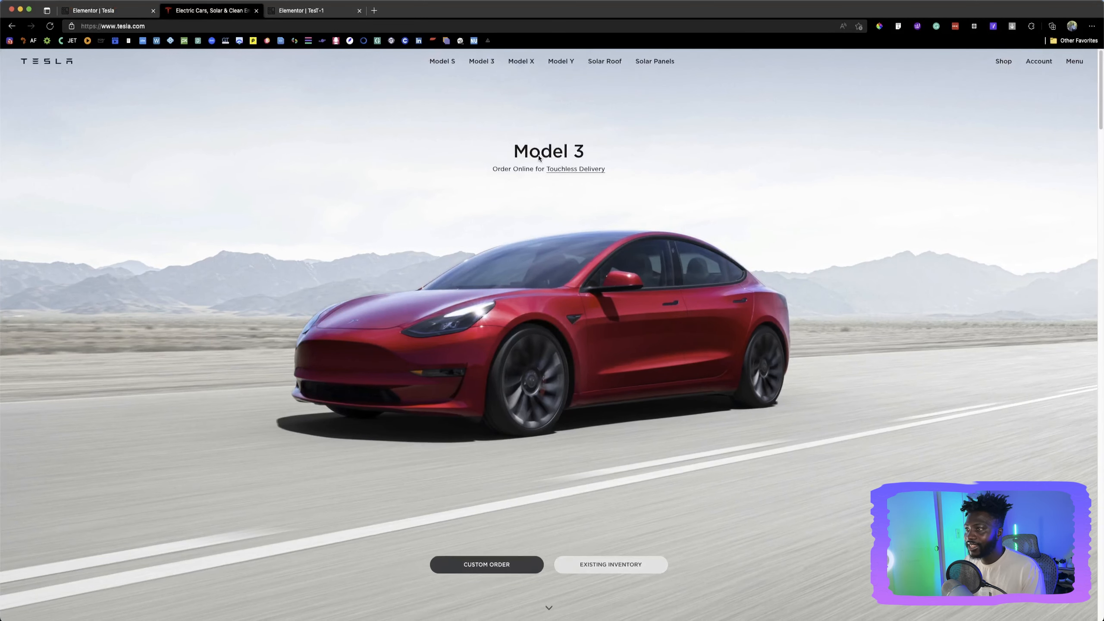
click(114, 12)
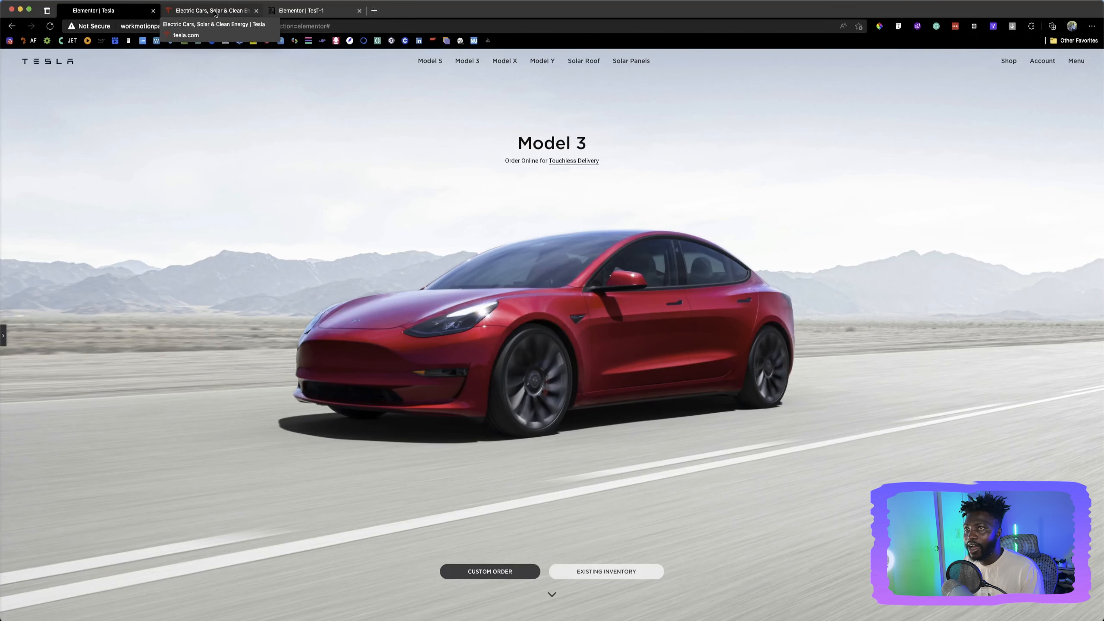
click(214, 14)
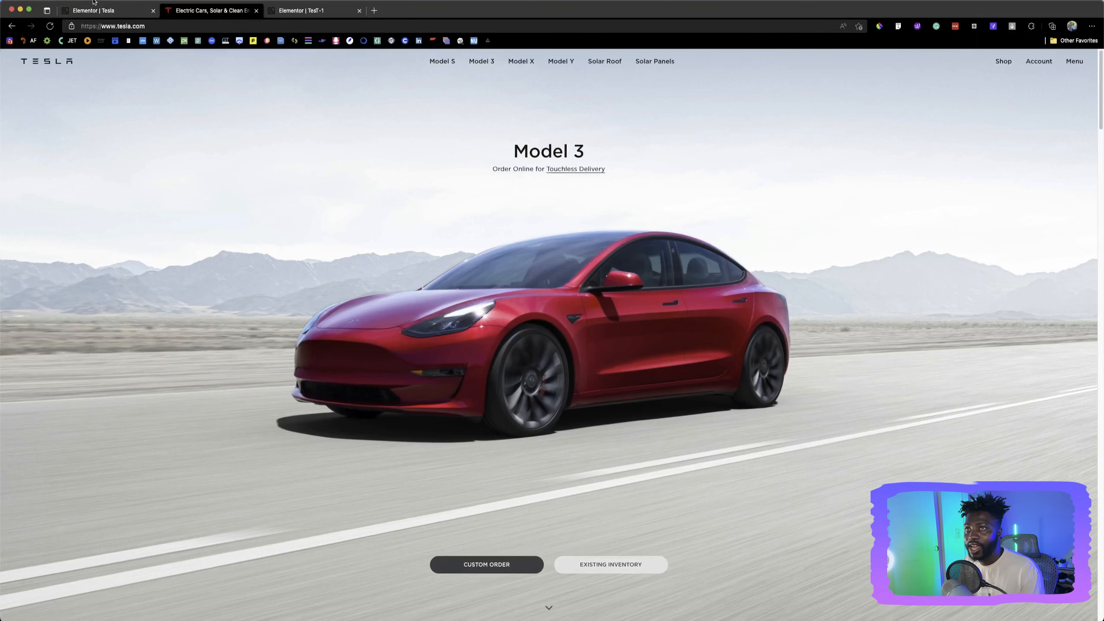
click(107, 12)
click(203, 17)
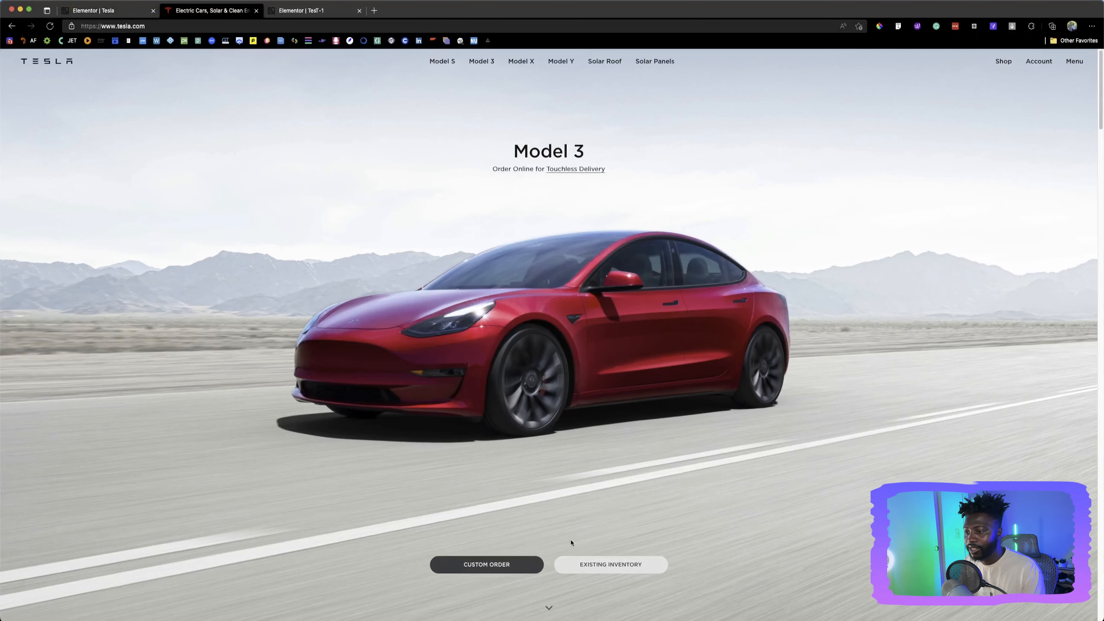
click(124, 12)
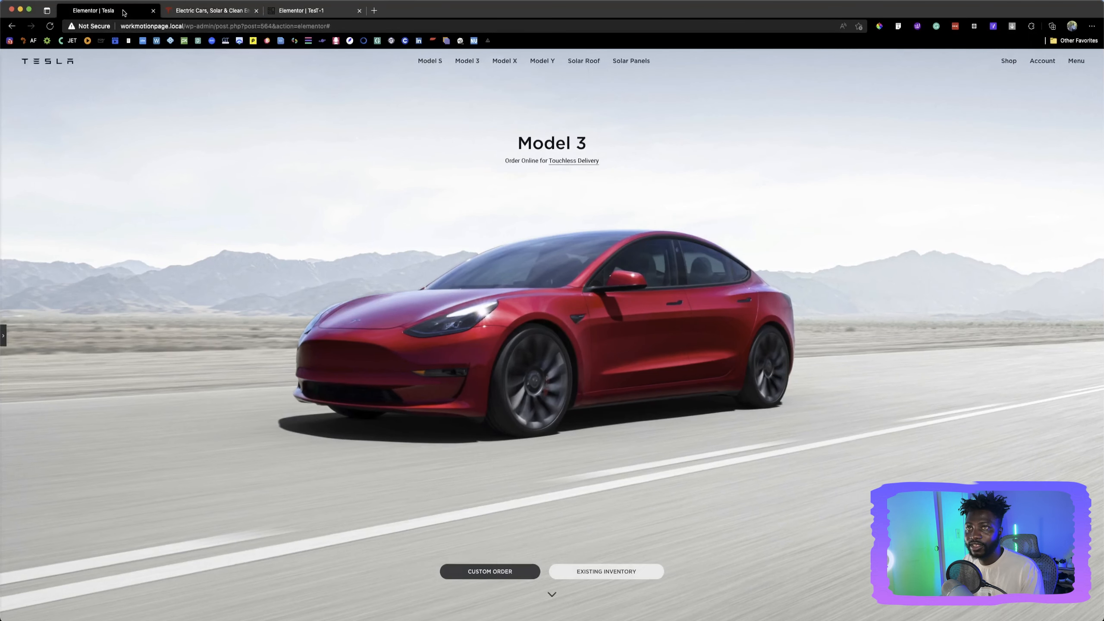
Set the minimum height of the container wrapping the headings and buttons to 94 VH
click(5, 330)
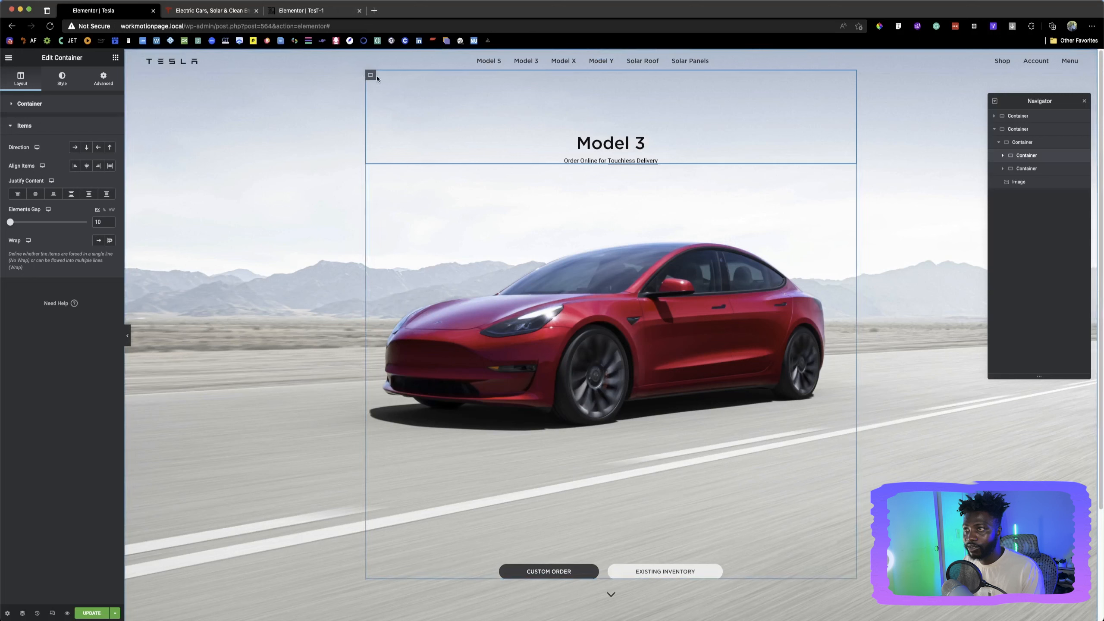
click(1033, 143)
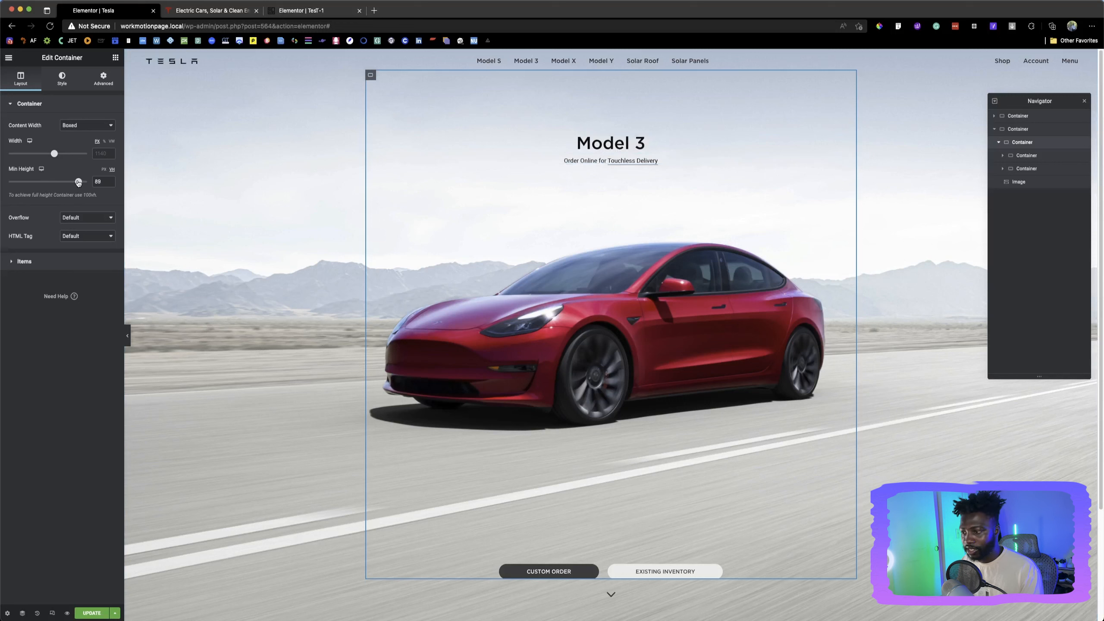
drag(79, 181, 82, 184)
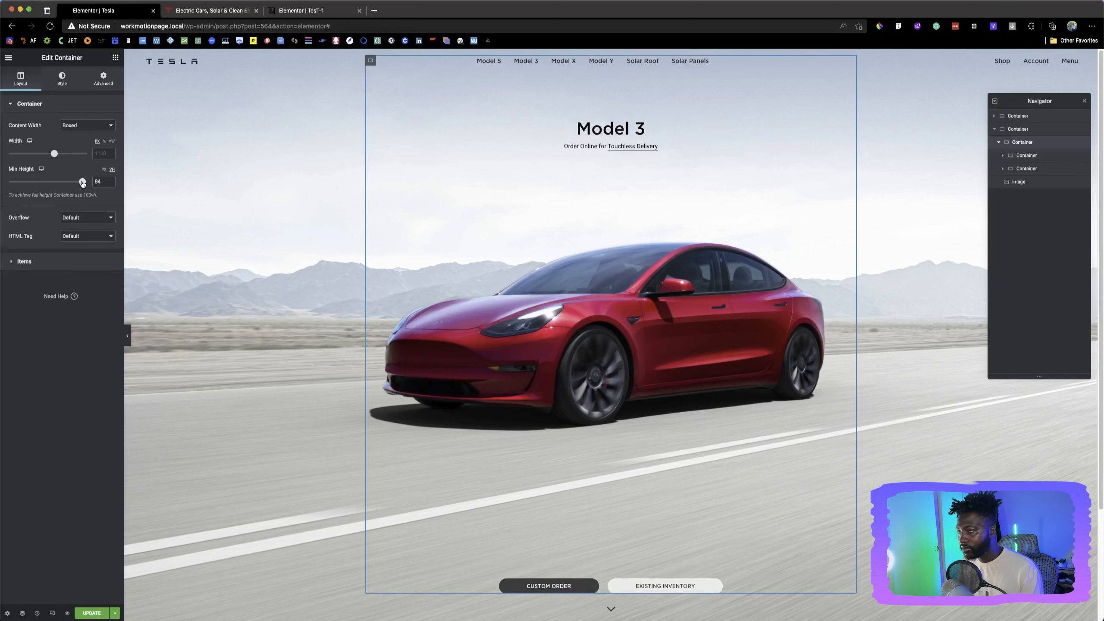
drag(83, 184, 82, 184)
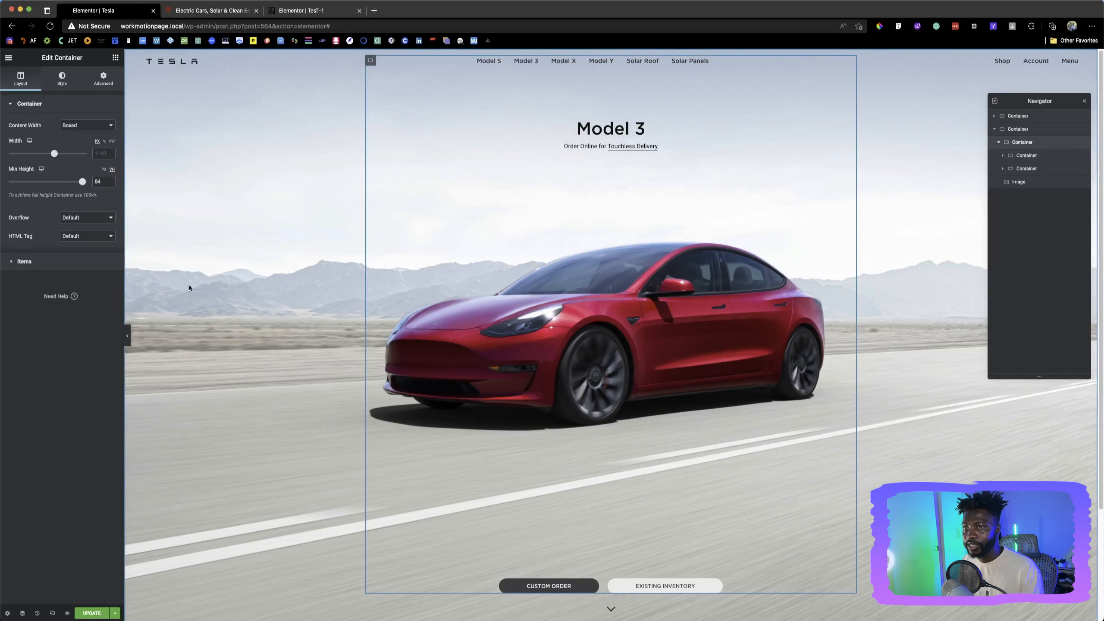
Change the headings container's top padding to 200 px and check the heading and button positions against the Tesla website
click(1021, 156)
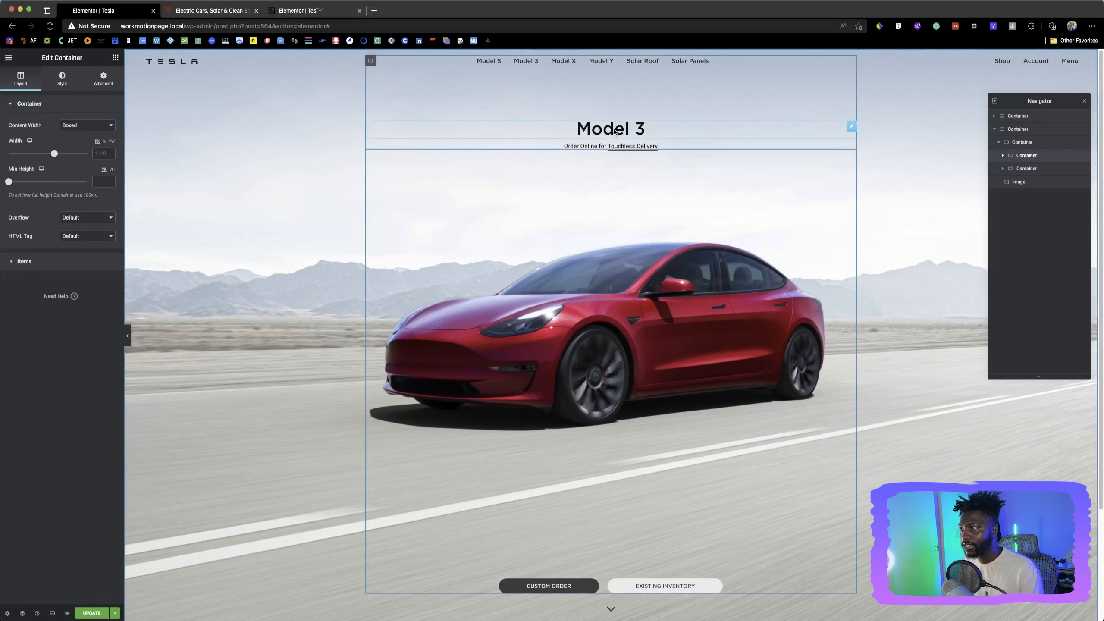
click(103, 81)
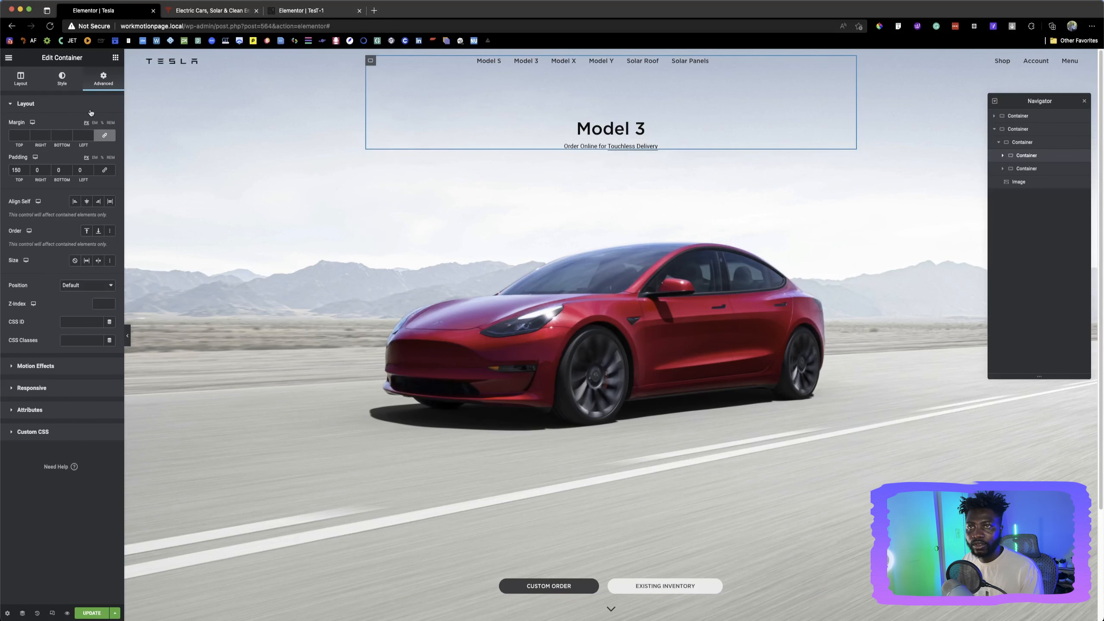
double_click(13, 170)
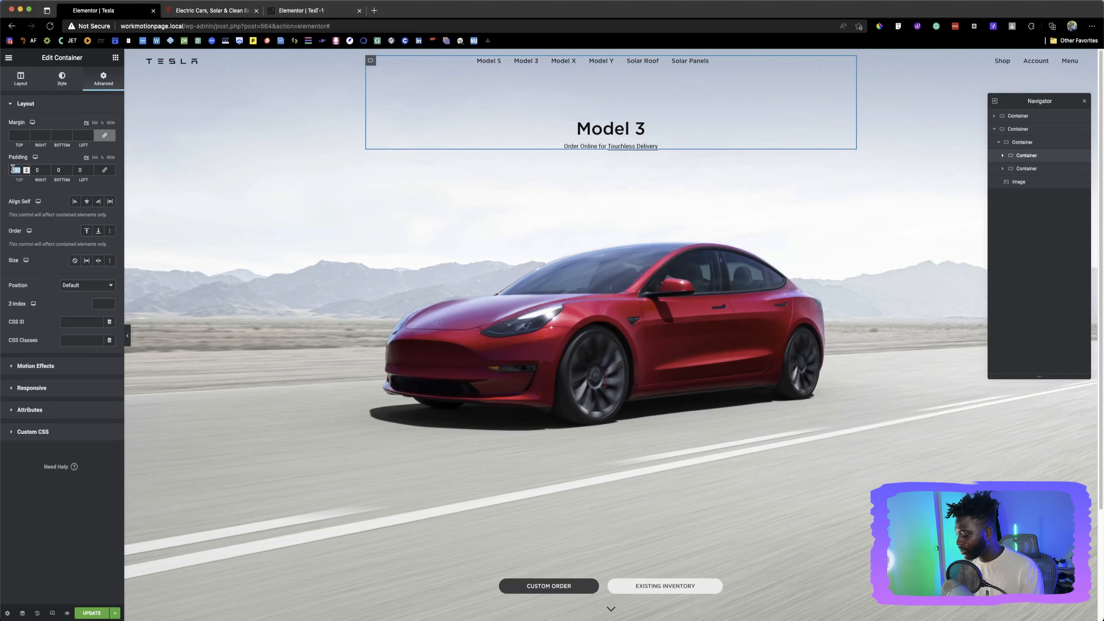
text(200)
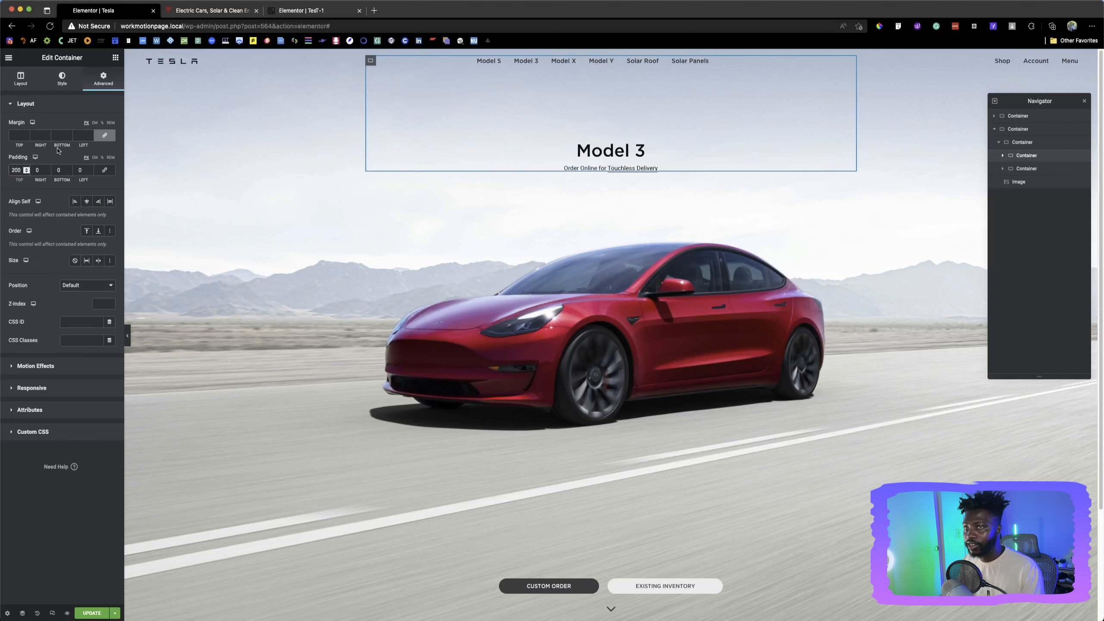
click(128, 333)
click(208, 11)
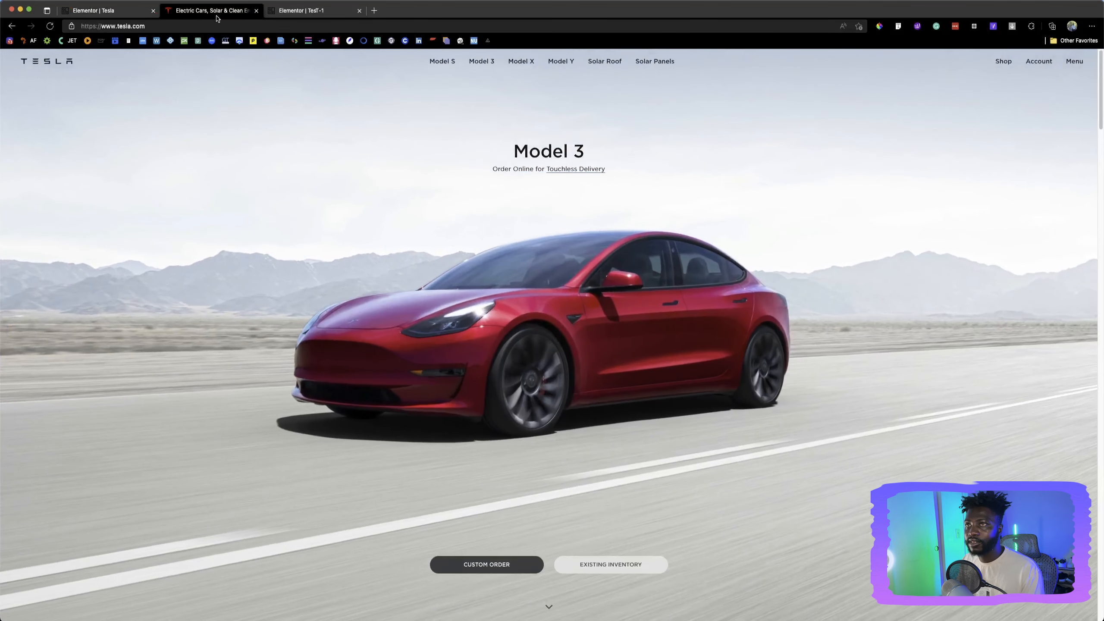
click(148, 15)
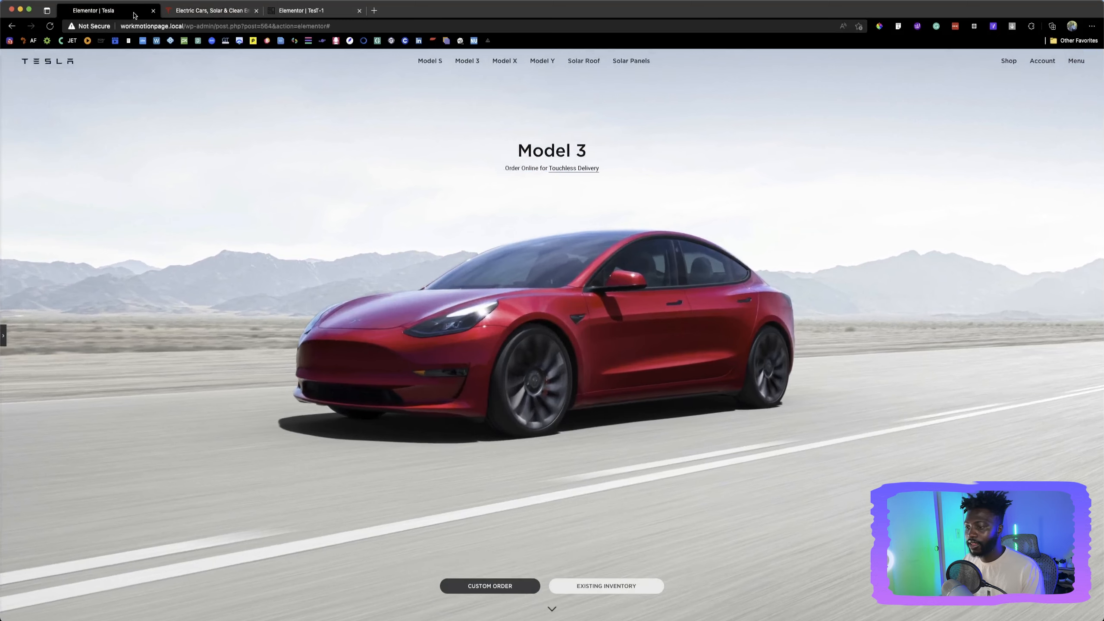
click(4, 343)
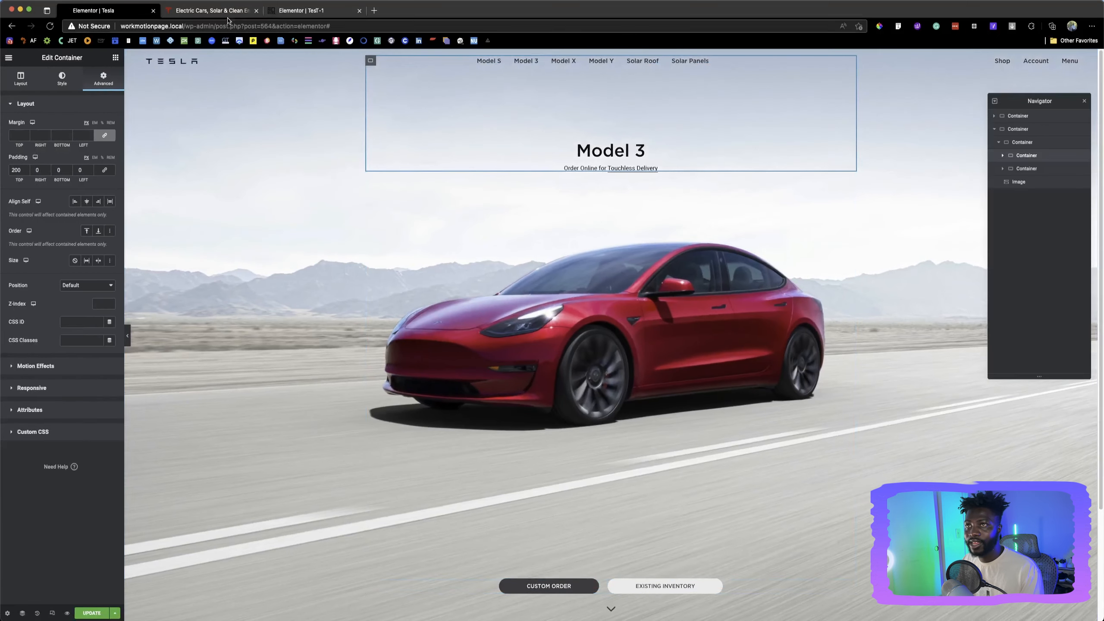
click(203, 11)
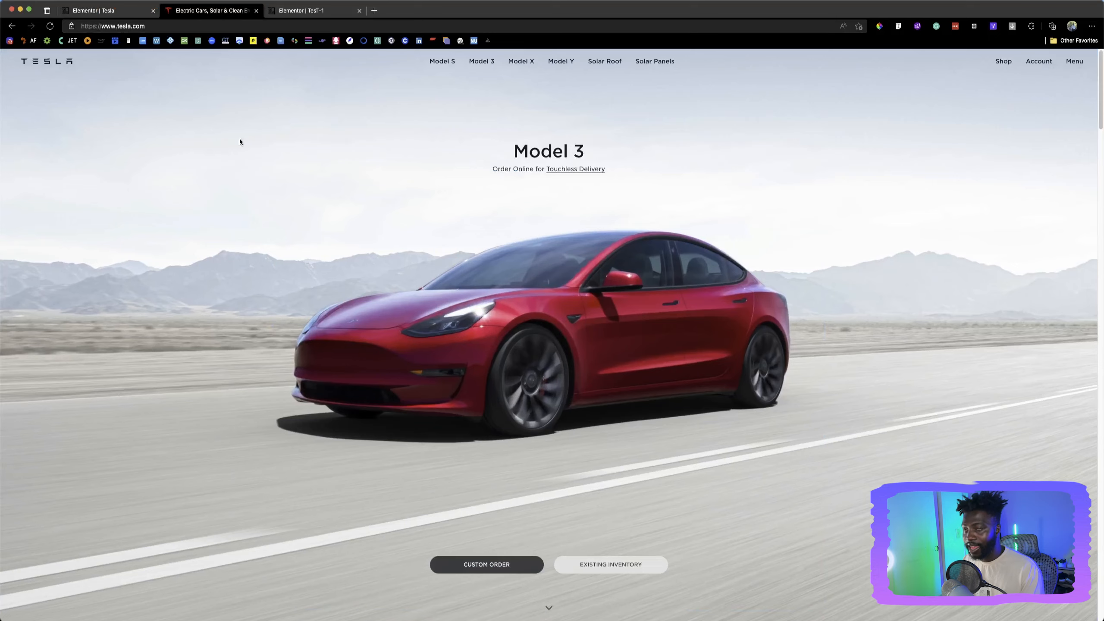
click(109, 16)
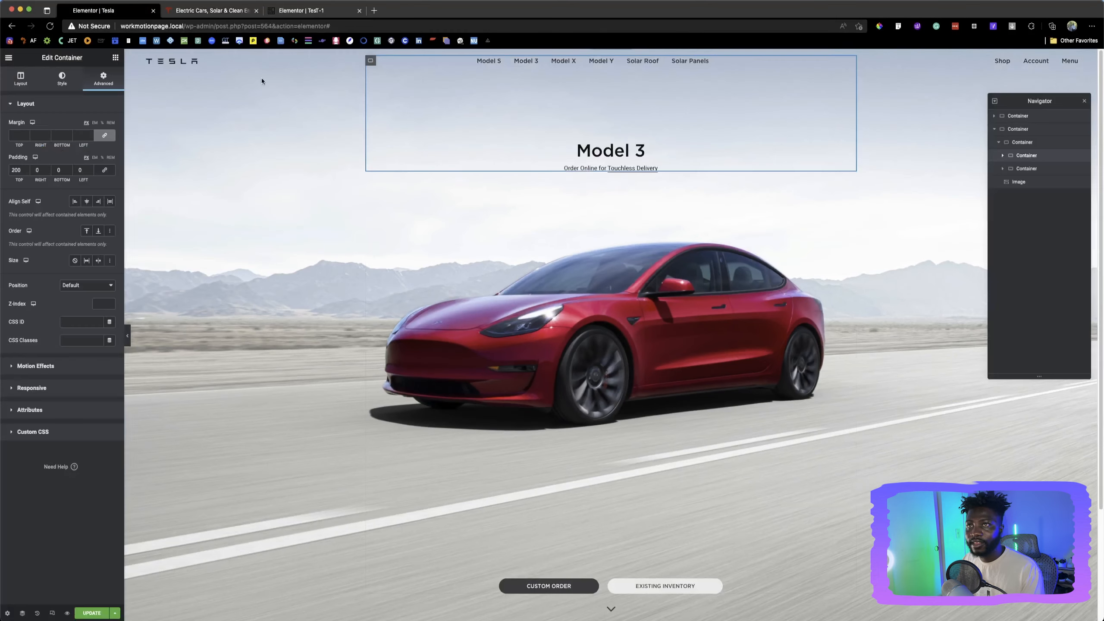
Unlink the buttons container's padding values, set its bottom padding to 50 px, and switch to the full-width view
click(1038, 170)
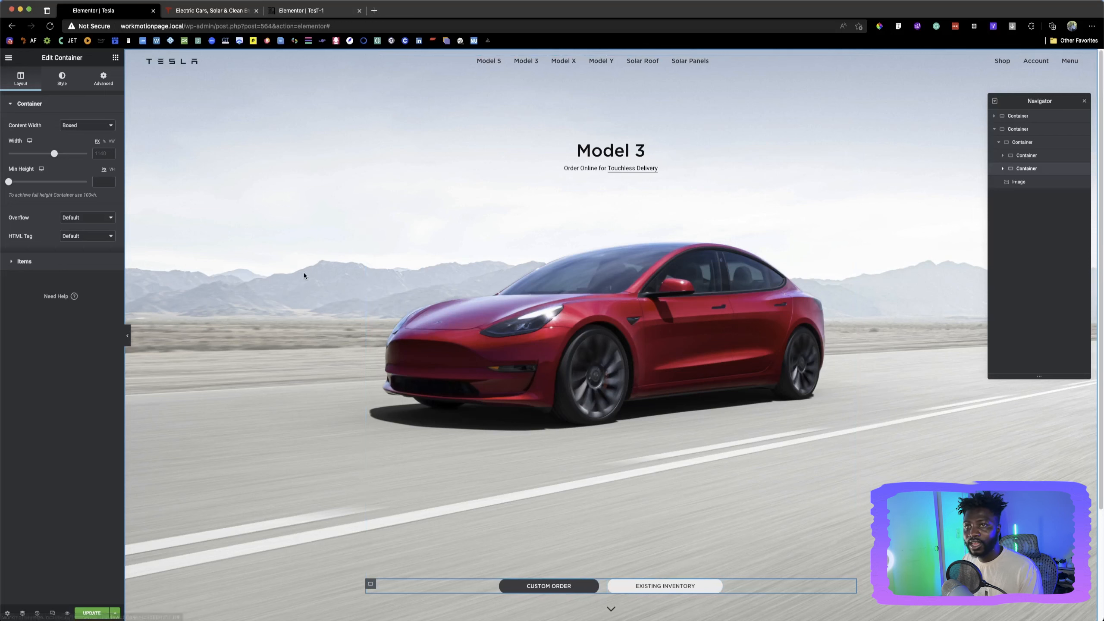
click(104, 79)
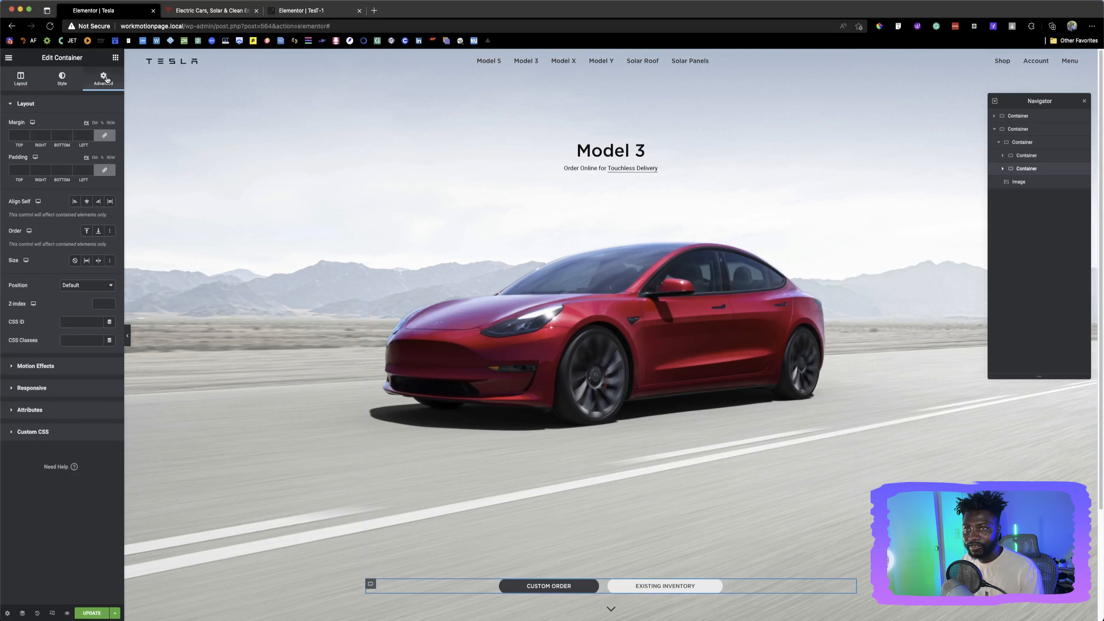
click(105, 170)
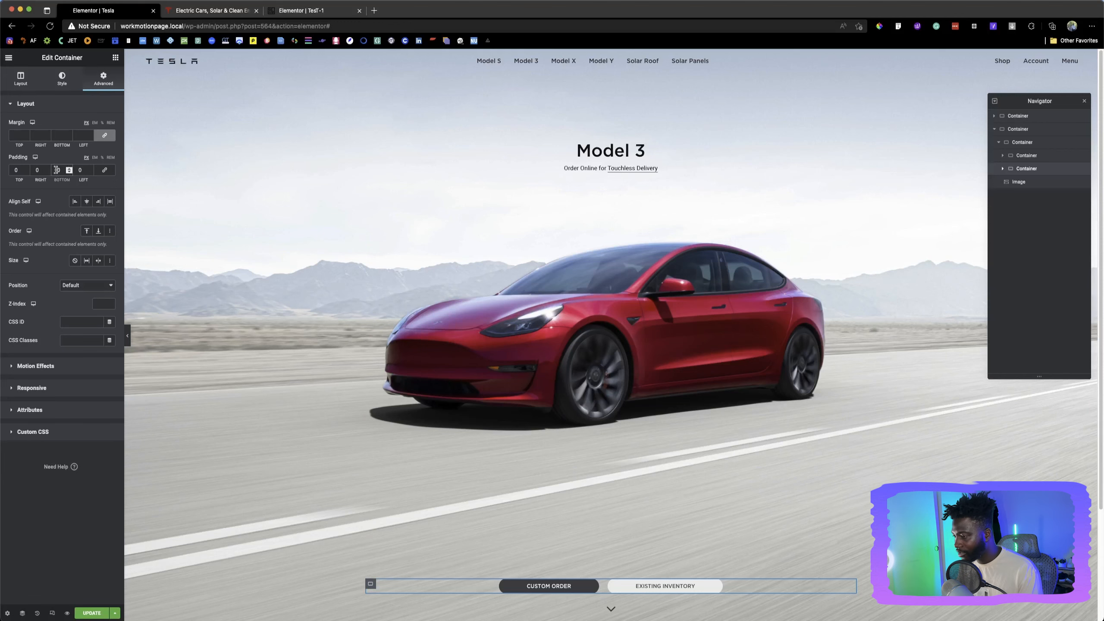
text(5)
click(128, 335)
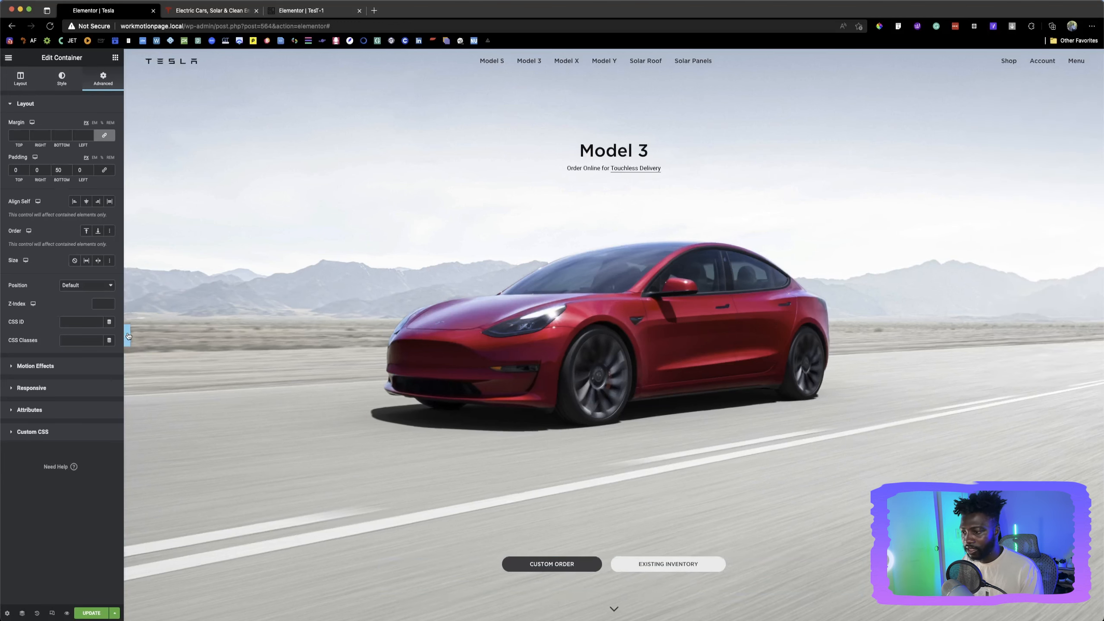
Compare the full-width hero section's headings, buttons and down arrow with the original Tesla website
click(217, 10)
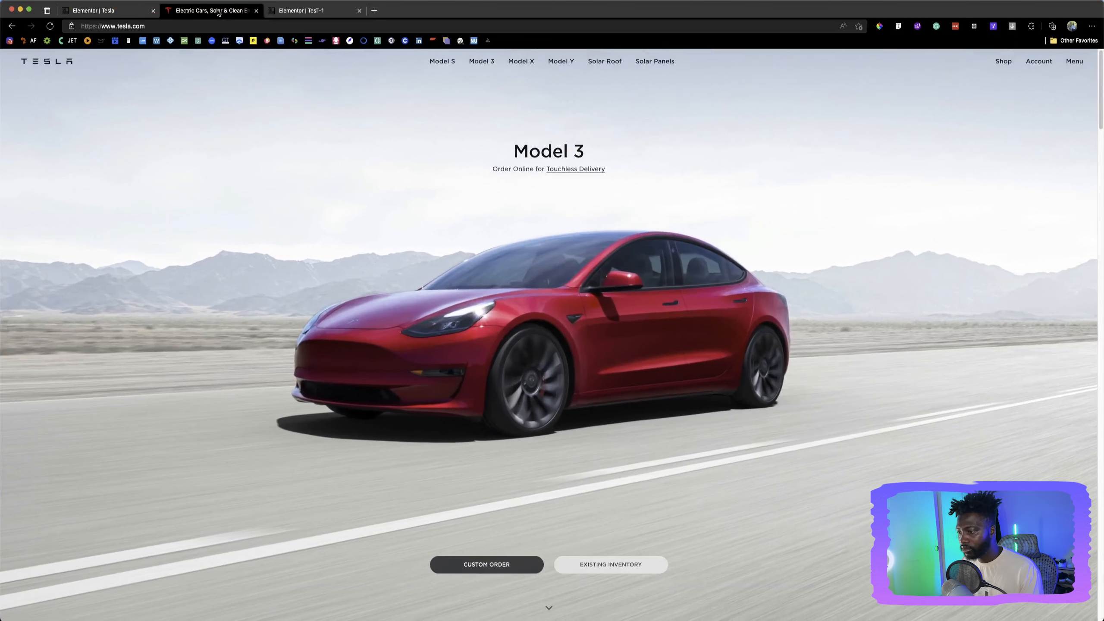
click(143, 12)
click(221, 10)
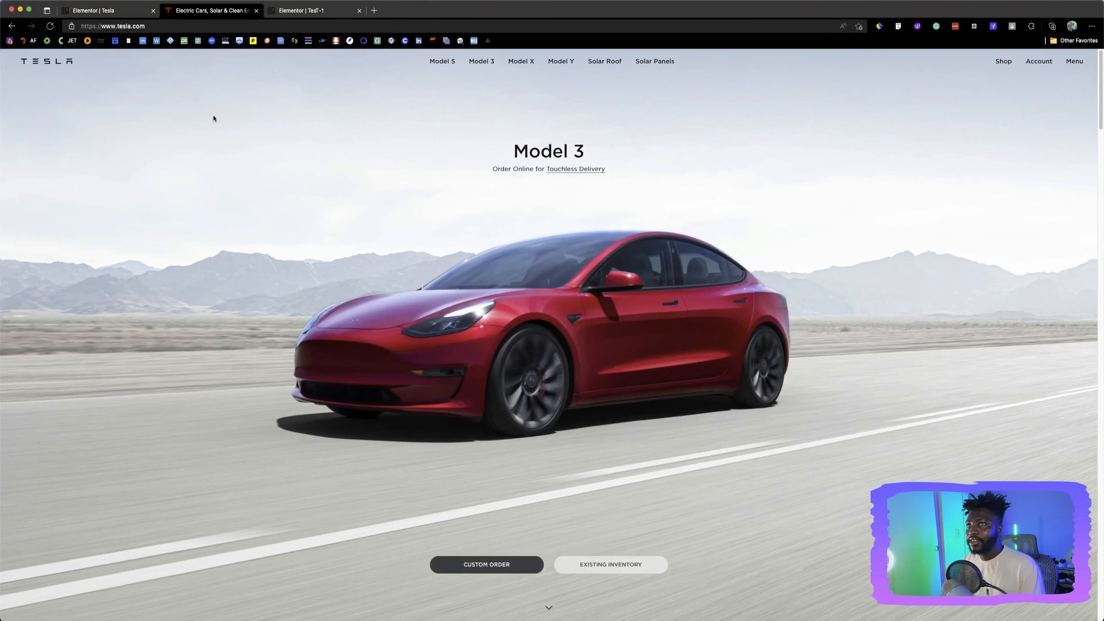
click(122, 12)
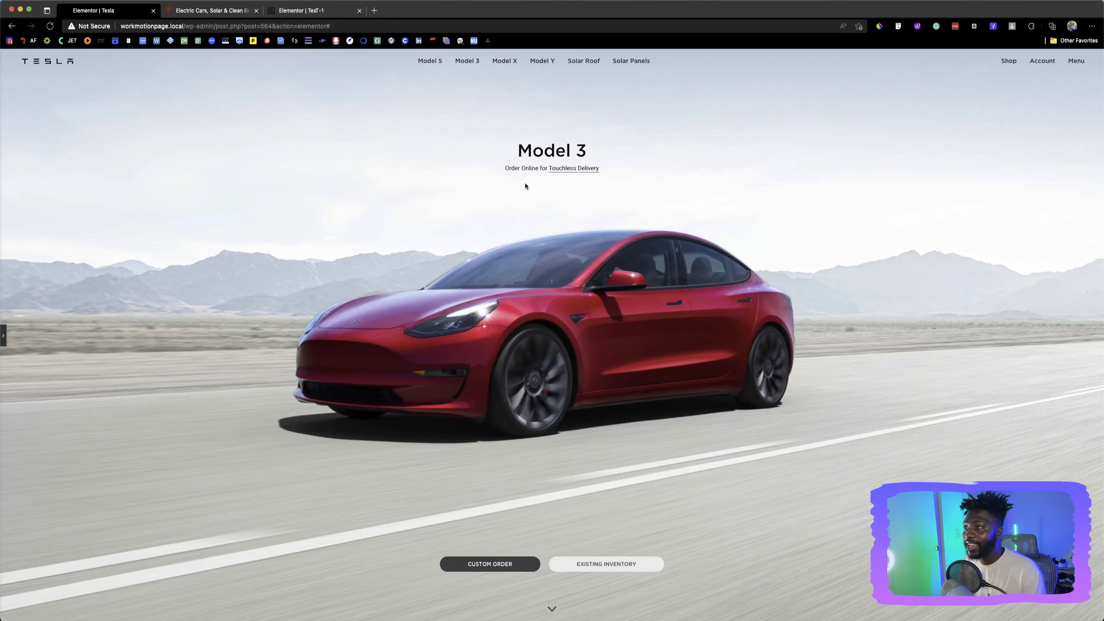
click(234, 11)
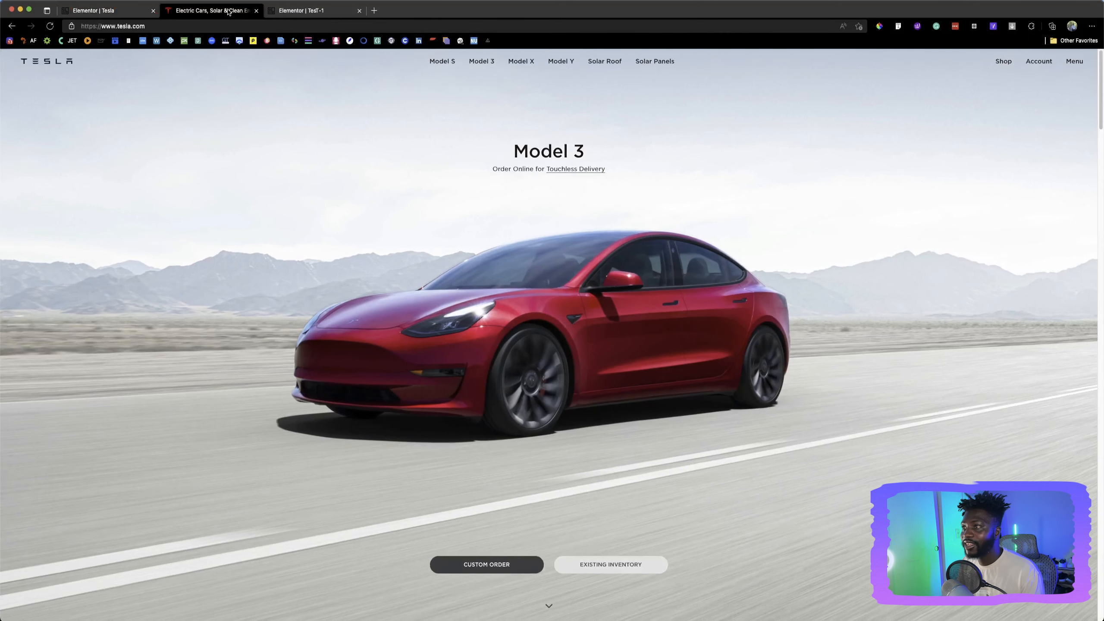
click(96, 10)
click(185, 12)
click(112, 10)
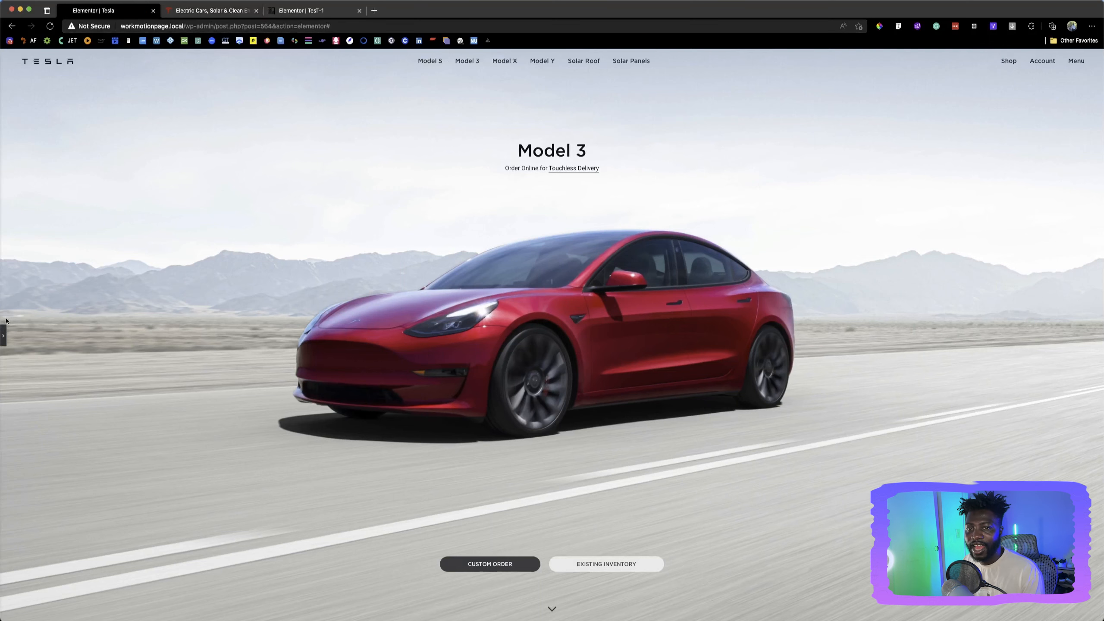
Change the font family of the "Order Online for Touchless Delivery" heading to the custom font Gotham
click(3, 335)
click(584, 169)
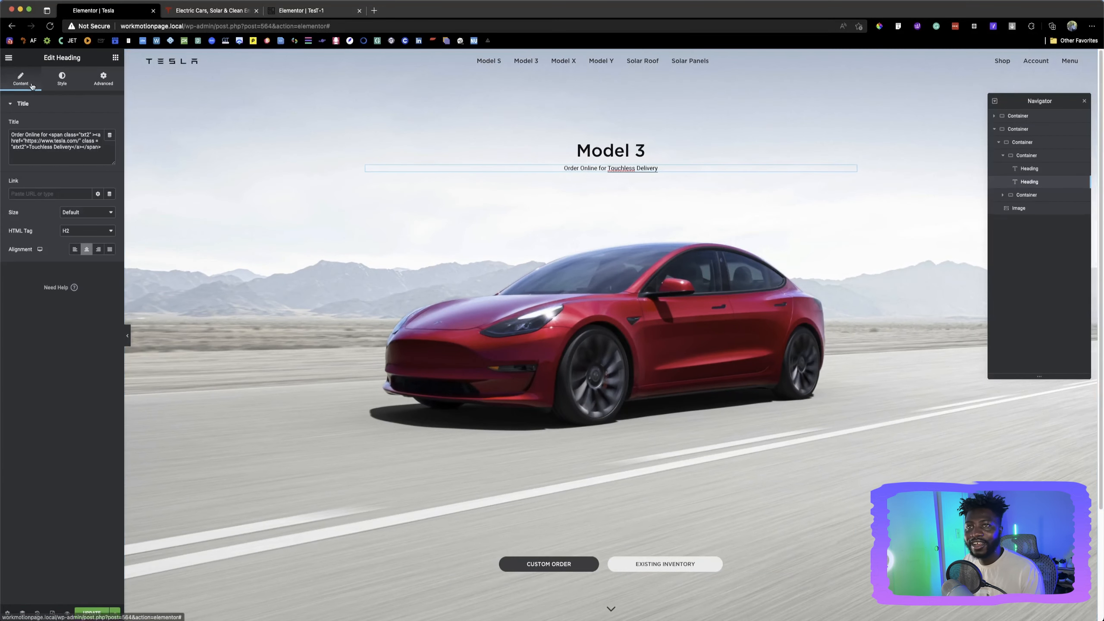
click(62, 78)
click(109, 144)
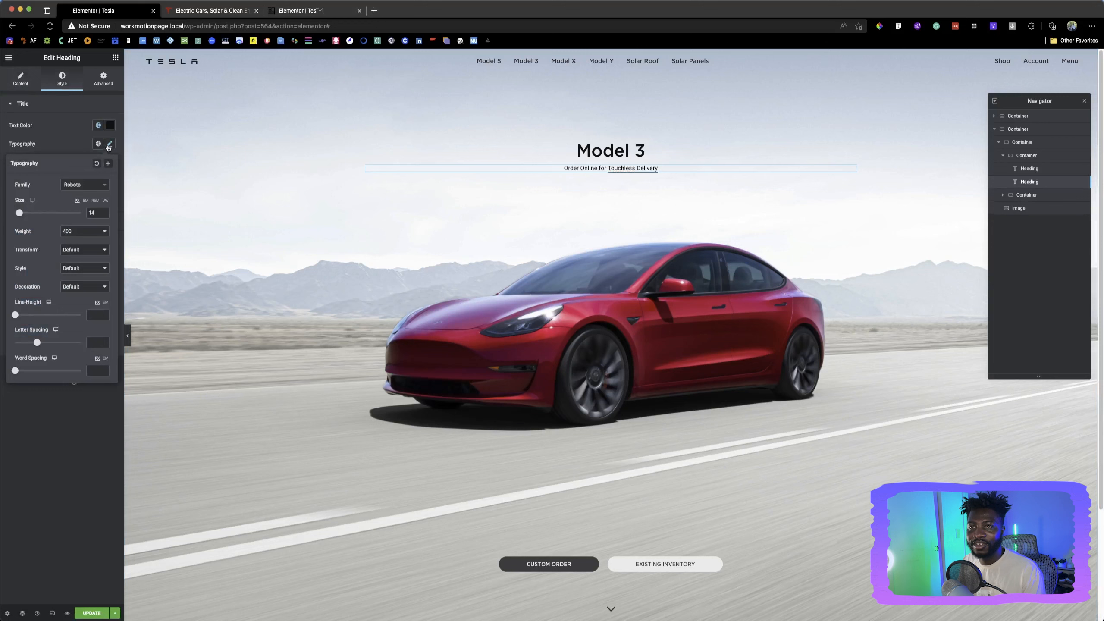
click(87, 187)
text(gotha)
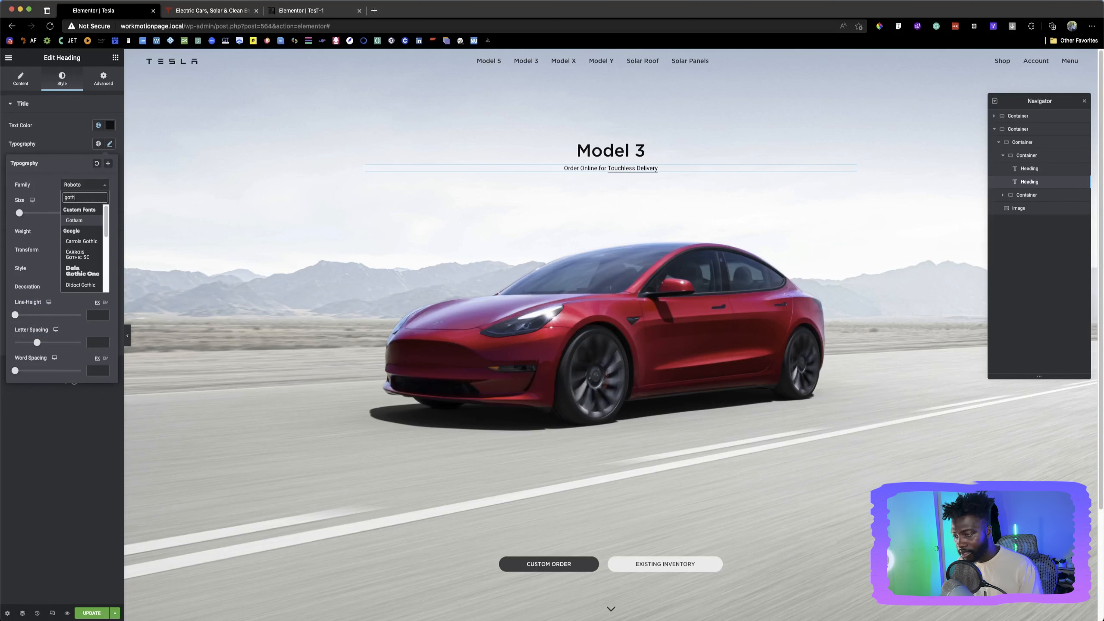
click(74, 220)
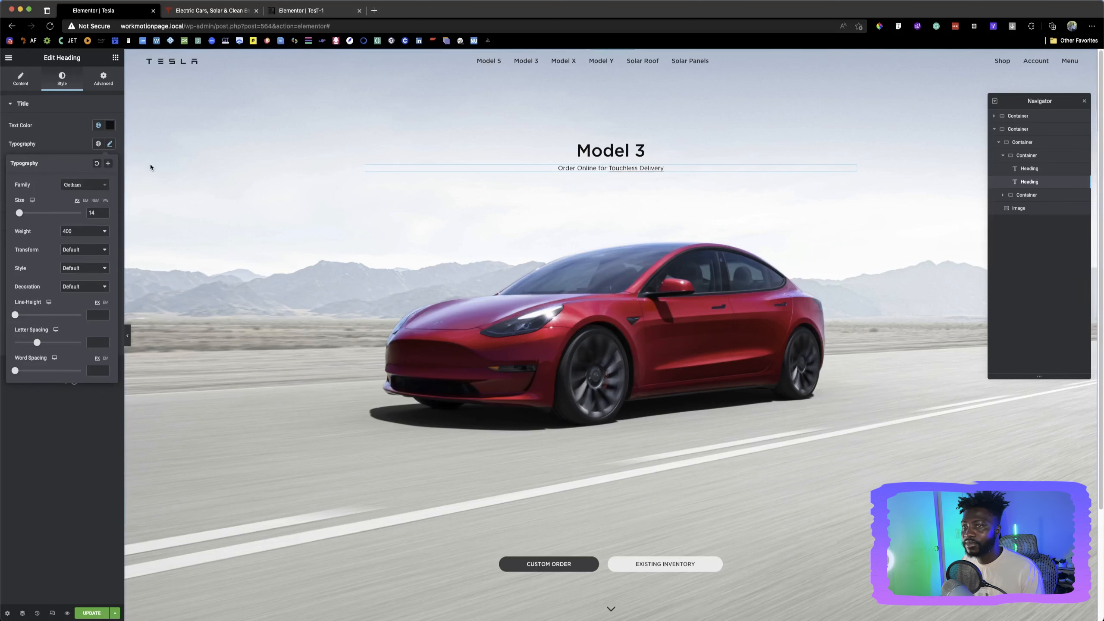
View the hero section at full width and compare its subheading font and overall layout with the Tesla website
click(127, 335)
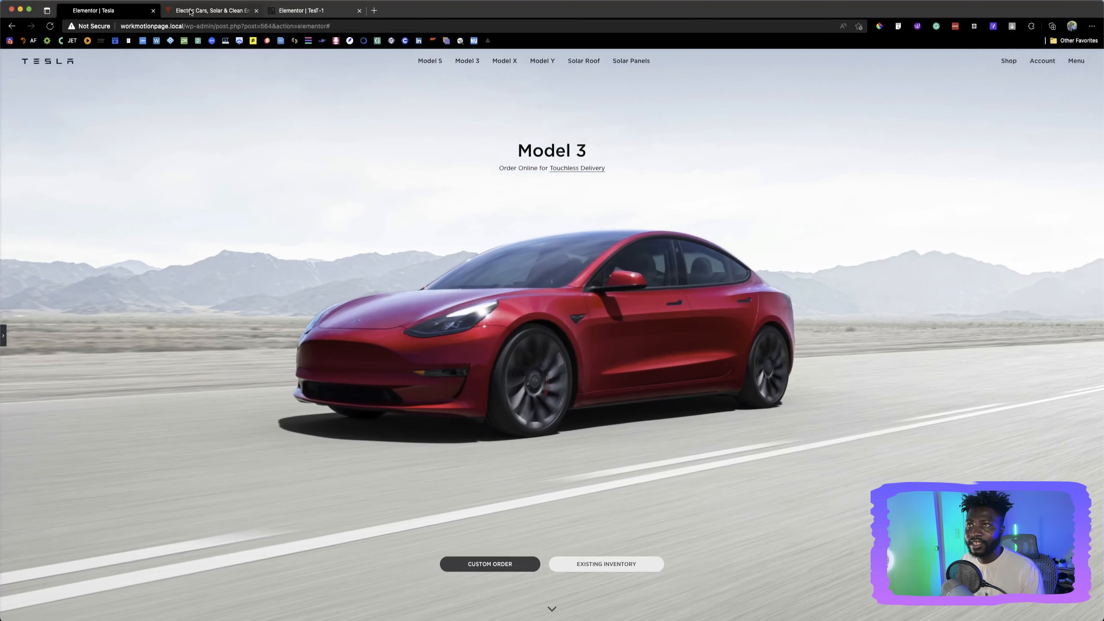
click(190, 11)
click(105, 16)
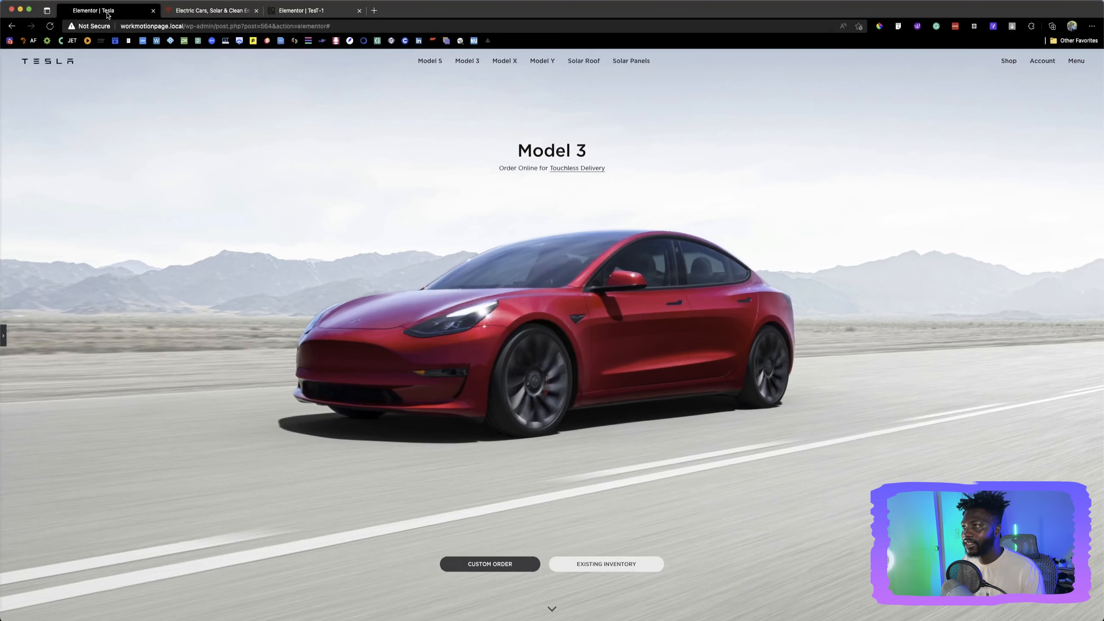
click(167, 14)
click(115, 12)
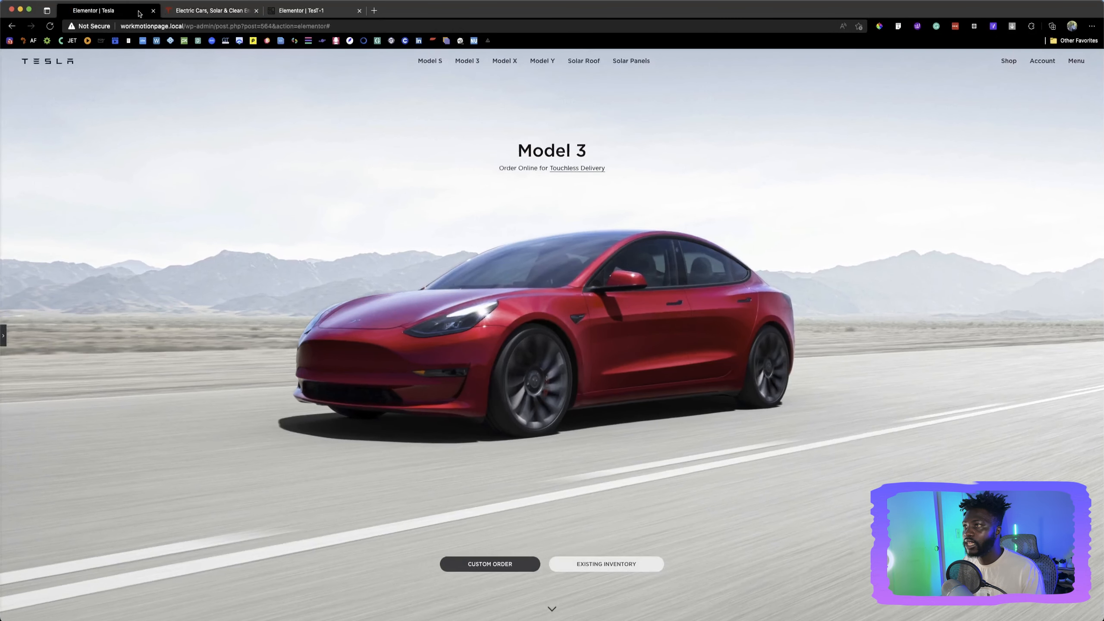
click(190, 12)
click(114, 12)
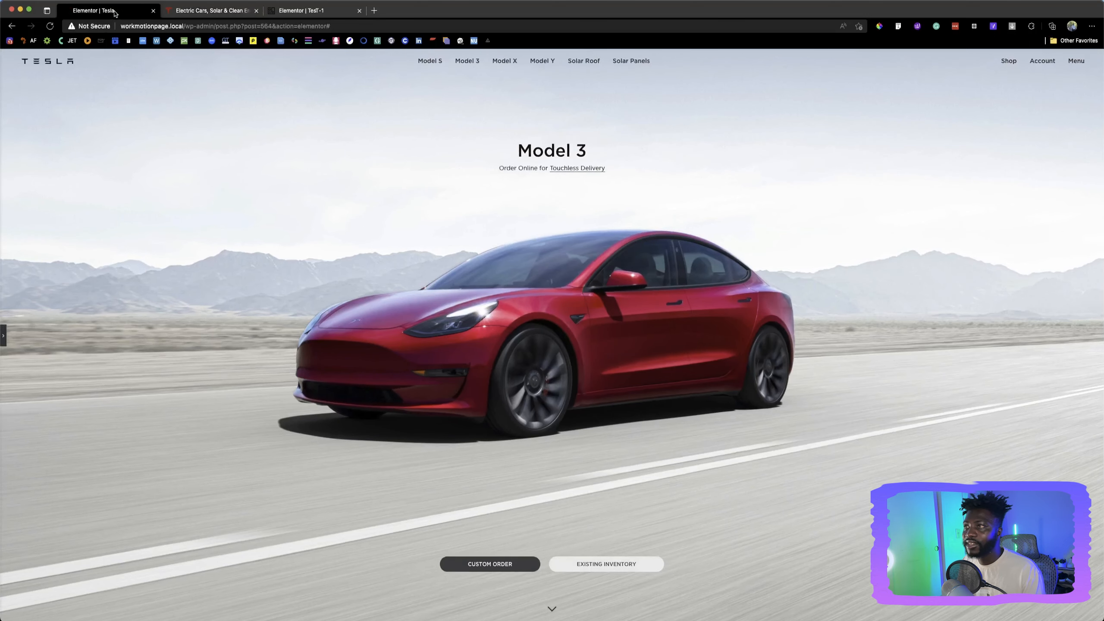
click(204, 11)
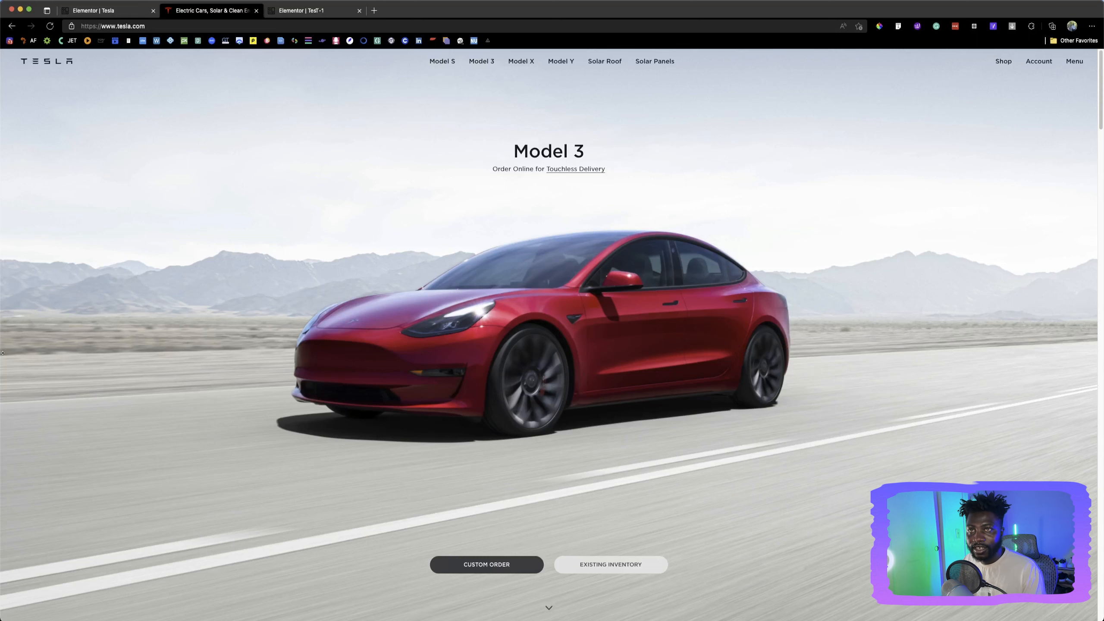
click(115, 12)
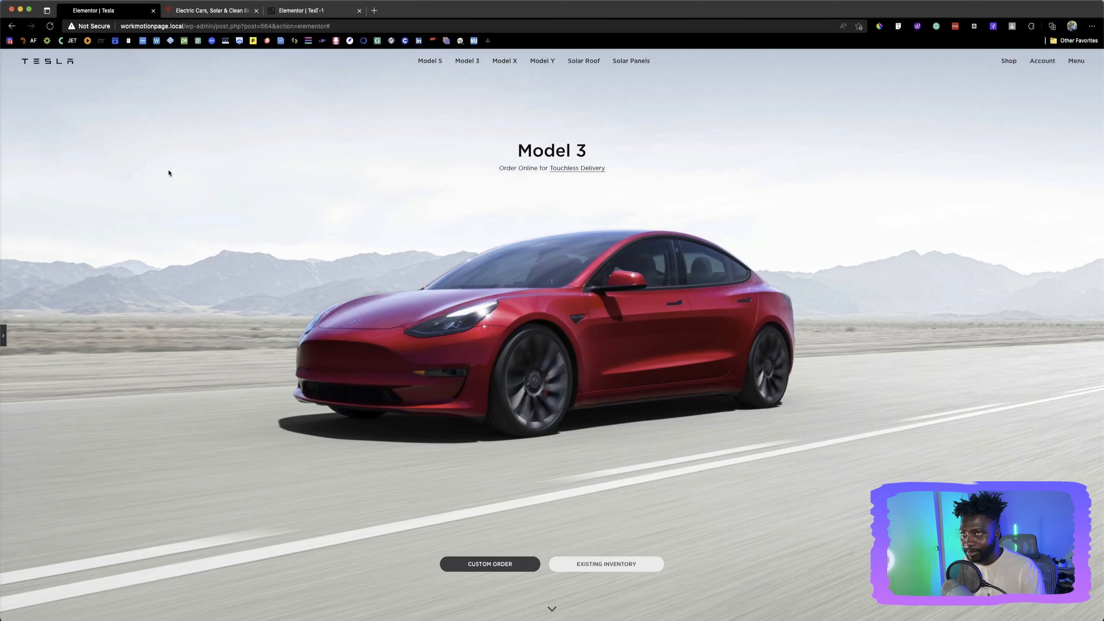
click(209, 11)
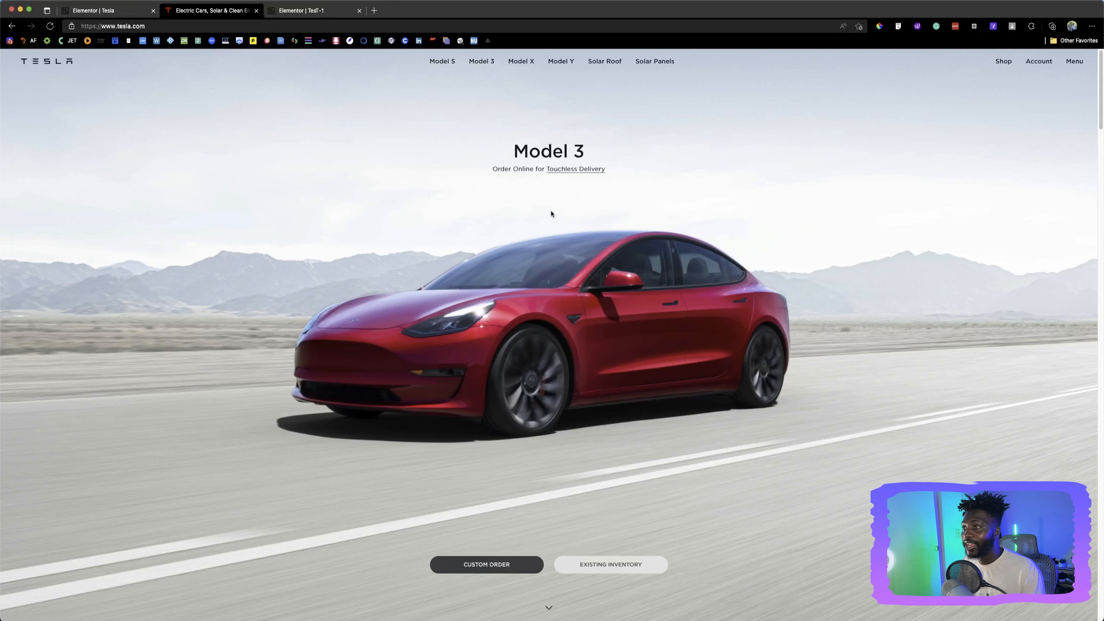
click(107, 10)
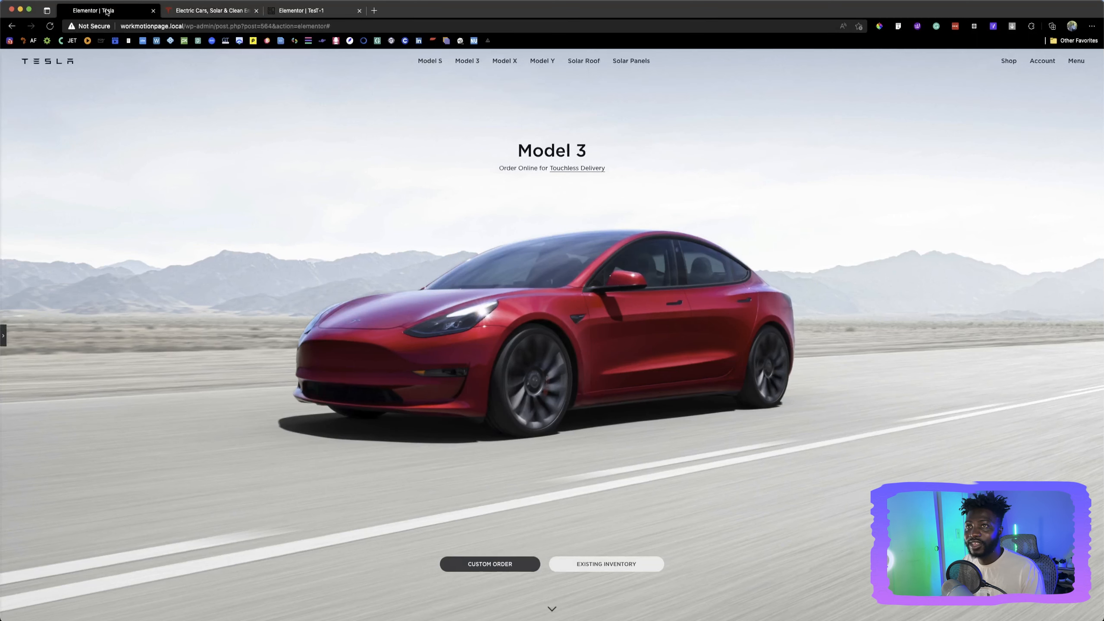
click(199, 13)
click(115, 14)
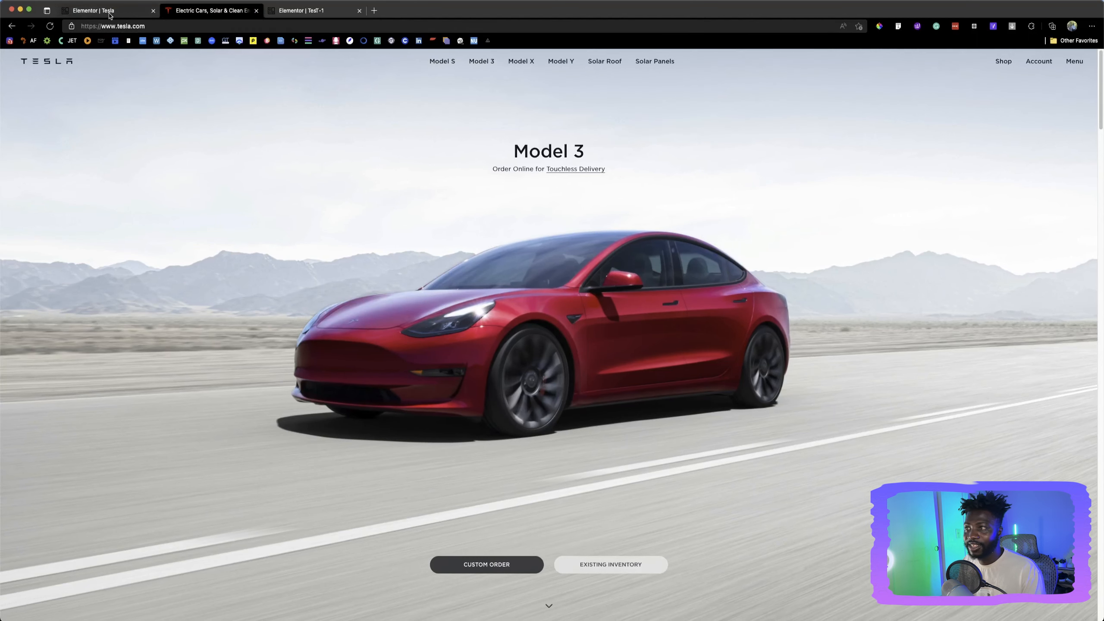
click(196, 13)
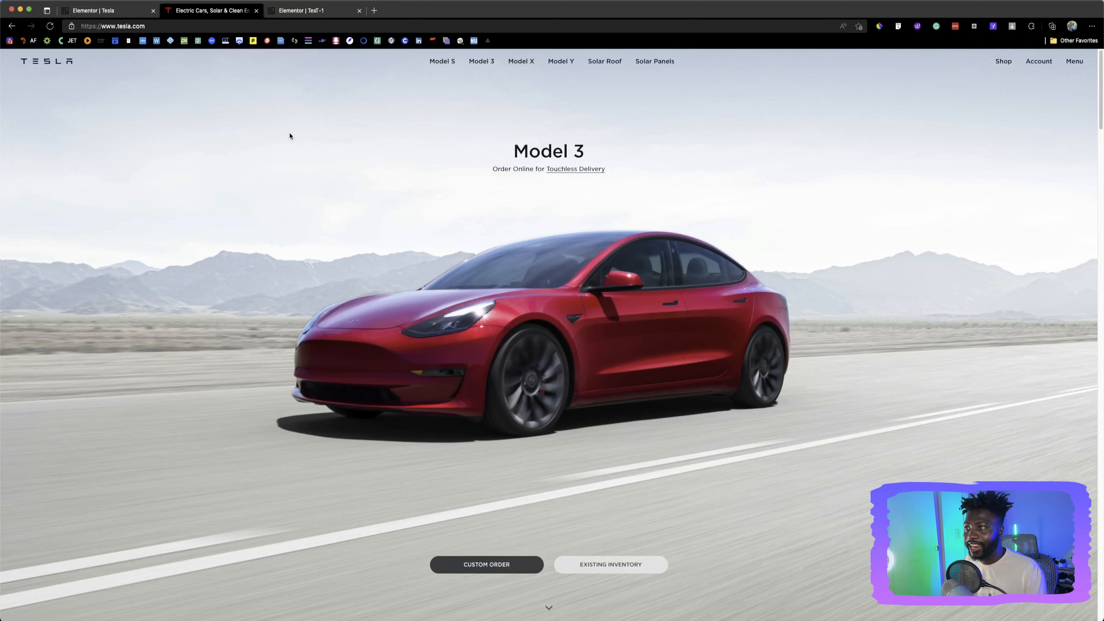
click(99, 10)
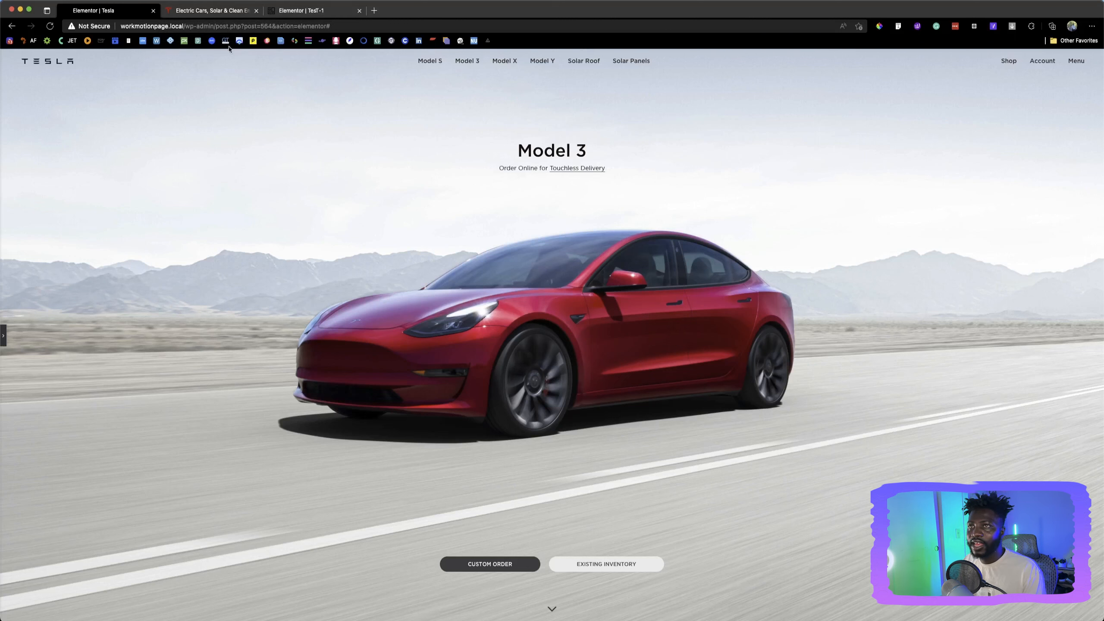
click(219, 12)
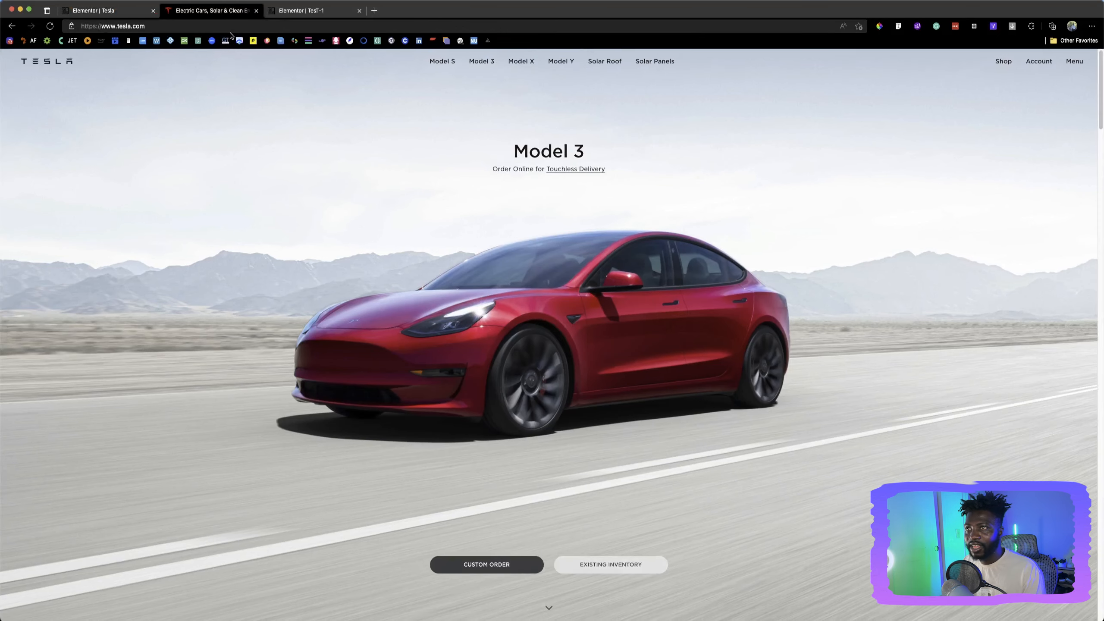
click(116, 10)
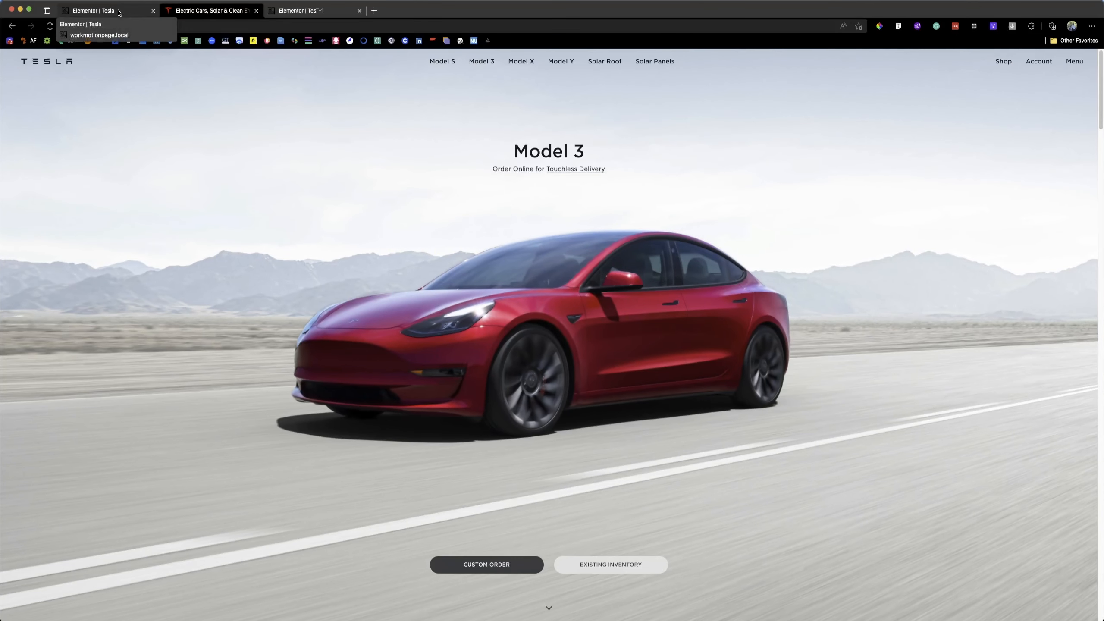
click(119, 12)
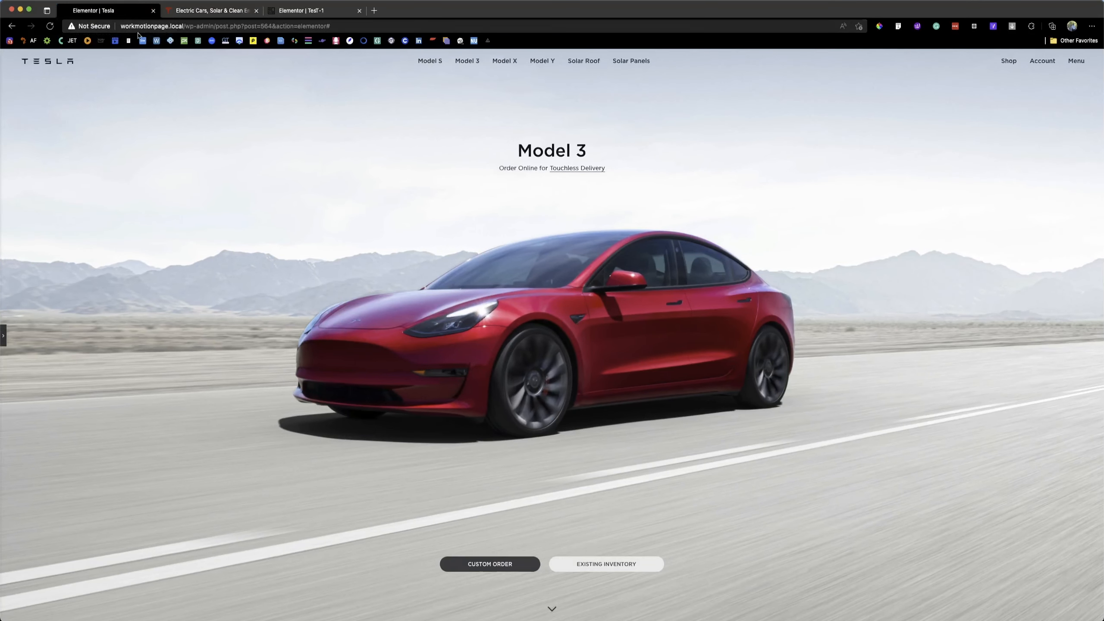